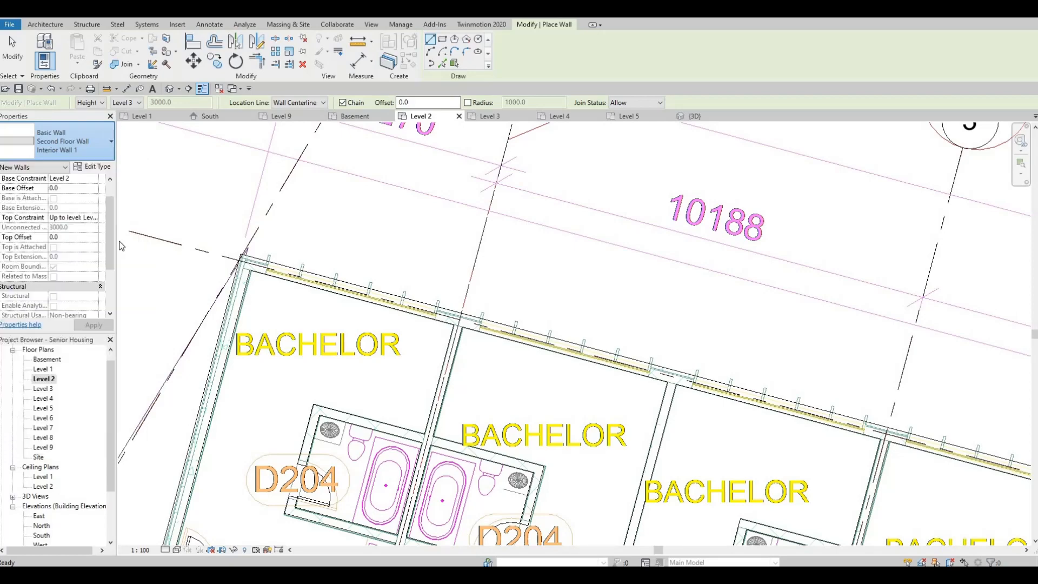
Draw a Curtain Wall on Level 2 along the exterior wall, spanning the window opening beside the stair
{"action": "scroll", "coordinate": [259, 307], "scroll_direction": "down", "scroll_amount": 3}
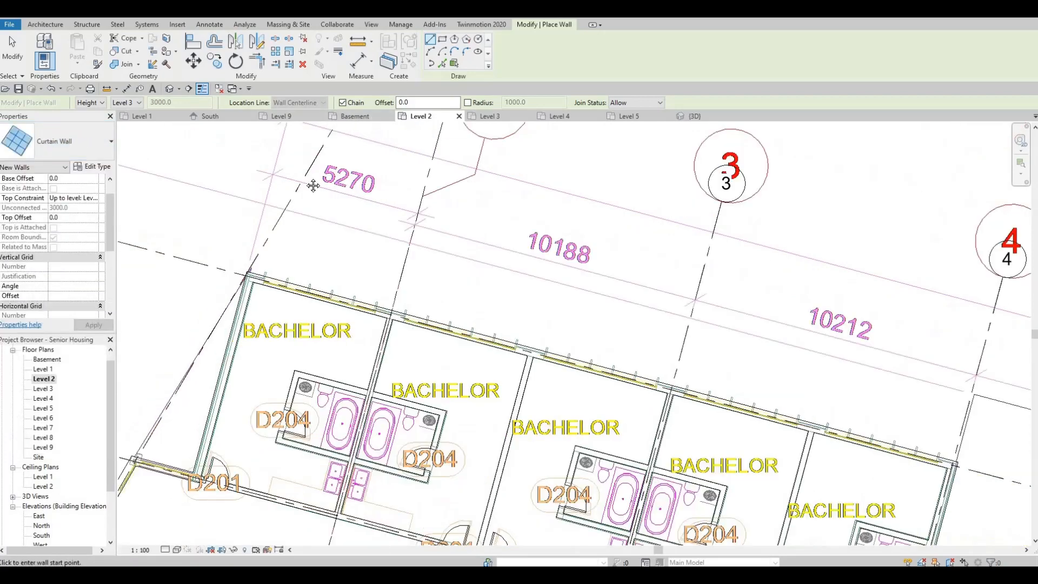
{"action": "scroll", "coordinate": [285, 302], "scroll_direction": "down", "scroll_amount": 4}
{"action": "scroll", "coordinate": [218, 299], "scroll_direction": "up", "scroll_amount": 6}
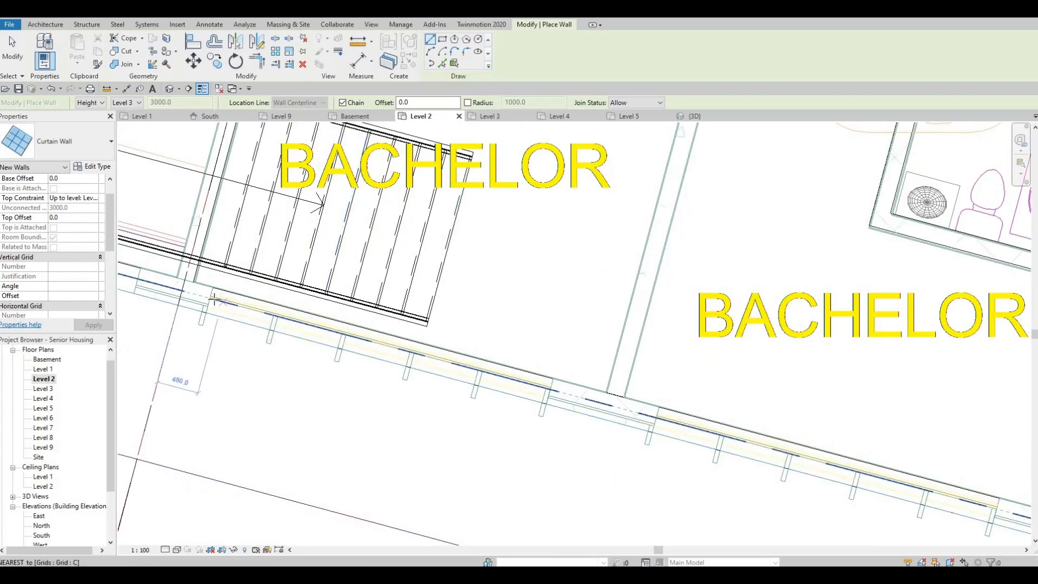
{"action": "left_click", "coordinate": [210, 299]}
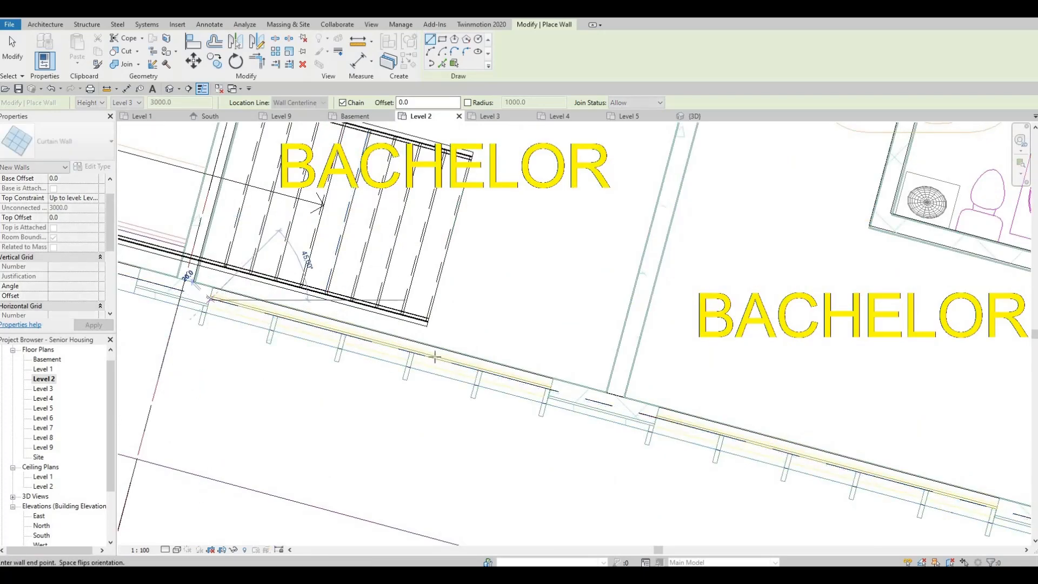
{"action": "left_click", "coordinate": [553, 387]}
{"action": "key", "text": "Escape"}
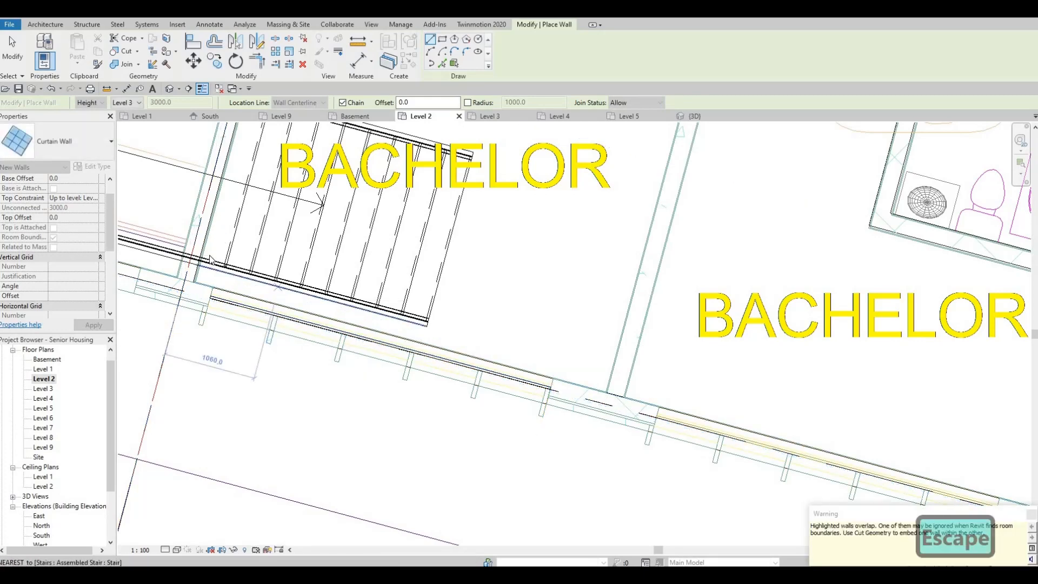
{"action": "key", "text": "Escape"}
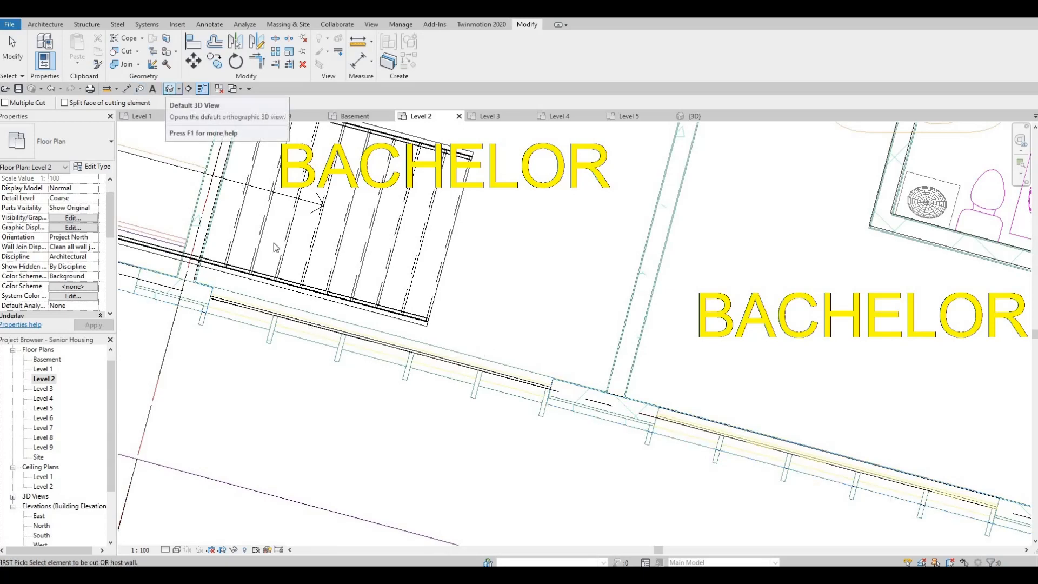
In the 3D view, reduce the new curtain wall's height to a base offset of about 982 and a top offset of about -395
{"action": "left_click", "coordinate": [169, 88]}
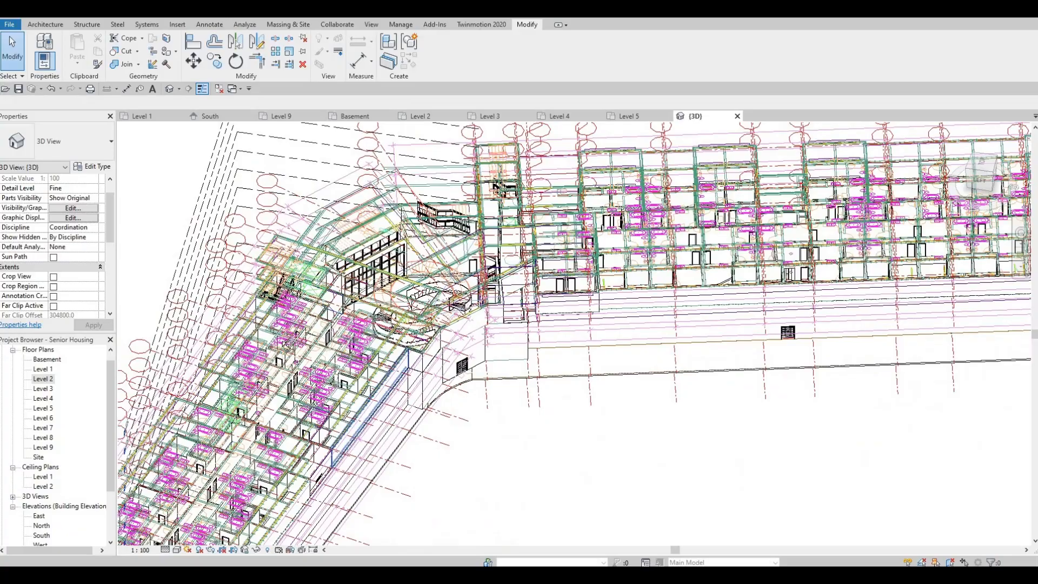
{"action": "middle_click_drag", "start_coordinate": [411, 346], "coordinate": [514, 278], "text": "shift"}
{"action": "scroll", "coordinate": [311, 343], "scroll_direction": "up", "scroll_amount": 6}
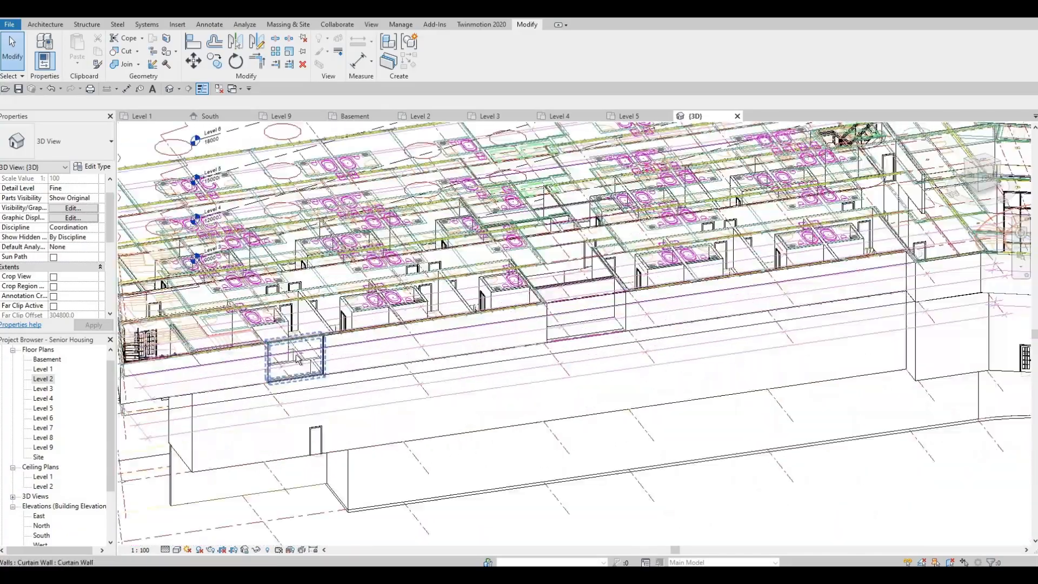
{"action": "middle_click_drag", "start_coordinate": [643, 422], "coordinate": [572, 293]}
{"action": "middle_click_drag", "start_coordinate": [573, 292], "coordinate": [468, 147], "text": "shift"}
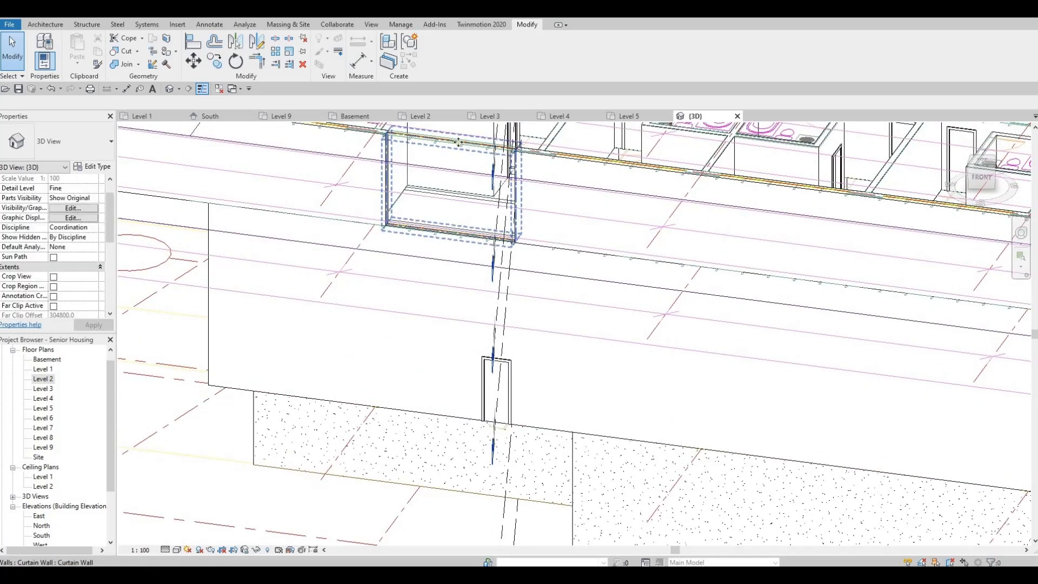
{"action": "left_click", "coordinate": [455, 140]}
{"action": "left_click_drag", "start_coordinate": [453, 148], "coordinate": [453, 239]}
{"action": "left_click_drag", "start_coordinate": [453, 200], "coordinate": [453, 199]}
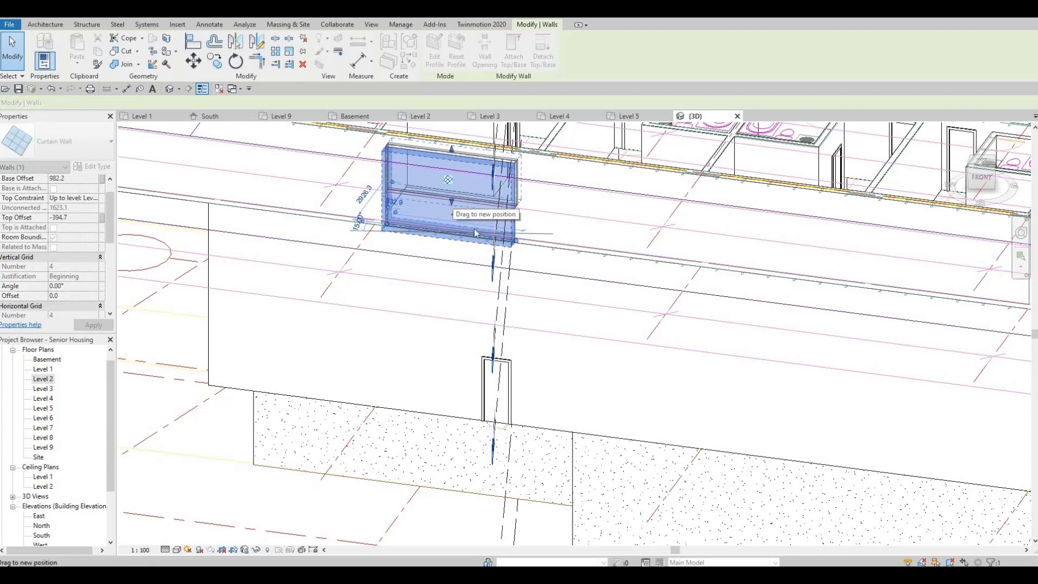
{"action": "middle_click_drag", "start_coordinate": [590, 234], "coordinate": [361, 226], "text": "shift"}
{"action": "scroll", "coordinate": [443, 248], "scroll_direction": "up", "scroll_amount": 1}
{"action": "middle_click_drag", "start_coordinate": [443, 248], "coordinate": [447, 279]}
{"action": "key", "text": "Escape"}
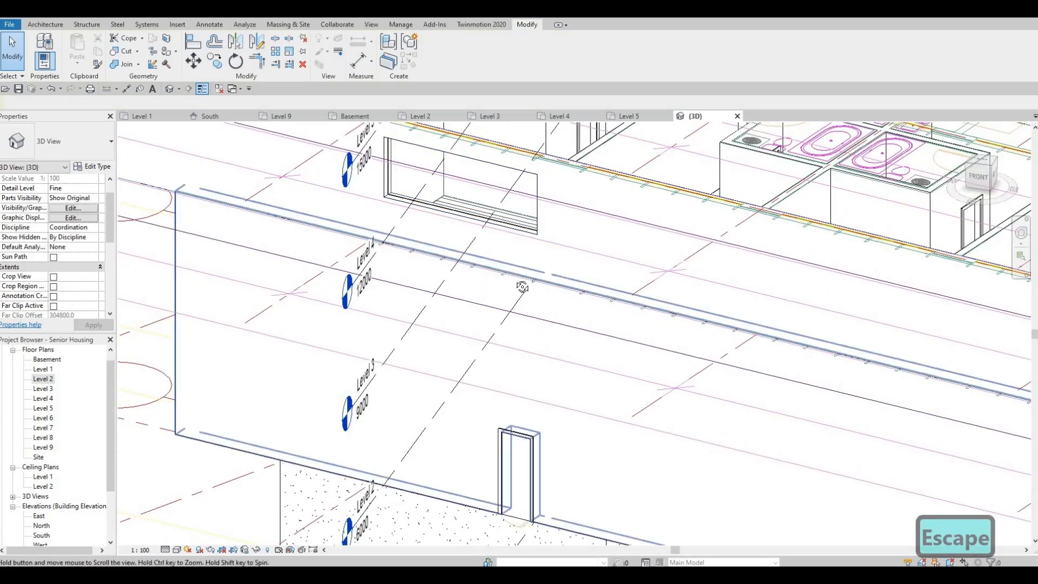
Open the South elevation with the shortened curtain wall in close view
{"action": "middle_click_drag", "start_coordinate": [521, 287], "coordinate": [523, 305]}
{"action": "middle_click_drag", "start_coordinate": [388, 182], "coordinate": [423, 196], "text": "shift"}
{"action": "scroll", "coordinate": [423, 195], "scroll_direction": "up", "scroll_amount": 1}
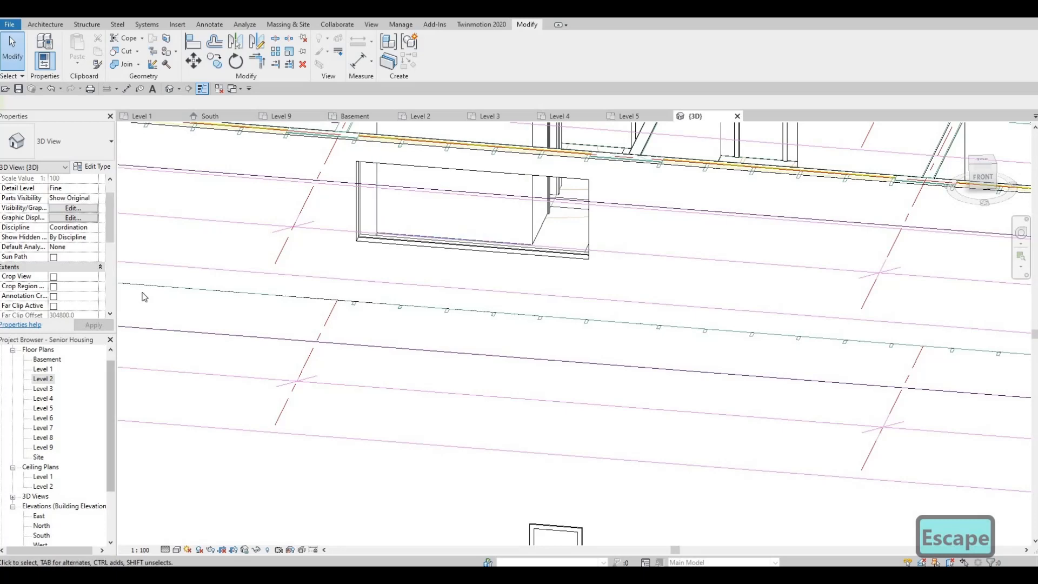
{"action": "key", "text": "F1"}
{"action": "middle_click_drag", "start_coordinate": [507, 135], "coordinate": [36, 478]}
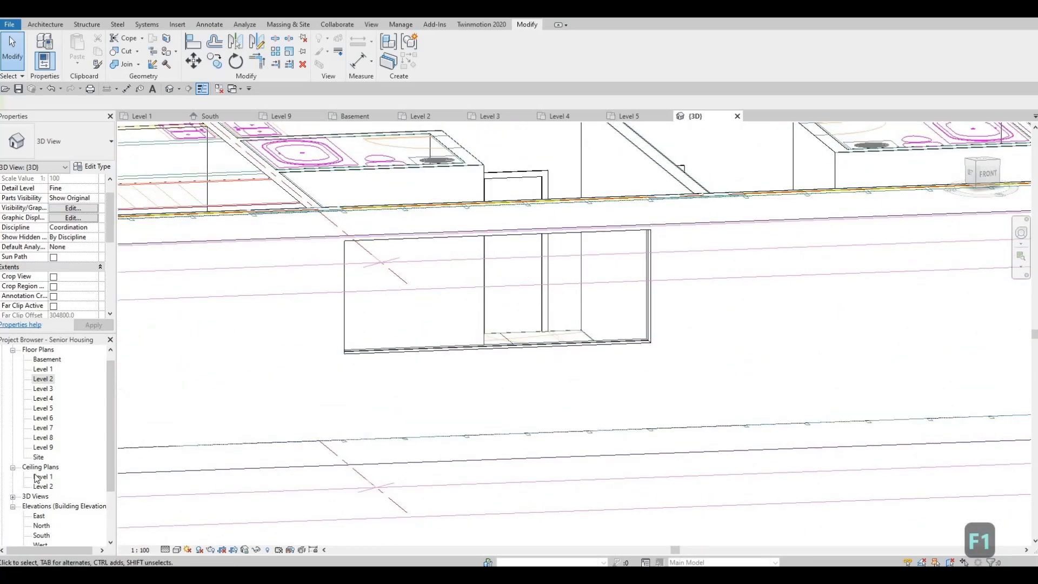
{"action": "scroll", "coordinate": [36, 478], "scroll_direction": "down", "scroll_amount": 2}
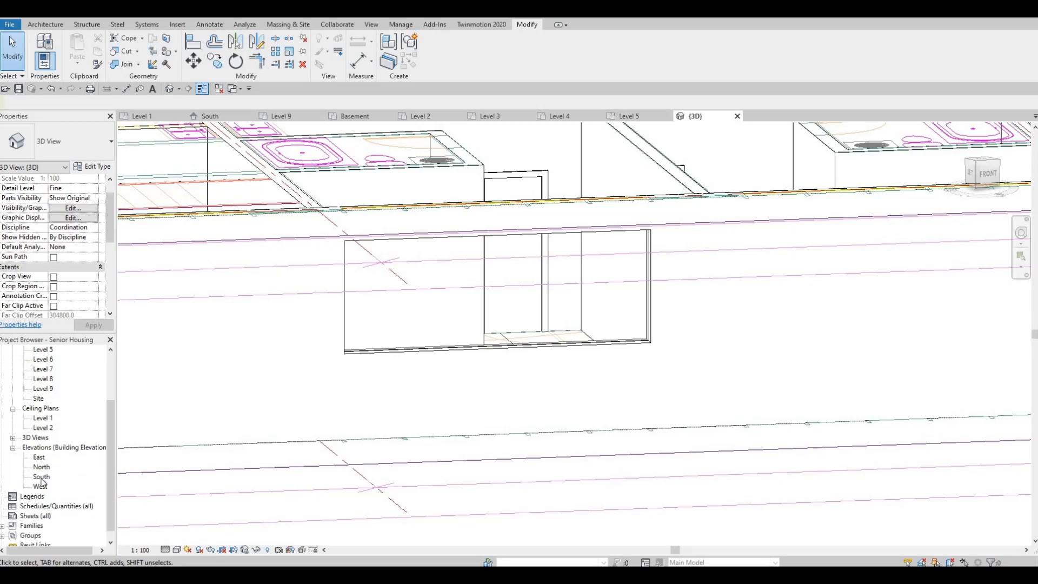
{"action": "double_click", "coordinate": [41, 477]}
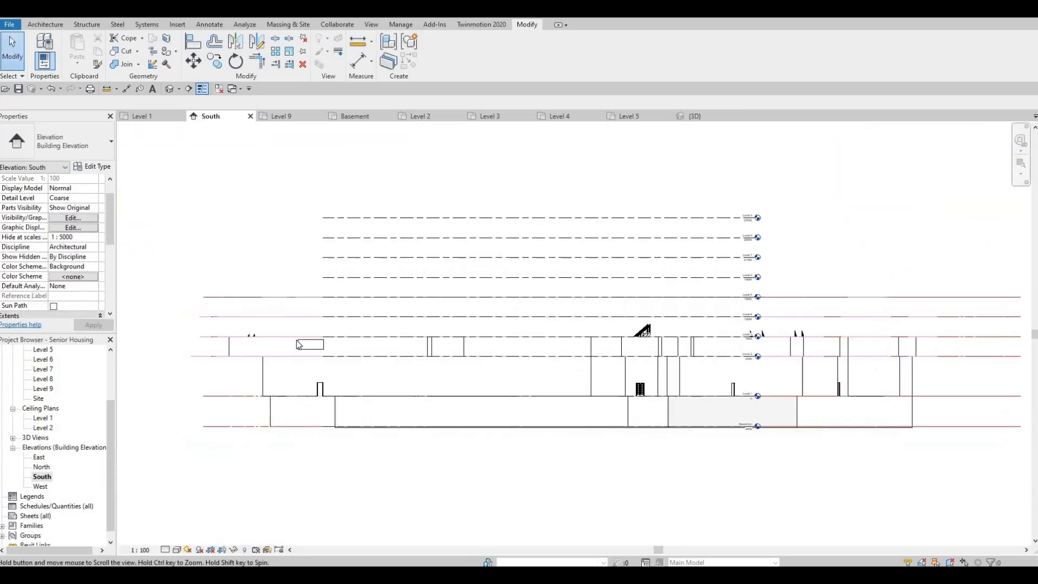
{"action": "scroll", "coordinate": [354, 318], "scroll_direction": "up", "scroll_amount": 10}
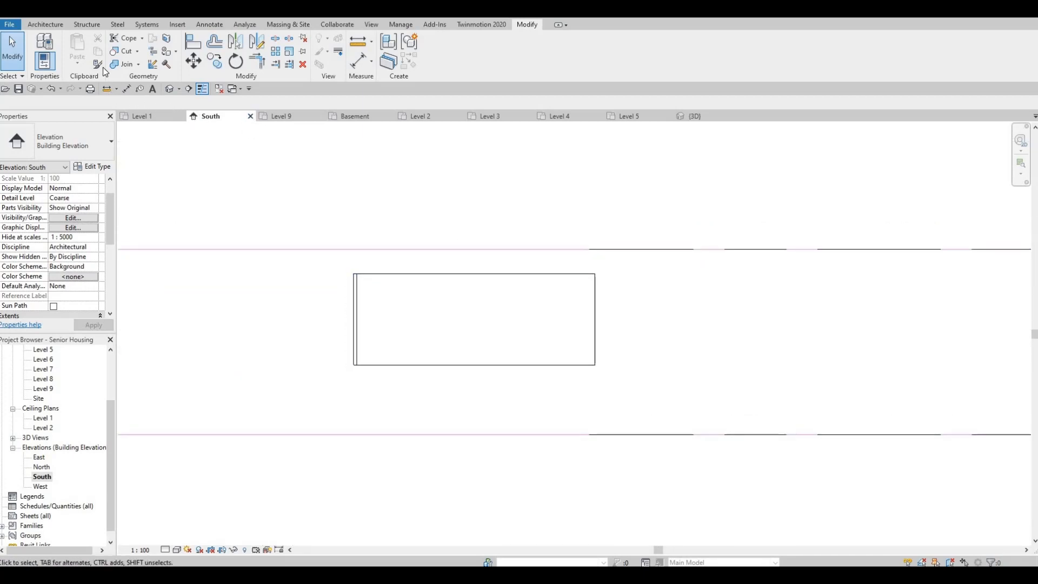
Create an in-place component in the Generic Models category, named Generic Models 1
{"action": "left_click", "coordinate": [53, 24]}
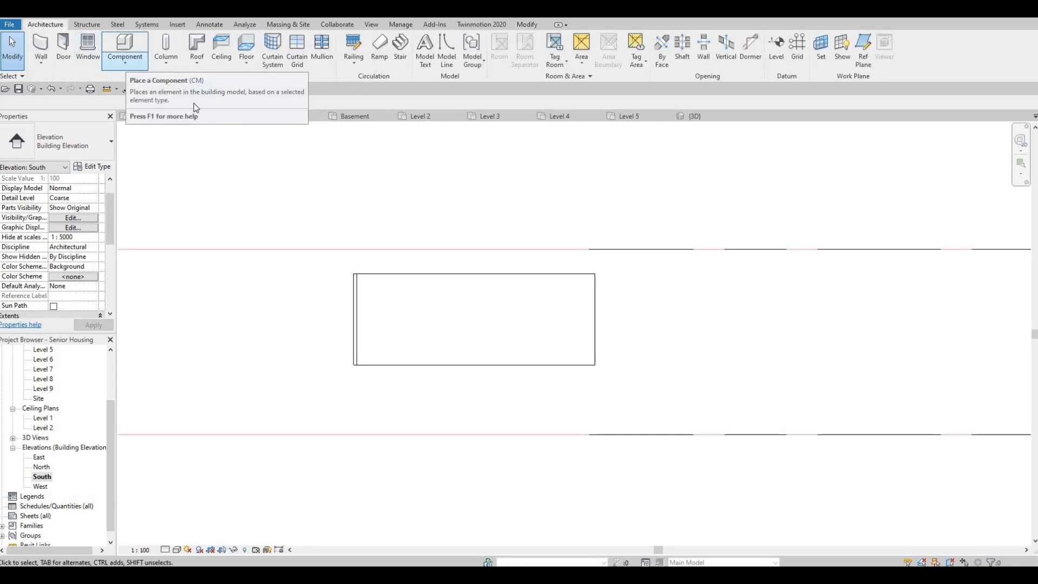
{"action": "left_click", "coordinate": [125, 64]}
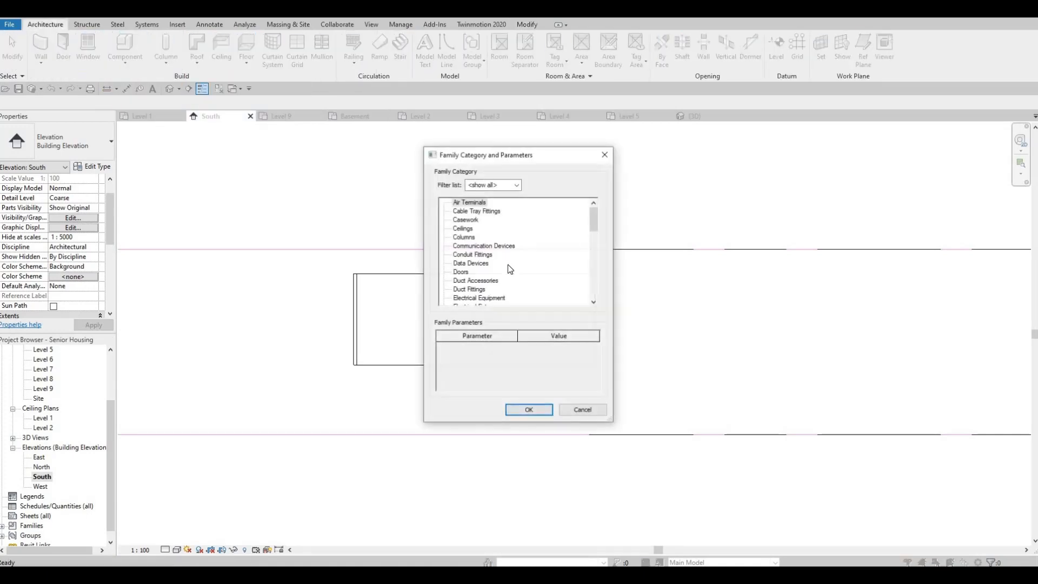
{"action": "scroll", "coordinate": [492, 271], "scroll_direction": "down", "scroll_amount": 5}
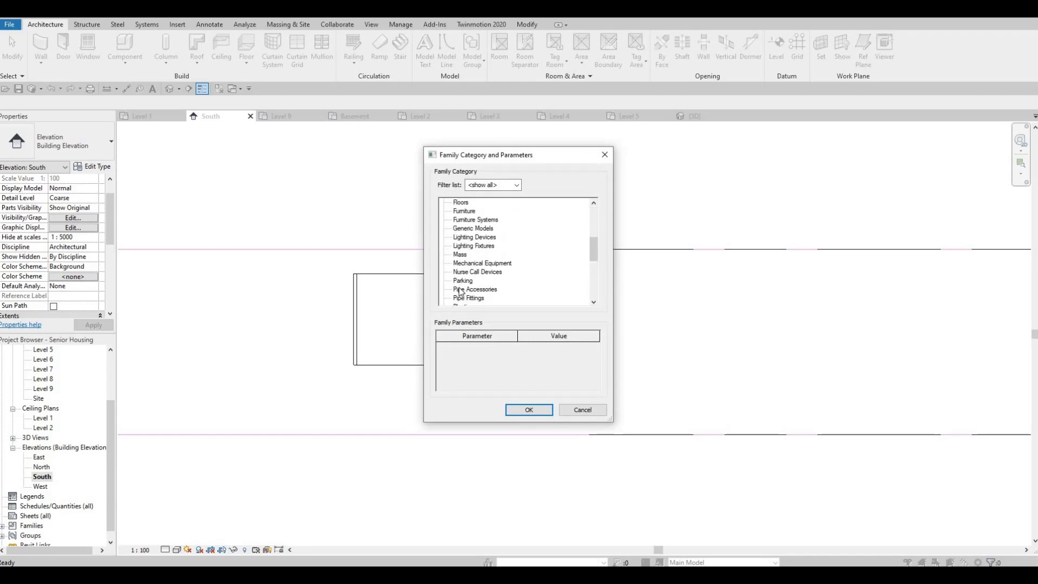
{"action": "scroll", "coordinate": [459, 292], "scroll_direction": "down", "scroll_amount": 2}
{"action": "scroll", "coordinate": [467, 234], "scroll_direction": "up", "scroll_amount": 1}
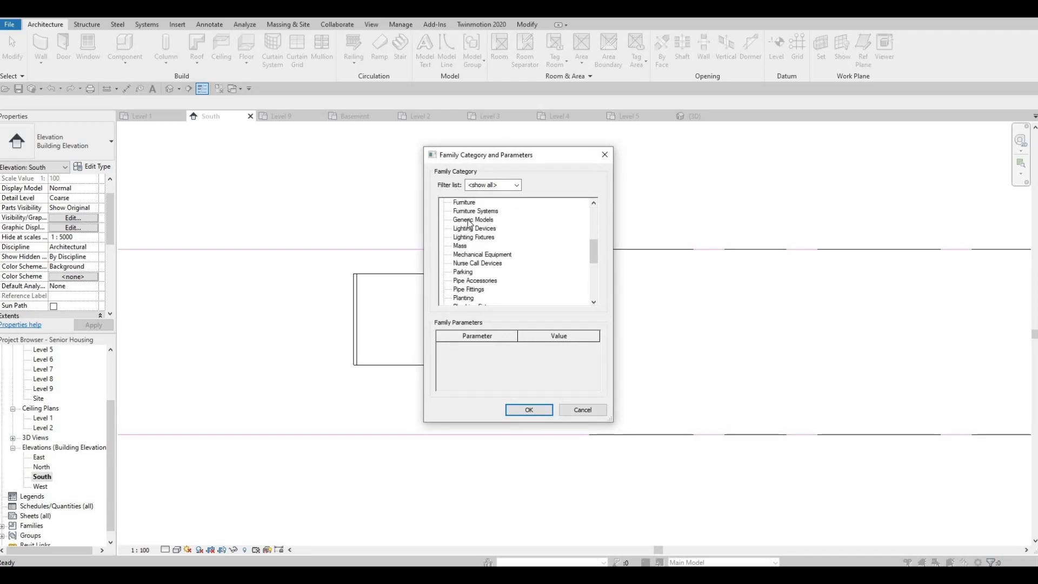
{"action": "left_click", "coordinate": [519, 410]}
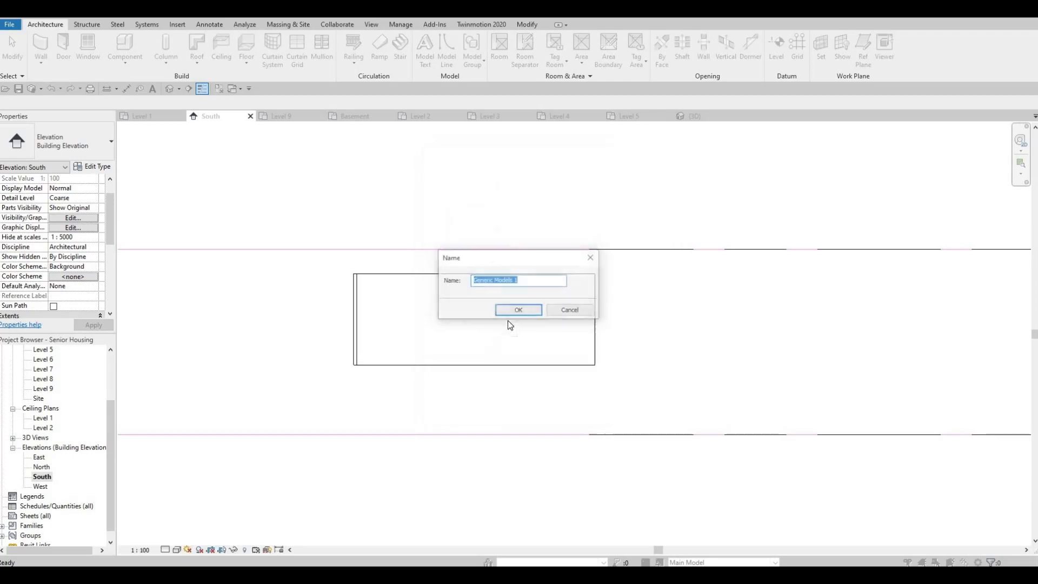
{"action": "key", "text": "Return"}
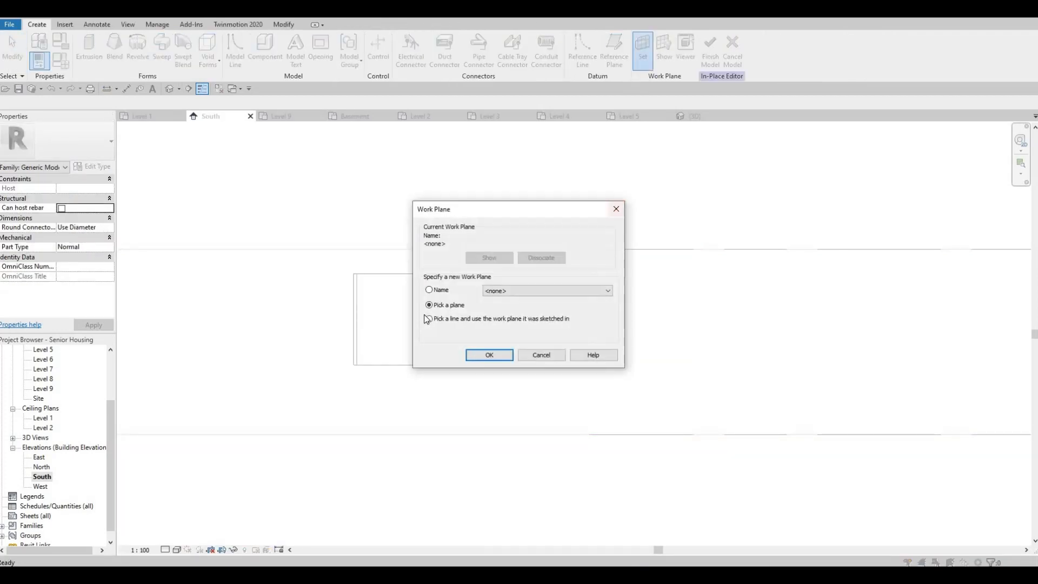
Pick the exterior wall's face as the work plane and sketch an extrusion rectangle tracing the curtain wall's outline
{"action": "key", "text": "Return"}
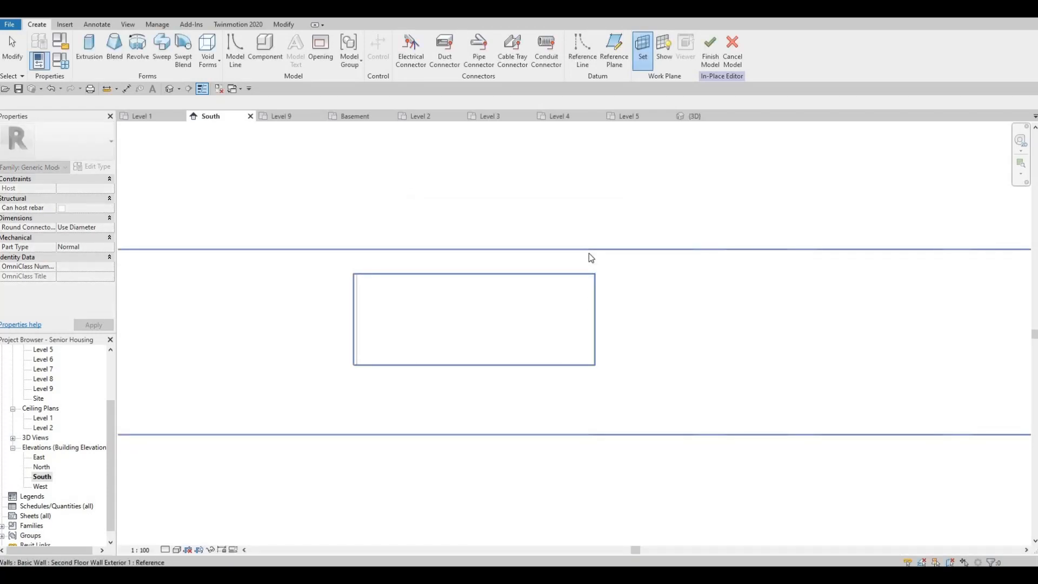
{"action": "left_click", "coordinate": [500, 280]}
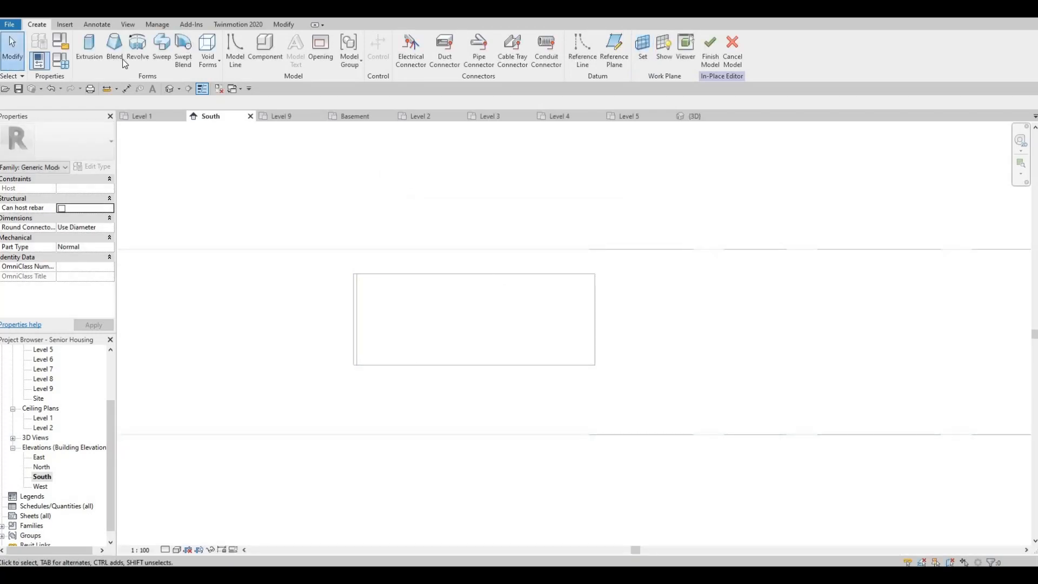
{"action": "left_click", "coordinate": [94, 50]}
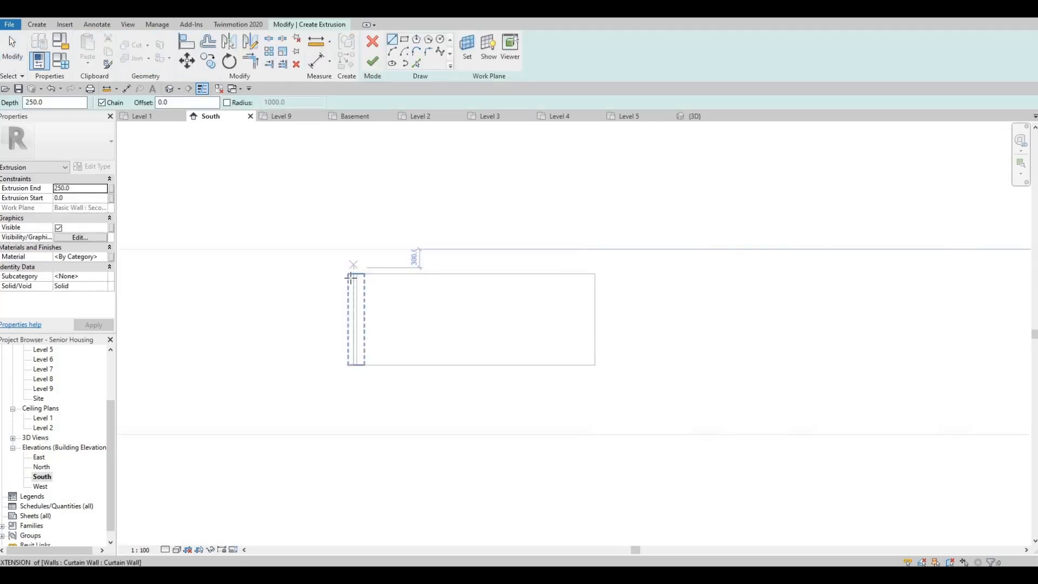
{"action": "scroll", "coordinate": [353, 274], "scroll_direction": "up", "scroll_amount": 3}
{"action": "left_click", "coordinate": [345, 280]}
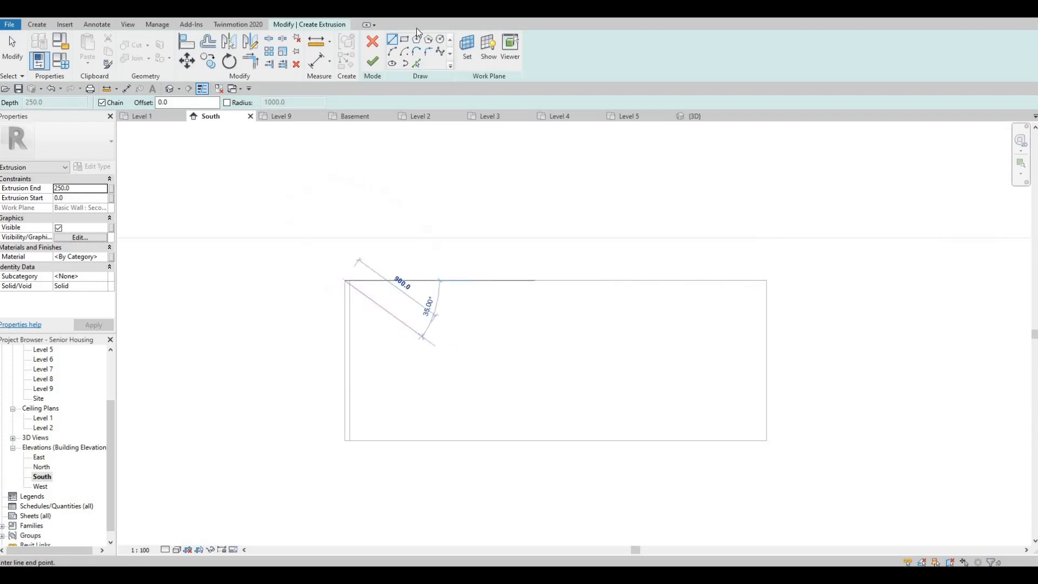
{"action": "key", "text": "Escape"}
{"action": "left_click", "coordinate": [409, 40]}
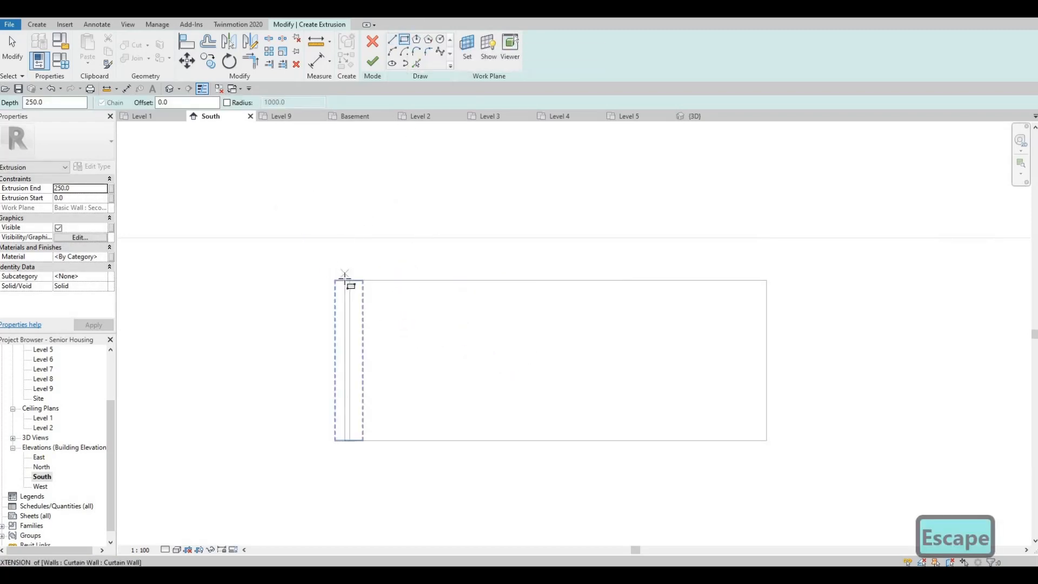
{"action": "left_click", "coordinate": [345, 280]}
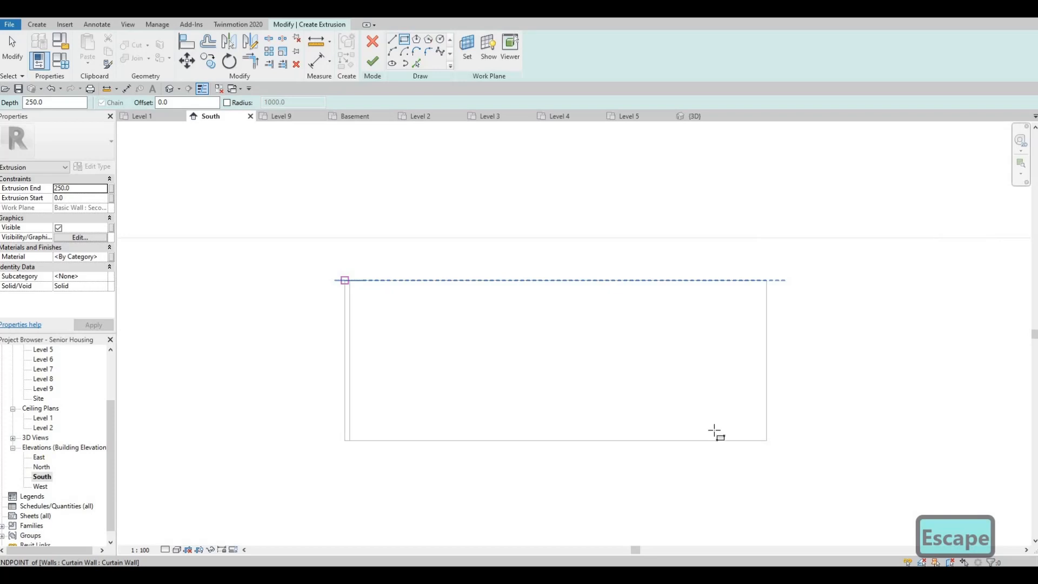
{"action": "left_click", "coordinate": [766, 440]}
{"action": "key", "text": "Escape"}
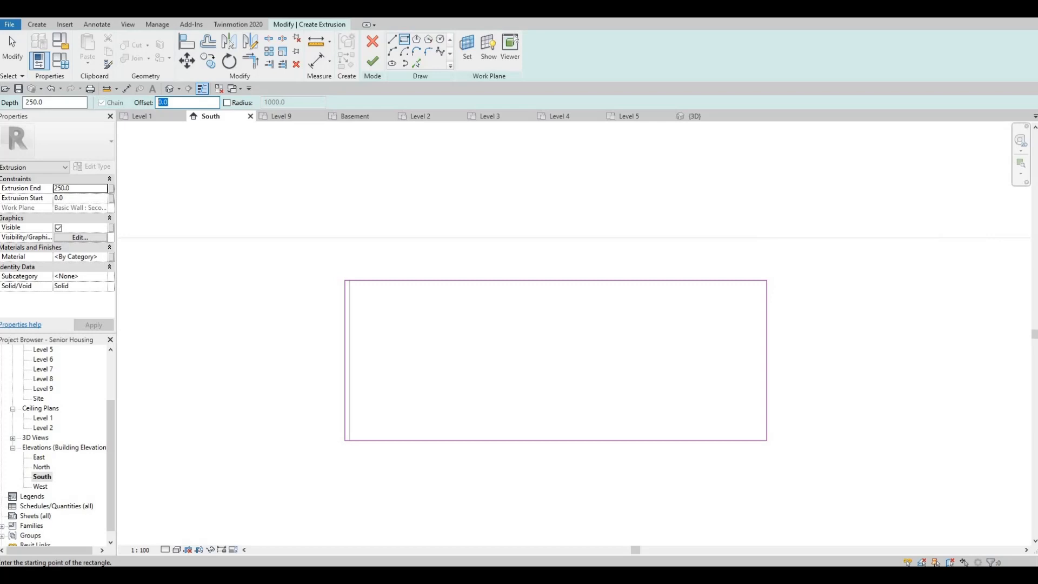
{"action": "type", "text": "20"}
{"action": "left_click", "coordinate": [346, 278]}
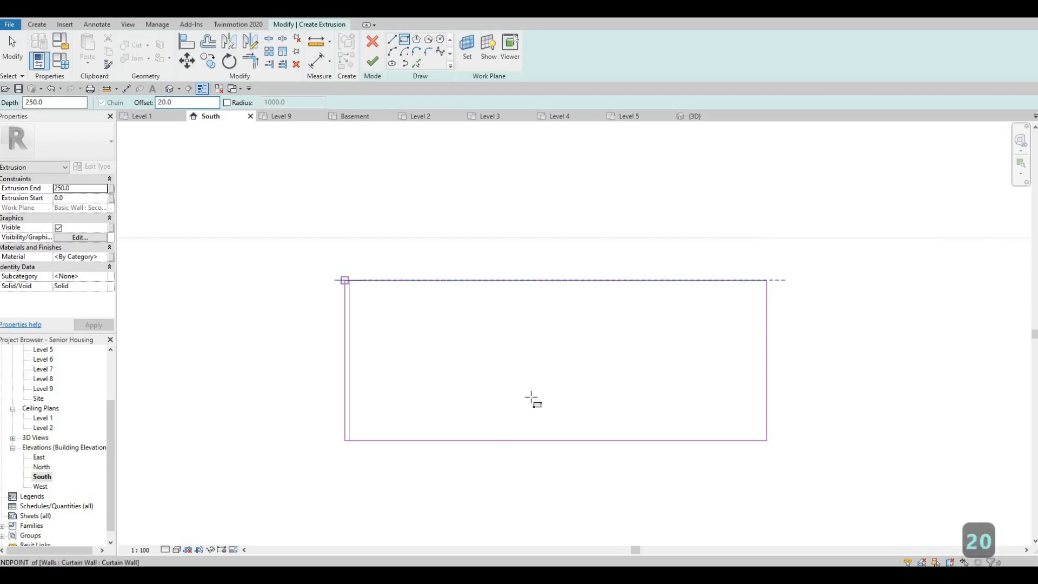
{"action": "key", "text": "Escape"}
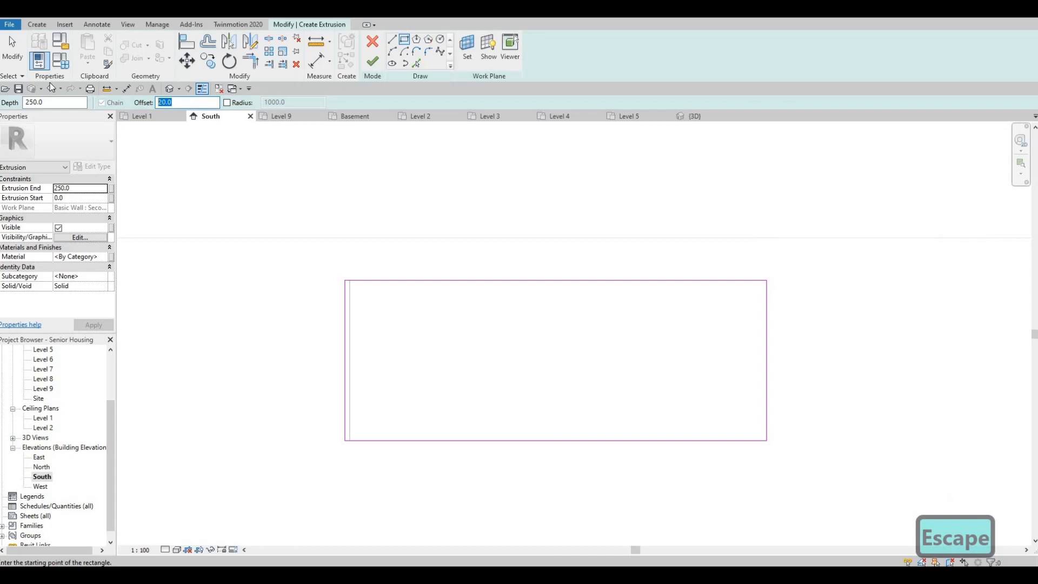
Add a second rectangle to the extrusion sketch, offset 50 outward from the curtain wall's outline
{"action": "type", "text": "50"}
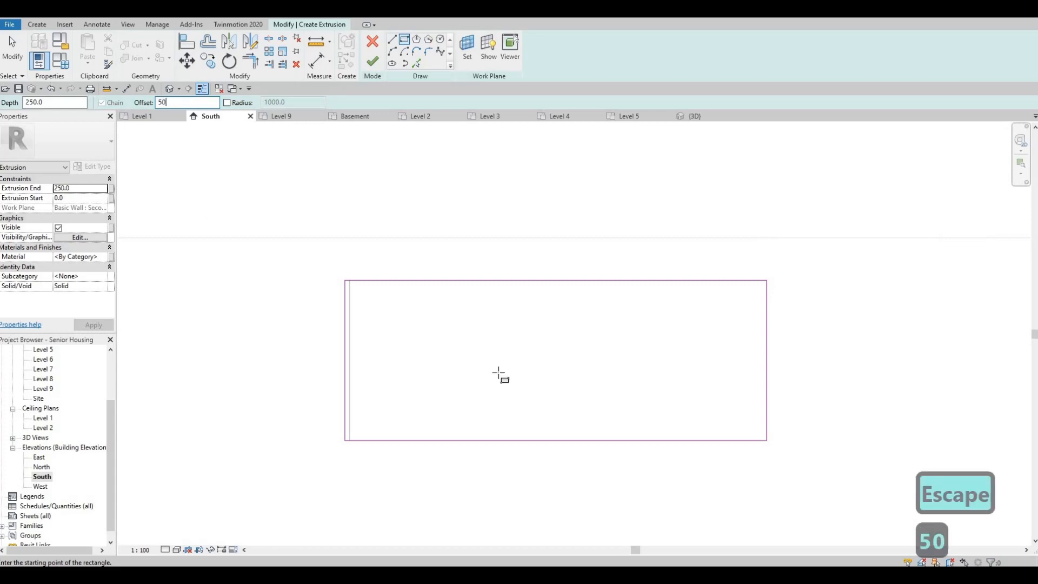
{"action": "left_click", "coordinate": [345, 280]}
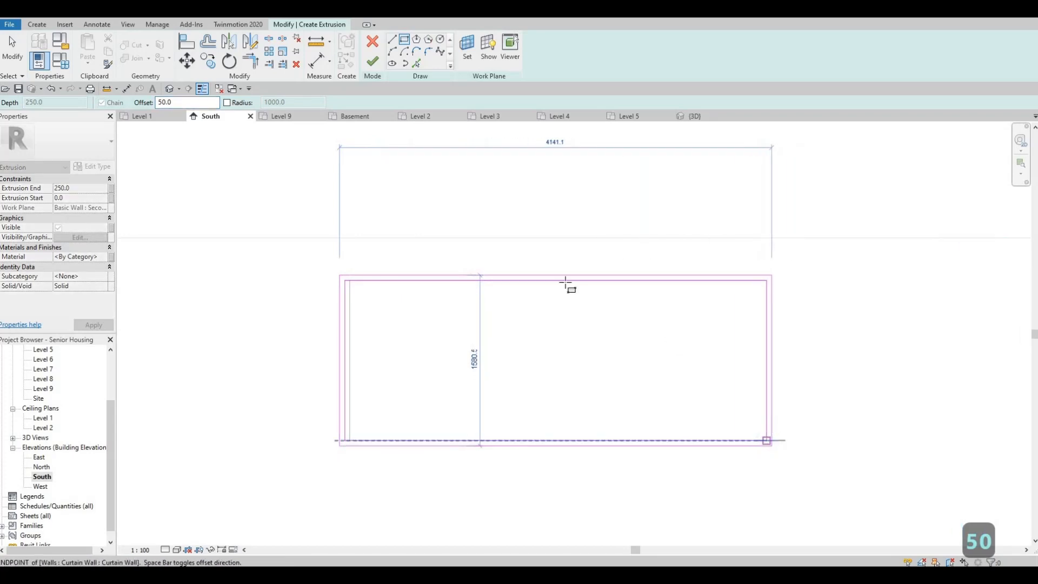
{"action": "key", "text": "Escape"}
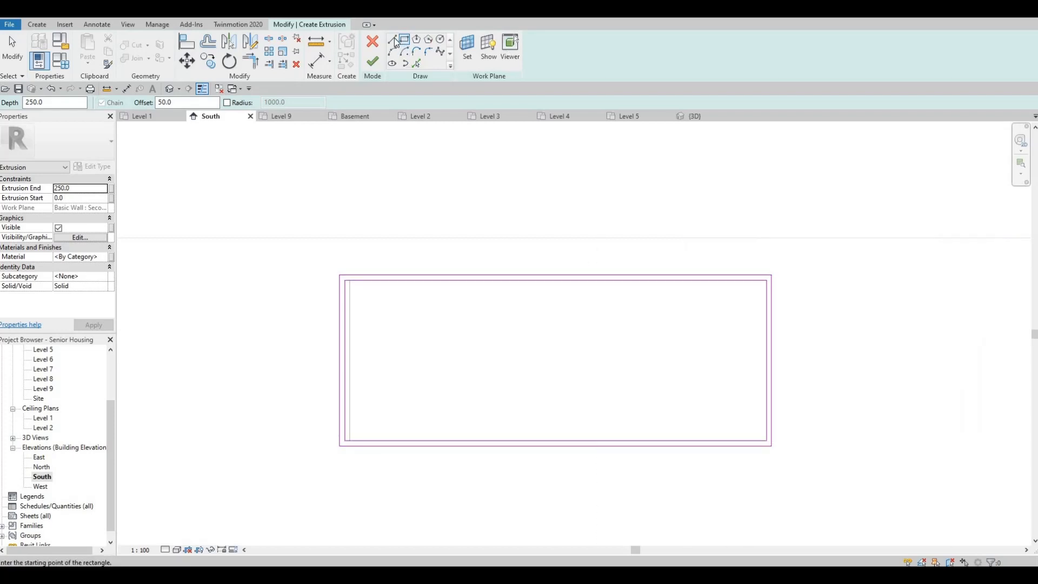
Sketch a vertical line with offset 0 joining the midpoints of the inner rectangle's upper and lower edges
{"action": "key", "text": "l"}
{"action": "key", "text": "i"}
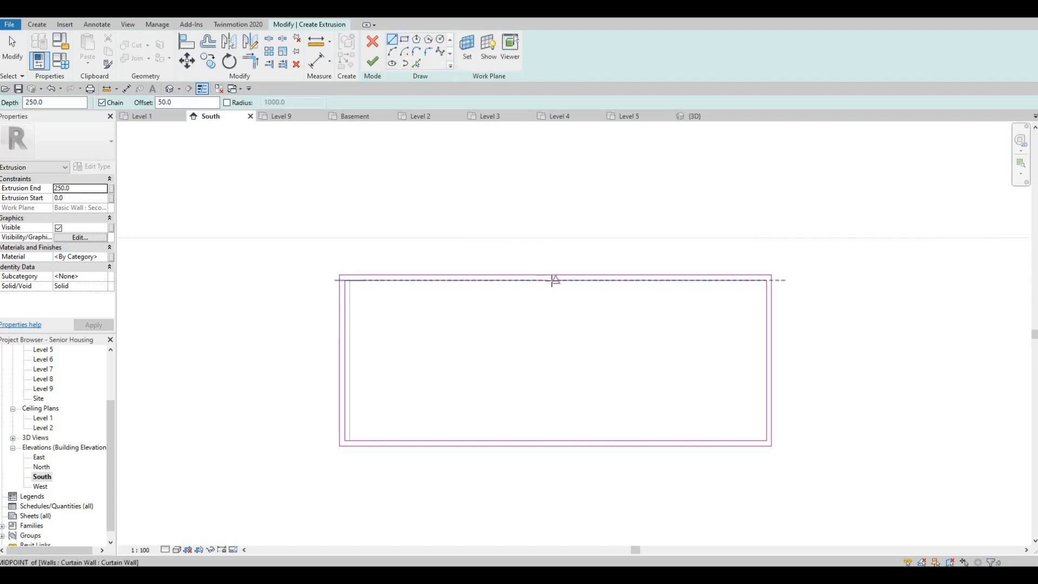
{"action": "left_click", "coordinate": [557, 281]}
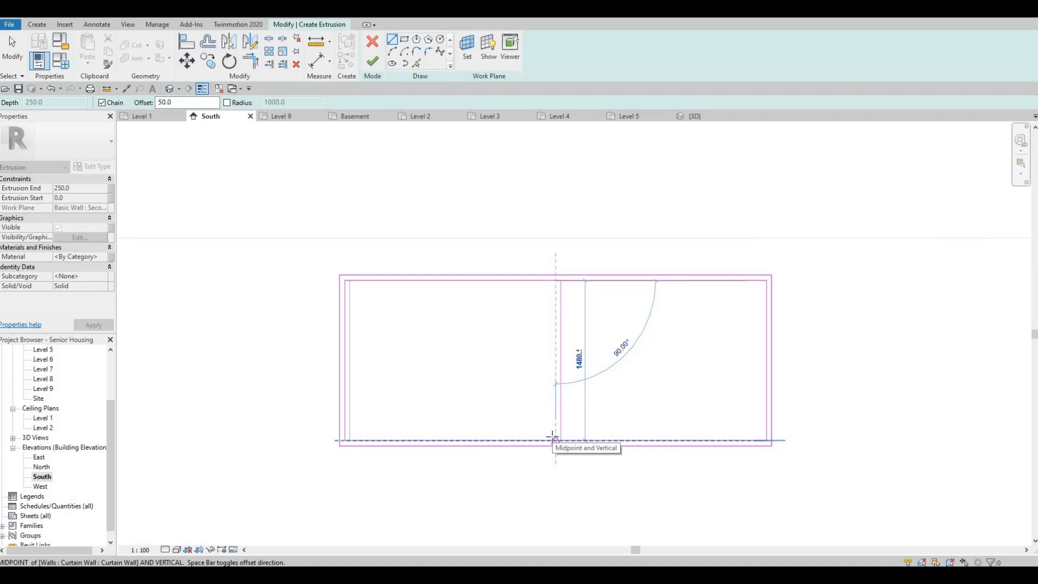
{"action": "key", "text": "Escape"}
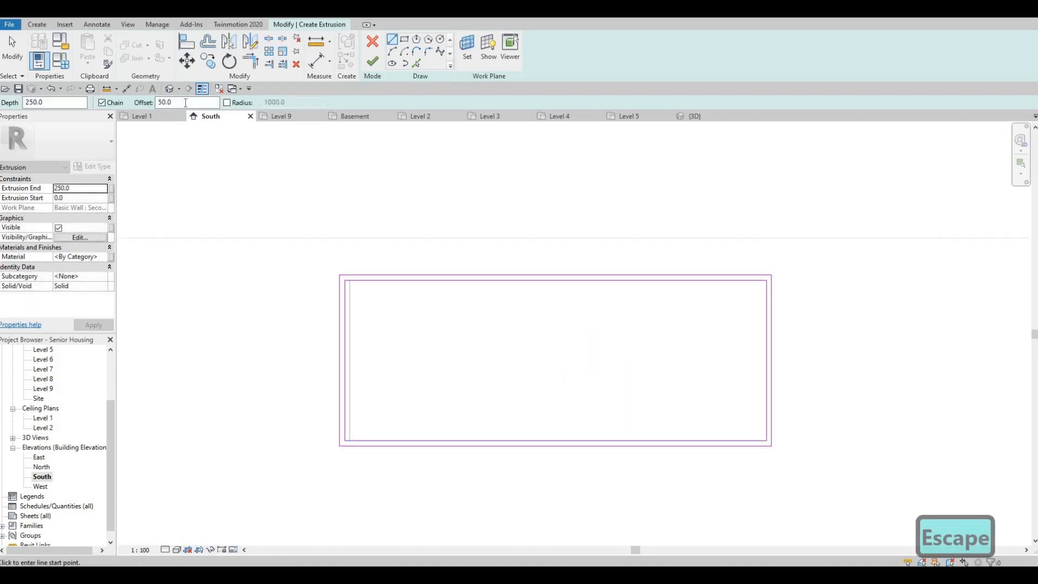
{"action": "type", "text": "0"}
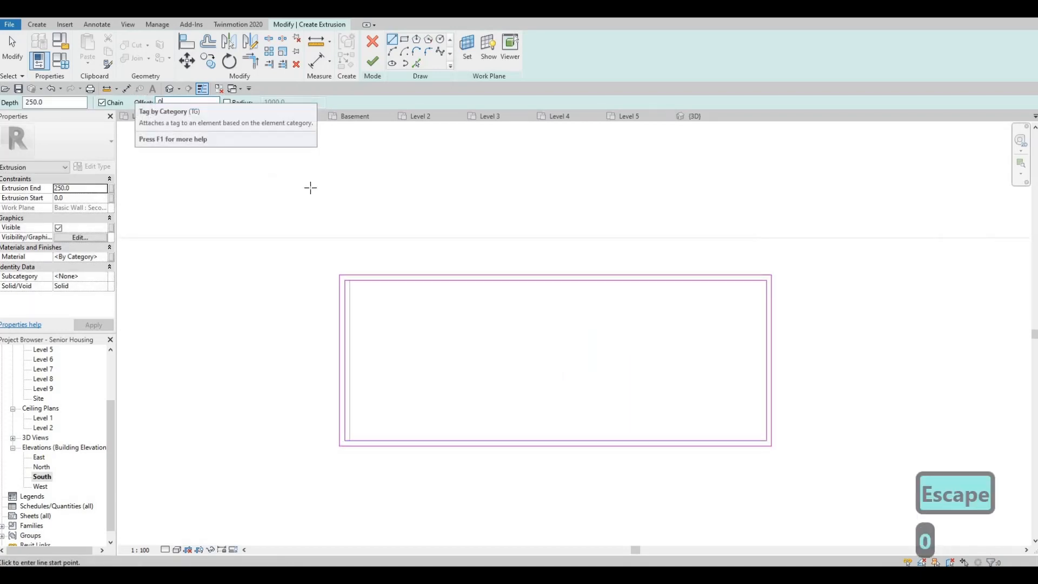
{"action": "left_click", "coordinate": [555, 280]}
{"action": "left_click", "coordinate": [555, 441]}
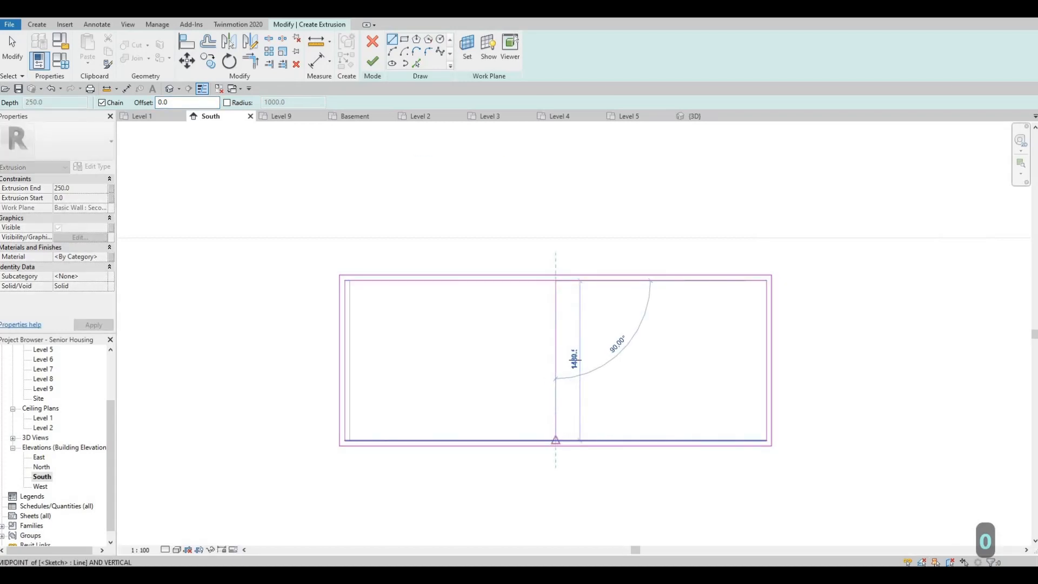
{"action": "key", "text": "Escape"}
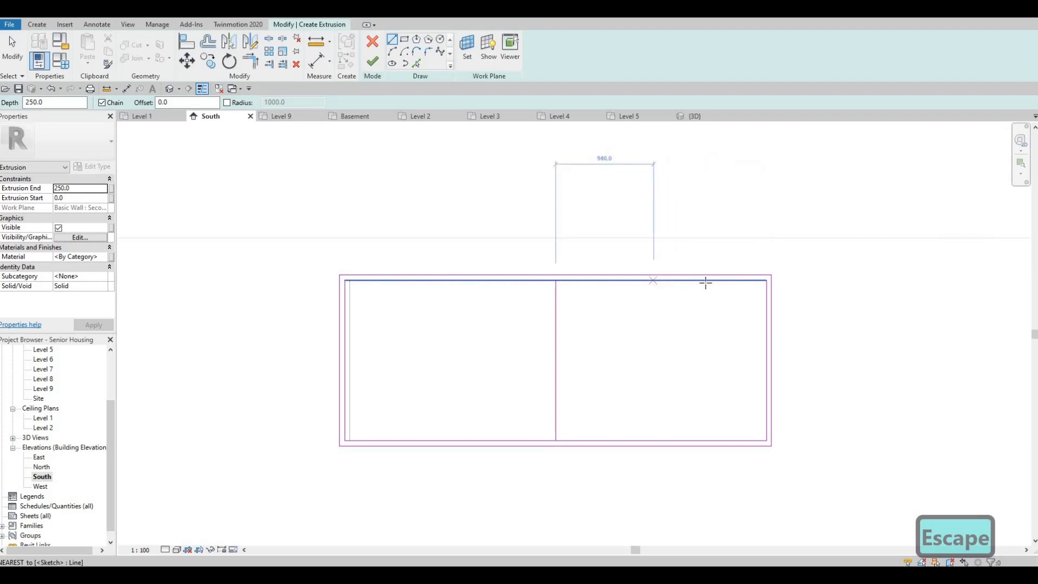
{"action": "key", "text": "Escape"}
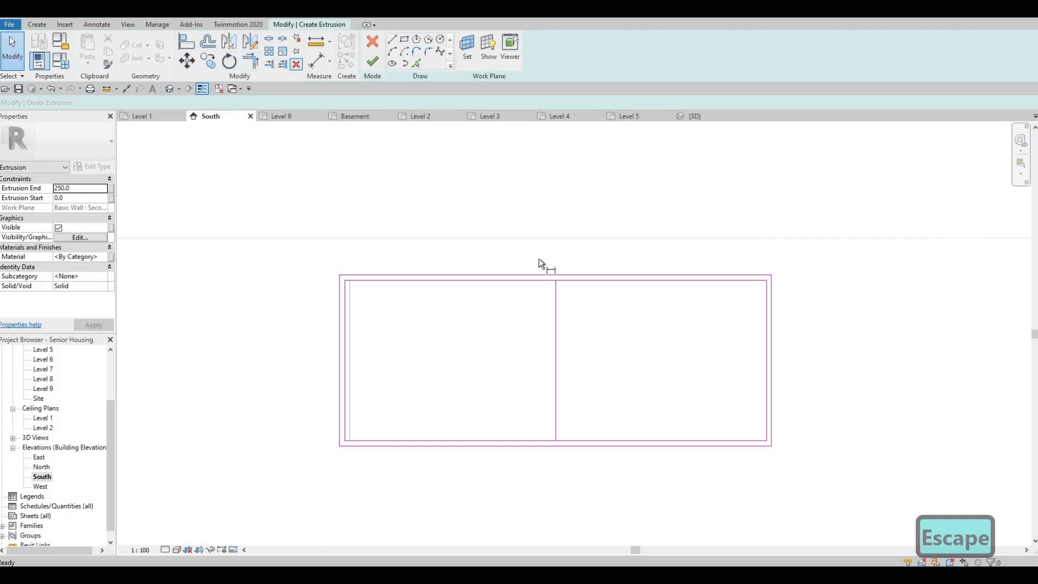
Dimension the distance from the central vertical line to the inner rectangle's right edge, placing the dimension above the frame
{"action": "key", "text": "d"}
{"action": "key", "text": "i"}
{"action": "left_click", "coordinate": [556, 280]}
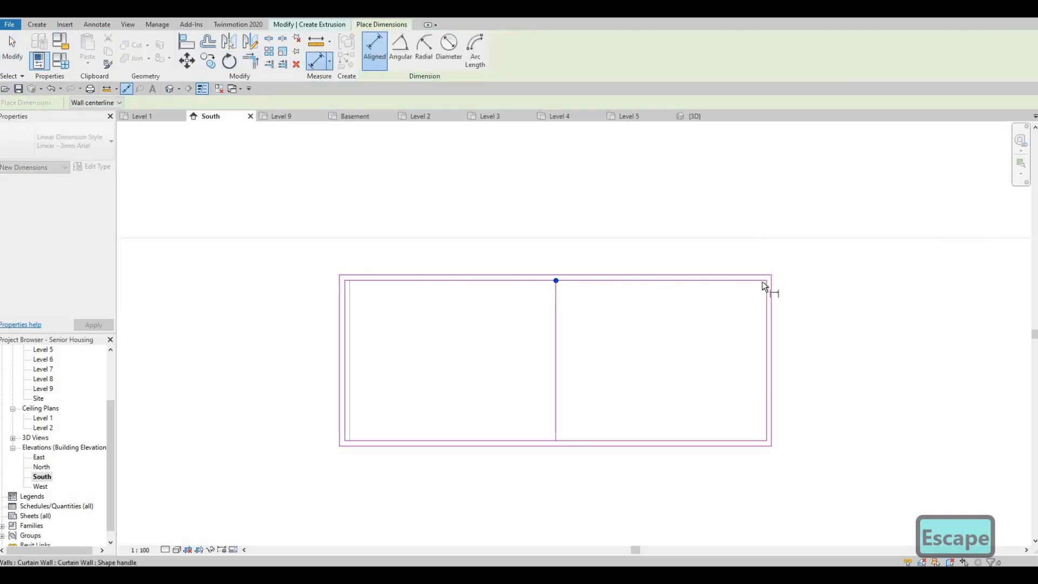
{"action": "left_click", "coordinate": [748, 246]}
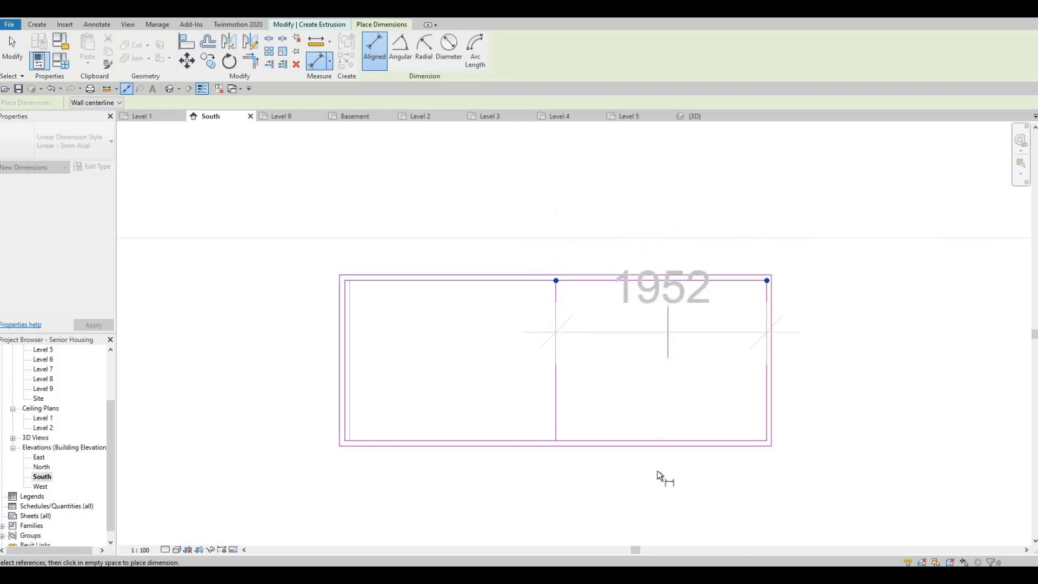
{"action": "left_click", "coordinate": [656, 222]}
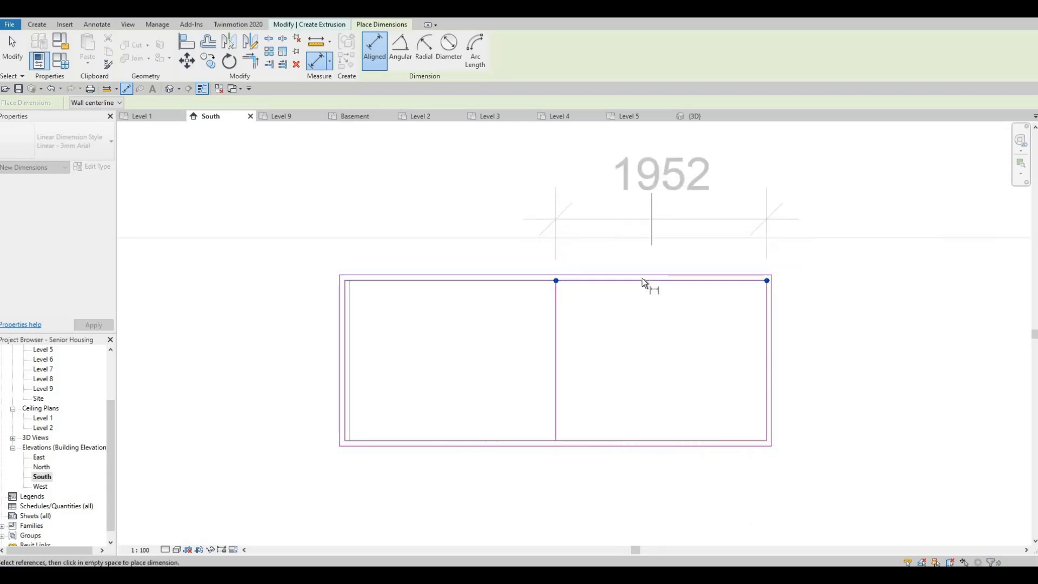
{"action": "key", "text": "Escape"}
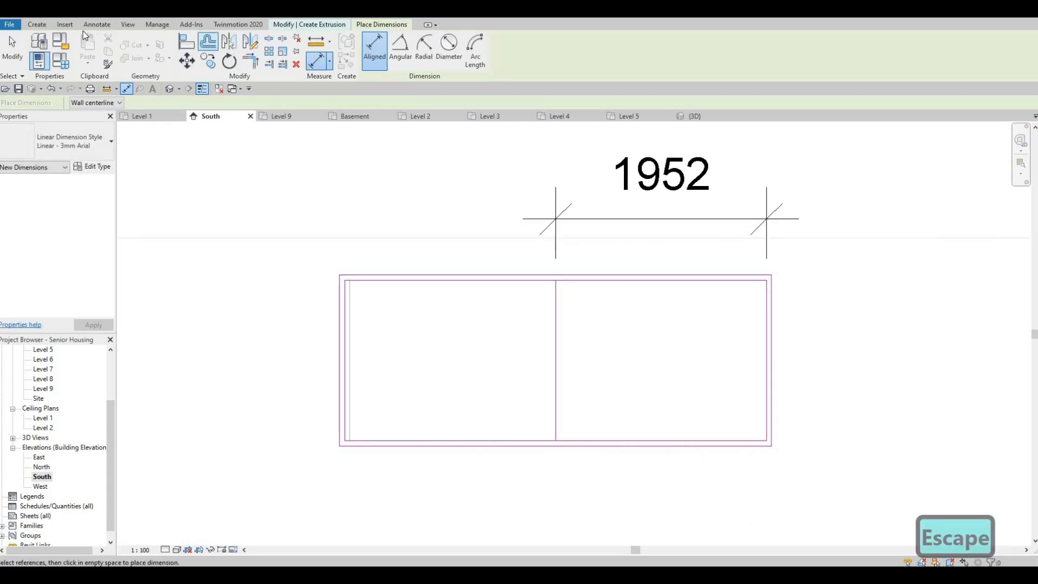
{"action": "left_click", "coordinate": [42, 26]}
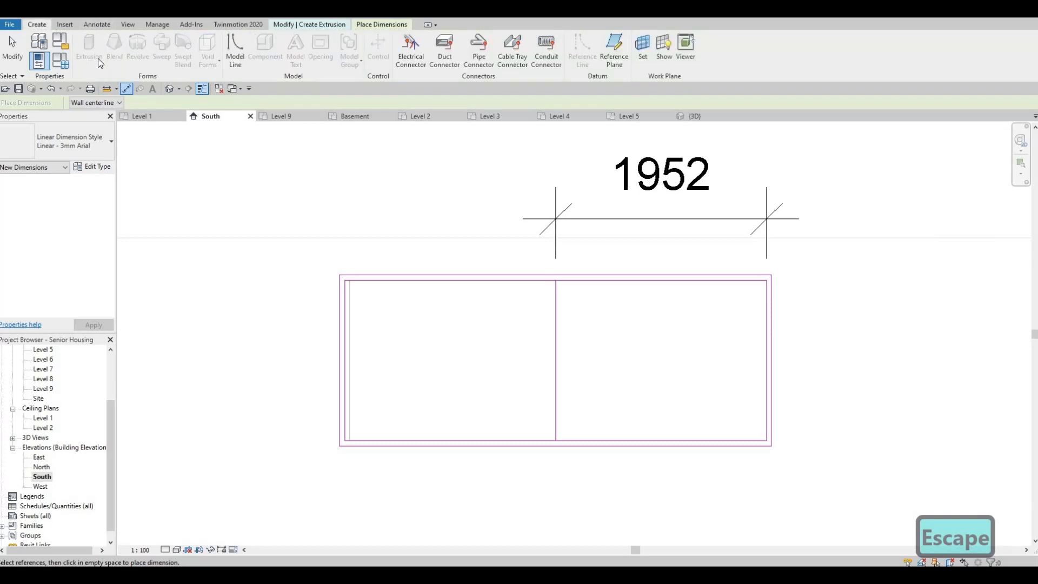
{"action": "key", "text": "Escape"}
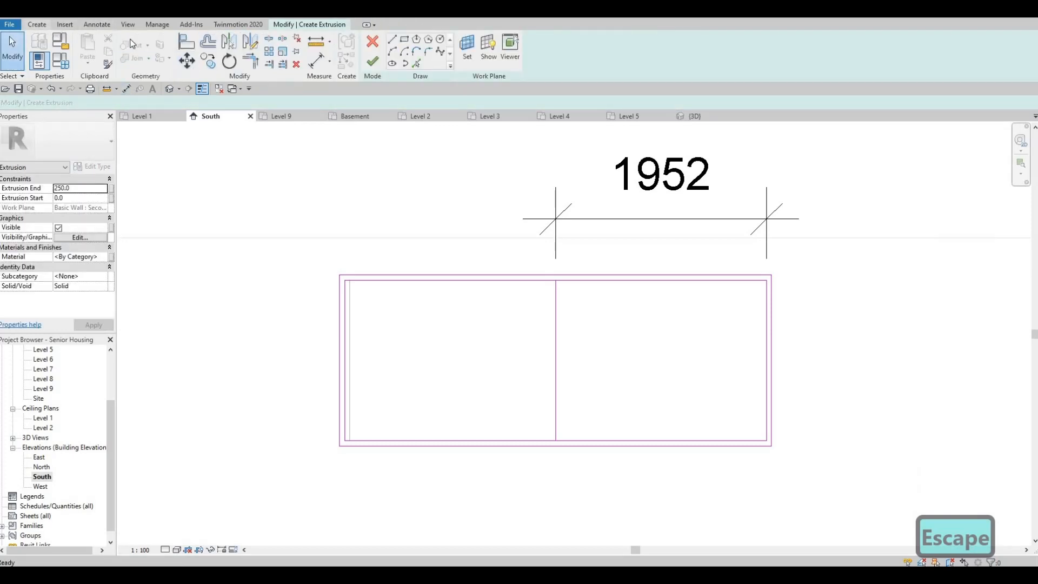
Offset the central vertical line by 25 to each side with Pick Lines and delete the original centre line
{"action": "left_click", "coordinate": [39, 26]}
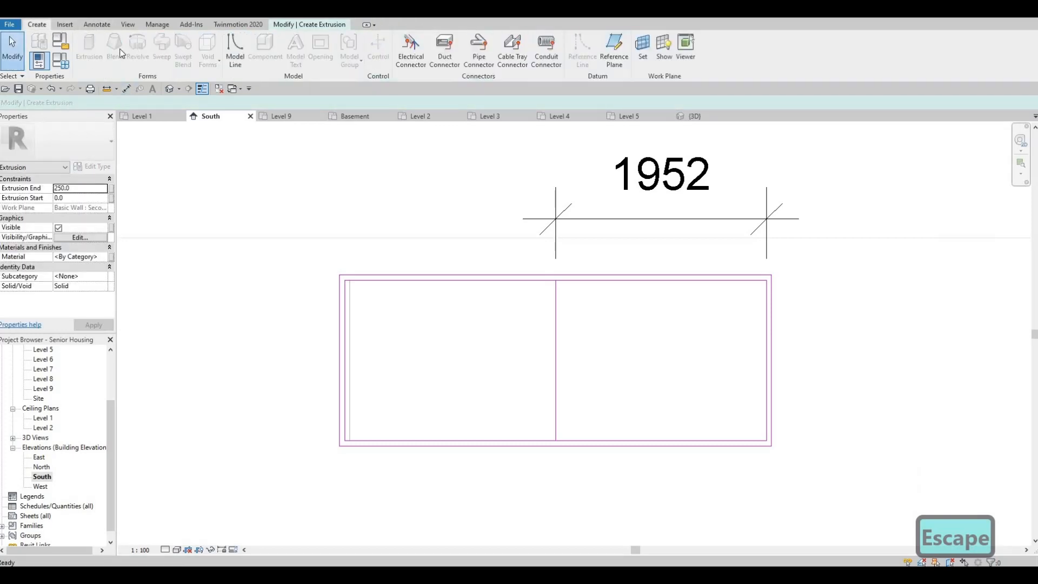
{"action": "left_click", "coordinate": [405, 41]}
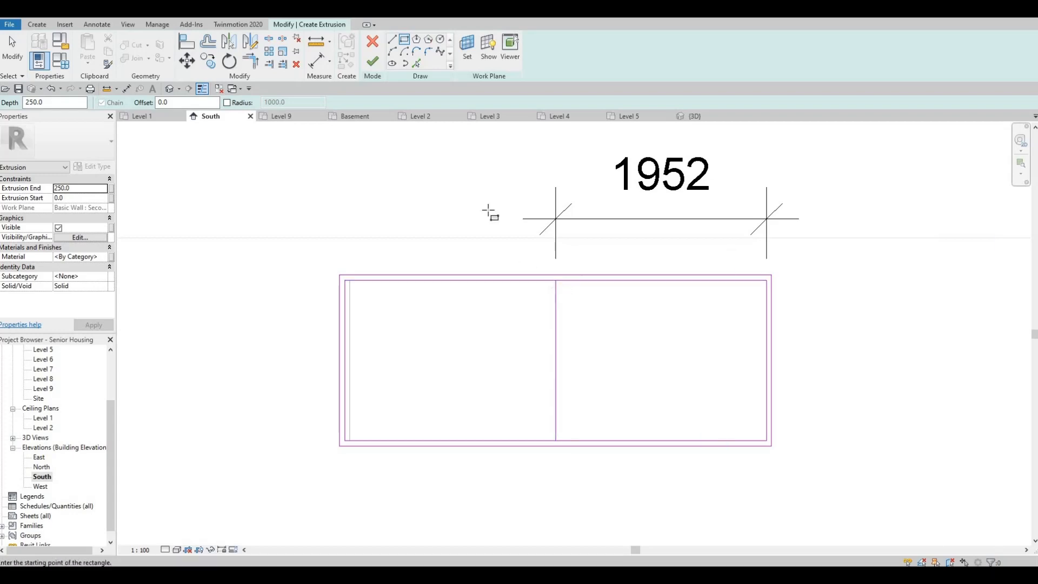
{"action": "left_click", "coordinate": [417, 64]}
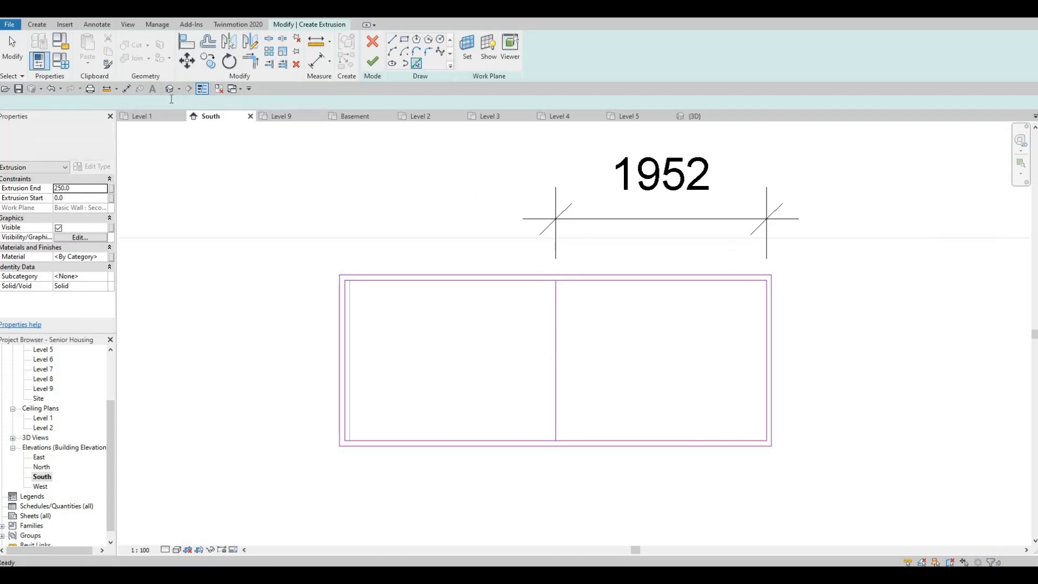
{"action": "type", "text": "25"}
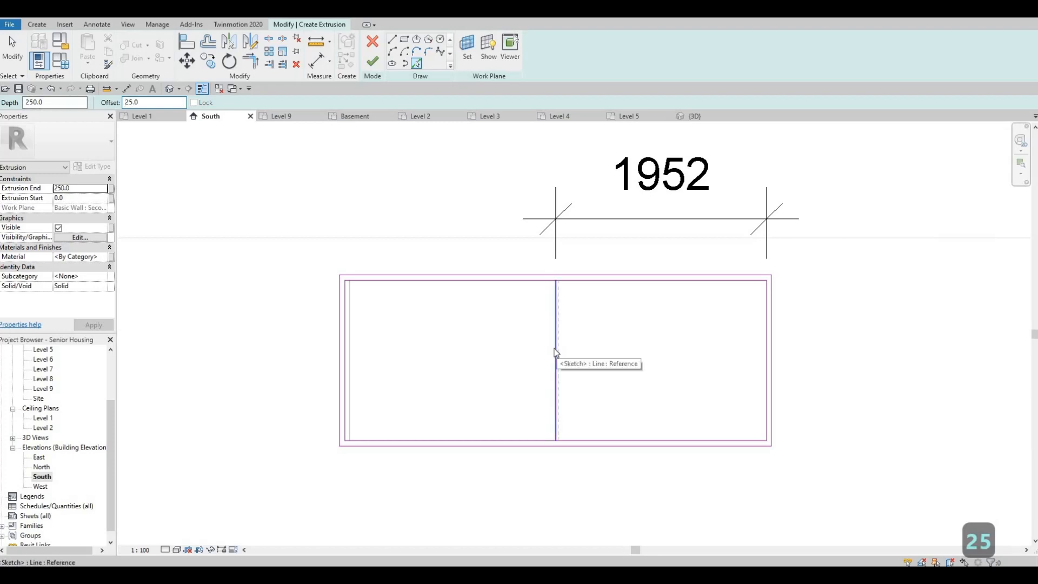
{"action": "left_click", "coordinate": [559, 322]}
{"action": "key", "text": "Escape"}
{"action": "key", "text": "Escape"}
{"action": "scroll", "coordinate": [556, 313], "scroll_direction": "up", "scroll_amount": 3}
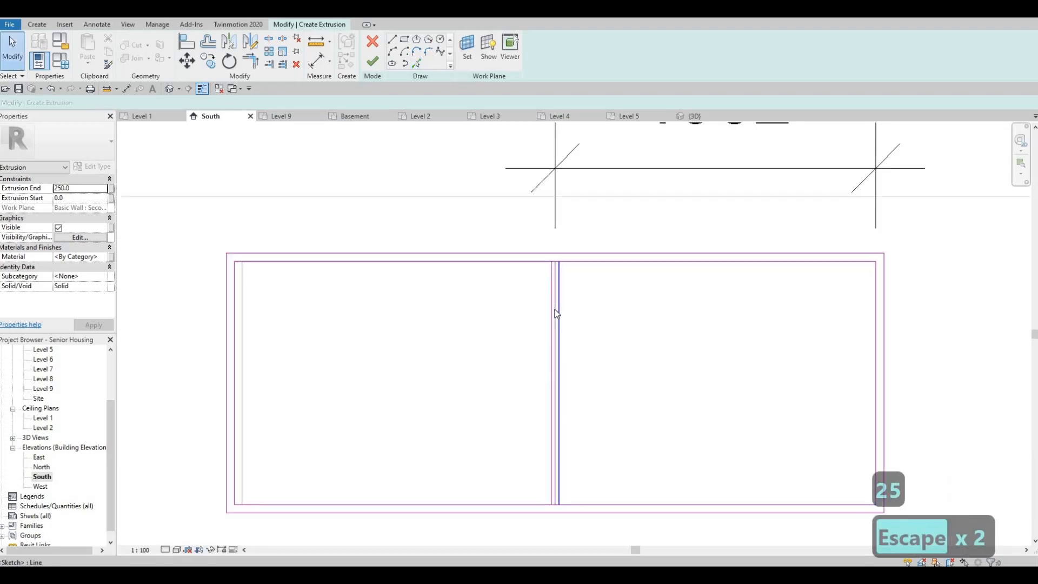
{"action": "left_click", "coordinate": [554, 310]}
{"action": "key", "text": "Delete"}
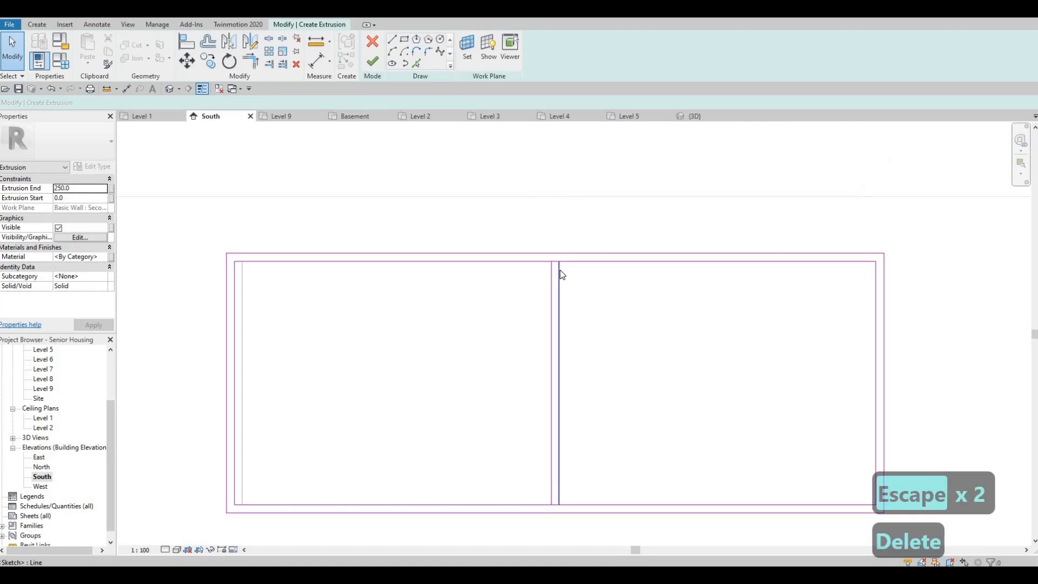
Split the inner rectangle's upper and lower edges between the two central mullion lines
{"action": "key", "text": "s"}
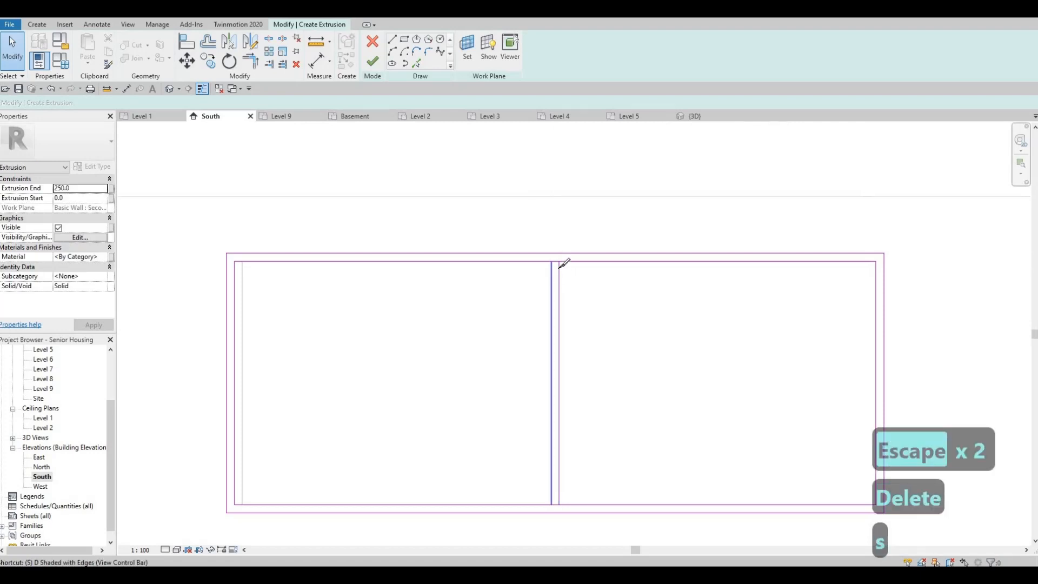
{"action": "key", "text": "l"}
{"action": "scroll", "coordinate": [557, 258], "scroll_direction": "up", "scroll_amount": 4}
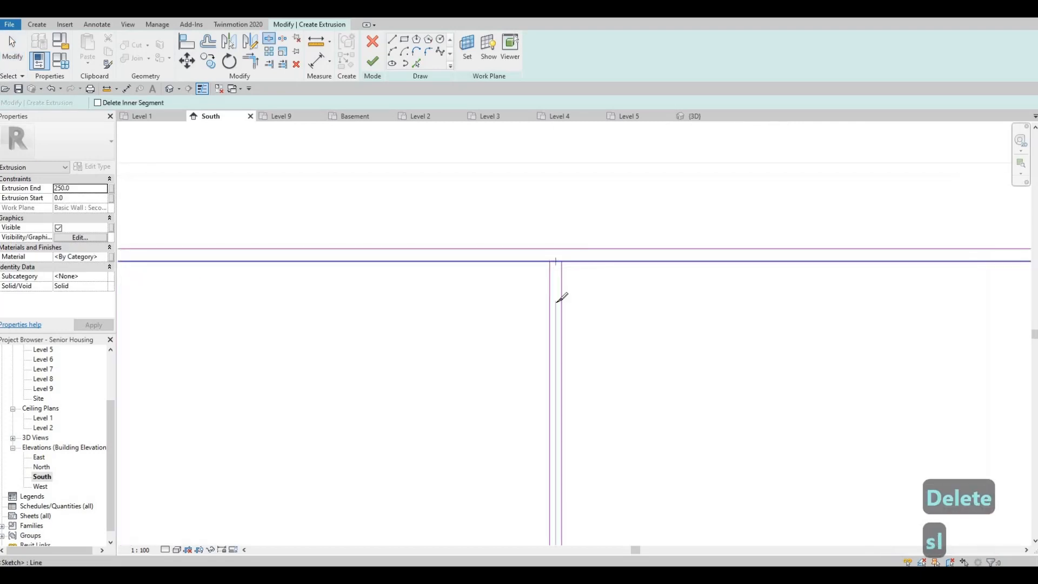
{"action": "scroll", "coordinate": [565, 438], "scroll_direction": "down", "scroll_amount": 3}
{"action": "scroll", "coordinate": [559, 429], "scroll_direction": "up", "scroll_amount": 3}
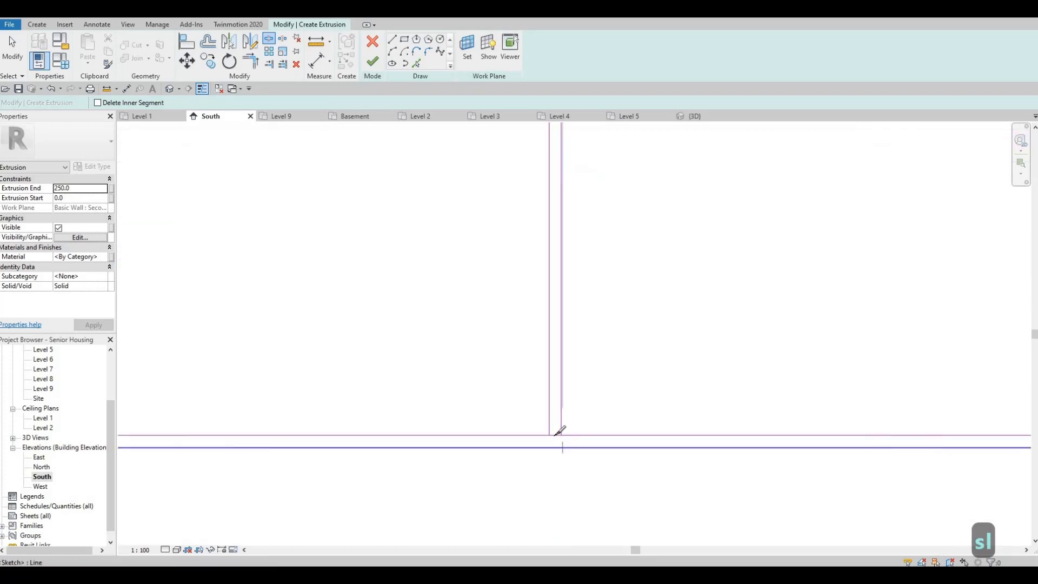
Trim the split upper and lower edges to the two mullion lines, forming two closed inner rectangles
{"action": "key", "text": "Escape"}
{"action": "key", "text": "t"}
{"action": "key", "text": "r"}
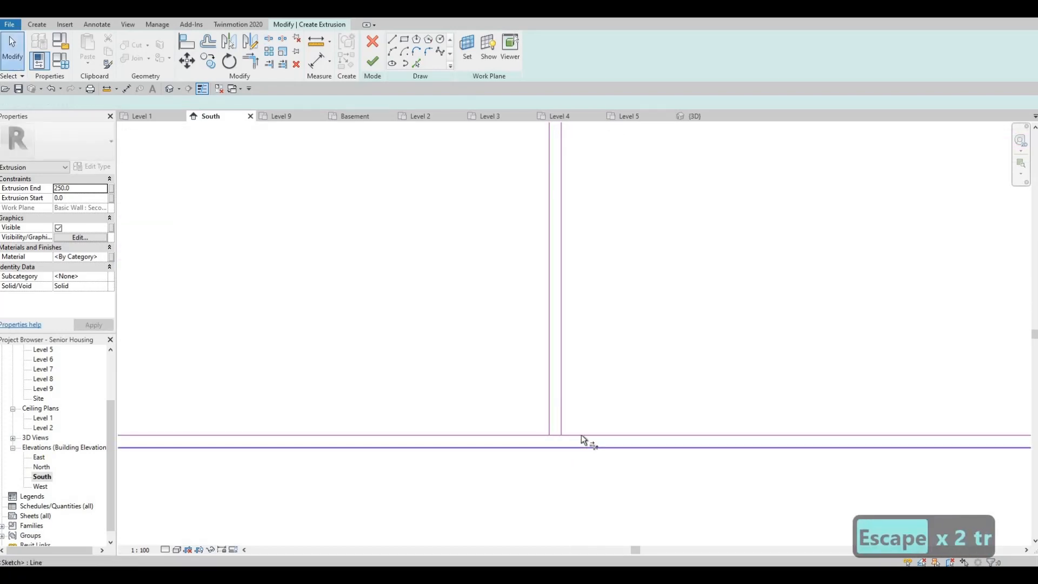
{"action": "left_click", "coordinate": [582, 435]}
{"action": "left_click", "coordinate": [552, 420]}
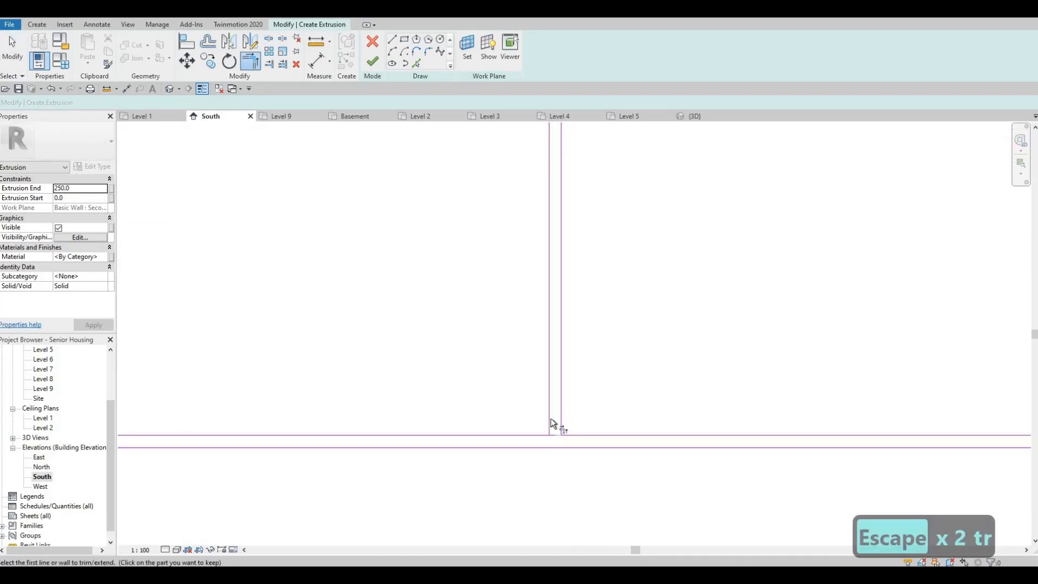
{"action": "left_click", "coordinate": [540, 431]}
{"action": "left_click", "coordinate": [539, 431]}
{"action": "middle_click_drag", "start_coordinate": [553, 341], "coordinate": [557, 480]}
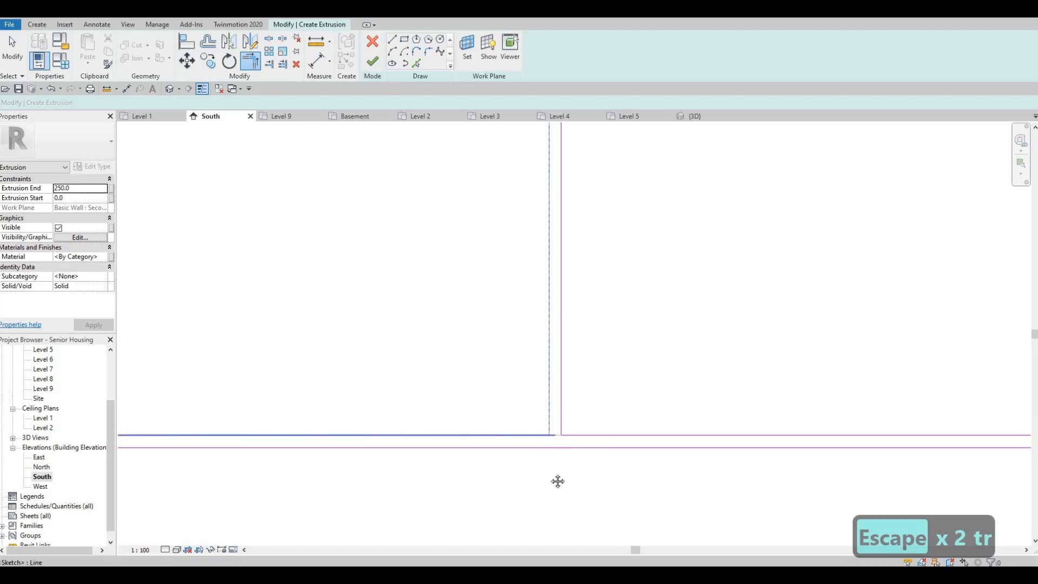
{"action": "left_click", "coordinate": [534, 214]}
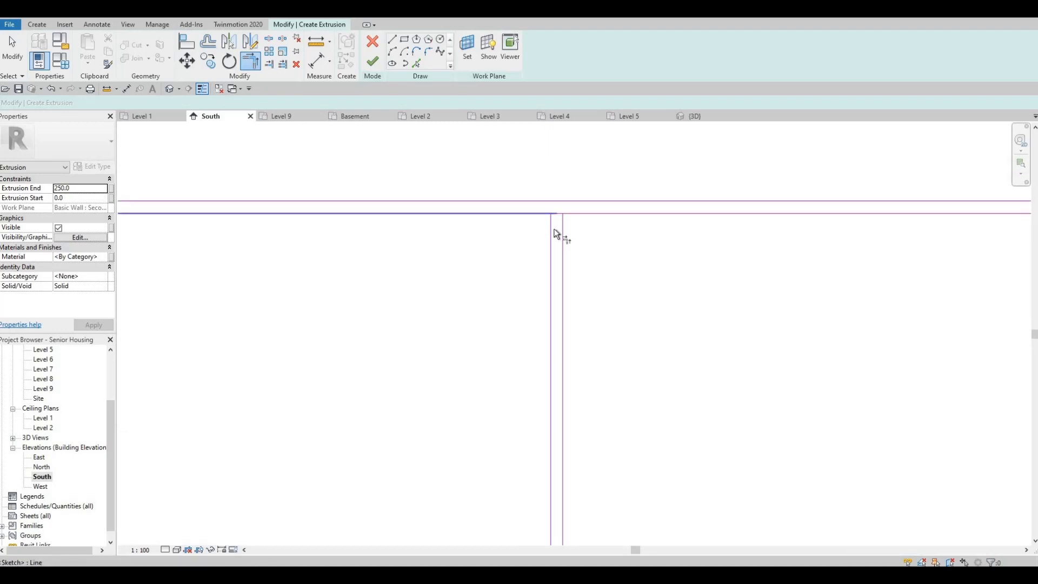
{"action": "left_click", "coordinate": [572, 215]}
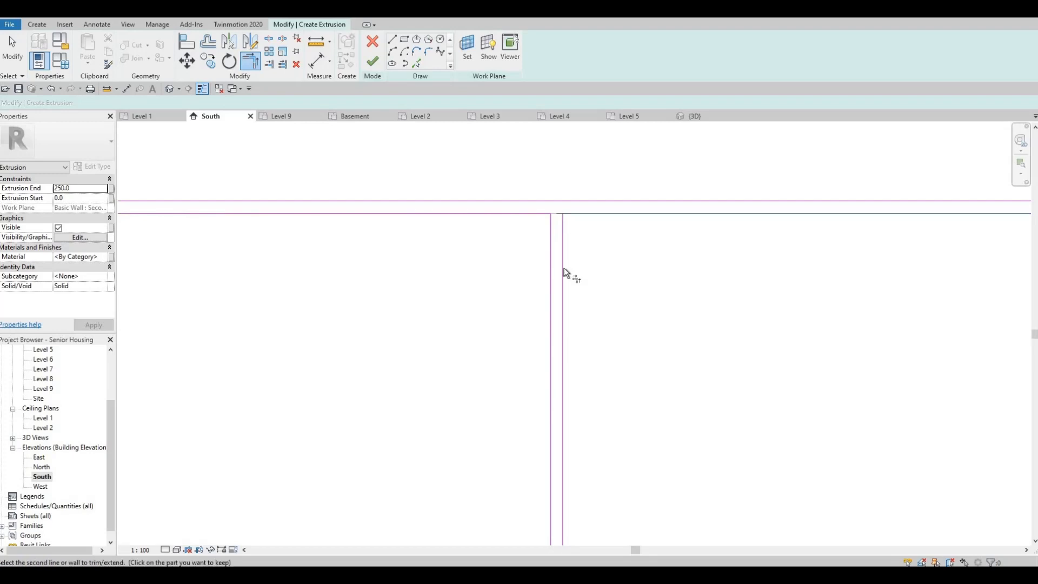
{"action": "left_click", "coordinate": [562, 325]}
{"action": "key", "text": "Escape"}
{"action": "scroll", "coordinate": [547, 232], "scroll_direction": "down", "scroll_amount": 3}
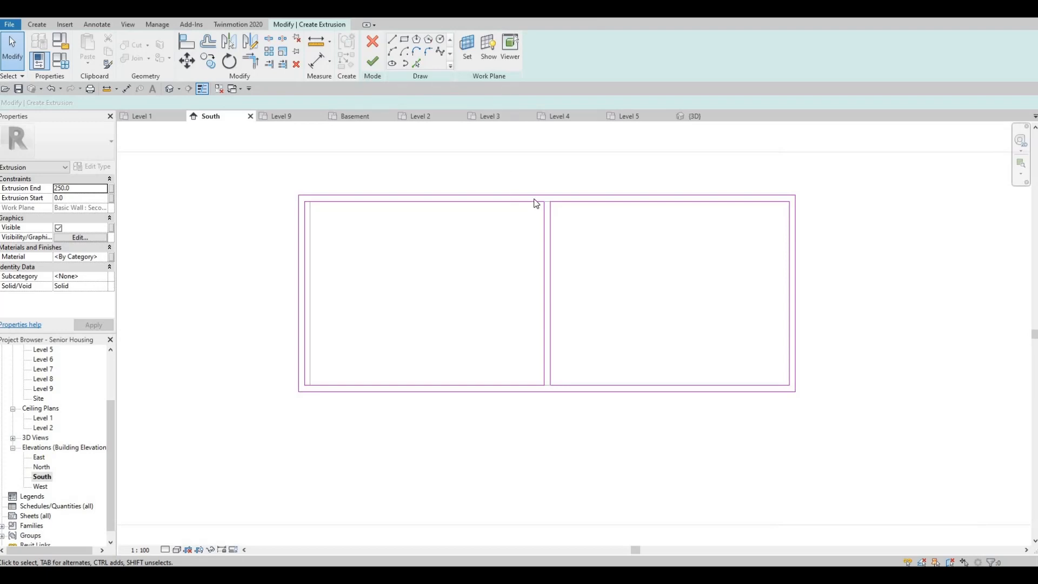
{"action": "key", "text": "Escape"}
Copy the central pair of mullion lines to two evenly spaced positions in the left half of the frame, with Multiple enabled
{"action": "scroll", "coordinate": [534, 201], "scroll_direction": "up", "scroll_amount": 2}
{"action": "scroll", "coordinate": [534, 195], "scroll_direction": "up", "scroll_amount": 2}
{"action": "mouse_move", "coordinate": [533, 194]}
{"action": "left_mouse_down"}
{"action": "mouse_move", "coordinate": [618, 356]}
{"action": "mouse_move", "coordinate": [623, 490]}
{"action": "mouse_move", "coordinate": [621, 498]}
{"action": "mouse_move", "coordinate": [597, 481]}
{"action": "mouse_move", "coordinate": [598, 494]}
{"action": "left_mouse_up"}
{"action": "scroll", "coordinate": [624, 460], "scroll_direction": "down", "scroll_amount": 3}
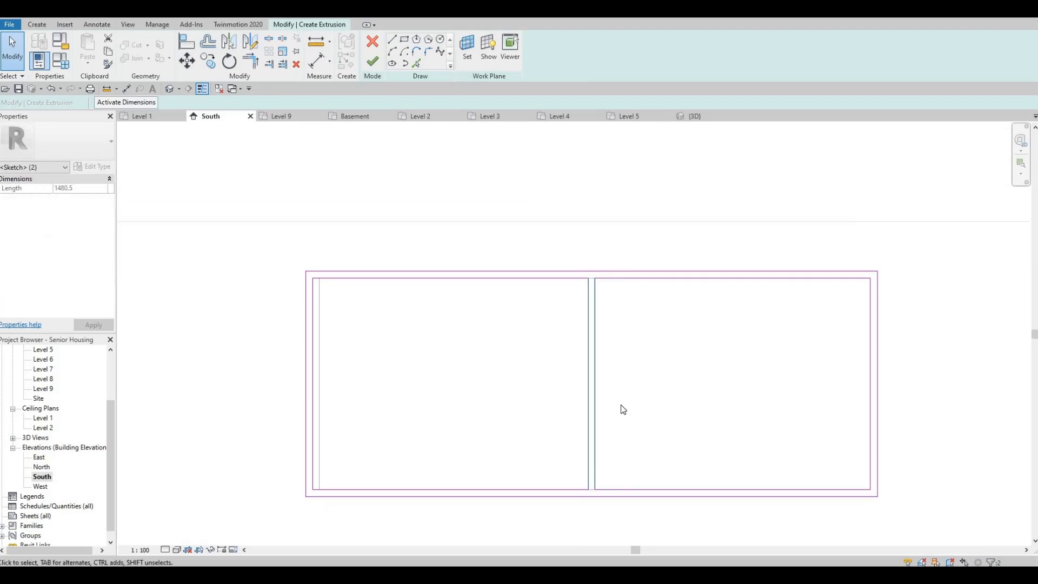
{"action": "left_click", "coordinate": [213, 63]}
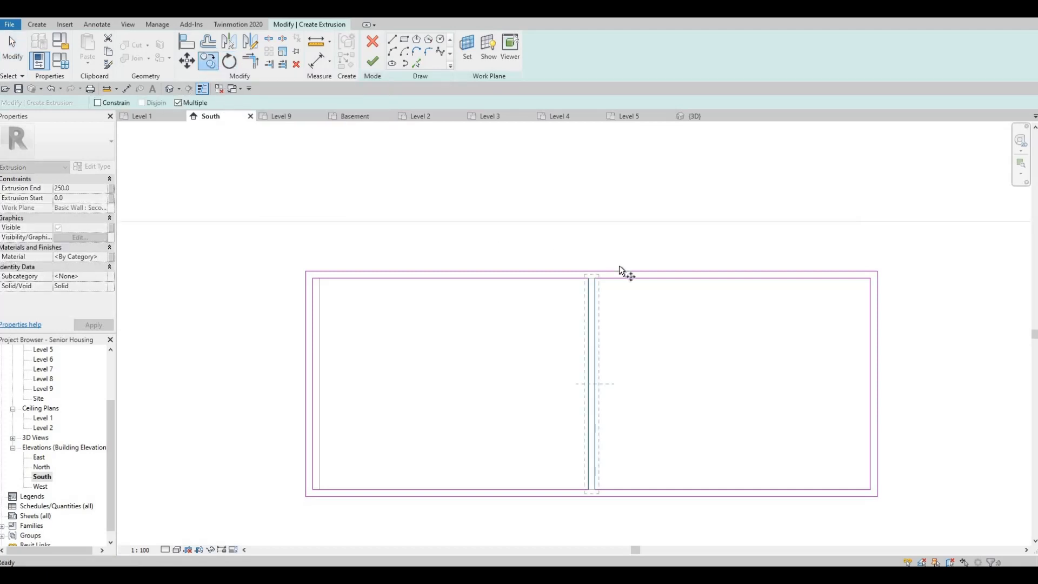
{"action": "scroll", "coordinate": [588, 280], "scroll_direction": "up", "scroll_amount": 2}
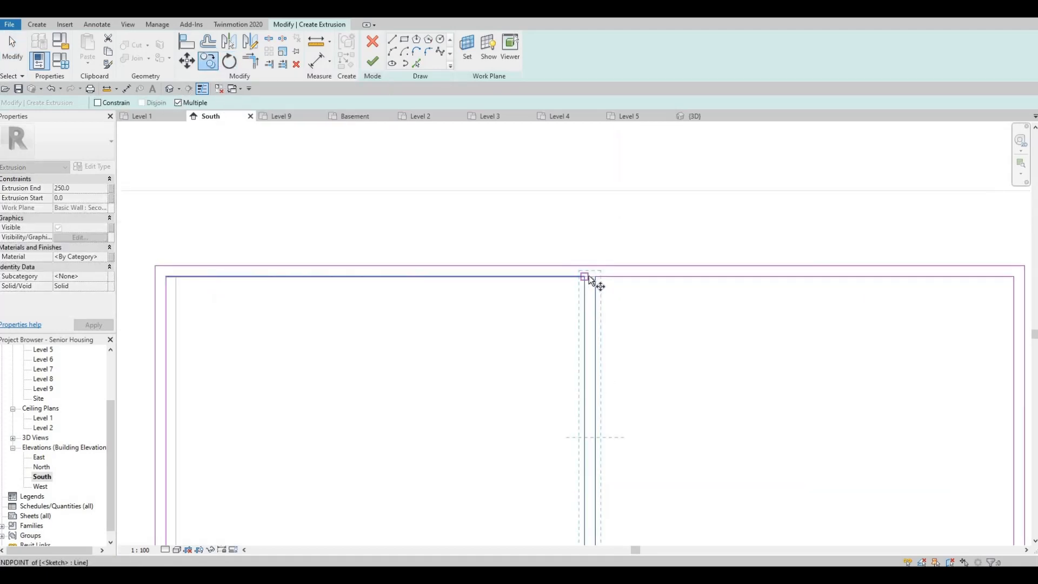
{"action": "scroll", "coordinate": [590, 276], "scroll_direction": "up", "scroll_amount": 2}
{"action": "left_click", "coordinate": [590, 275]}
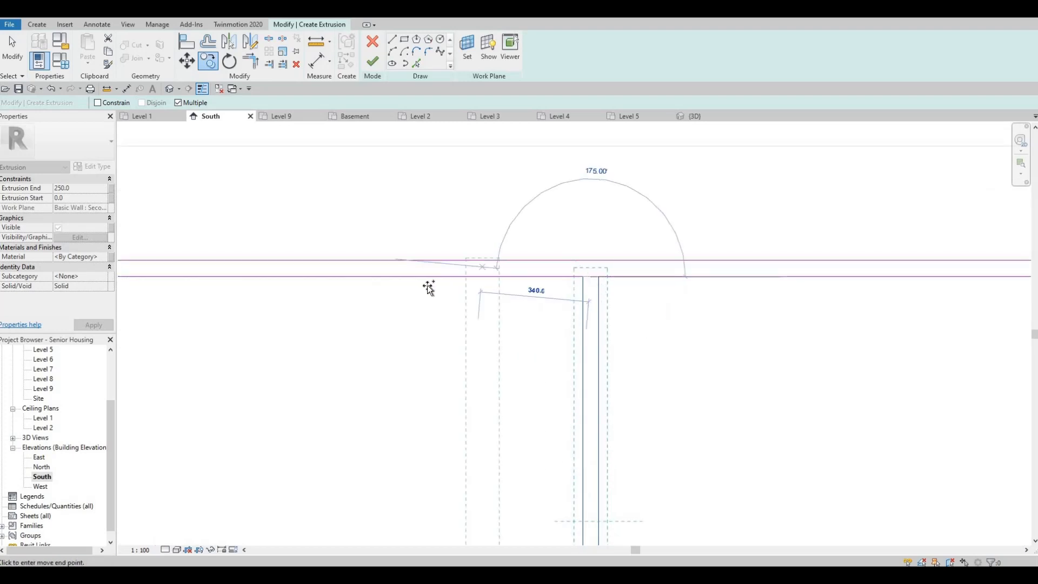
{"action": "scroll", "coordinate": [429, 287], "scroll_direction": "down", "scroll_amount": 5}
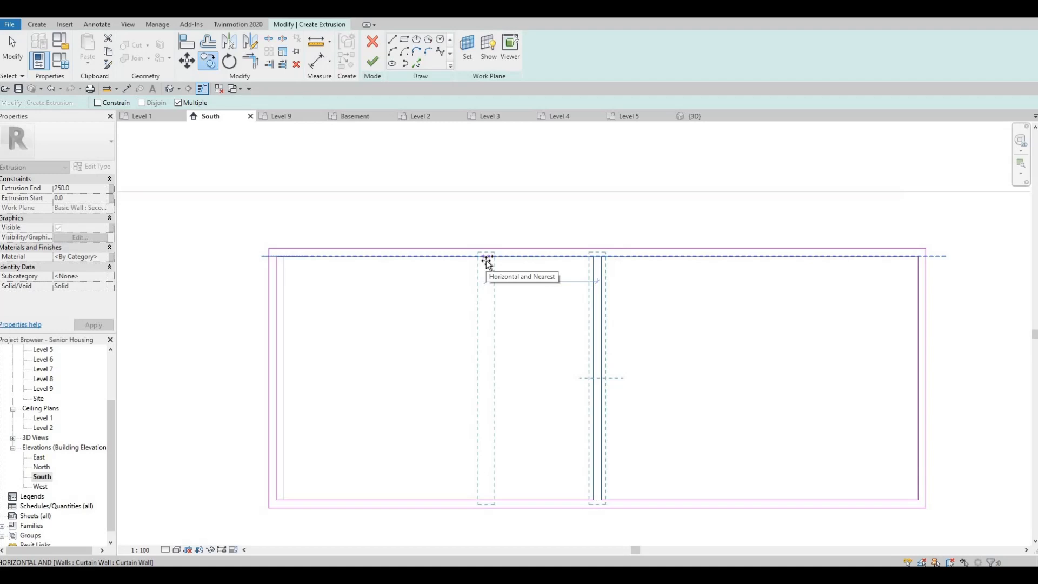
{"action": "left_click", "coordinate": [486, 261]}
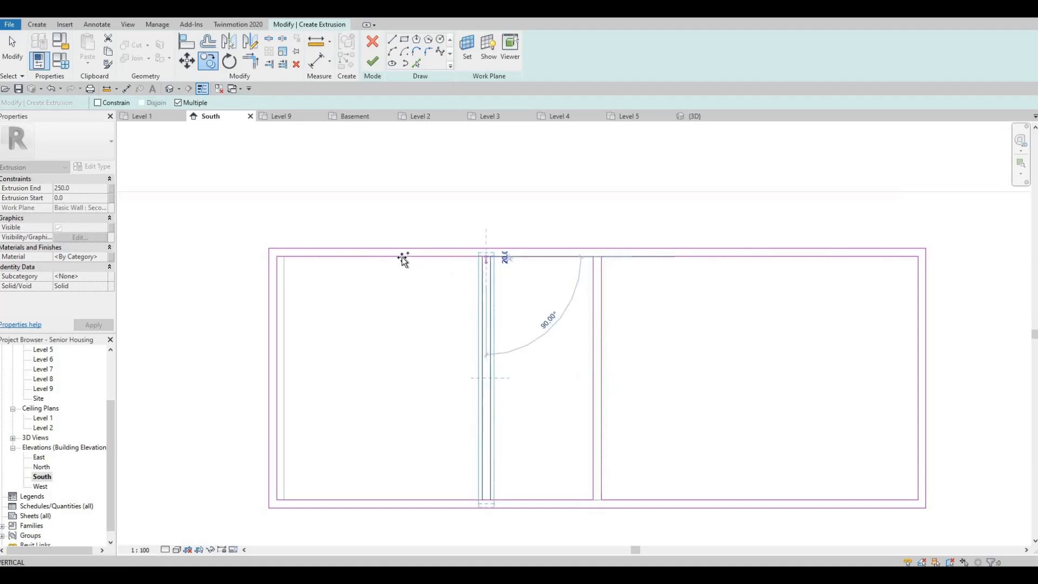
{"action": "left_click", "coordinate": [374, 258]}
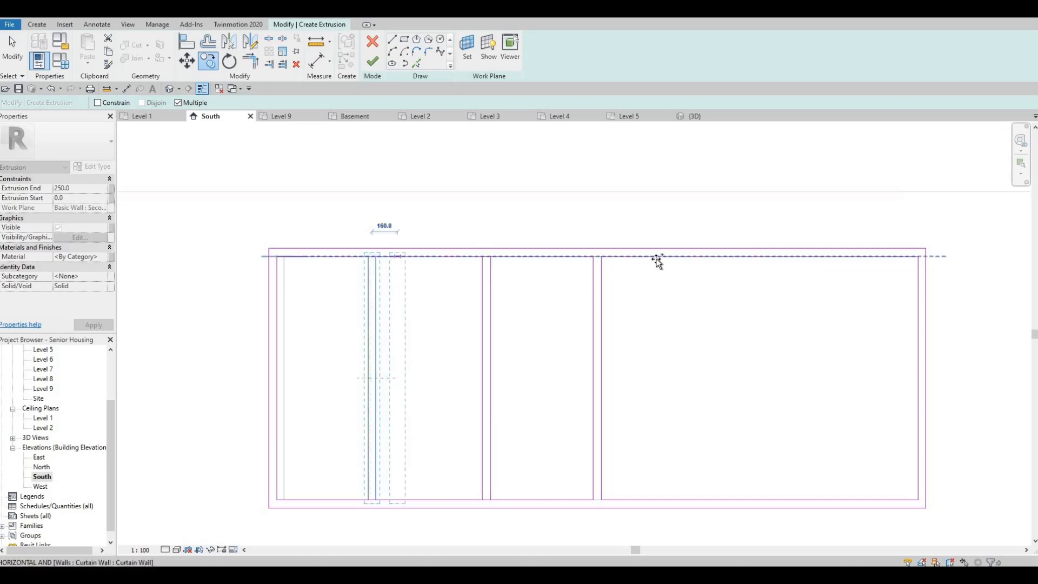
Place two more copies of the mullion line pair in the right half, the first about 2140 from the leftmost copy
{"action": "left_click", "coordinate": [715, 262]}
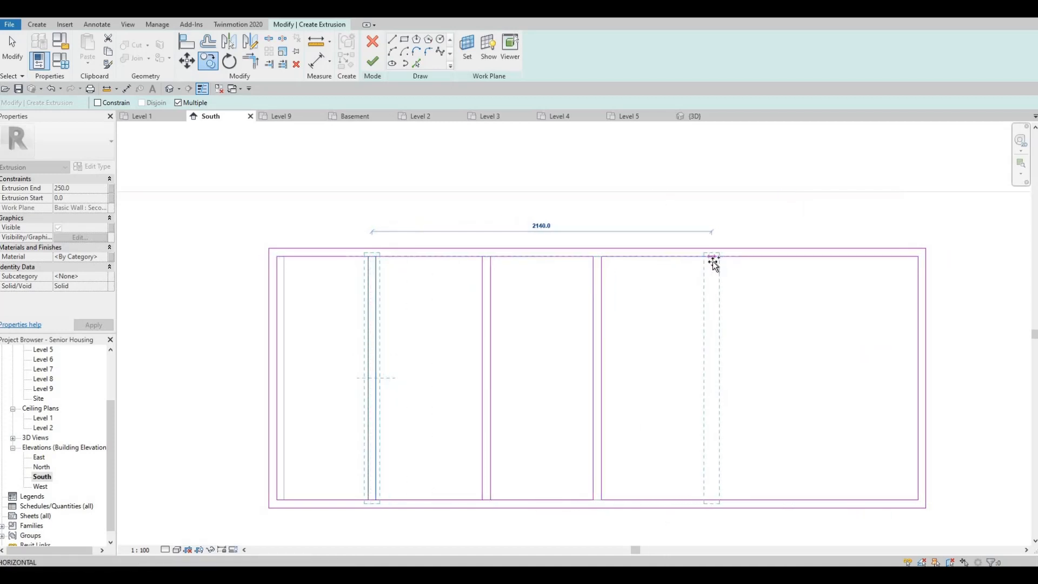
{"action": "left_click", "coordinate": [824, 259]}
{"action": "key", "text": "Escape"}
{"action": "key", "text": "Escape"}
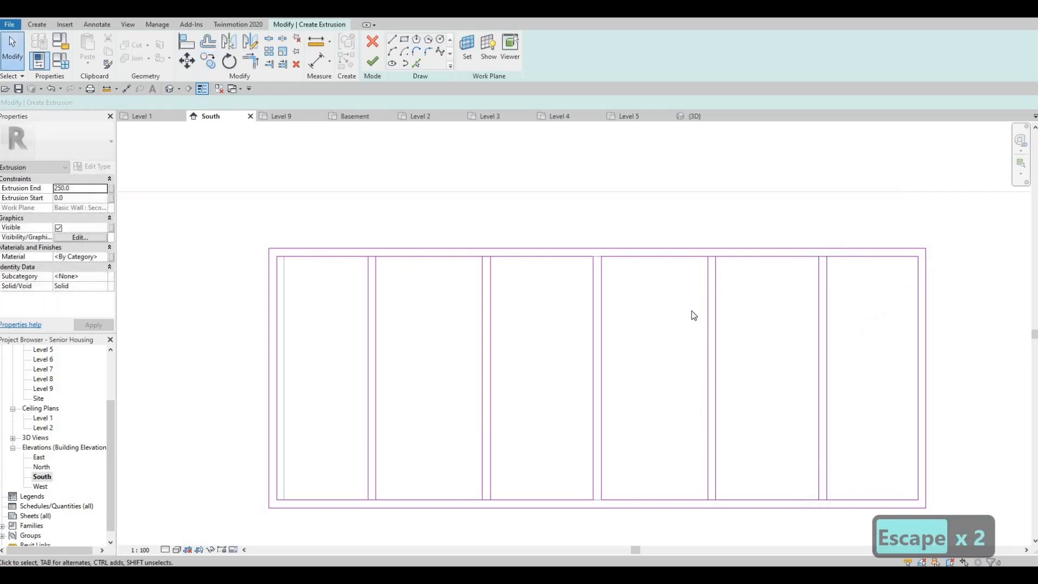
Split the upper inner edge of the left half between the lines of both copied mullions
{"action": "key", "text": "s"}
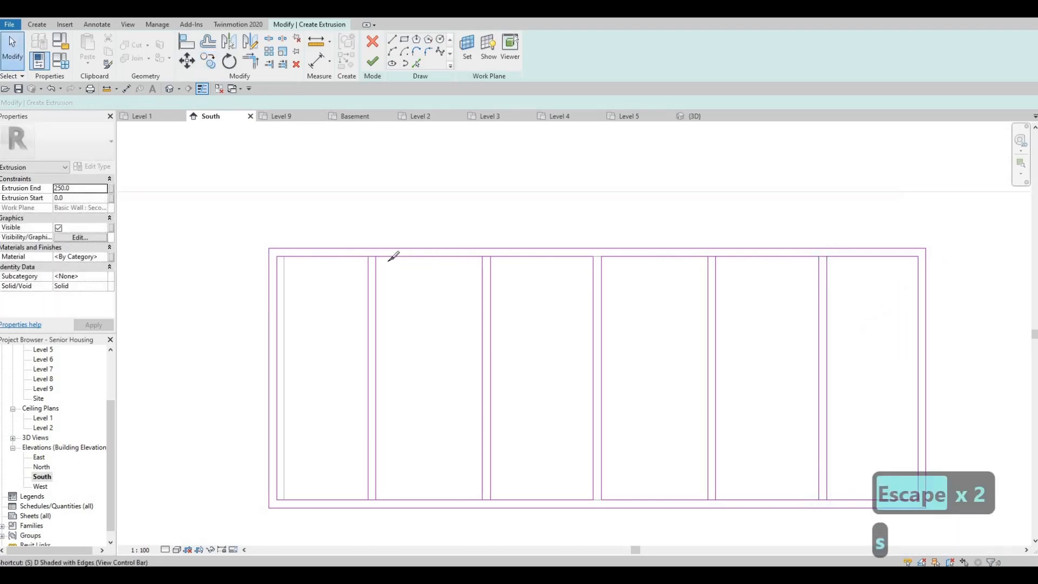
{"action": "key", "text": "l"}
{"action": "scroll", "coordinate": [386, 258], "scroll_direction": "up", "scroll_amount": 2}
{"action": "left_click", "coordinate": [383, 261]}
{"action": "scroll", "coordinate": [383, 261], "scroll_direction": "up", "scroll_amount": 2}
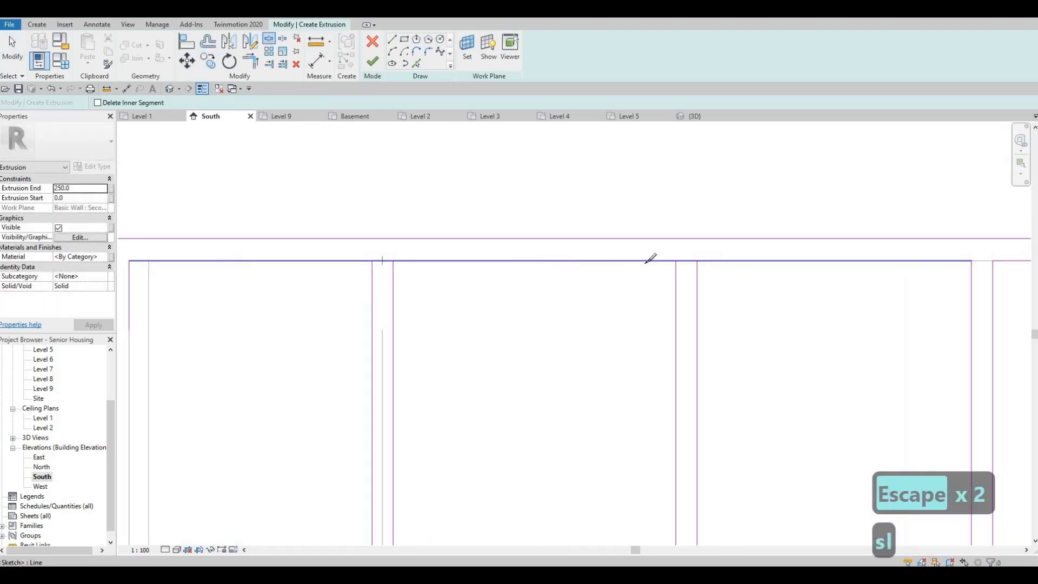
{"action": "left_click", "coordinate": [685, 261]}
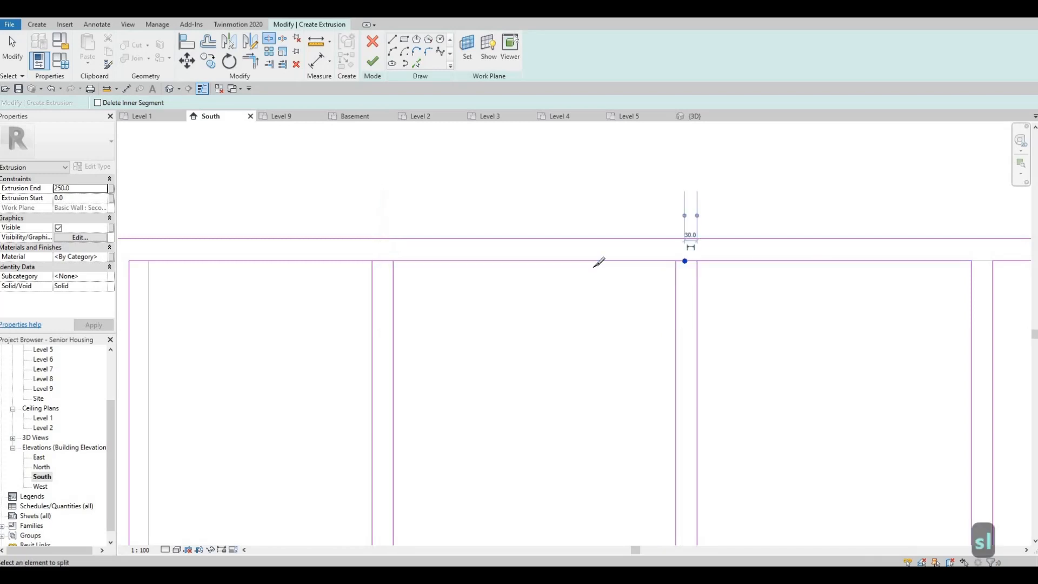
Split the upper inner edge of the right half between the lines of its two copied mullions
{"action": "scroll", "coordinate": [784, 259], "scroll_direction": "up", "scroll_amount": 1}
{"action": "scroll", "coordinate": [773, 259], "scroll_direction": "down", "scroll_amount": 1}
{"action": "mouse_move", "coordinate": [957, 261]}
{"action": "middle_mouse_down"}
{"action": "mouse_move", "coordinate": [741, 265]}
{"action": "mouse_move", "coordinate": [635, 253]}
{"action": "middle_mouse_up"}
{"action": "scroll", "coordinate": [706, 248], "scroll_direction": "down", "scroll_amount": 4}
{"action": "middle_click_drag", "start_coordinate": [736, 253], "coordinate": [641, 248]}
{"action": "scroll", "coordinate": [641, 248], "scroll_direction": "up", "scroll_amount": 3}
{"action": "left_click", "coordinate": [642, 248]}
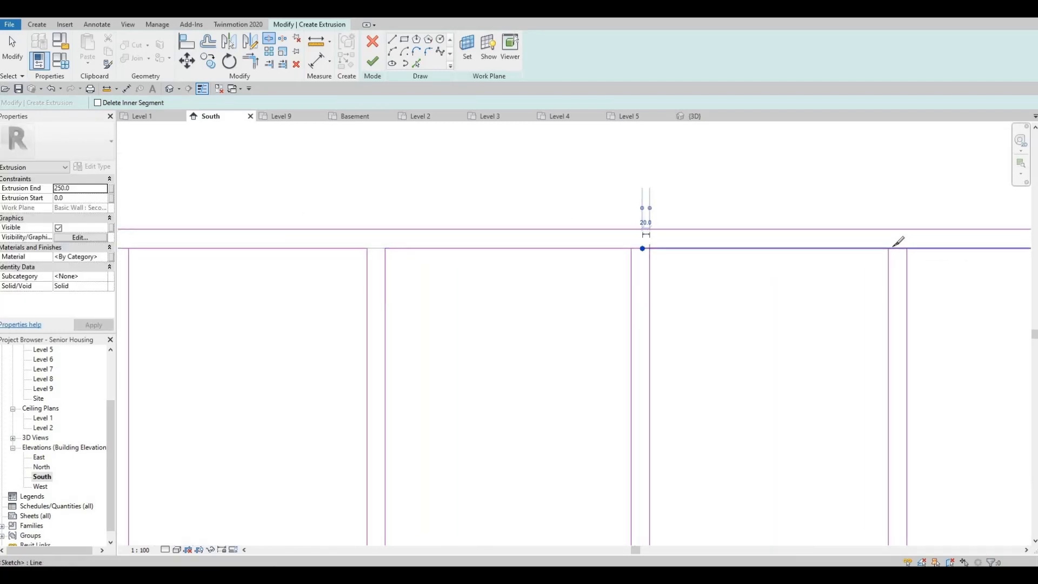
{"action": "left_click", "coordinate": [898, 248]}
Split the lower inner edge of the right half between the lines of its two copied mullions
{"action": "middle_click_drag", "start_coordinate": [902, 375], "coordinate": [843, 123]}
{"action": "scroll", "coordinate": [841, 423], "scroll_direction": "up", "scroll_amount": 1}
{"action": "middle_click_drag", "start_coordinate": [841, 423], "coordinate": [763, 58]}
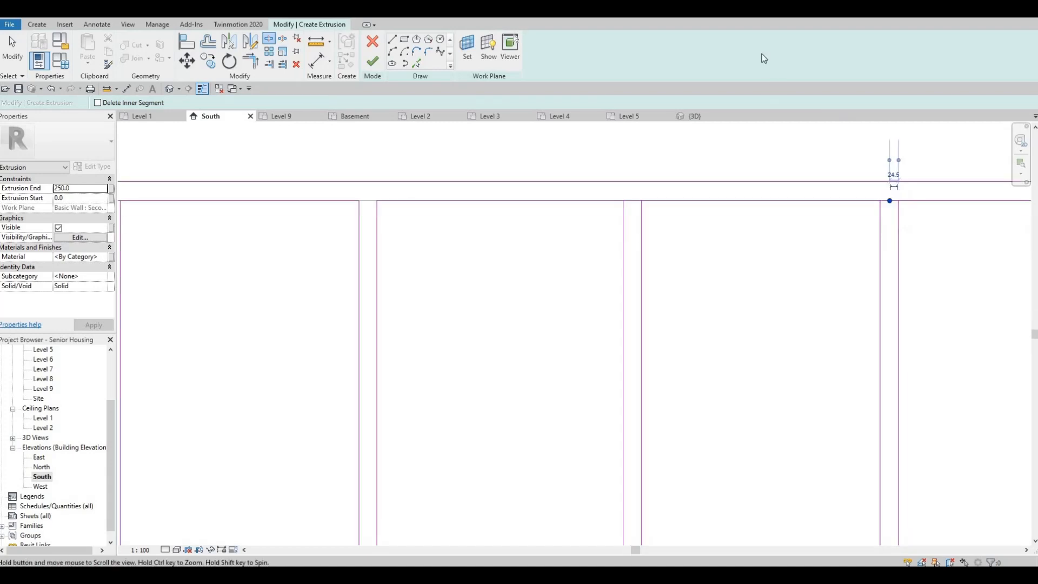
{"action": "scroll", "coordinate": [778, 288], "scroll_direction": "up", "scroll_amount": 2}
{"action": "left_click", "coordinate": [775, 288]}
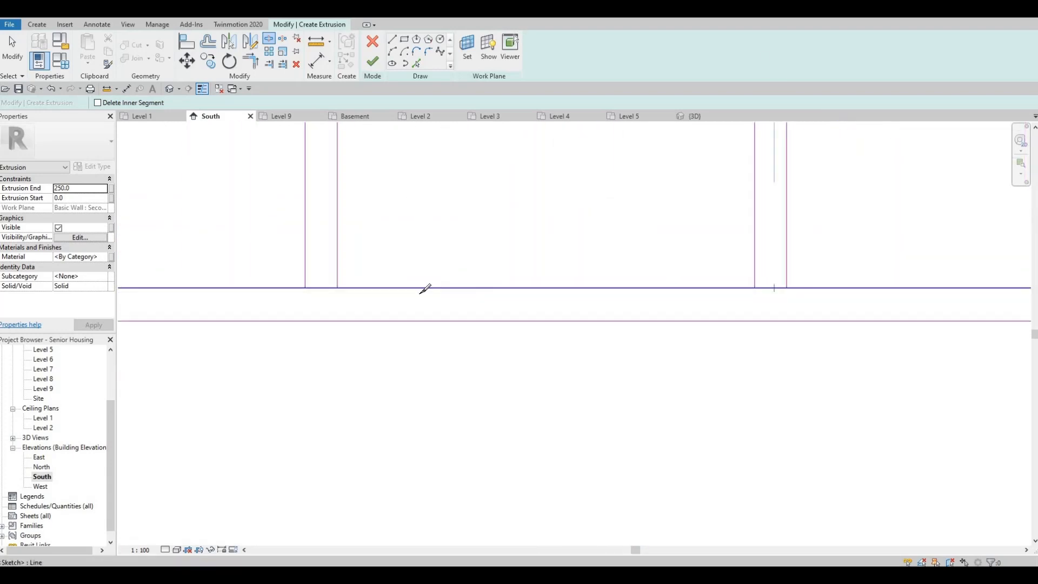
{"action": "left_click", "coordinate": [327, 288]}
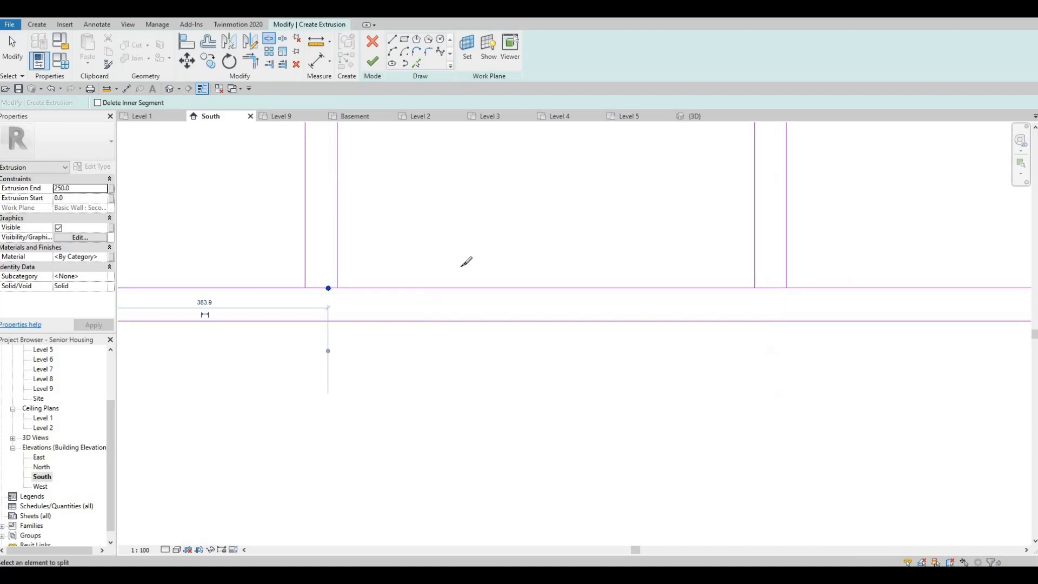
Split the lower inner edge of the left half between the lines of both copied mullions
{"action": "middle_click_drag", "start_coordinate": [459, 267], "coordinate": [987, 266]}
{"action": "scroll", "coordinate": [492, 292], "scroll_direction": "down", "scroll_amount": 1}
{"action": "middle_click_drag", "start_coordinate": [142, 289], "coordinate": [433, 306]}
{"action": "left_click", "coordinate": [432, 306]}
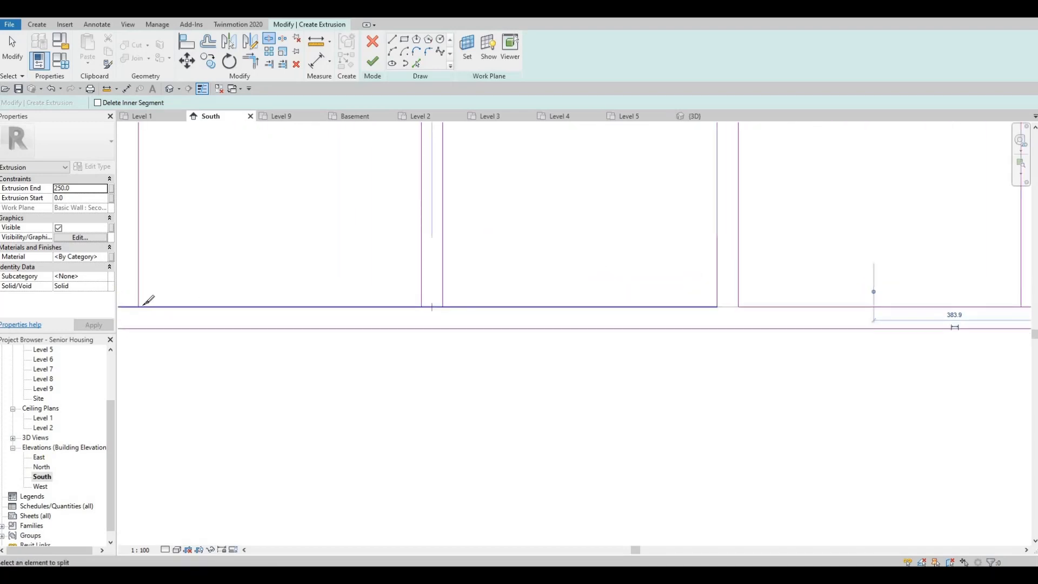
{"action": "middle_click_drag", "start_coordinate": [126, 305], "coordinate": [279, 315]}
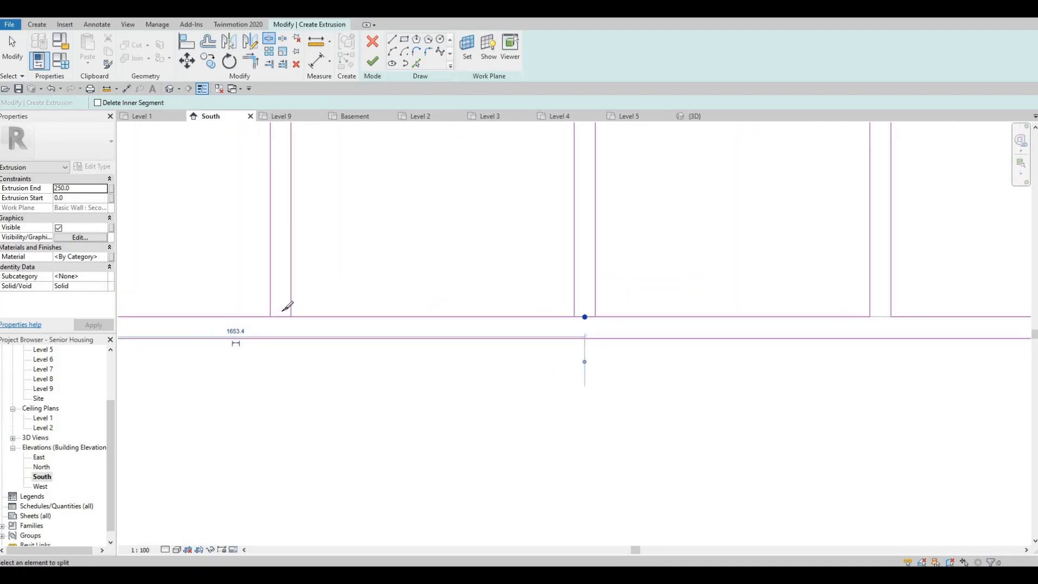
Trim the split lower edge segments to the lines of the two mullions in the left half, forming clean corners
{"action": "key", "text": "Escape"}
{"action": "key", "text": "Escape"}
{"action": "key", "text": "t"}
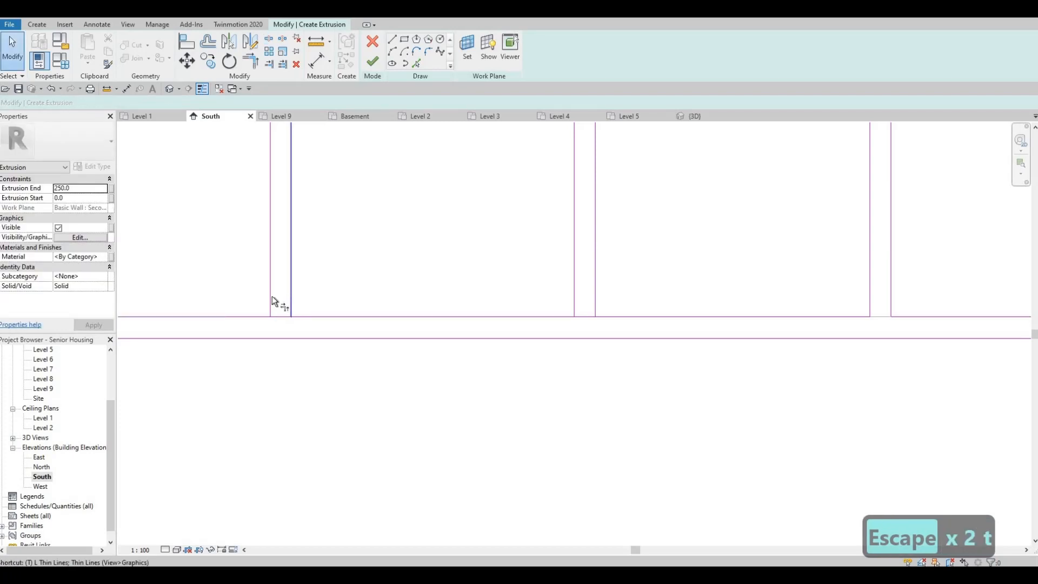
{"action": "key", "text": "r"}
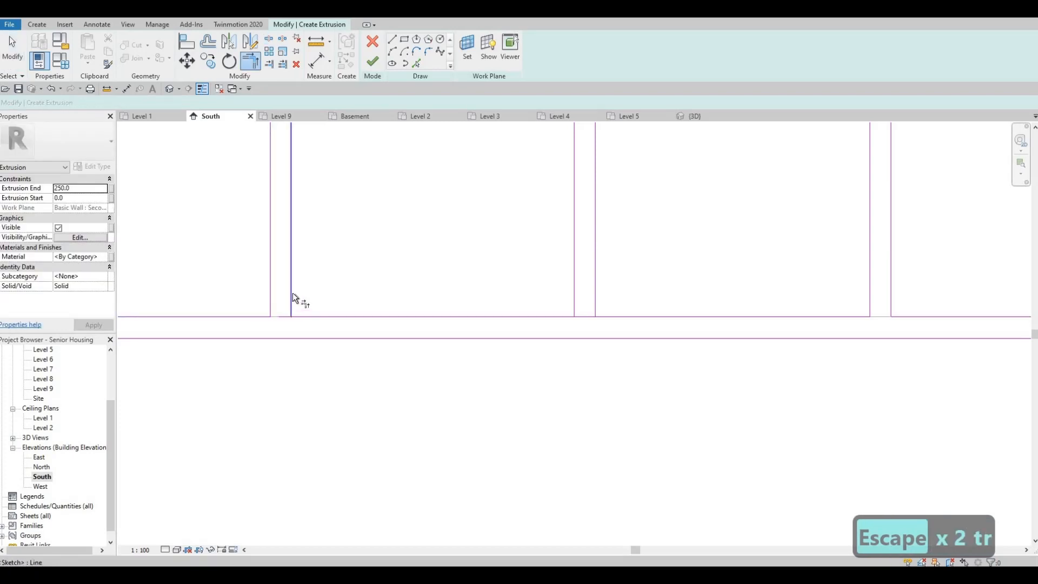
{"action": "left_click", "coordinate": [303, 314]}
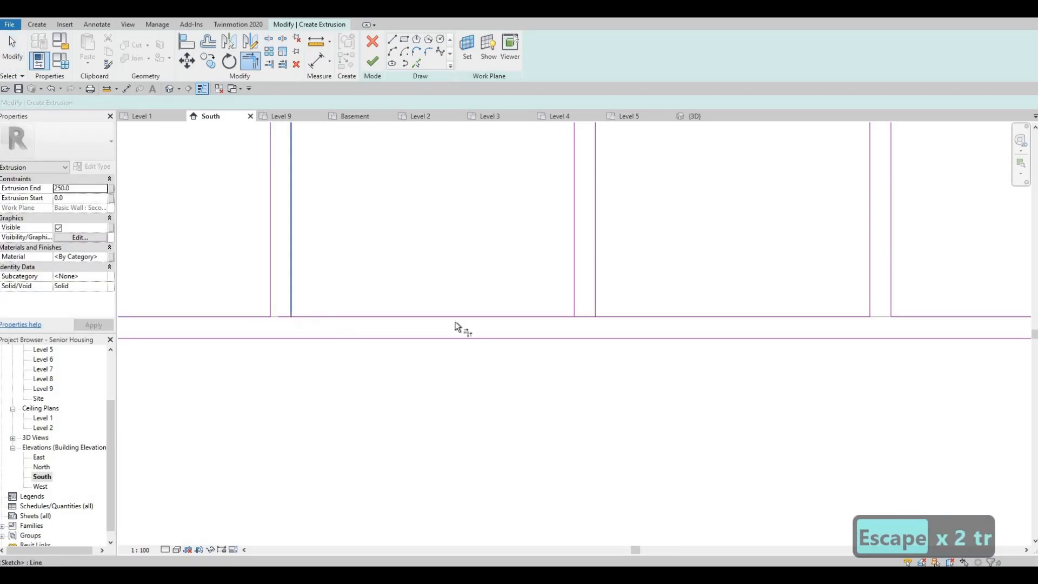
{"action": "left_click", "coordinate": [574, 289]}
{"action": "left_click", "coordinate": [558, 315]}
{"action": "left_click", "coordinate": [597, 294]}
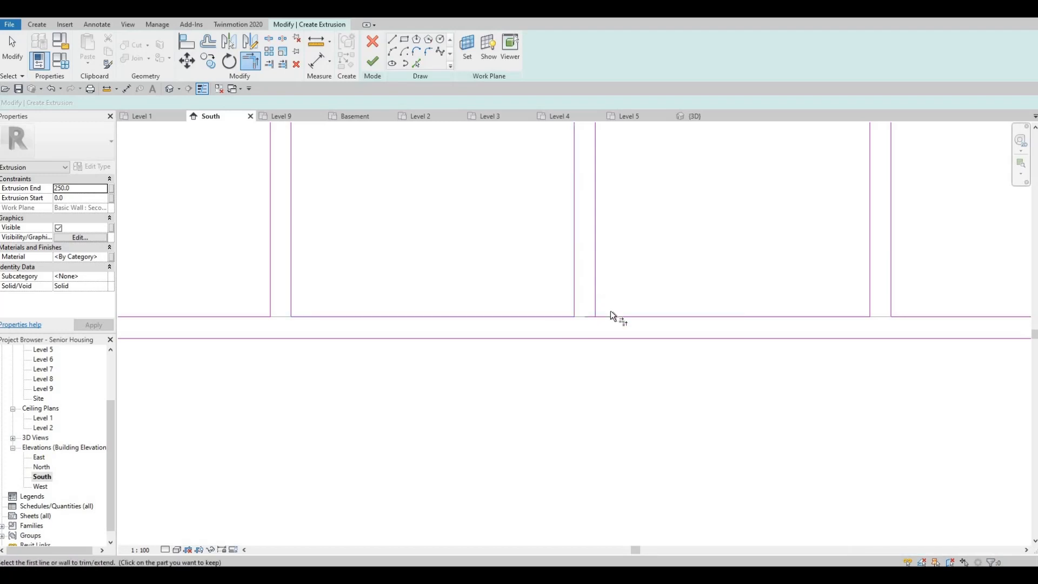
{"action": "left_click", "coordinate": [613, 315]}
Trim the split lower edge segments to the lines of the two mullions in the right half
{"action": "scroll", "coordinate": [687, 265], "scroll_direction": "down", "scroll_amount": 2}
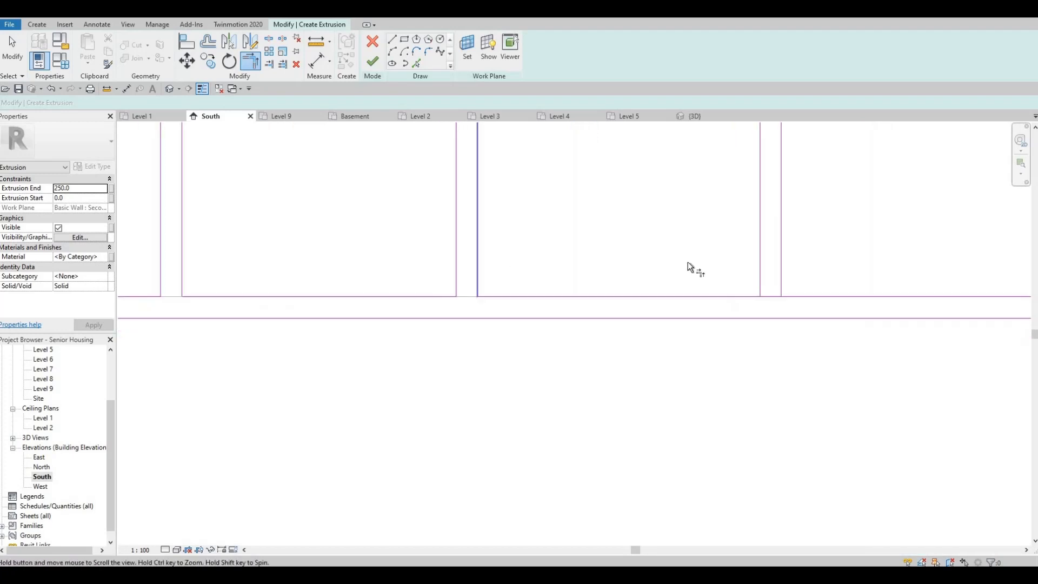
{"action": "left_click", "coordinate": [684, 263]}
{"action": "left_click", "coordinate": [669, 289]}
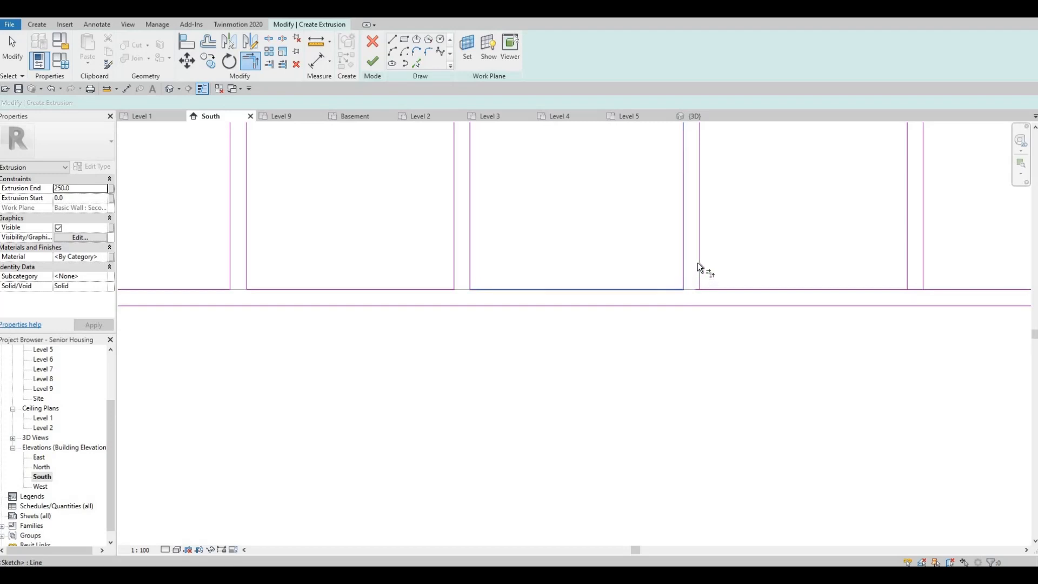
{"action": "left_click", "coordinate": [699, 263]}
{"action": "left_click", "coordinate": [711, 289]}
{"action": "left_click", "coordinate": [875, 288]}
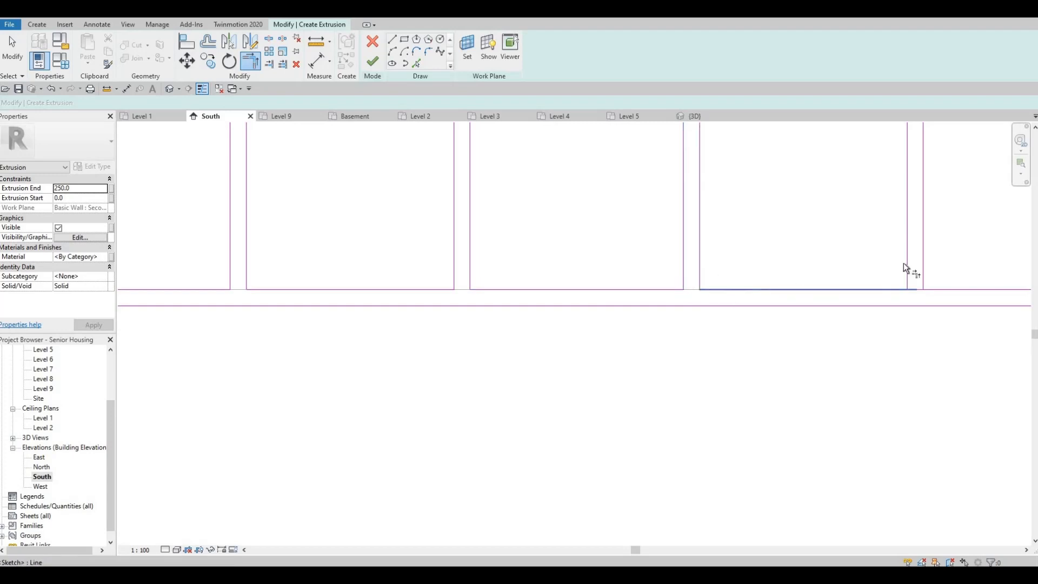
{"action": "left_click", "coordinate": [905, 263]}
{"action": "left_click", "coordinate": [923, 262]}
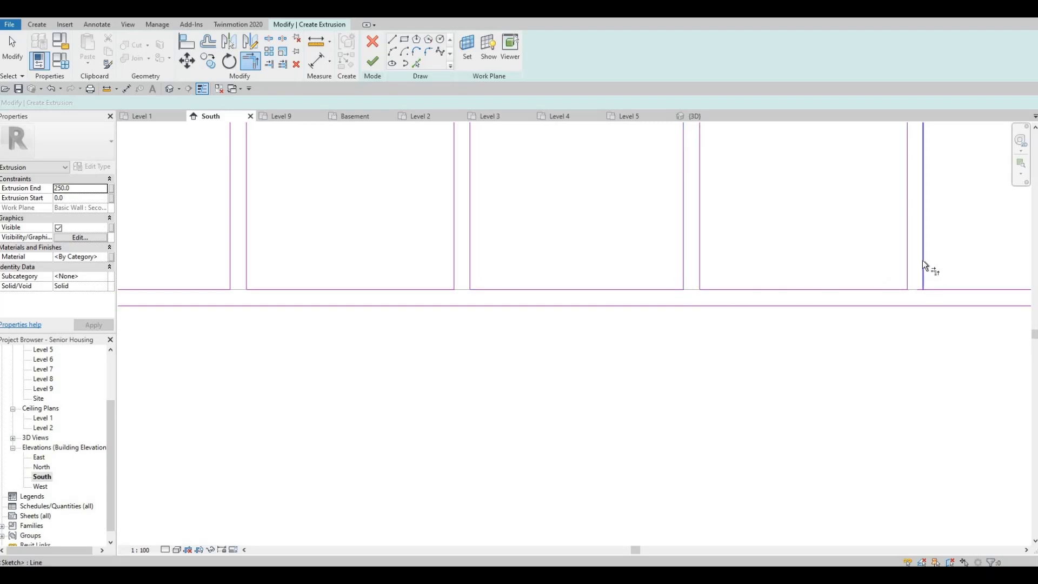
{"action": "left_click", "coordinate": [940, 288]}
Trim the split upper edge segments to the lines of the two mullions in the right half
{"action": "mouse_move", "coordinate": [865, 199]}
{"action": "middle_mouse_down"}
{"action": "mouse_move", "coordinate": [789, 210]}
{"action": "mouse_move", "coordinate": [778, 131]}
{"action": "middle_mouse_up"}
{"action": "left_click", "coordinate": [761, 158]}
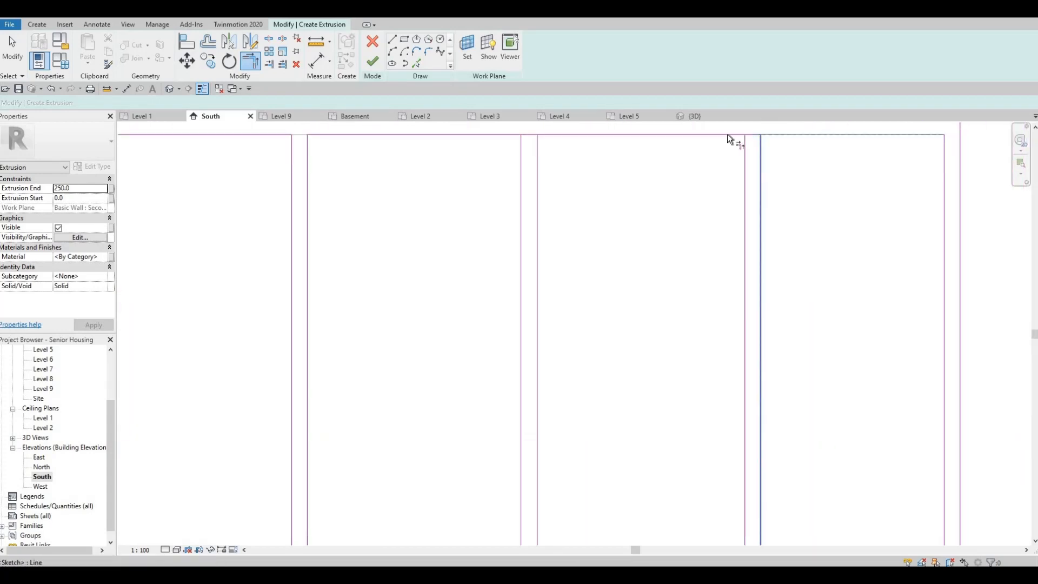
{"action": "left_click", "coordinate": [727, 135]}
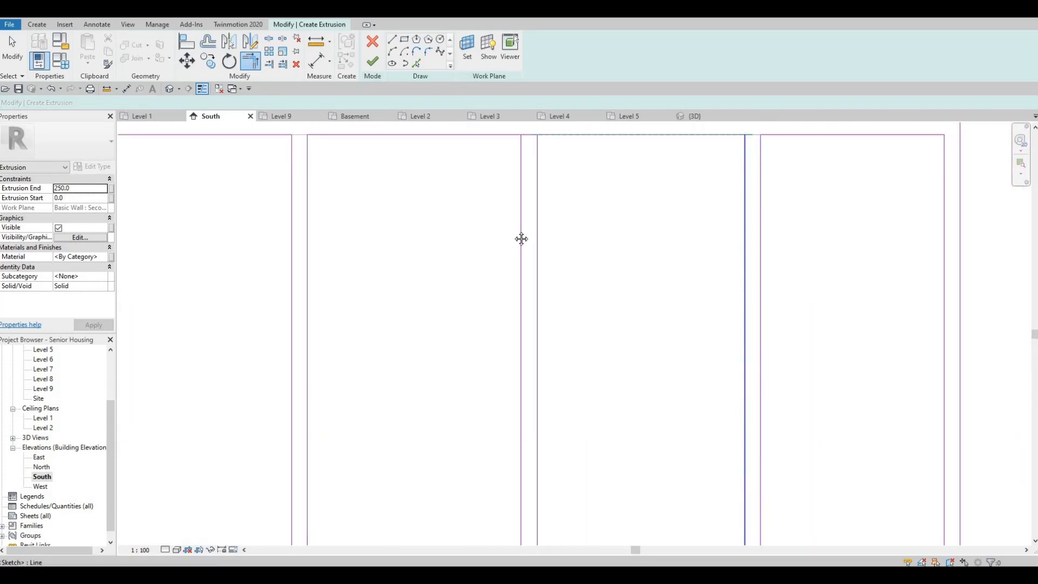
{"action": "middle_click_drag", "start_coordinate": [534, 170], "coordinate": [563, 232]}
{"action": "scroll", "coordinate": [570, 226], "scroll_direction": "up", "scroll_amount": 2}
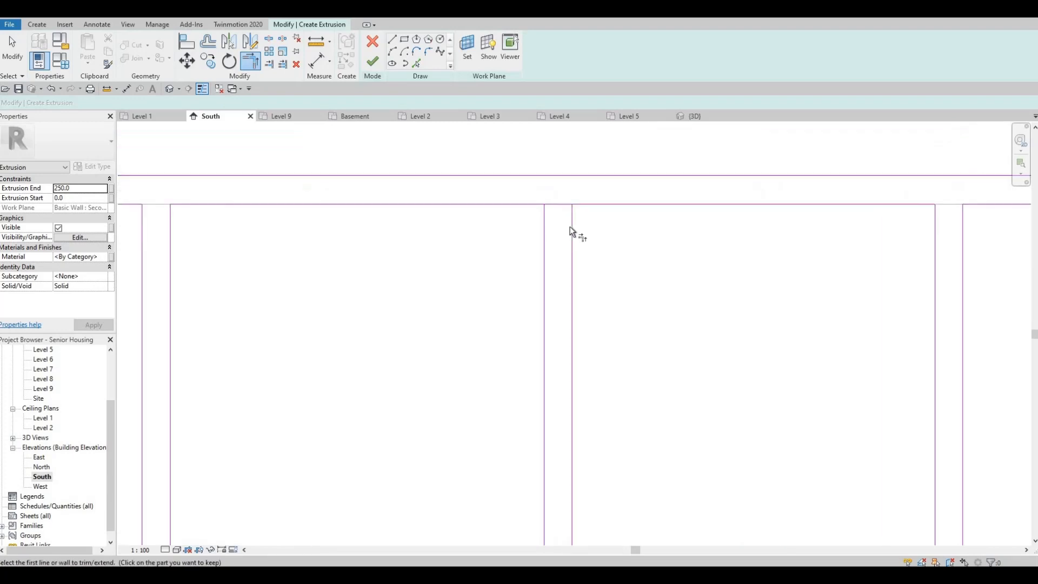
{"action": "left_click", "coordinate": [589, 204]}
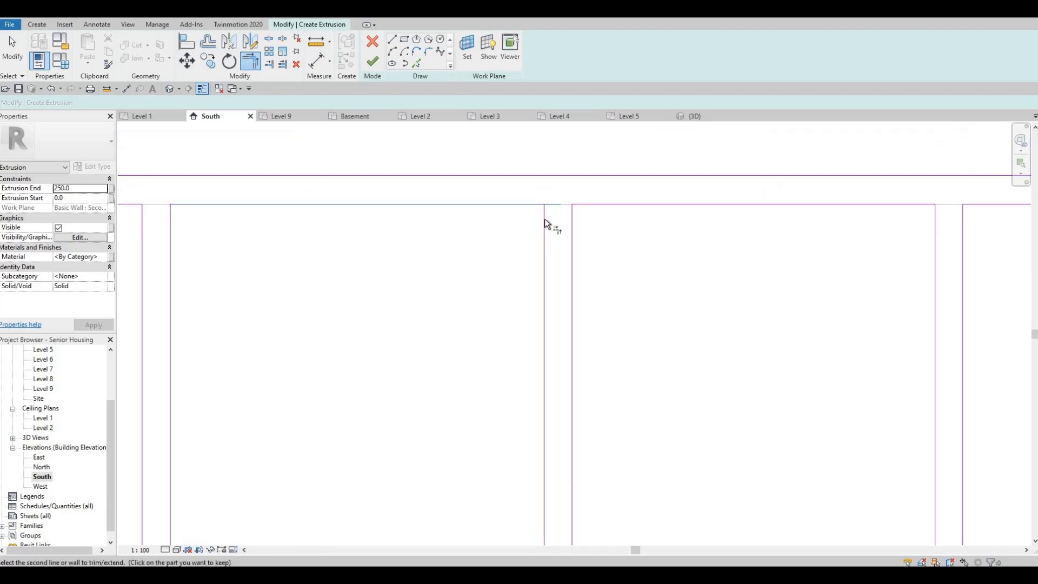
{"action": "left_click", "coordinate": [544, 219]}
{"action": "left_click", "coordinate": [454, 205]}
Trim the split upper edge segments to the left half's two mullions, completing six closed inner rectangles
{"action": "middle_click_drag", "start_coordinate": [574, 236], "coordinate": [504, 286]}
{"action": "scroll", "coordinate": [482, 264], "scroll_direction": "down", "scroll_amount": 2}
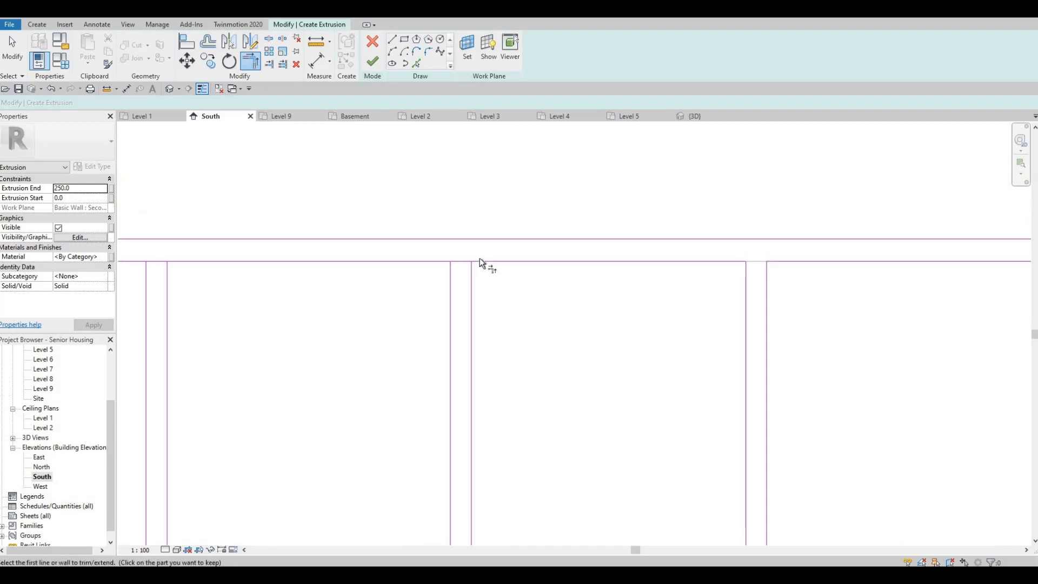
{"action": "scroll", "coordinate": [491, 269], "scroll_direction": "up", "scroll_amount": 2}
{"action": "left_click", "coordinate": [469, 281]}
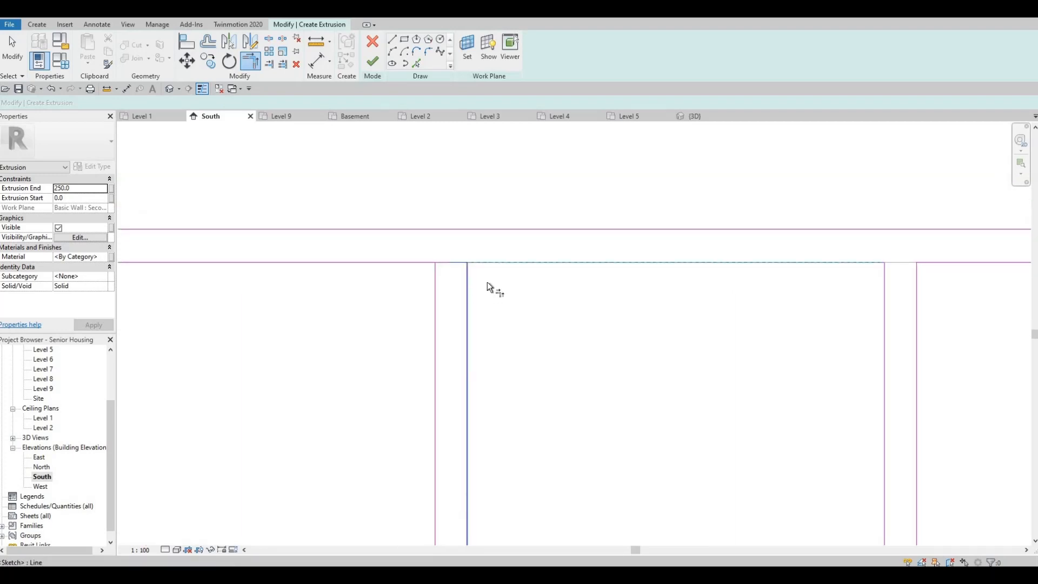
{"action": "left_click", "coordinate": [483, 263]}
{"action": "scroll", "coordinate": [481, 260], "scroll_direction": "left", "scroll_amount": 1}
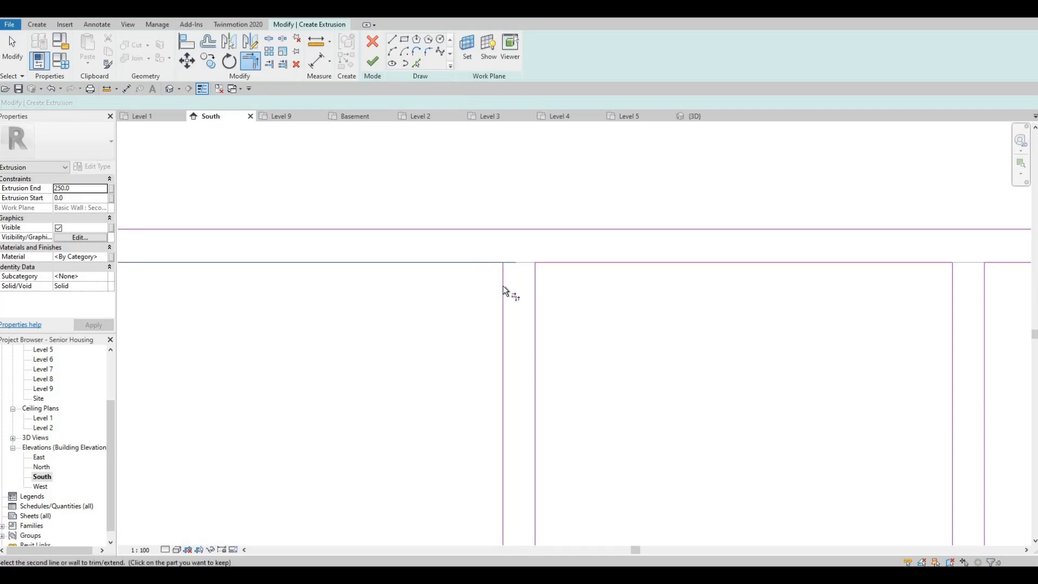
{"action": "scroll", "coordinate": [380, 278], "scroll_direction": "down", "scroll_amount": 1}
{"action": "scroll", "coordinate": [383, 272], "scroll_direction": "down", "scroll_amount": 1}
{"action": "middle_click_drag", "start_coordinate": [222, 285], "coordinate": [338, 265]}
{"action": "left_click", "coordinate": [337, 264]}
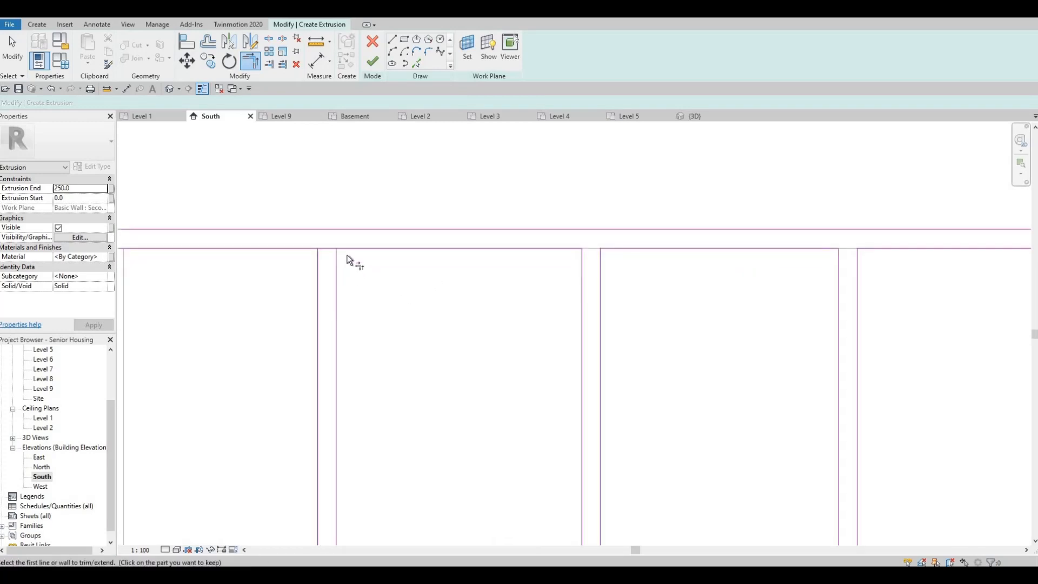
{"action": "left_click", "coordinate": [294, 247]}
{"action": "left_click", "coordinate": [317, 266]}
{"action": "scroll", "coordinate": [463, 238], "scroll_direction": "down", "scroll_amount": 3}
{"action": "scroll", "coordinate": [218, 284], "scroll_direction": "down", "scroll_amount": 1}
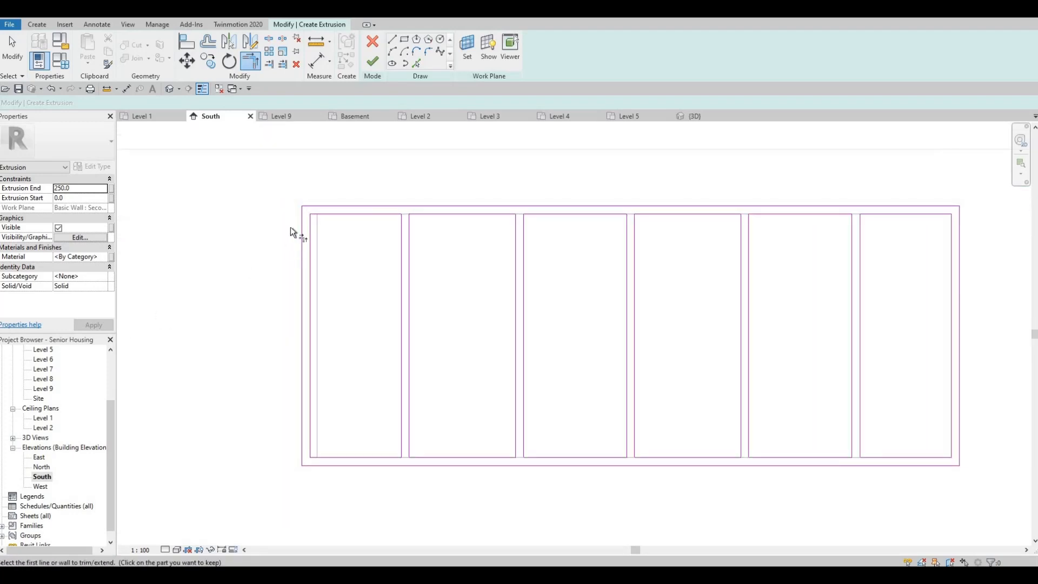
Finish the frame's extrusion sketch and complete the in-place model
{"action": "left_click", "coordinate": [374, 63]}
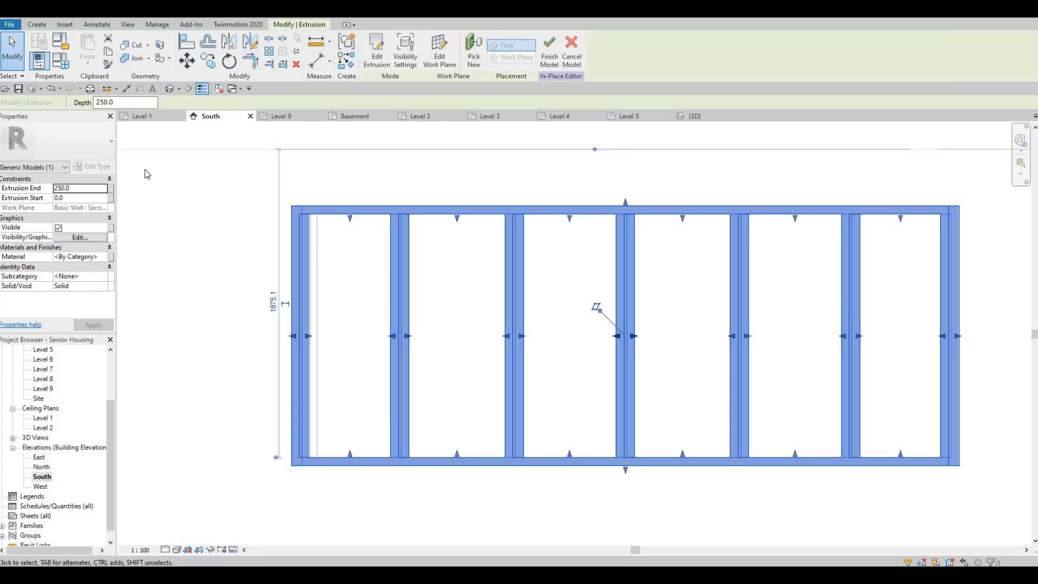
{"action": "scroll", "coordinate": [45, 371], "scroll_direction": "up", "scroll_amount": 3}
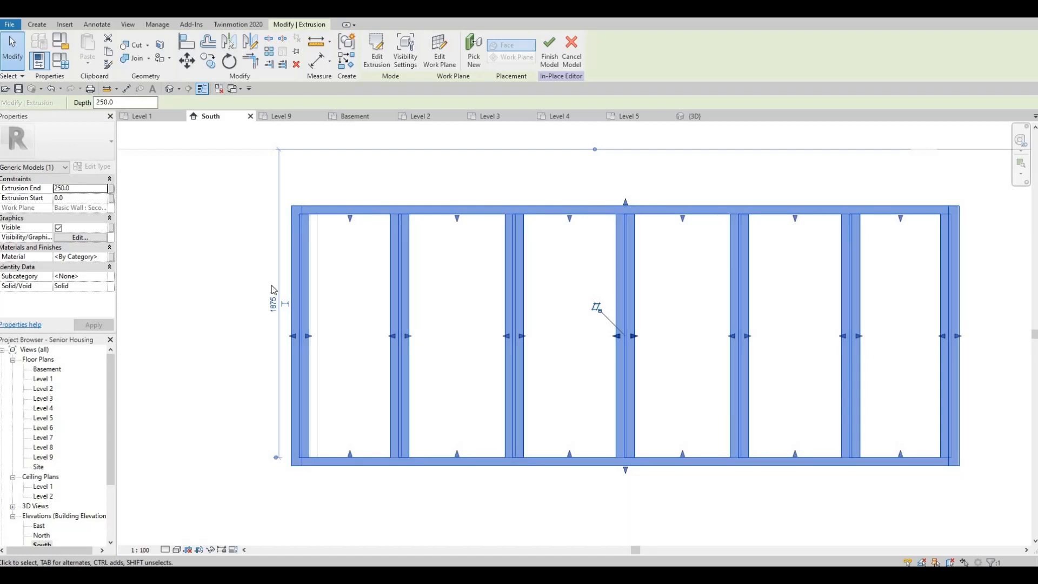
{"action": "left_click", "coordinate": [550, 52]}
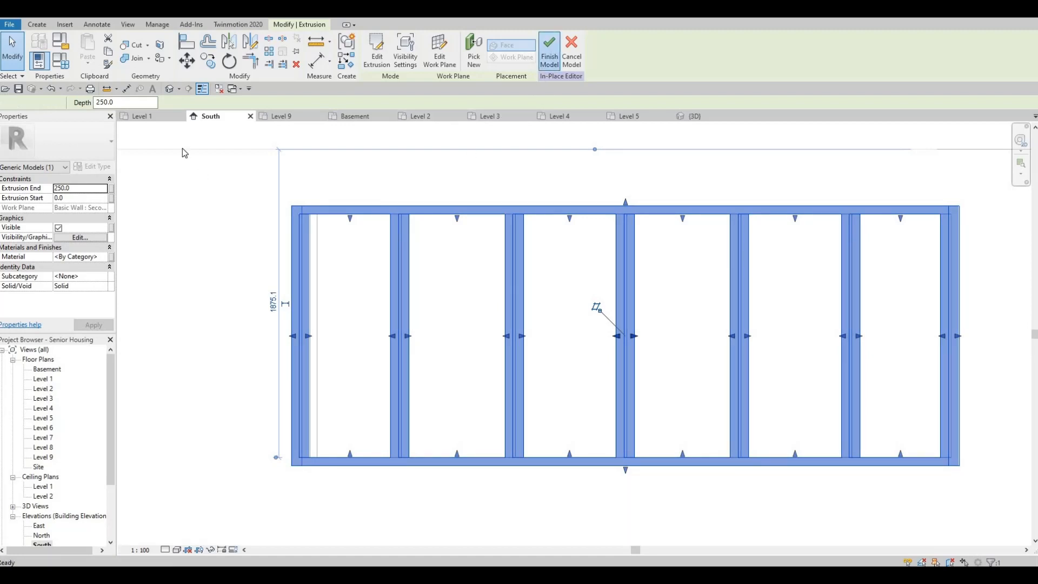
Examine the extruded window frame against the curtain wall in the default 3D view from several angles
{"action": "left_click", "coordinate": [171, 89]}
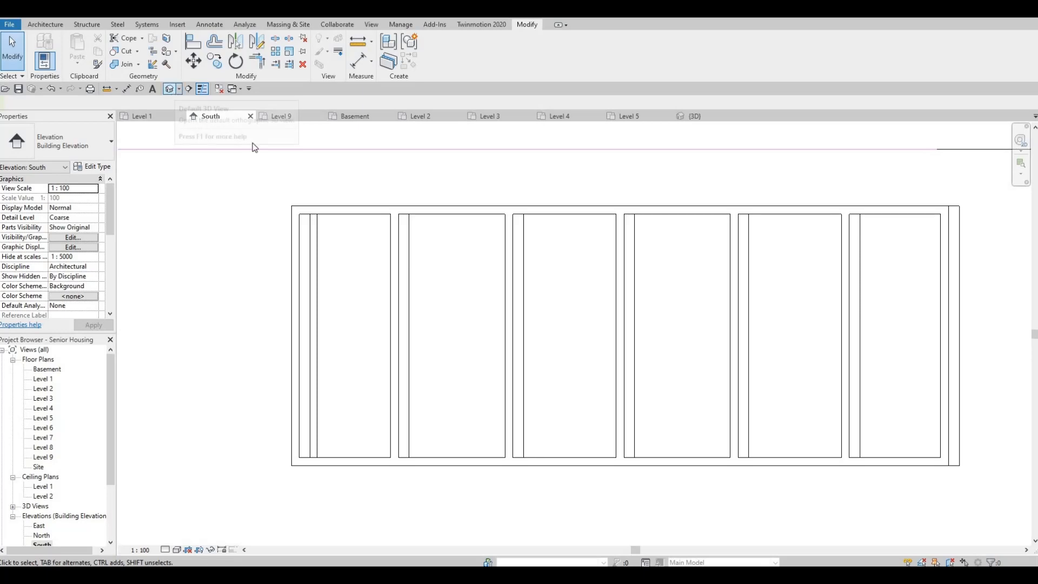
{"action": "middle_click_drag", "start_coordinate": [313, 354], "coordinate": [463, 434], "text": "shift"}
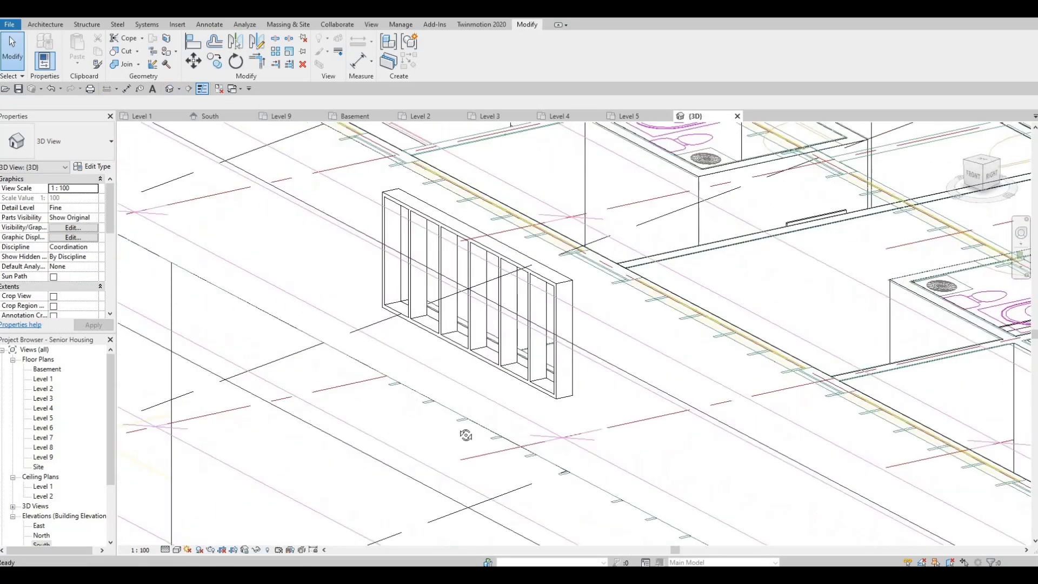
{"action": "middle_click_drag", "start_coordinate": [511, 362], "coordinate": [505, 358], "text": "shift"}
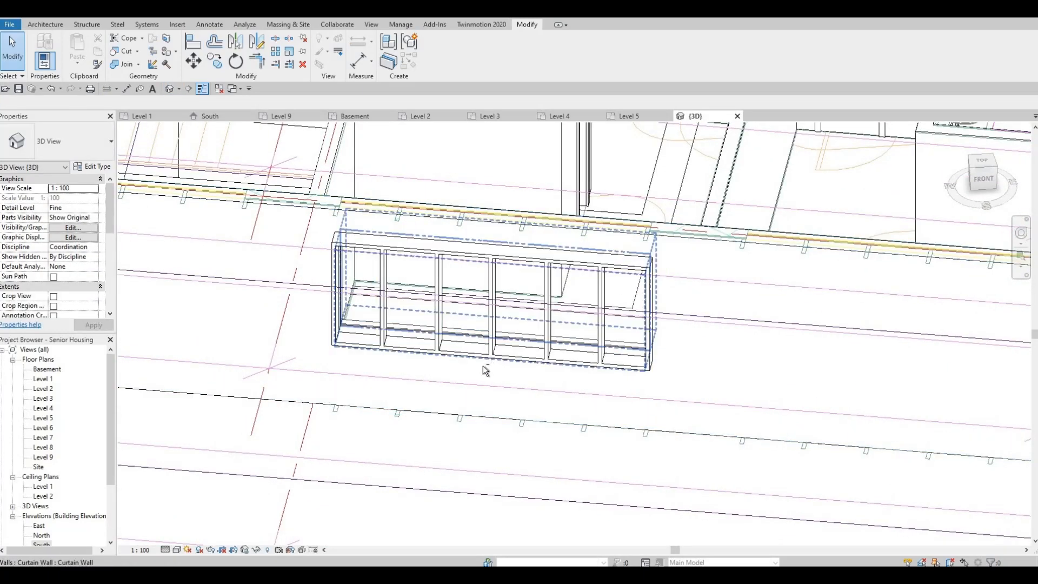
{"action": "middle_click_drag", "start_coordinate": [405, 404], "coordinate": [484, 324], "text": "shift"}
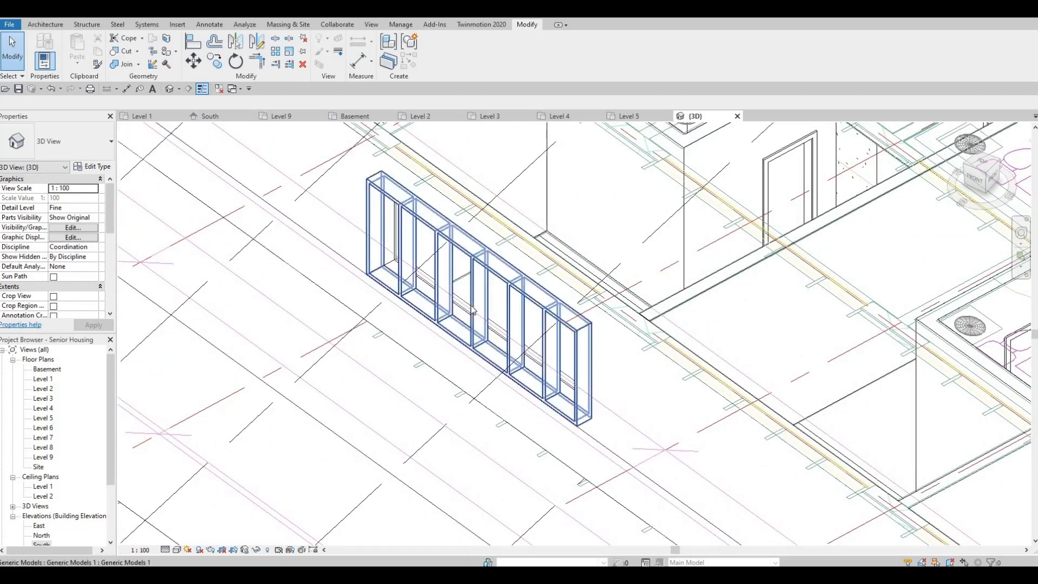
{"action": "left_click", "coordinate": [471, 310]}
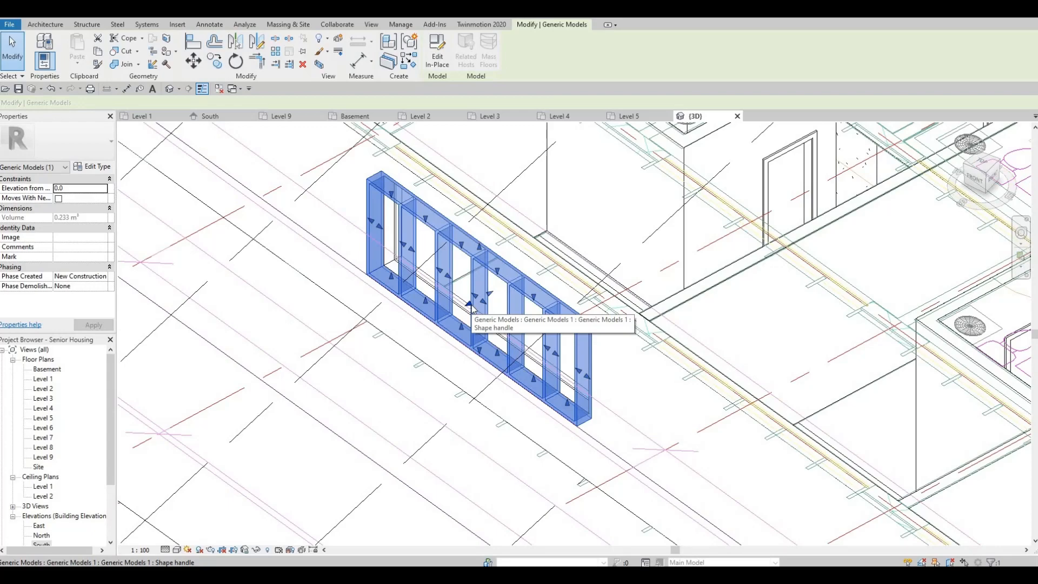
{"action": "middle_click_drag", "start_coordinate": [625, 246], "coordinate": [371, 410], "text": "shift"}
{"action": "key", "text": "Escape"}
{"action": "middle_click_drag", "start_coordinate": [459, 378], "coordinate": [404, 372], "text": "shift"}
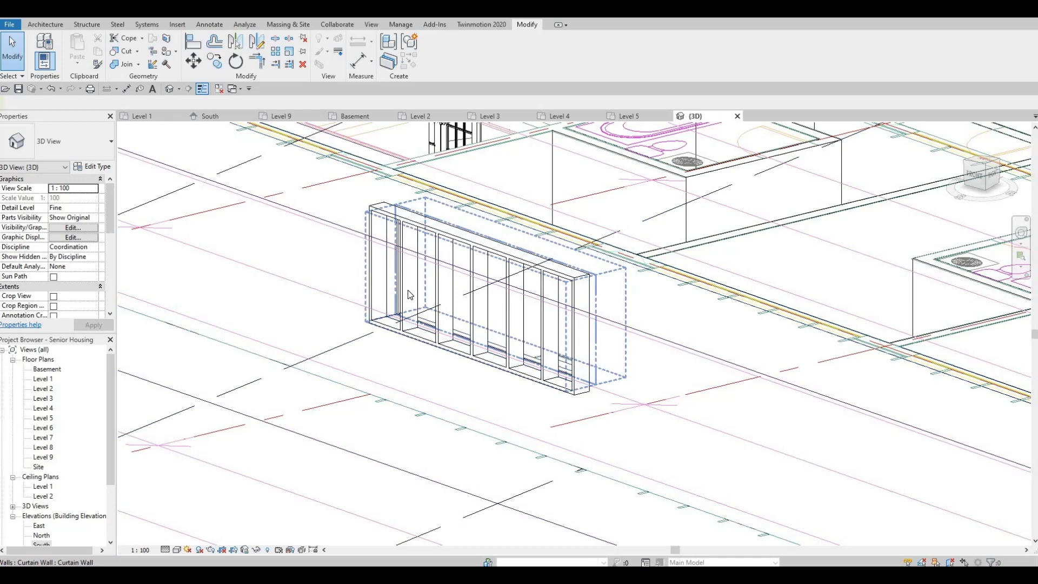
Reopen the window frame model for in-place editing in the South elevation
{"action": "left_click", "coordinate": [413, 271]}
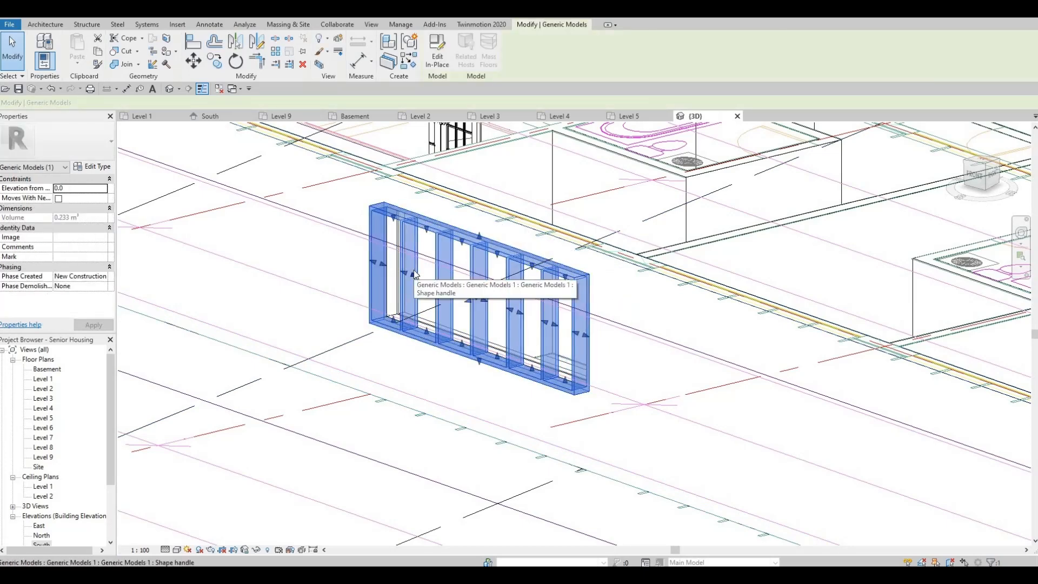
{"action": "left_click", "coordinate": [437, 54]}
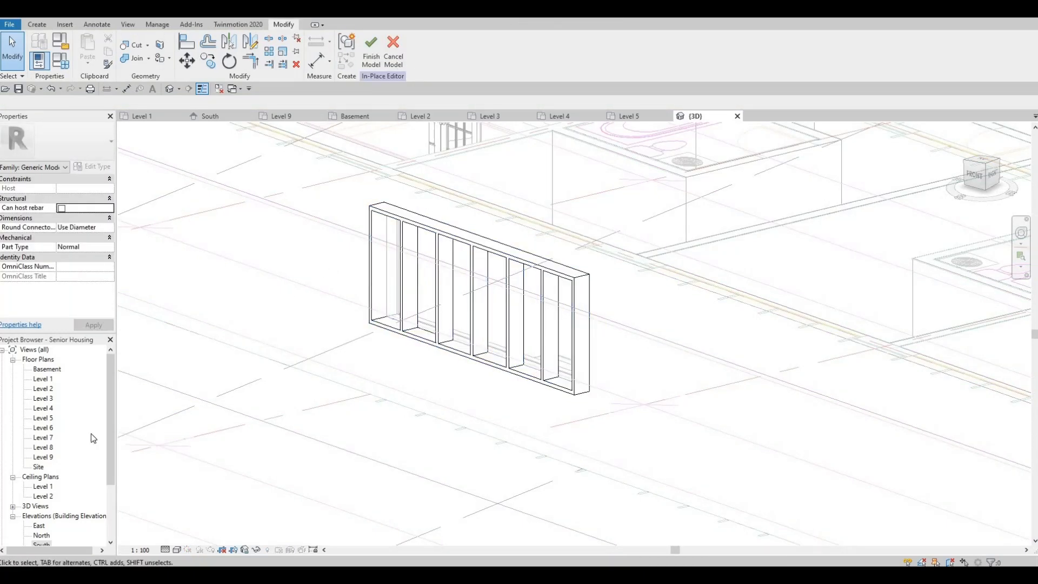
{"action": "double_click", "coordinate": [44, 546]}
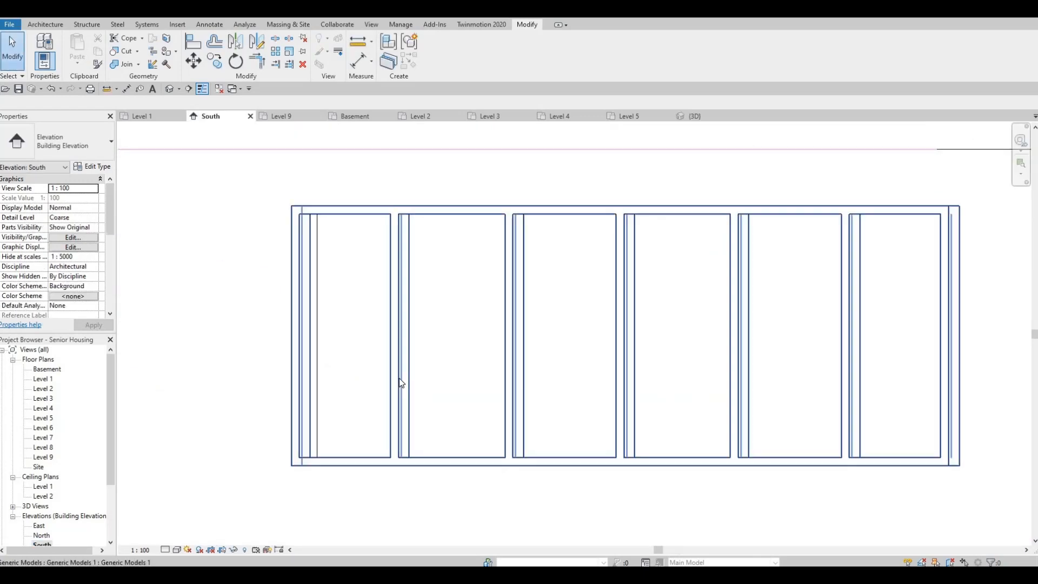
{"action": "scroll", "coordinate": [427, 366], "scroll_direction": "down", "scroll_amount": 2}
{"action": "scroll", "coordinate": [427, 366], "scroll_direction": "down", "scroll_amount": 1}
{"action": "left_click", "coordinate": [430, 320]}
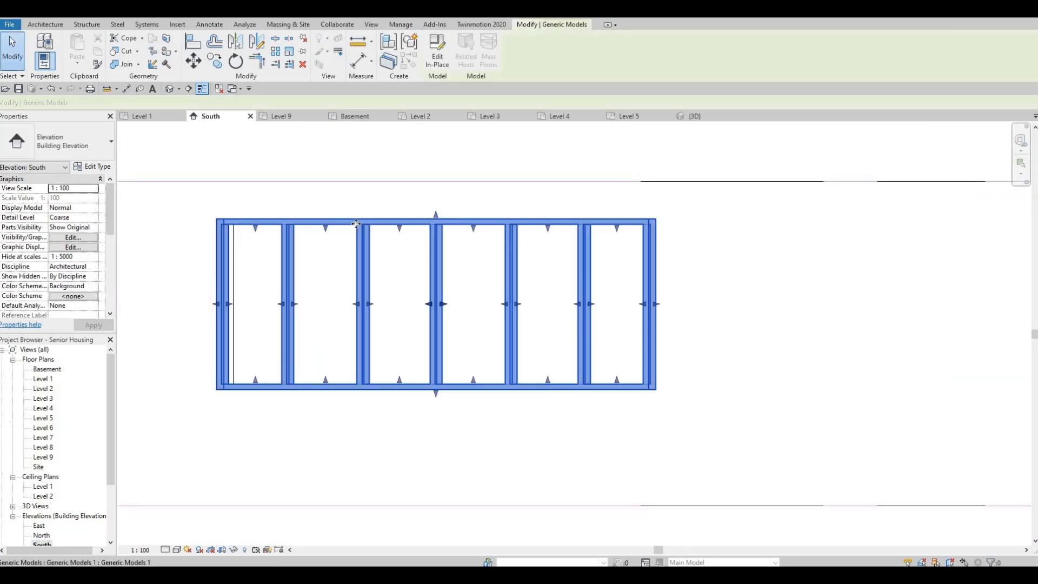
{"action": "left_click", "coordinate": [437, 54]}
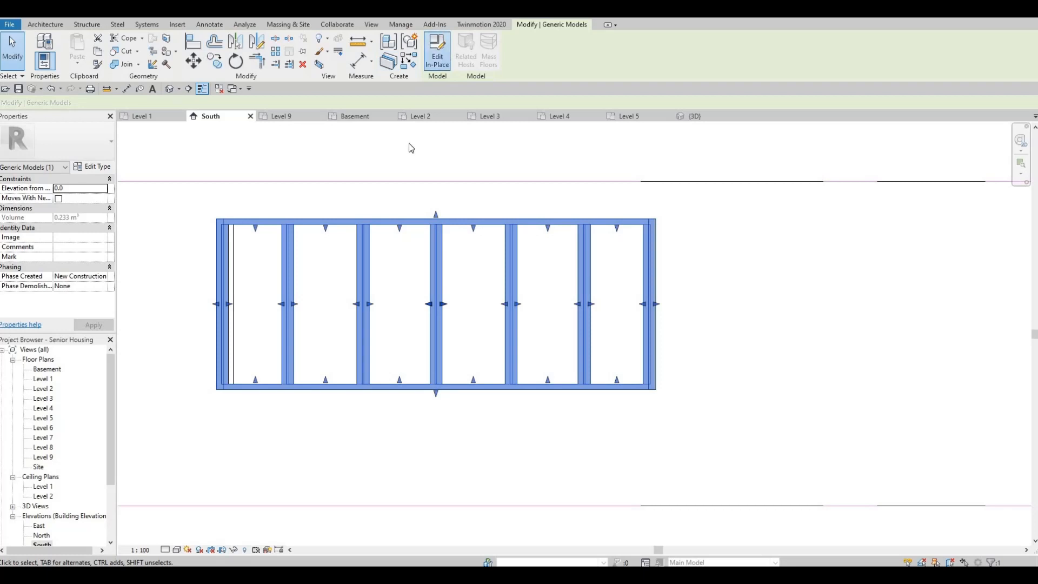
{"action": "left_click", "coordinate": [433, 260]}
{"action": "key", "text": "Escape"}
{"action": "key", "text": "Escape"}
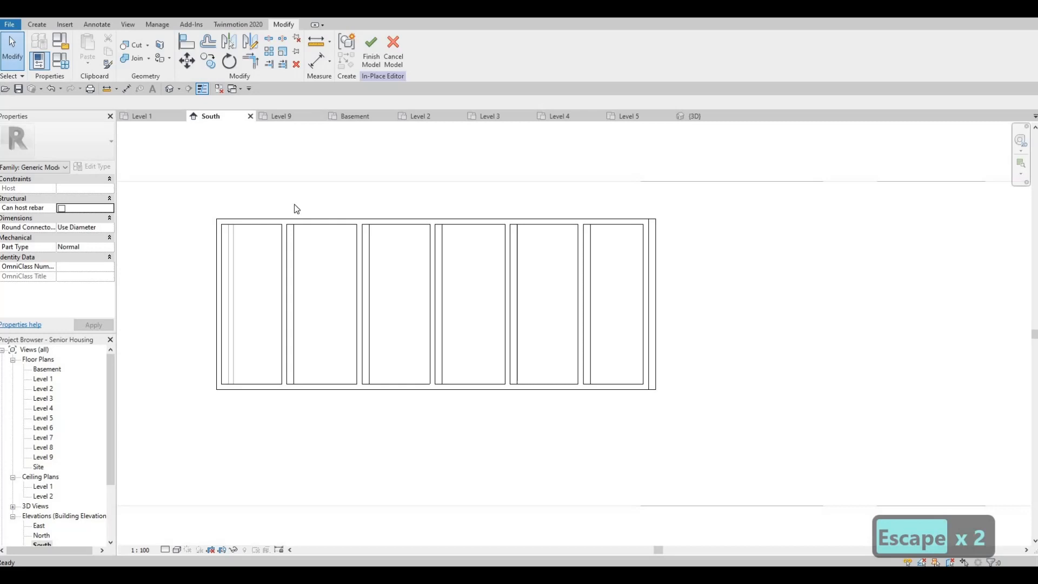
Open the sketch of the window frame's extrusion for editing
{"action": "key", "text": "F1"}
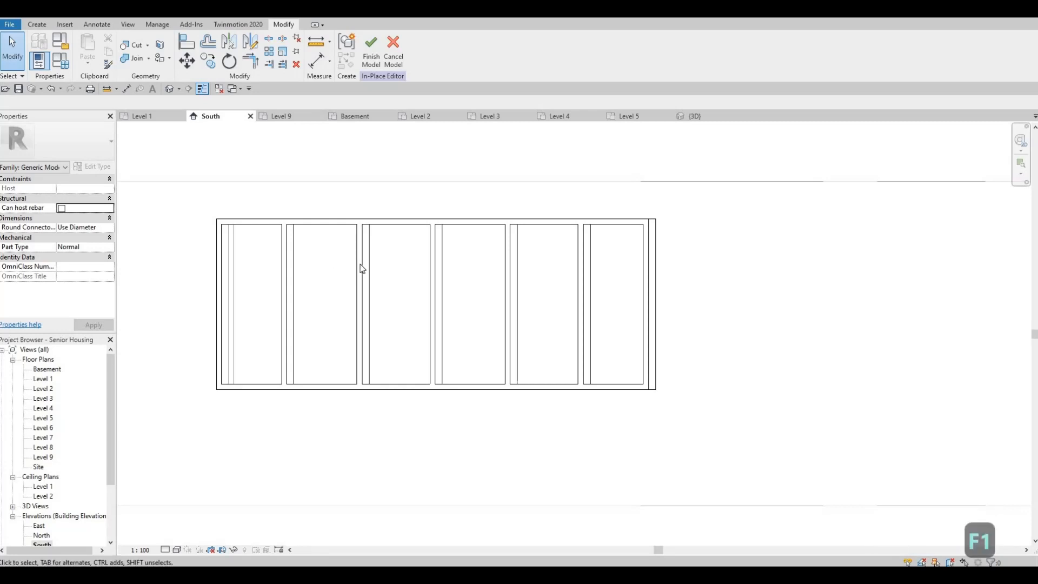
{"action": "left_click", "coordinate": [380, 232]}
{"action": "left_click", "coordinate": [375, 54]}
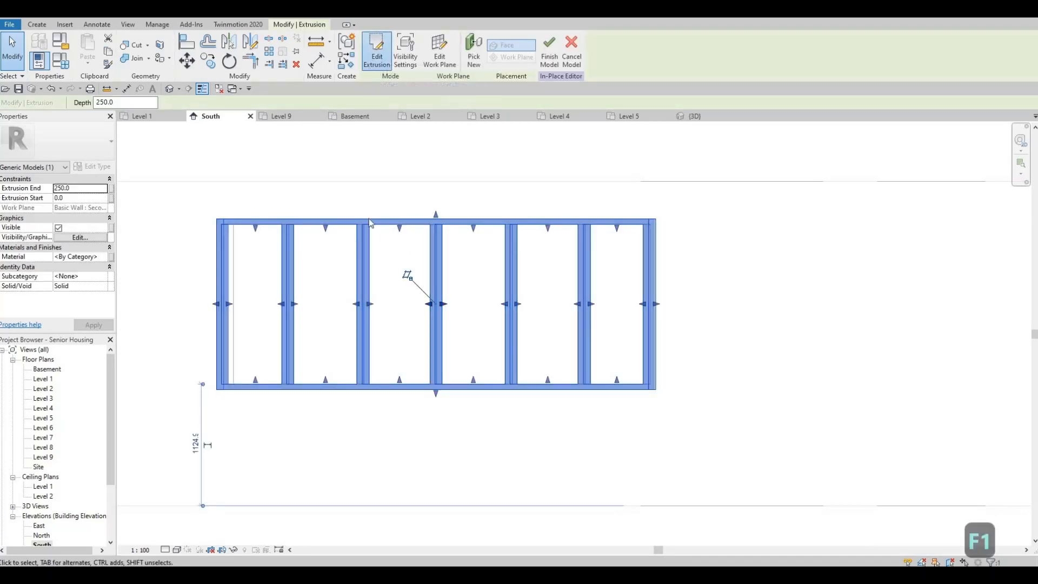
{"action": "middle_click_drag", "start_coordinate": [362, 276], "coordinate": [350, 221]}
{"action": "middle_click_drag", "start_coordinate": [295, 195], "coordinate": [297, 211]}
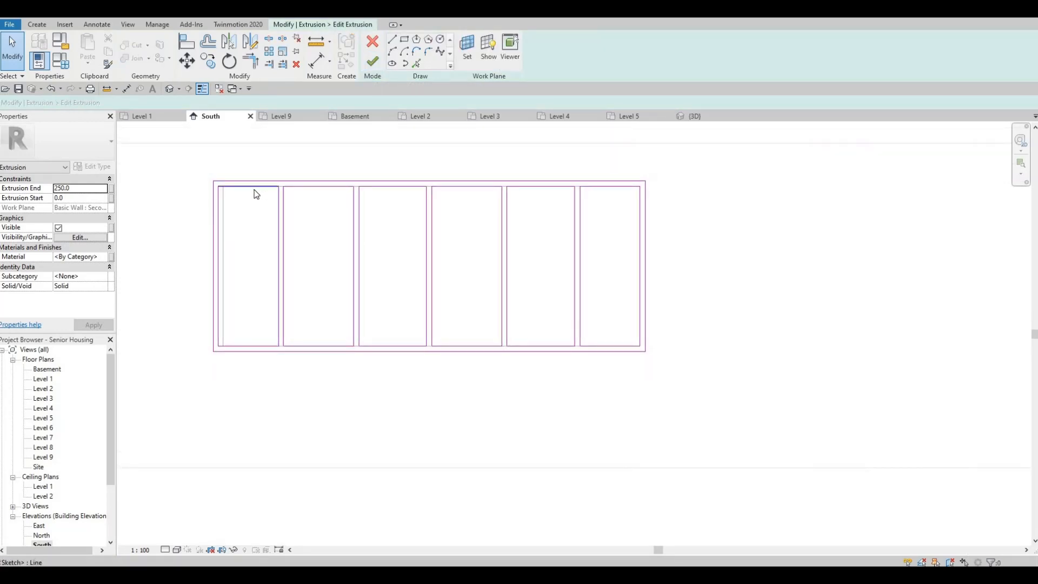
{"action": "scroll", "coordinate": [256, 190], "scroll_direction": "up", "scroll_amount": 2}
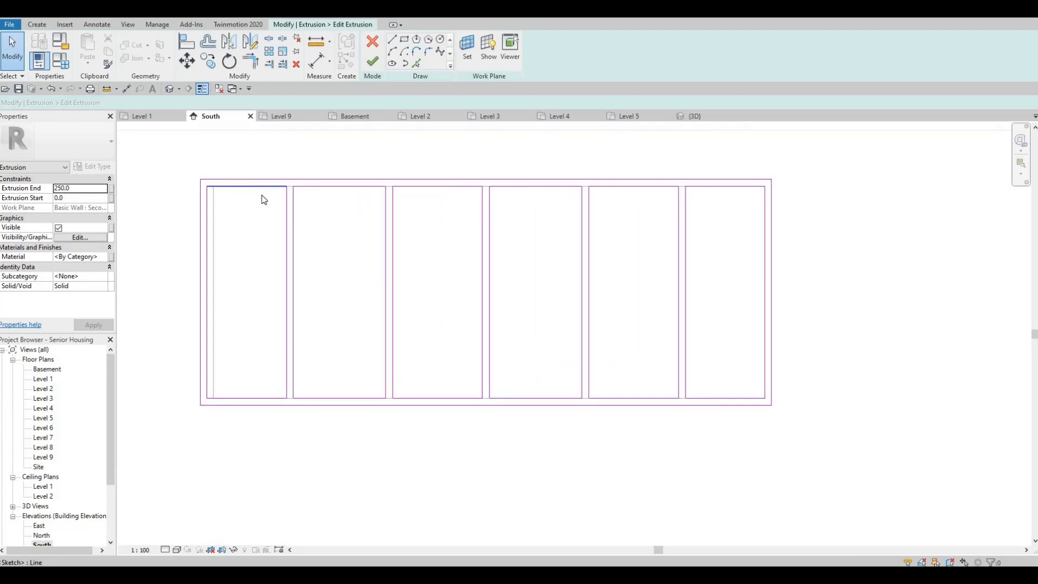
{"action": "scroll", "coordinate": [256, 347], "scroll_direction": "down", "scroll_amount": 2}
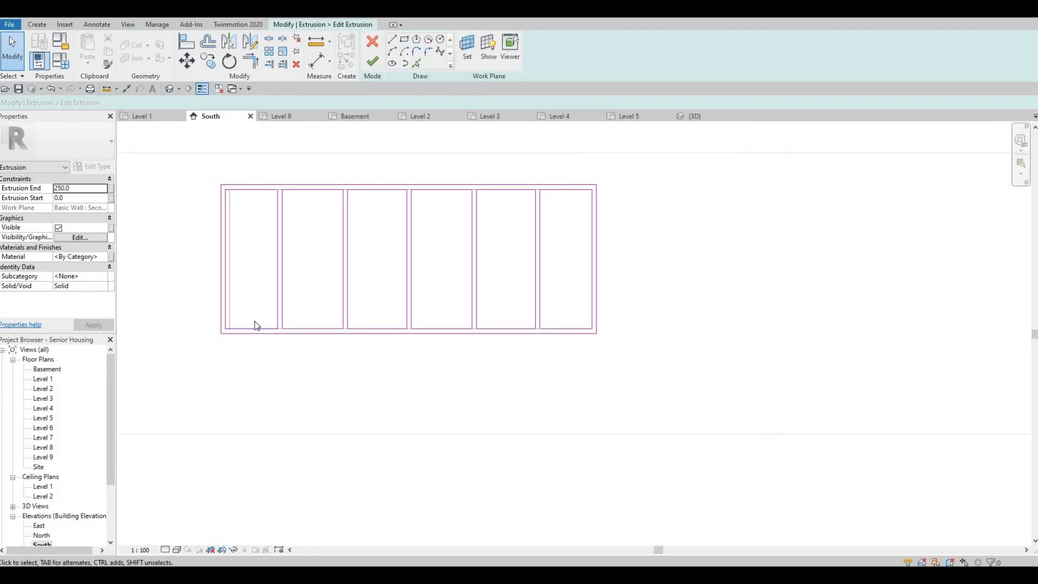
Delete the frame's outer horizontal edges and the upper and lower inner lines of the two leftmost bays
{"action": "left_click", "coordinate": [252, 328]}
{"action": "left_click", "coordinate": [251, 338]}
{"action": "left_click", "coordinate": [251, 330]}
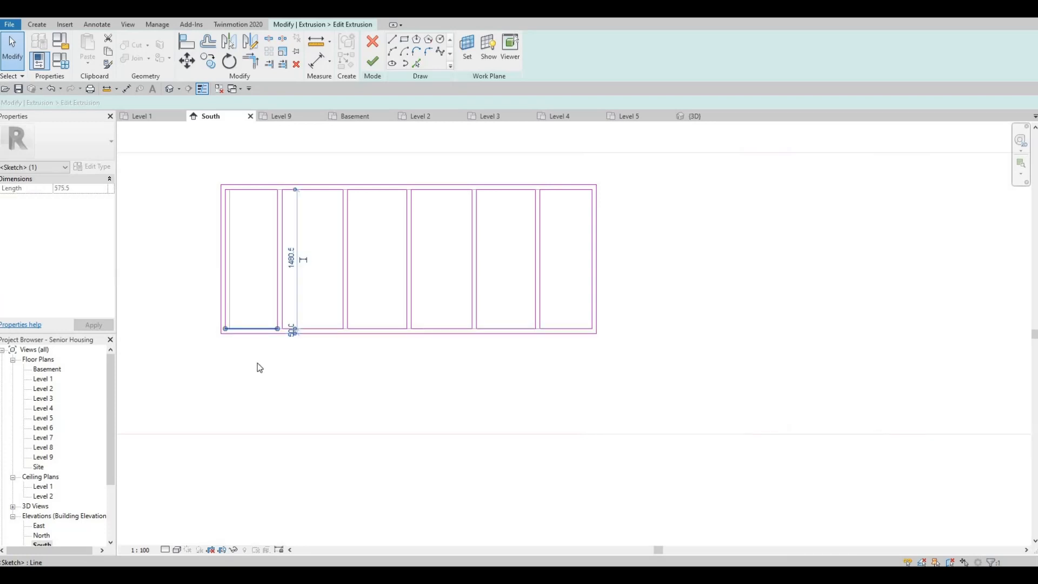
{"action": "key", "text": "Escape"}
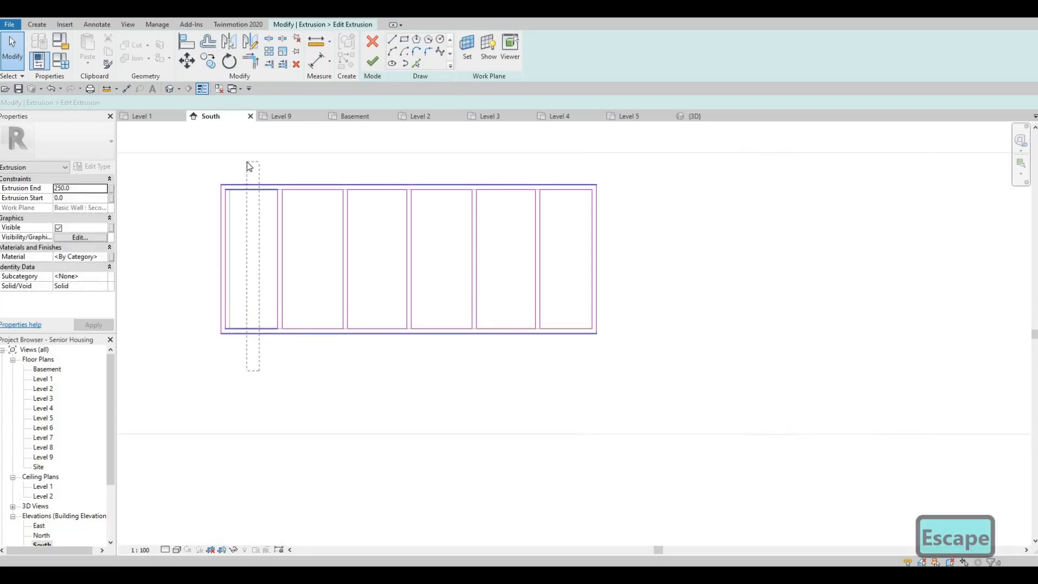
{"action": "key", "text": "Delete"}
{"action": "left_click_drag", "start_coordinate": [316, 338], "coordinate": [302, 179]}
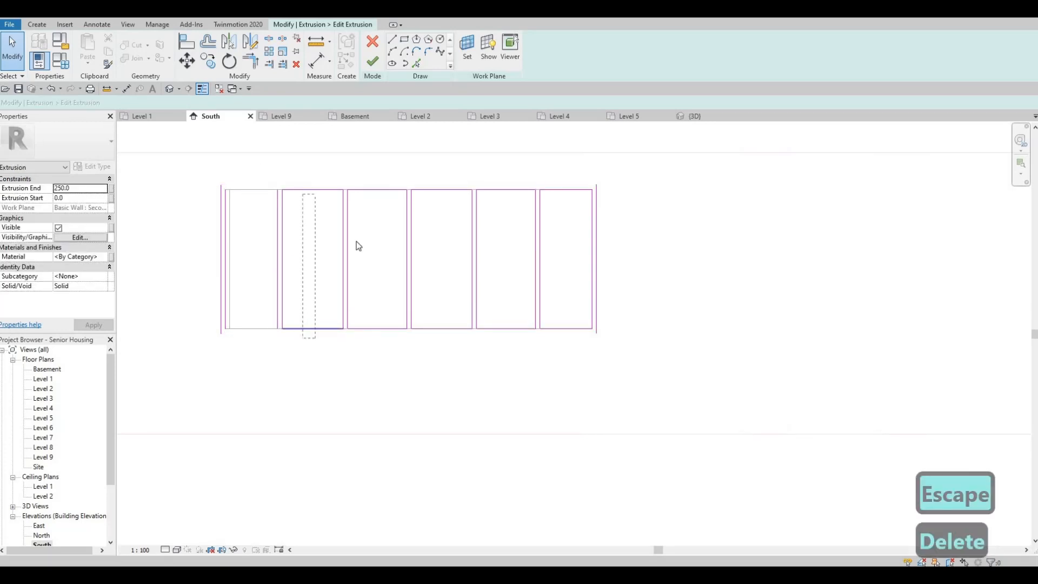
{"action": "key", "text": "Delete"}
Delete the upper and lower inner lines of the remaining four bays, keeping only the vertical sketch lines
{"action": "left_click_drag", "start_coordinate": [381, 182], "coordinate": [360, 336]}
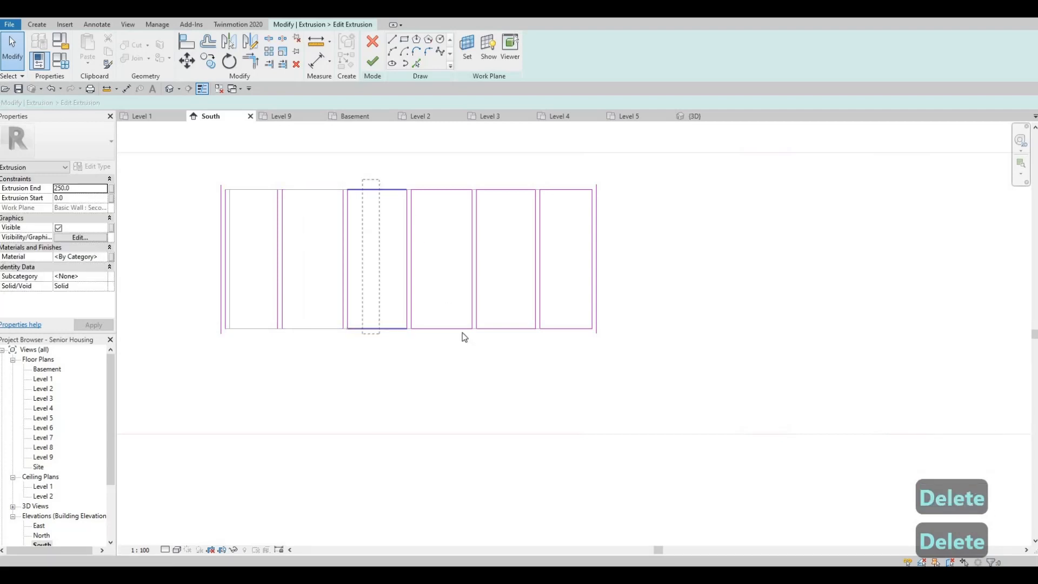
{"action": "key", "text": "Delete"}
{"action": "key", "text": "Delete"}
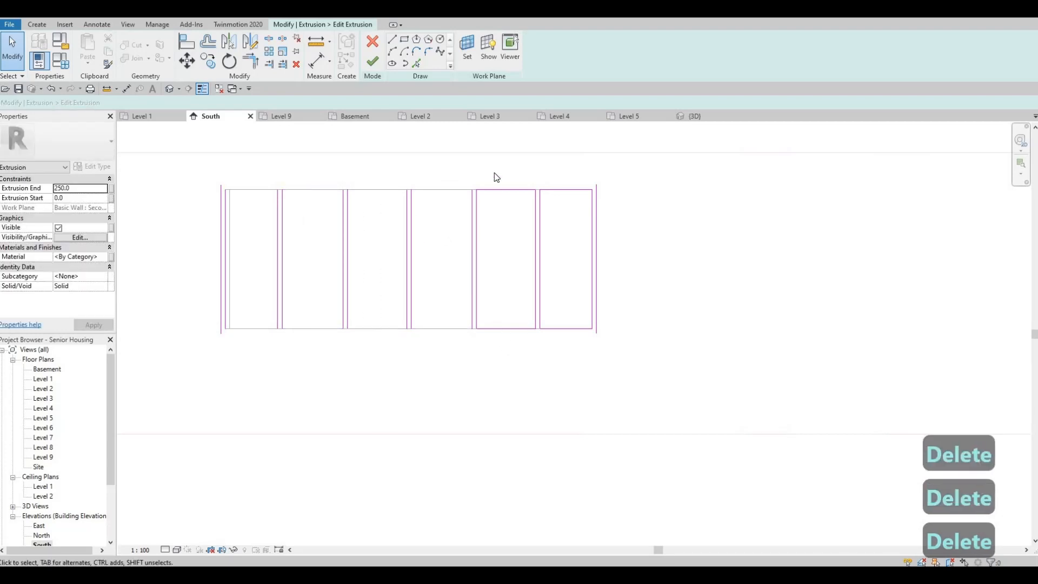
{"action": "left_click_drag", "start_coordinate": [495, 173], "coordinate": [579, 320]}
{"action": "key", "text": "Delete"}
{"action": "left_click_drag", "start_coordinate": [578, 169], "coordinate": [576, 336]}
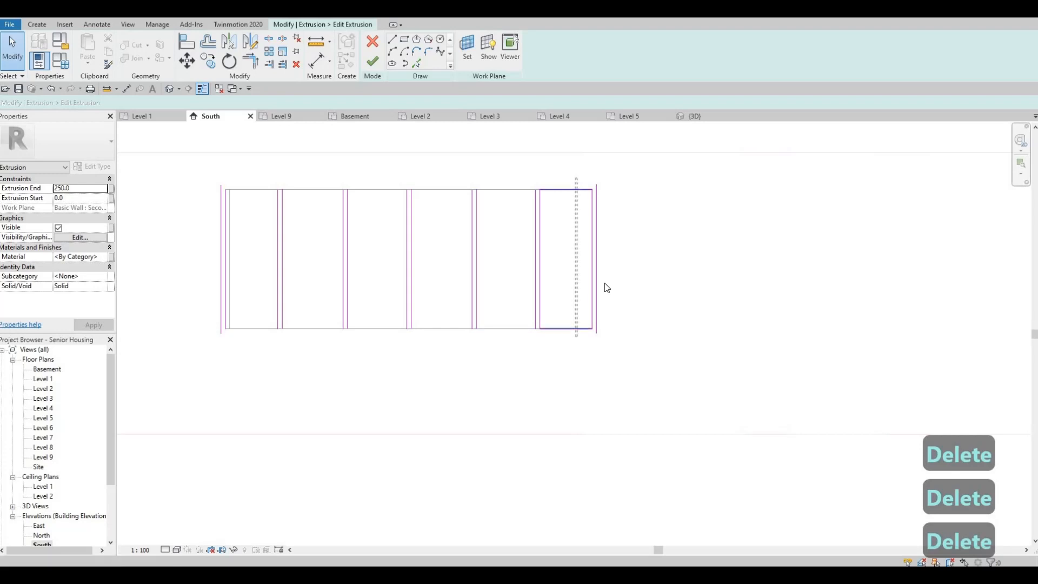
{"action": "key", "text": "Delete"}
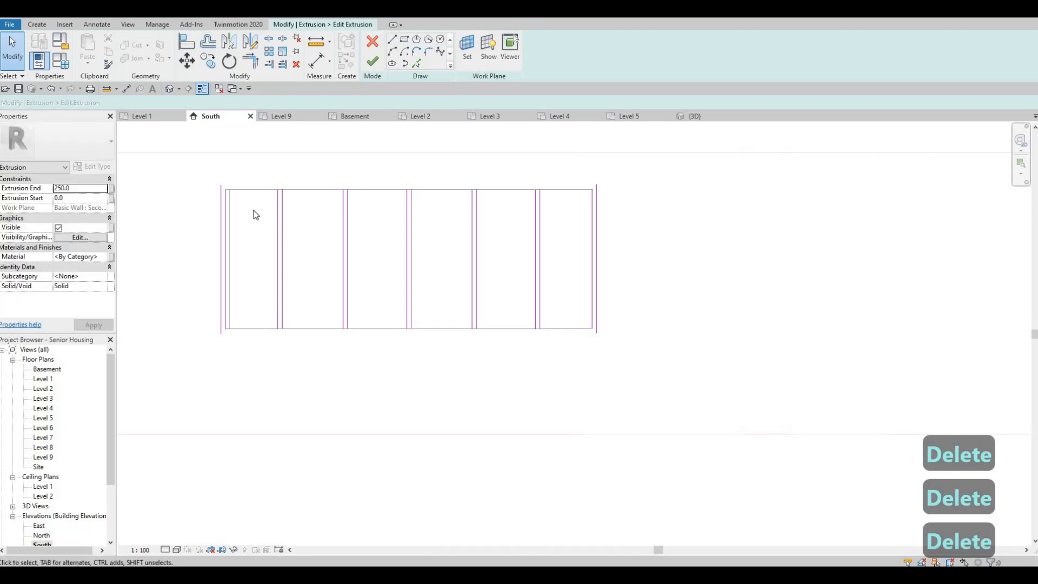
Close the upper ends of the first three mullions from the left with short horizontal lines
{"action": "left_click", "coordinate": [392, 40]}
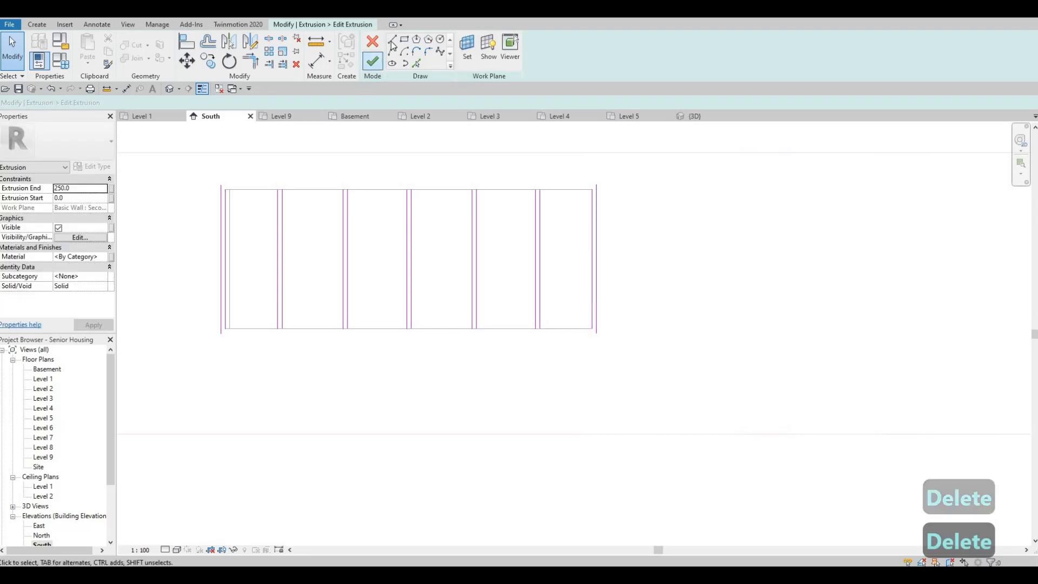
{"action": "scroll", "coordinate": [264, 221], "scroll_direction": "up", "scroll_amount": 4}
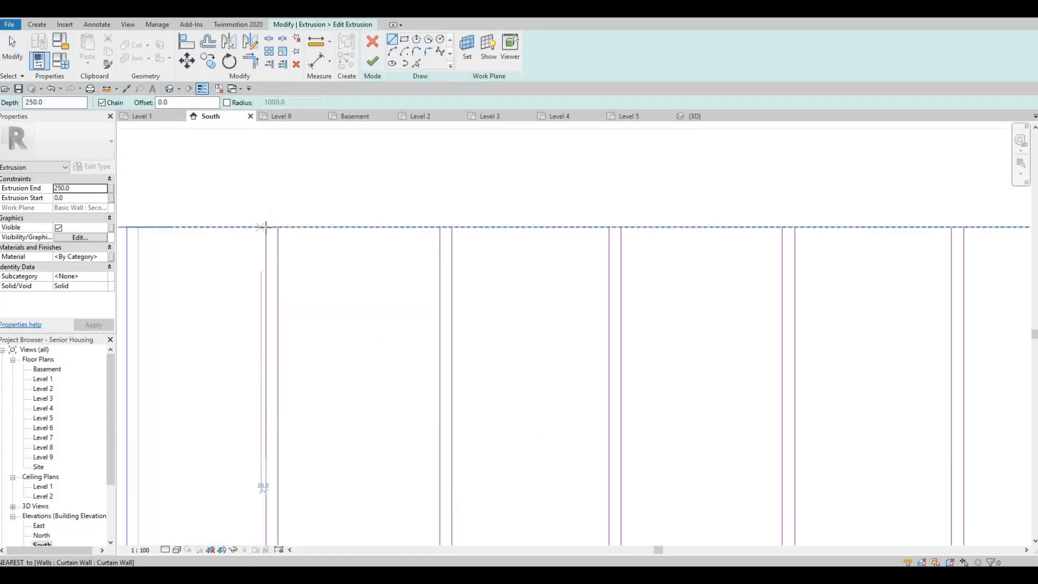
{"action": "left_click", "coordinate": [275, 227]}
{"action": "key", "text": "Escape"}
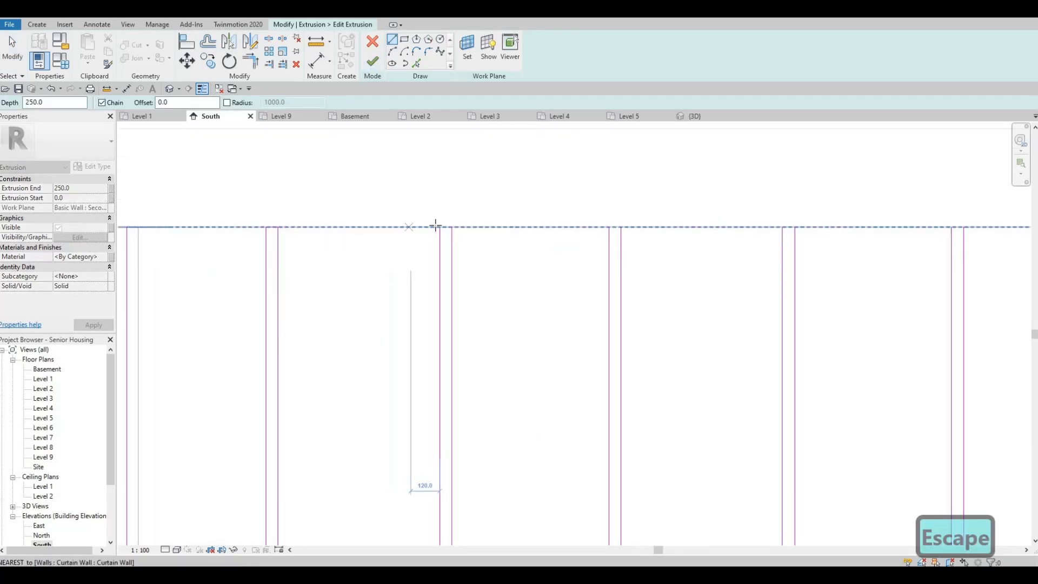
{"action": "left_click", "coordinate": [451, 228]}
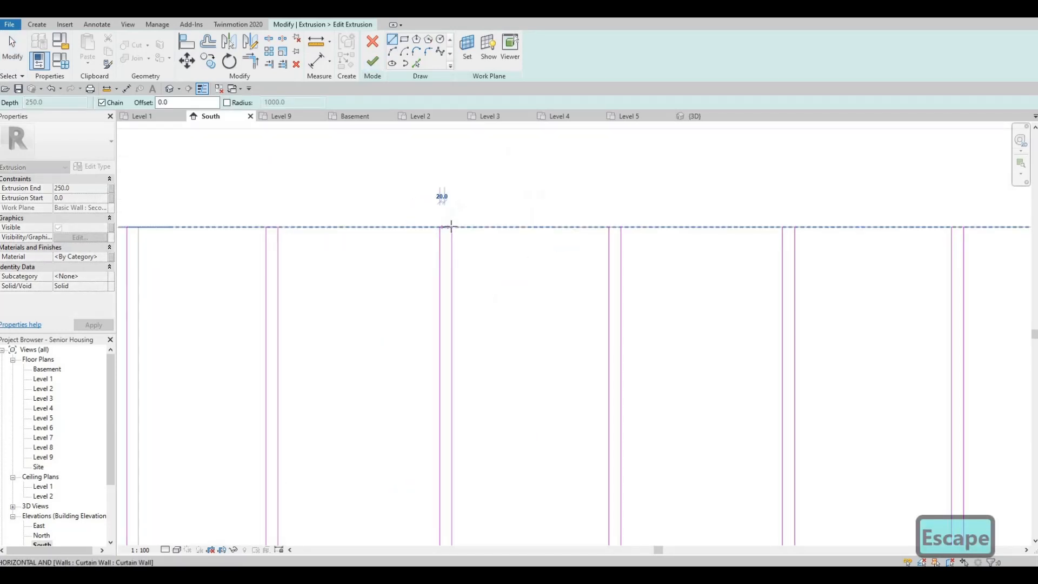
{"action": "key", "text": "Escape"}
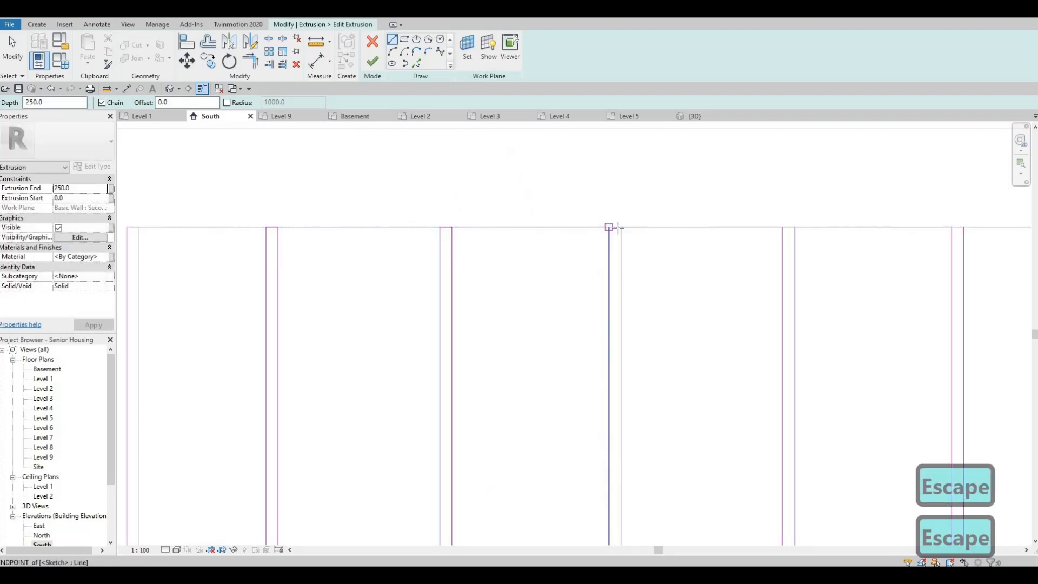
{"action": "left_click", "coordinate": [621, 227]}
{"action": "key", "text": "Escape"}
Close the upper ends of the two rightmost mullions with short horizontal lines
{"action": "middle_click_drag", "start_coordinate": [779, 228], "coordinate": [488, 203]}
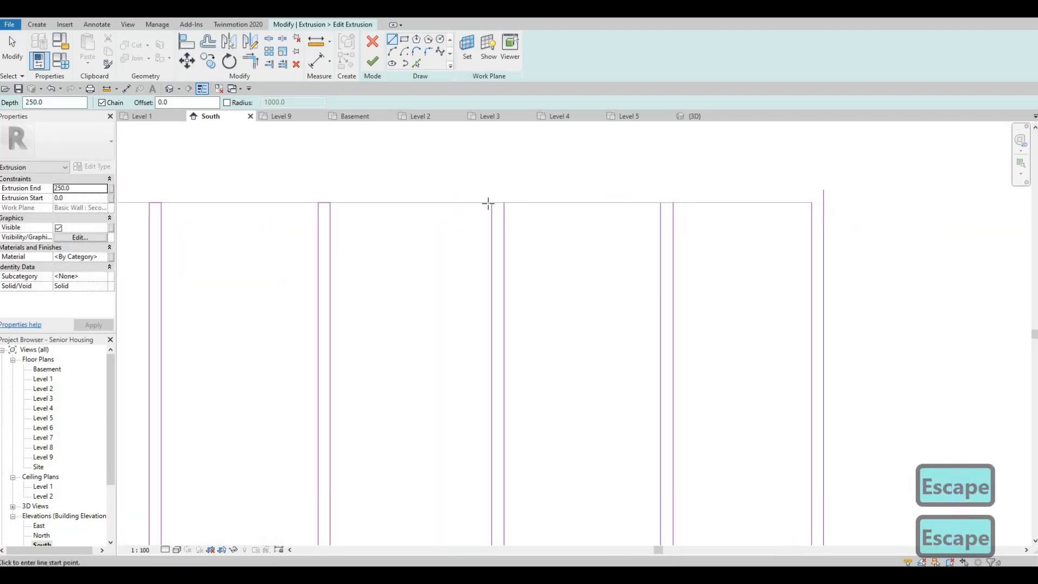
{"action": "left_click", "coordinate": [491, 202]}
{"action": "left_click", "coordinate": [504, 203]}
{"action": "key", "text": "Escape"}
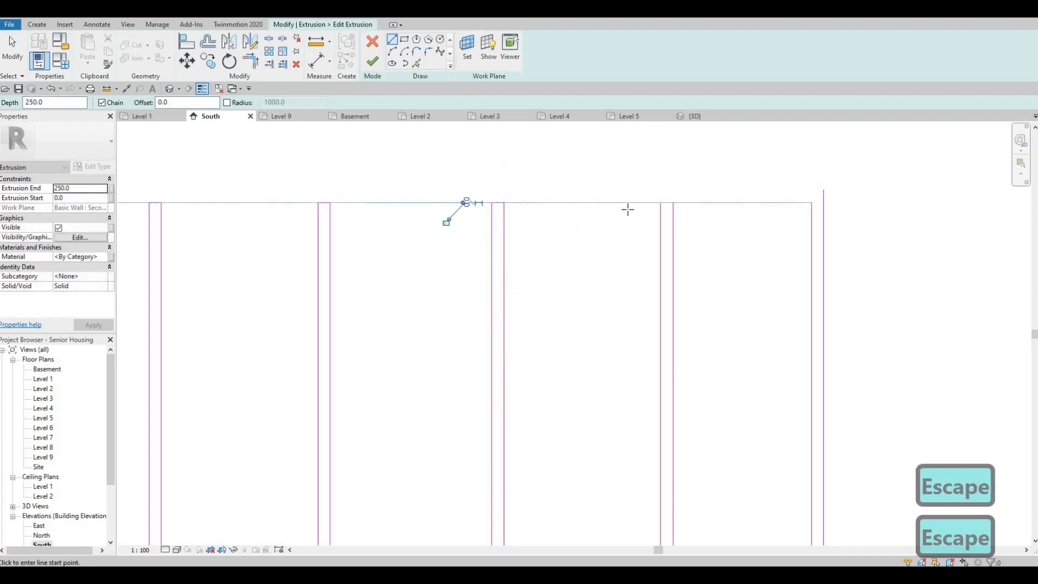
{"action": "left_click", "coordinate": [673, 203]}
{"action": "key", "text": "Escape"}
{"action": "middle_click_drag", "start_coordinate": [669, 532], "coordinate": [620, 404]}
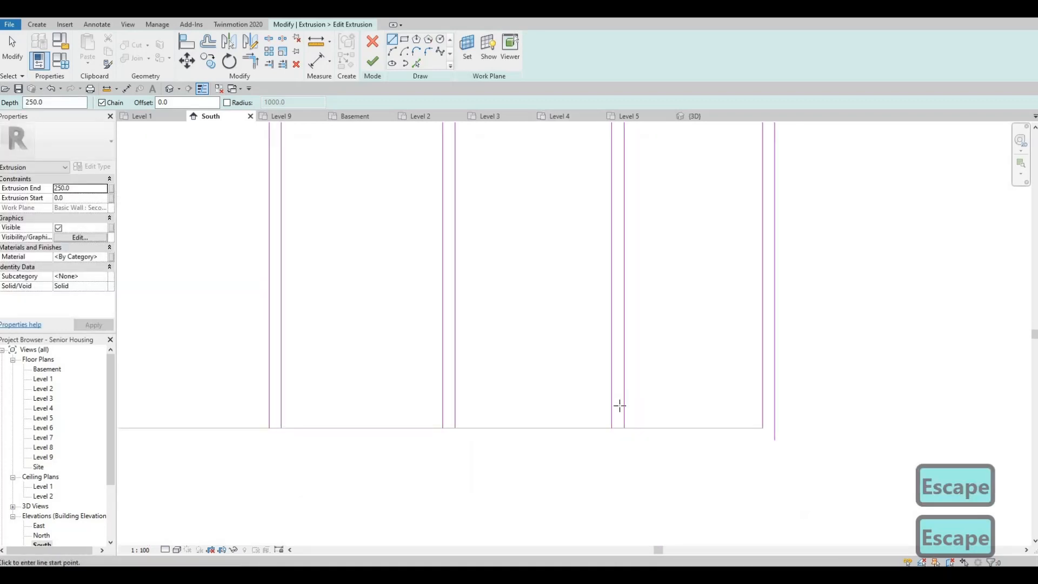
Close the lower ends of the two rightmost mullions with short horizontal lines
{"action": "left_click", "coordinate": [623, 427]}
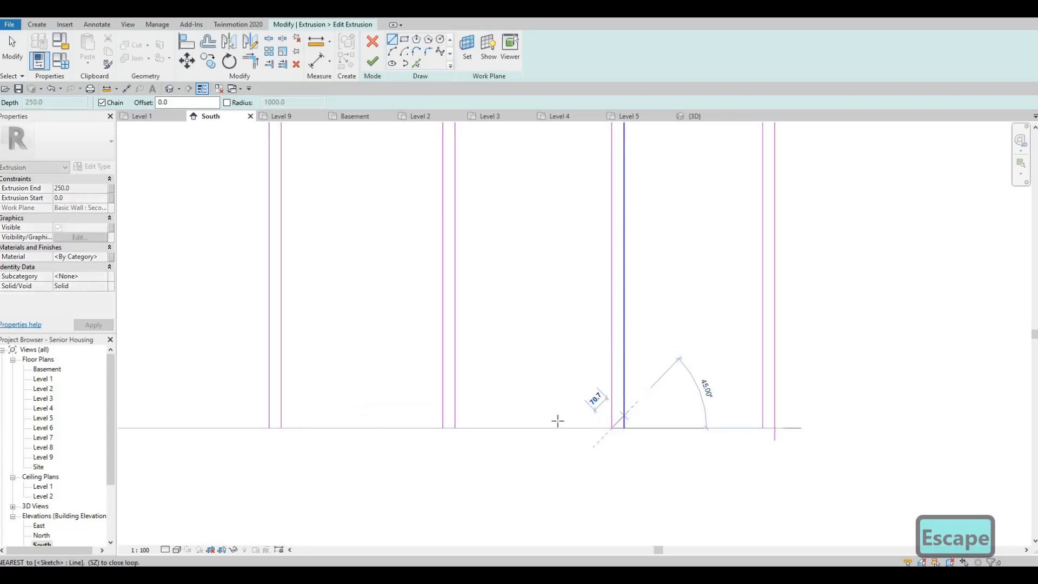
{"action": "key", "text": "Escape"}
{"action": "left_click", "coordinate": [455, 428]}
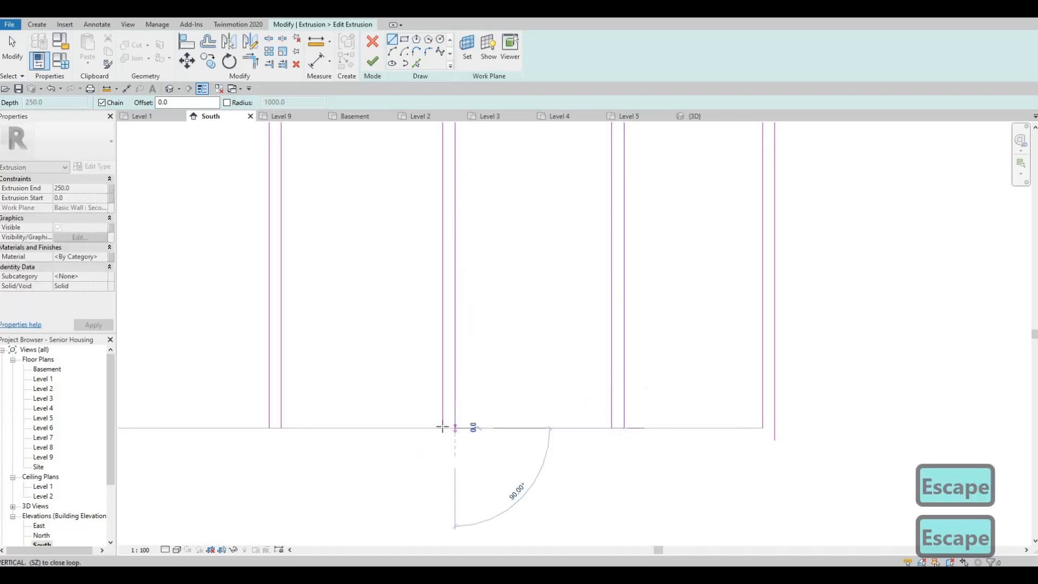
{"action": "left_click", "coordinate": [443, 427]}
{"action": "key", "text": "Escape"}
Close the lower ends of the remaining three mullions with short horizontal lines
{"action": "middle_click_drag", "start_coordinate": [491, 459], "coordinate": [724, 484]}
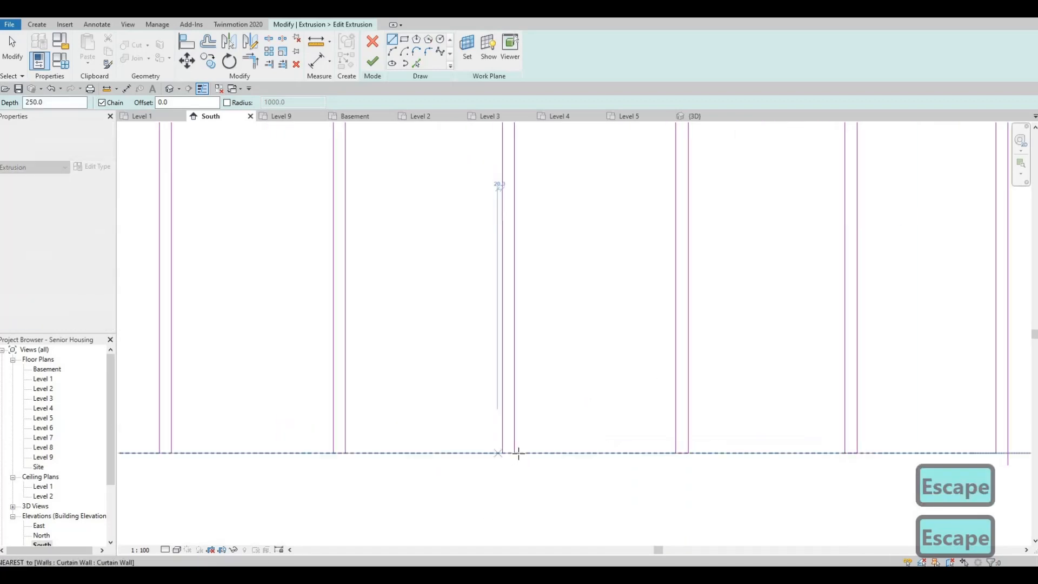
{"action": "key", "text": "Escape"}
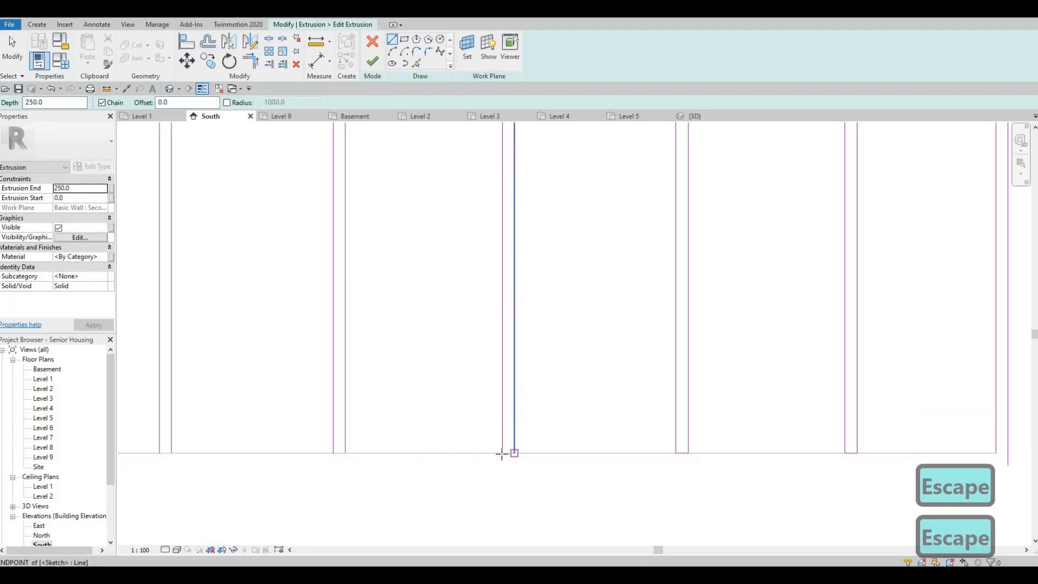
{"action": "left_click", "coordinate": [503, 453]}
{"action": "middle_click_drag", "start_coordinate": [343, 455], "coordinate": [474, 456]}
{"action": "left_click", "coordinate": [435, 457]}
{"action": "left_click", "coordinate": [423, 457]}
{"action": "key", "text": "Escape"}
{"action": "left_click", "coordinate": [478, 458]}
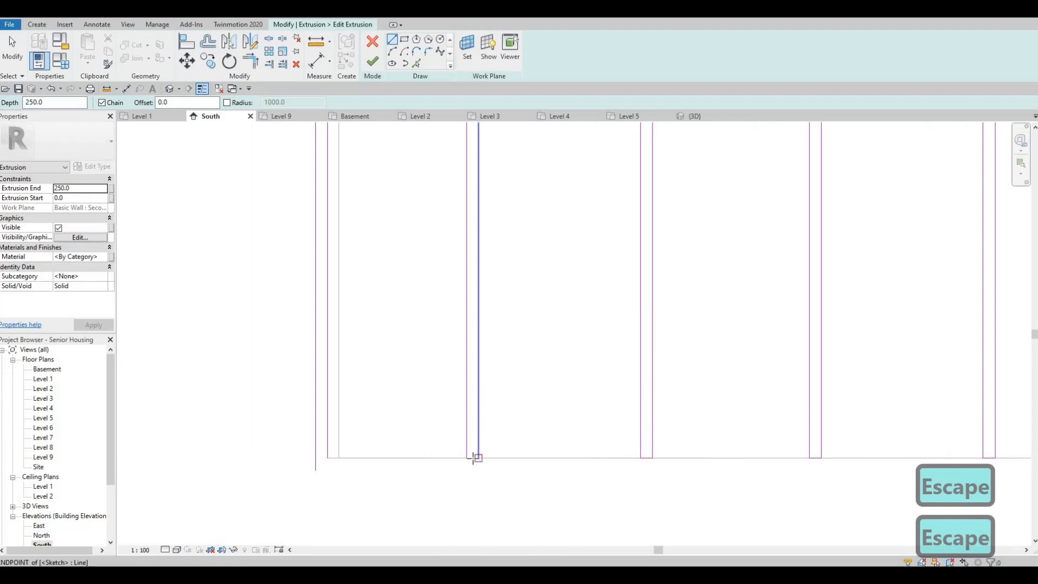
{"action": "key", "text": "Escape"}
{"action": "key", "text": "Escape"}
Delete the leftover vertical lines beyond both ends of the window and finish the mullion extrusion sketch
{"action": "scroll", "coordinate": [400, 303], "scroll_direction": "down", "scroll_amount": 3}
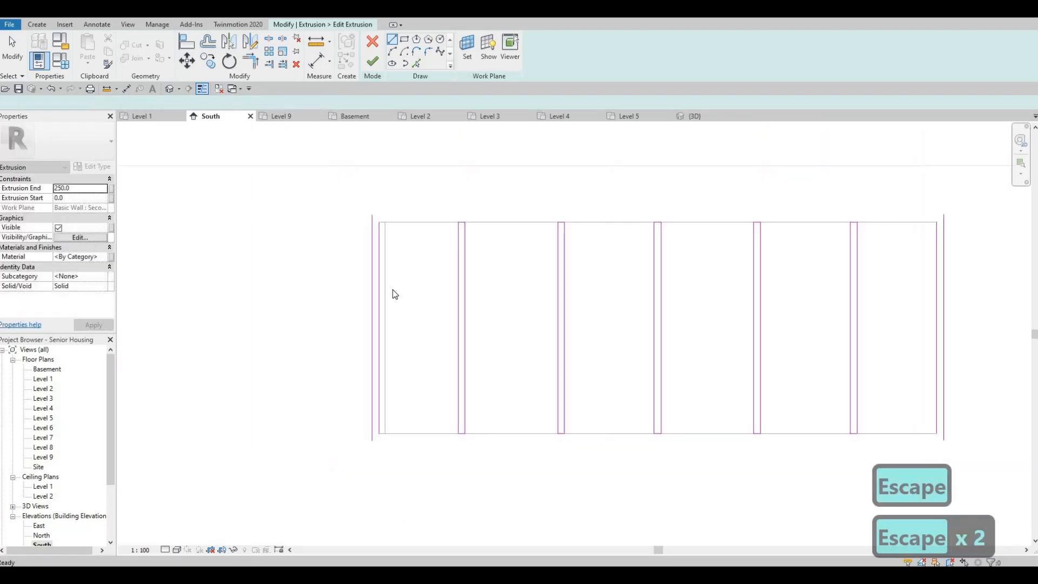
{"action": "key", "text": "Escape"}
{"action": "left_click_drag", "start_coordinate": [390, 294], "coordinate": [359, 278]}
{"action": "key", "text": "Delete"}
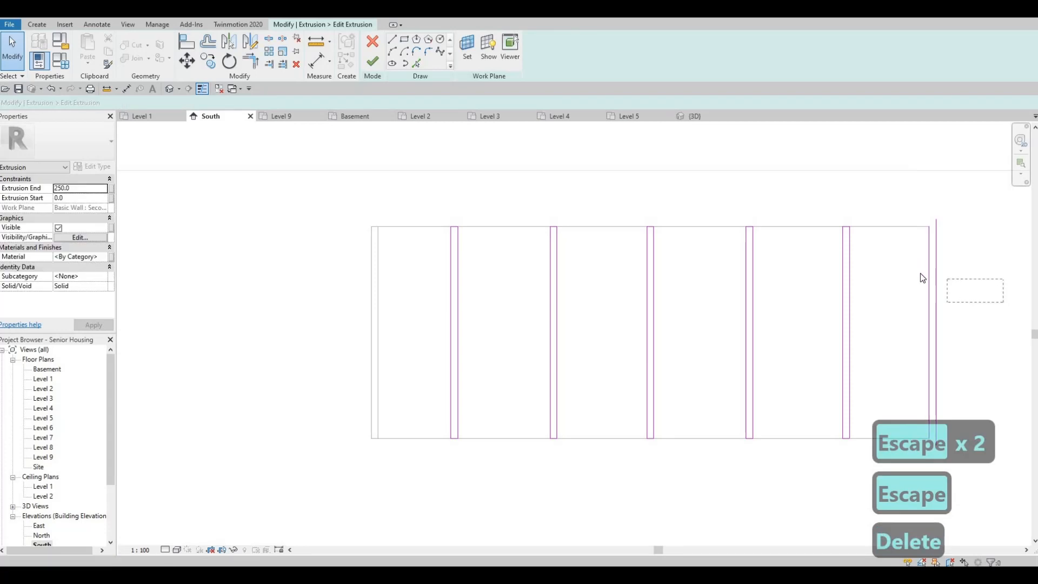
{"action": "left_click_drag", "start_coordinate": [923, 278], "coordinate": [915, 260]}
{"action": "key", "text": "Delete"}
{"action": "middle_click_drag", "start_coordinate": [664, 375], "coordinate": [565, 335]}
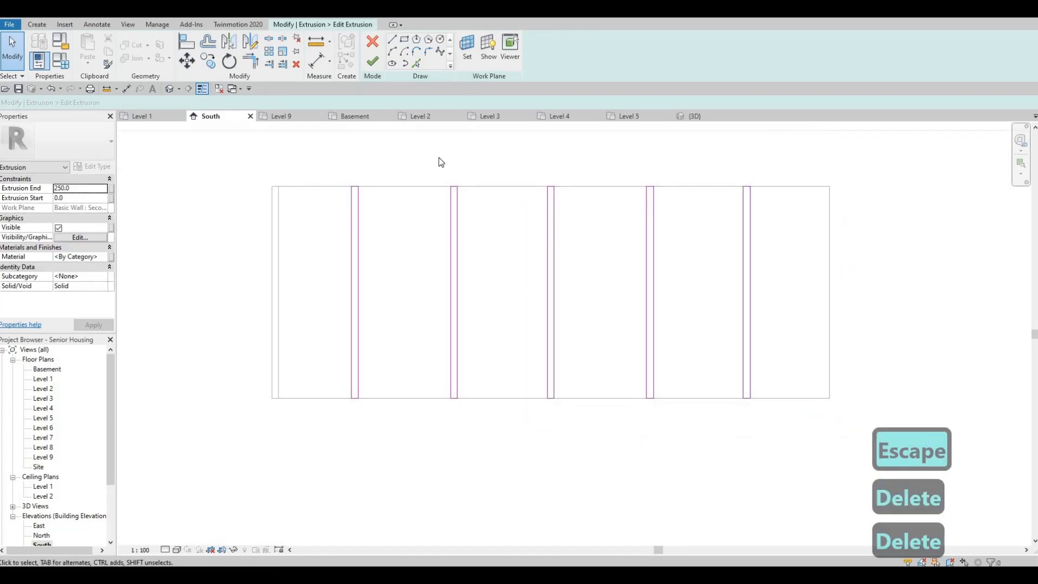
{"action": "left_click", "coordinate": [373, 63]}
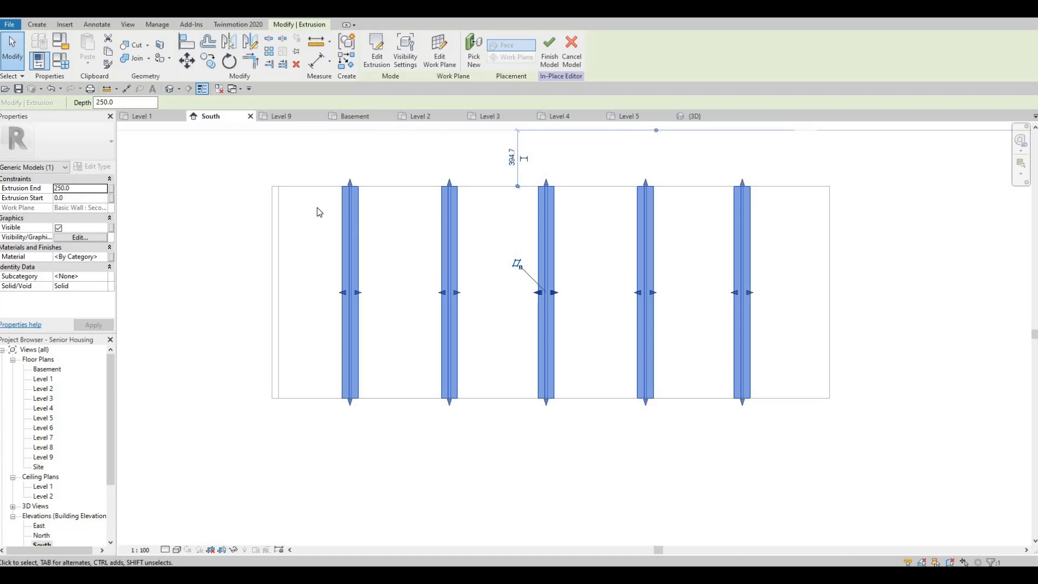
Assign the Cherry material to the mullion extrusion
{"action": "left_click", "coordinate": [106, 258]}
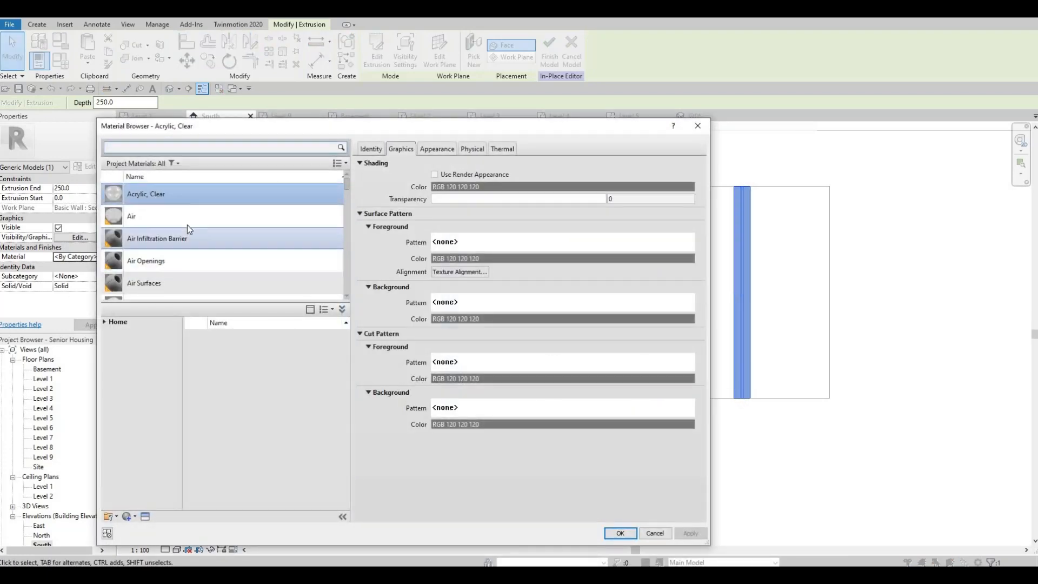
{"action": "scroll", "coordinate": [187, 231], "scroll_direction": "down", "scroll_amount": 5}
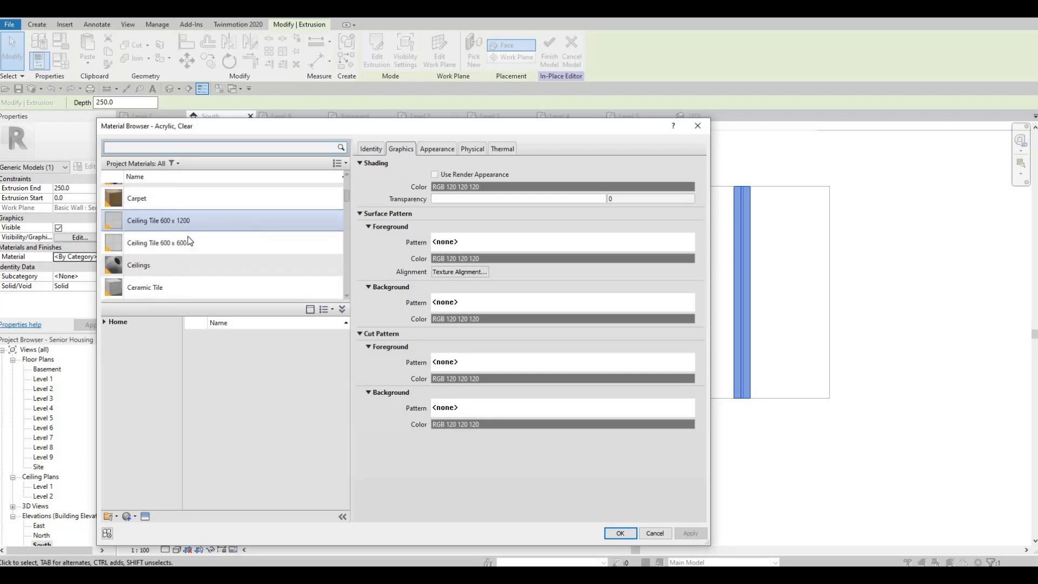
{"action": "scroll", "coordinate": [187, 242], "scroll_direction": "down", "scroll_amount": 3}
{"action": "left_click", "coordinate": [180, 219]}
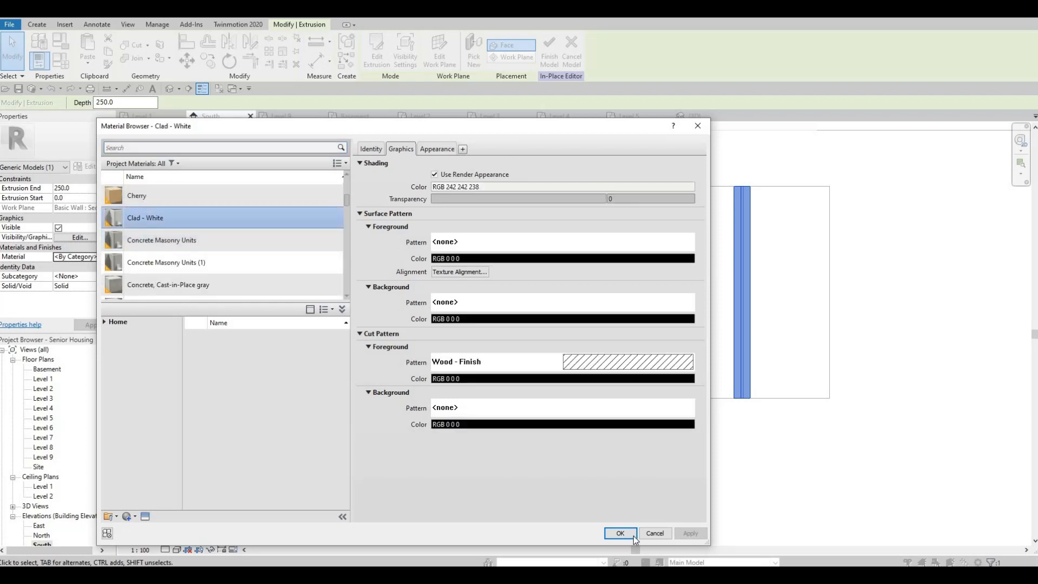
{"action": "left_click", "coordinate": [261, 196]}
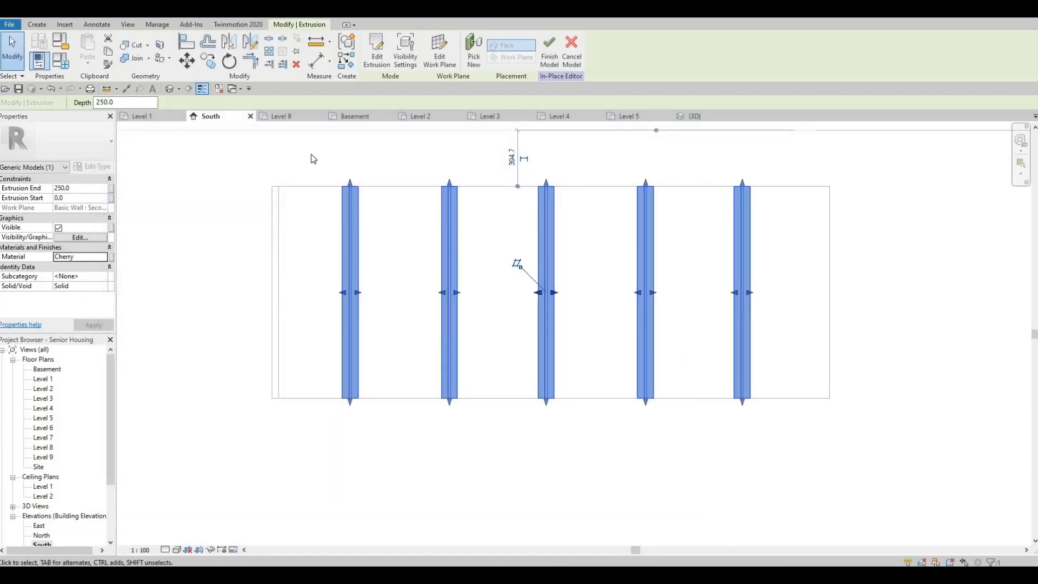
Start a new extrusion and sketch a rectangle along the curtain wall's outer edge, from its upper-left to its lower-right corner
{"action": "left_click", "coordinate": [39, 24]}
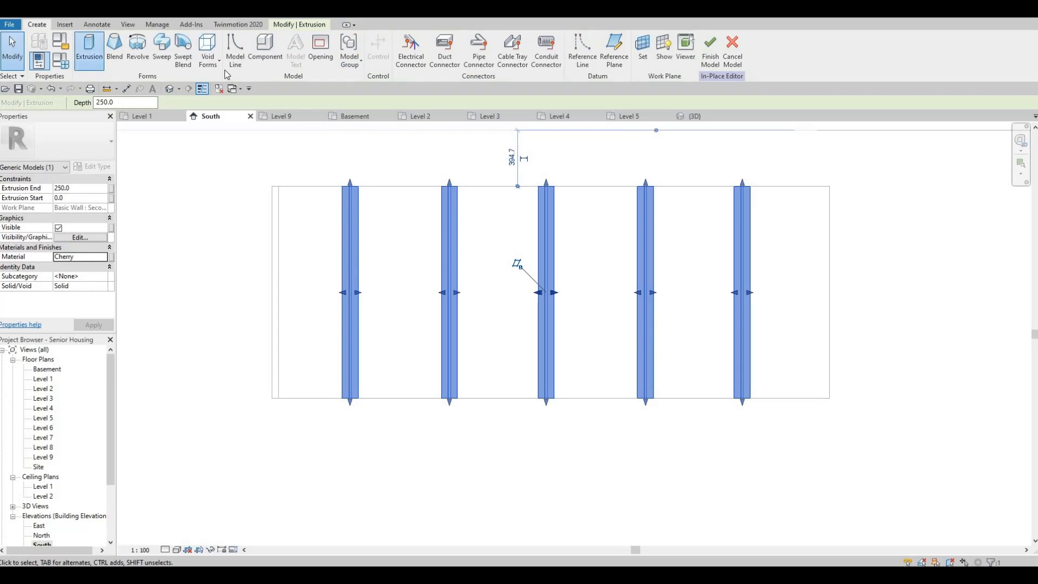
{"action": "left_click", "coordinate": [90, 49]}
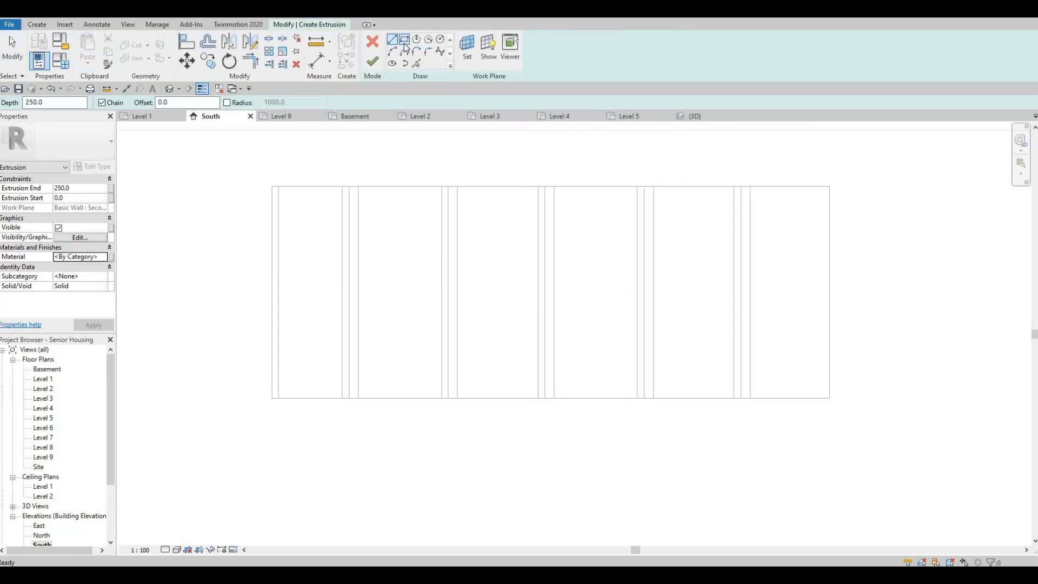
{"action": "left_click", "coordinate": [272, 186]}
{"action": "left_click", "coordinate": [830, 398]}
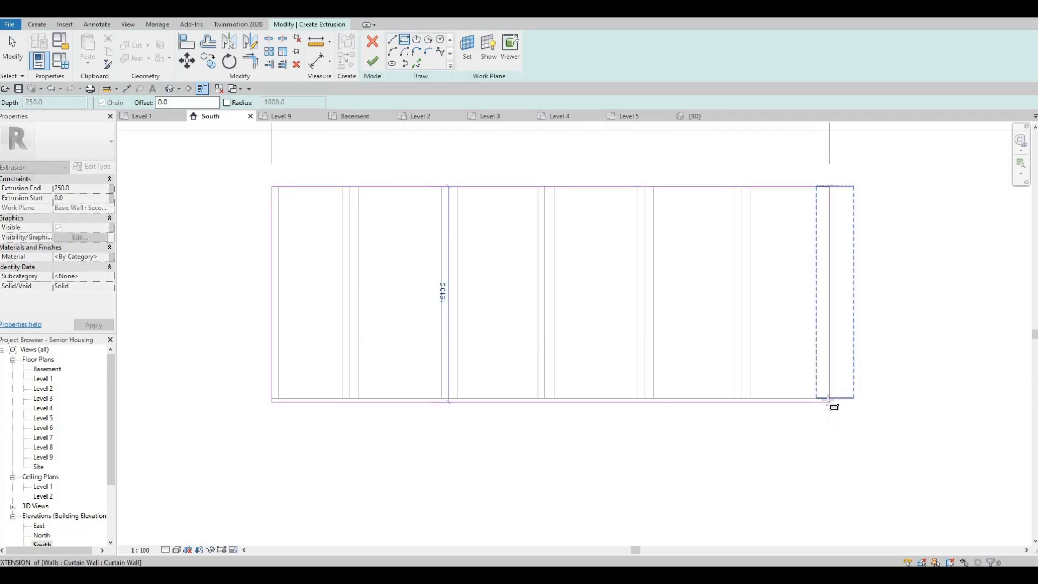
{"action": "key", "text": "Escape"}
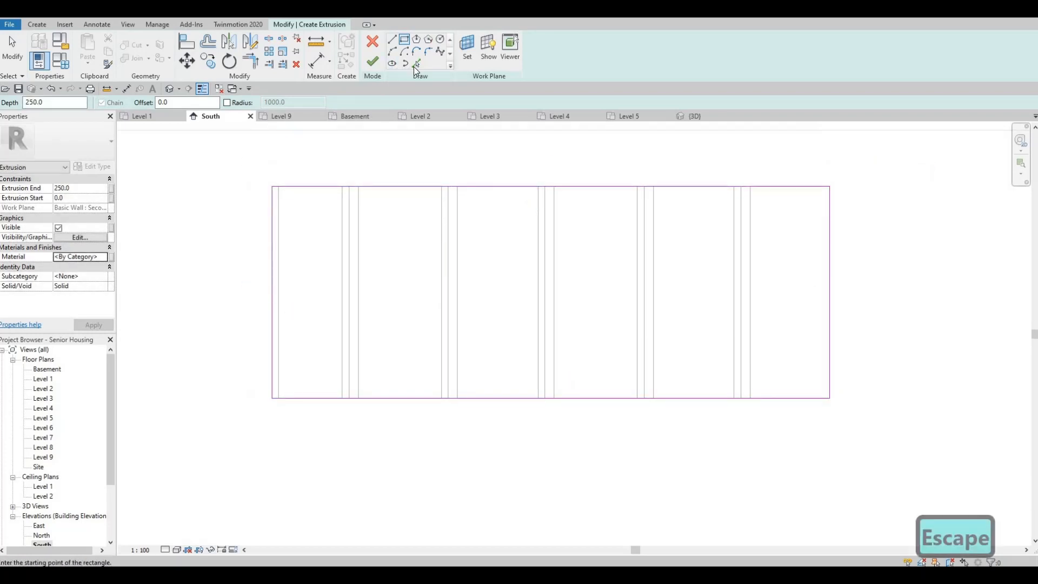
Sketch a second rectangle around the curtain wall's outer edge, offset 50 outward, to form the frame profile
{"action": "left_click", "coordinate": [415, 64]}
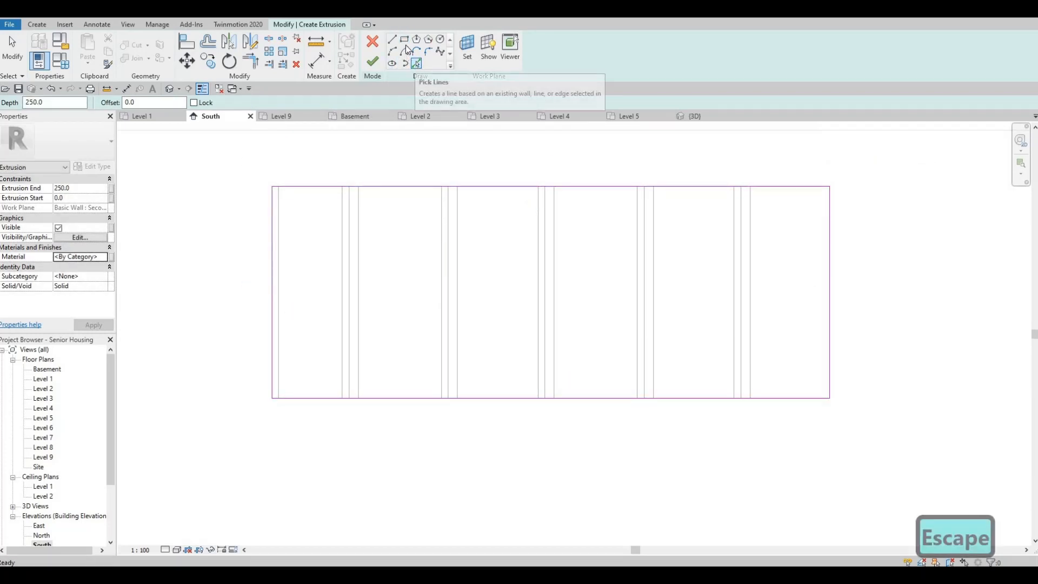
{"action": "left_click", "coordinate": [405, 39]}
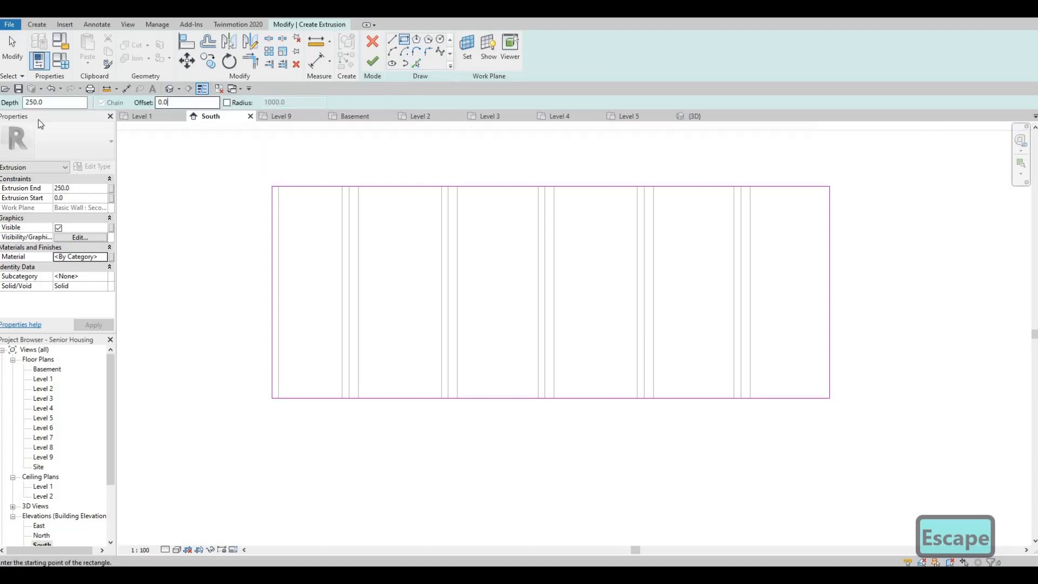
{"action": "type", "text": "50"}
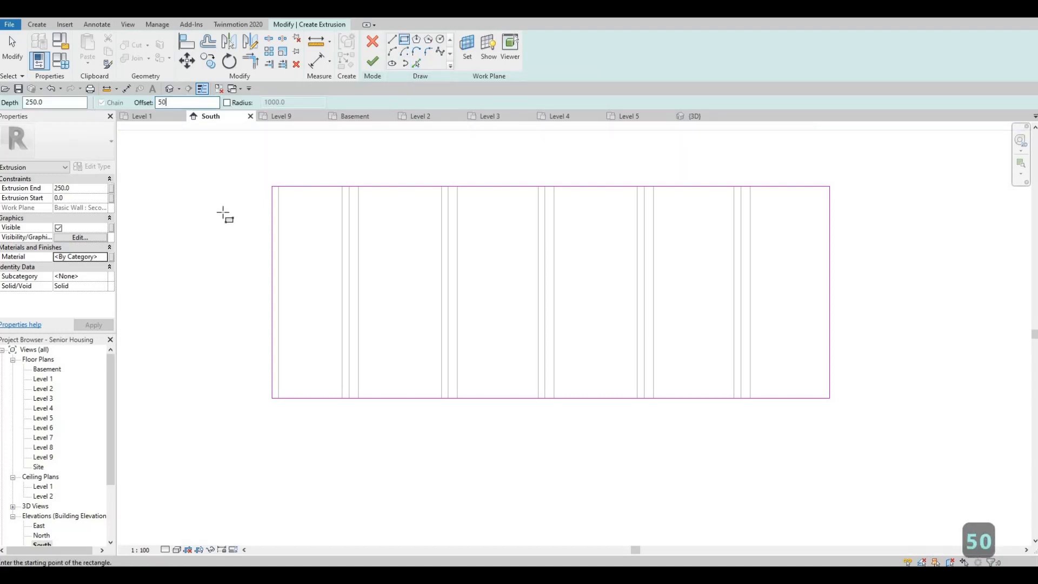
{"action": "left_click", "coordinate": [272, 186]}
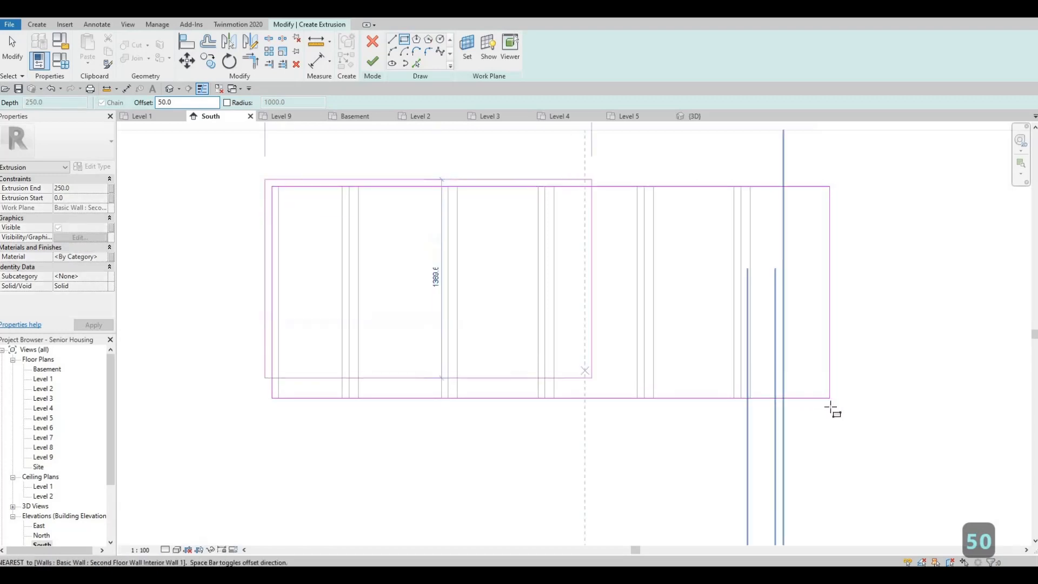
{"action": "key", "text": "Escape"}
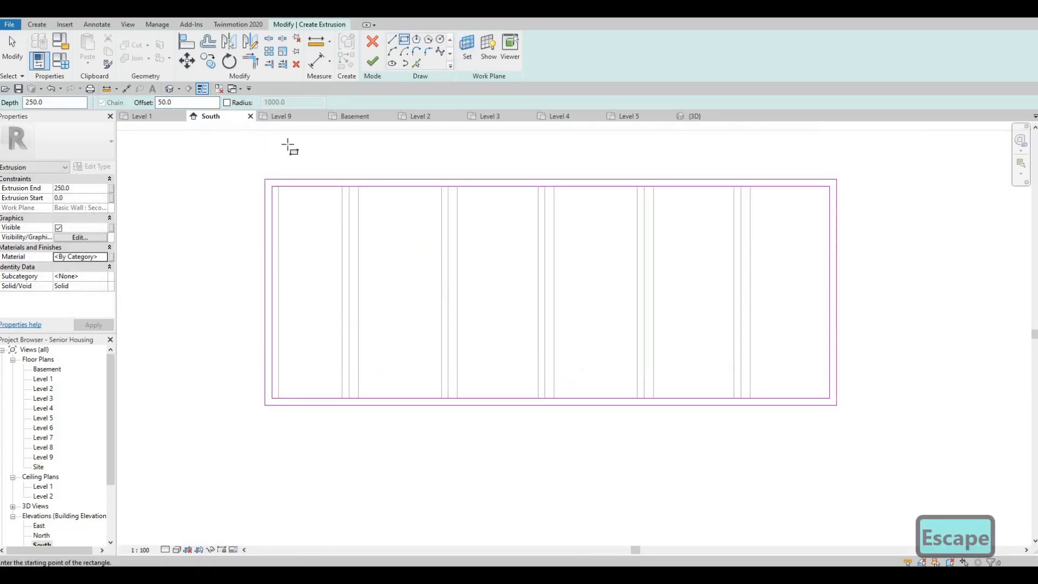
Assign the Cherry material to the frame extrusion and finish the in-place model
{"action": "left_click", "coordinate": [107, 257]}
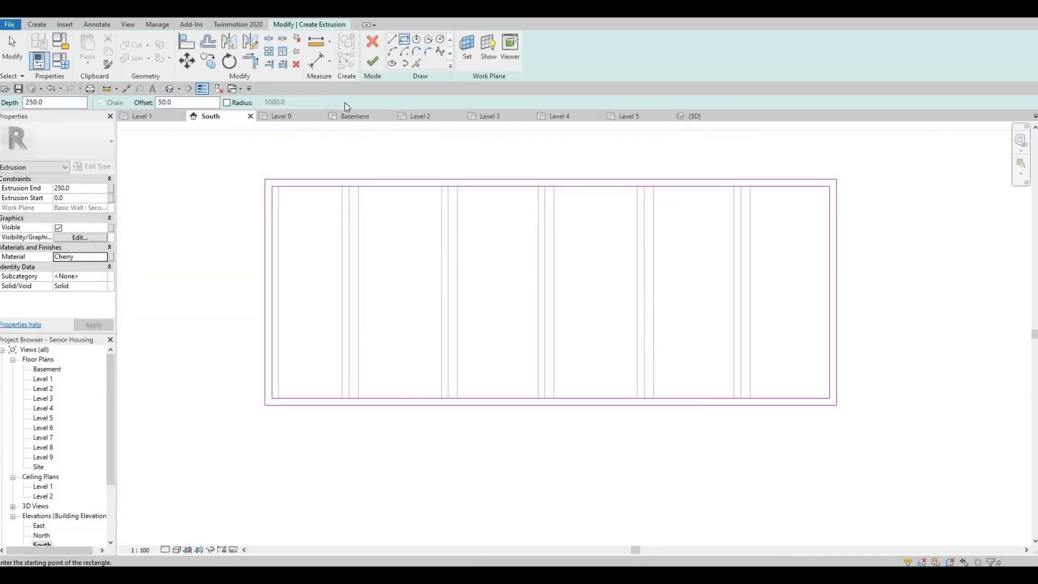
{"action": "left_click", "coordinate": [372, 61]}
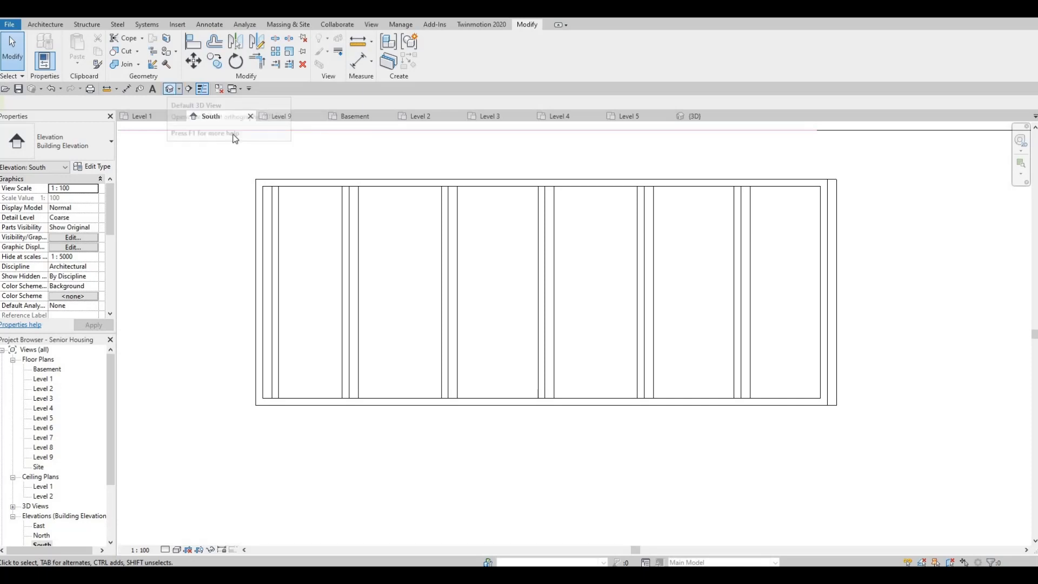
Open the default 3D view and pull the mullions' front face back toward the frame to reduce their projection
{"action": "left_click", "coordinate": [169, 89]}
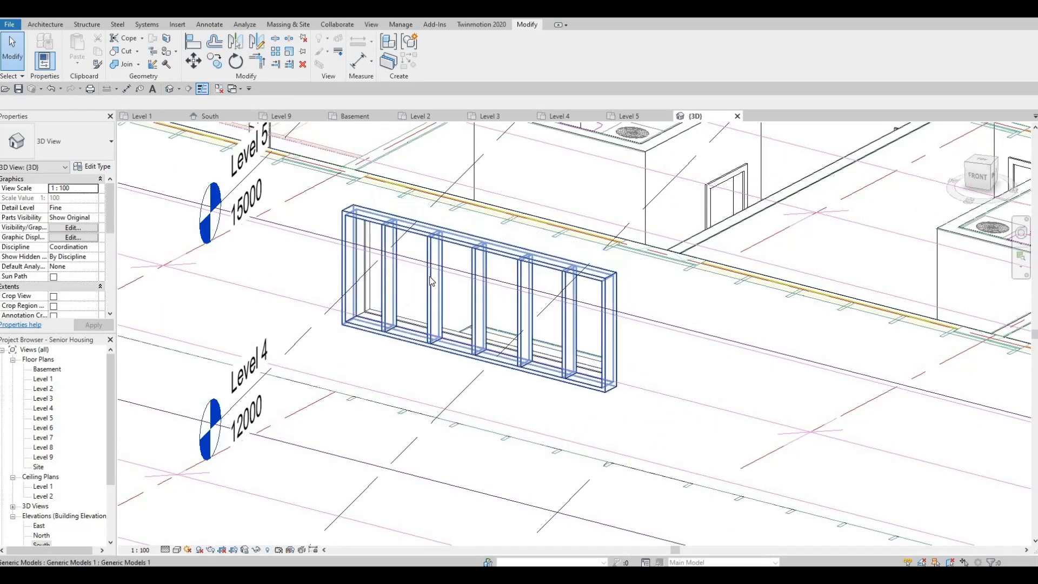
{"action": "left_click", "coordinate": [456, 292]}
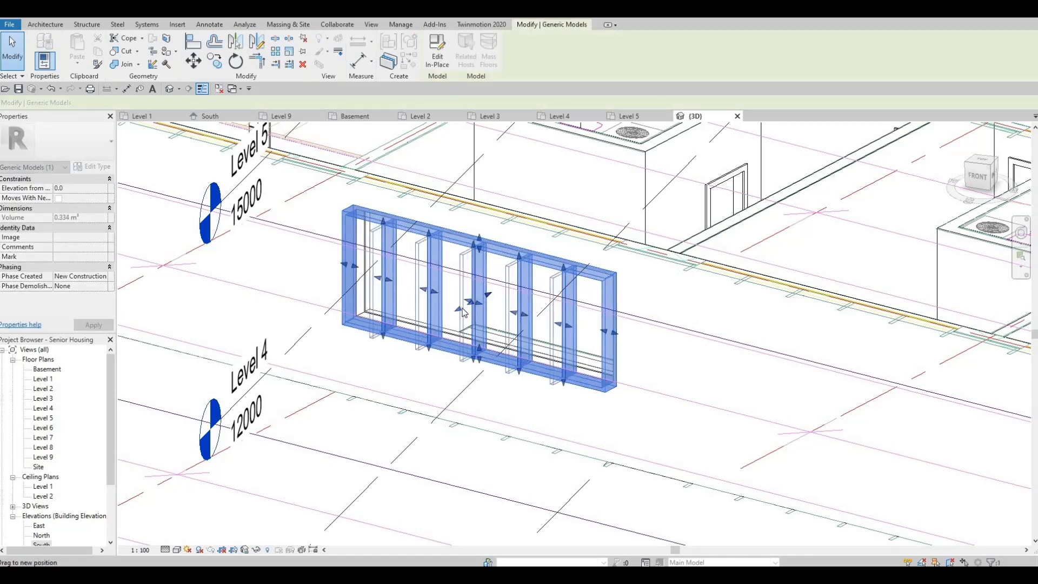
{"action": "key", "text": "Escape"}
{"action": "middle_click_drag", "start_coordinate": [408, 242], "coordinate": [503, 284], "text": "shift"}
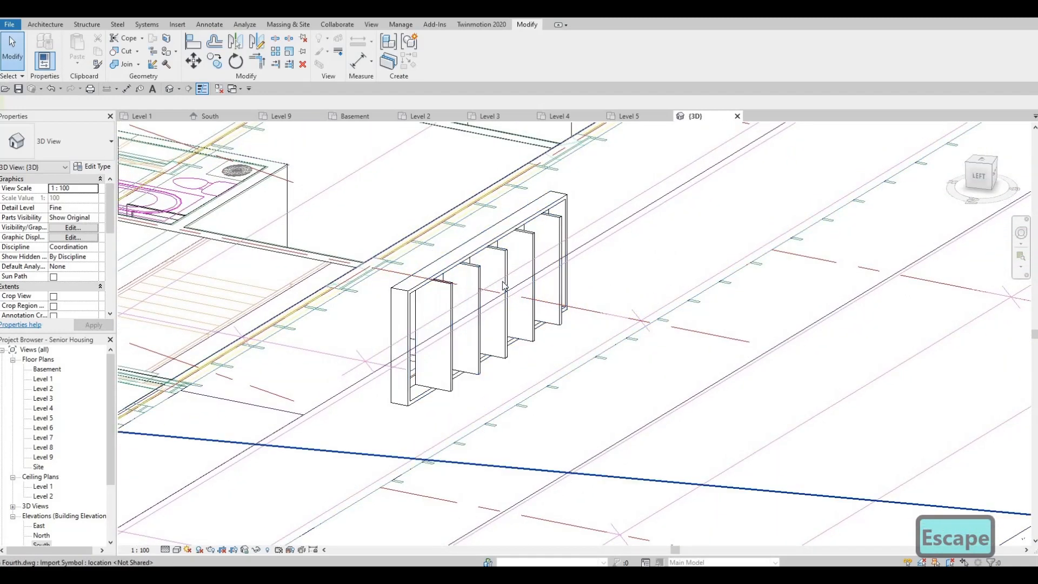
{"action": "left_click", "coordinate": [504, 304]}
{"action": "scroll", "coordinate": [515, 316], "scroll_direction": "up", "scroll_amount": 2}
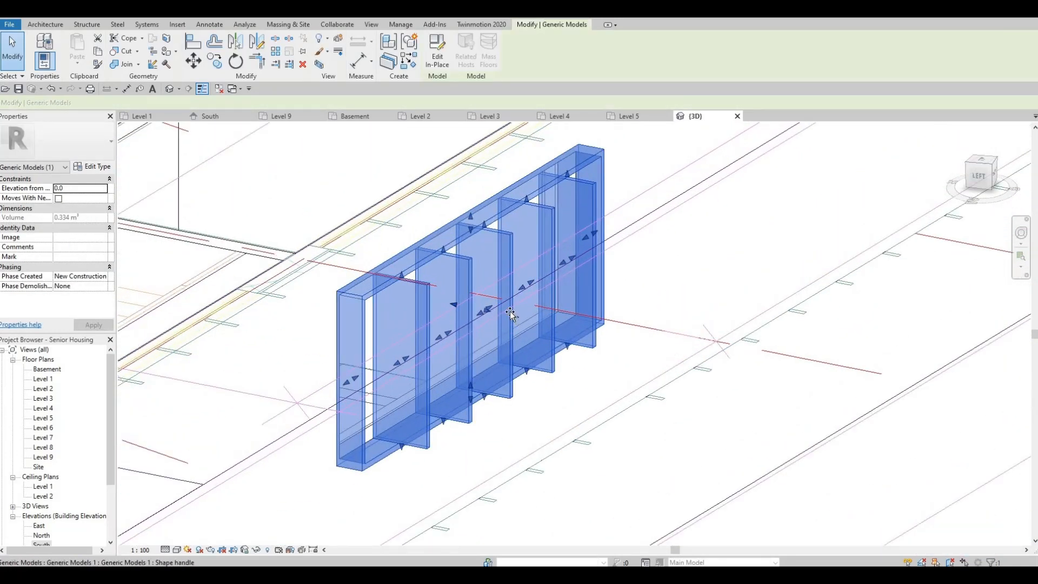
{"action": "left_click_drag", "start_coordinate": [514, 315], "coordinate": [467, 323]}
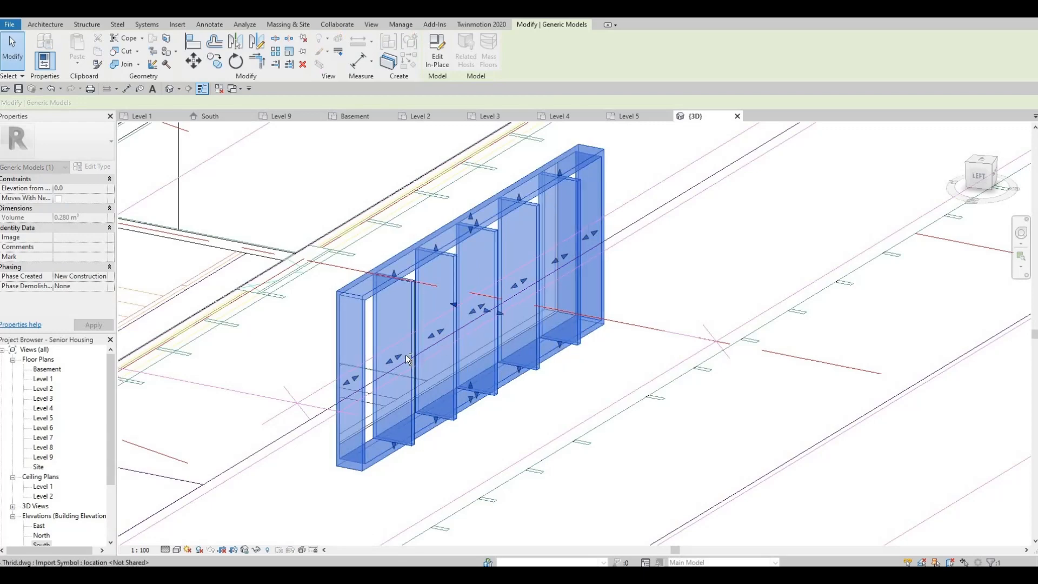
{"action": "key", "text": "Escape"}
Pull the mullions' front face back slightly more to shorten their depth further
{"action": "middle_click_drag", "start_coordinate": [366, 299], "coordinate": [382, 281], "text": "shift"}
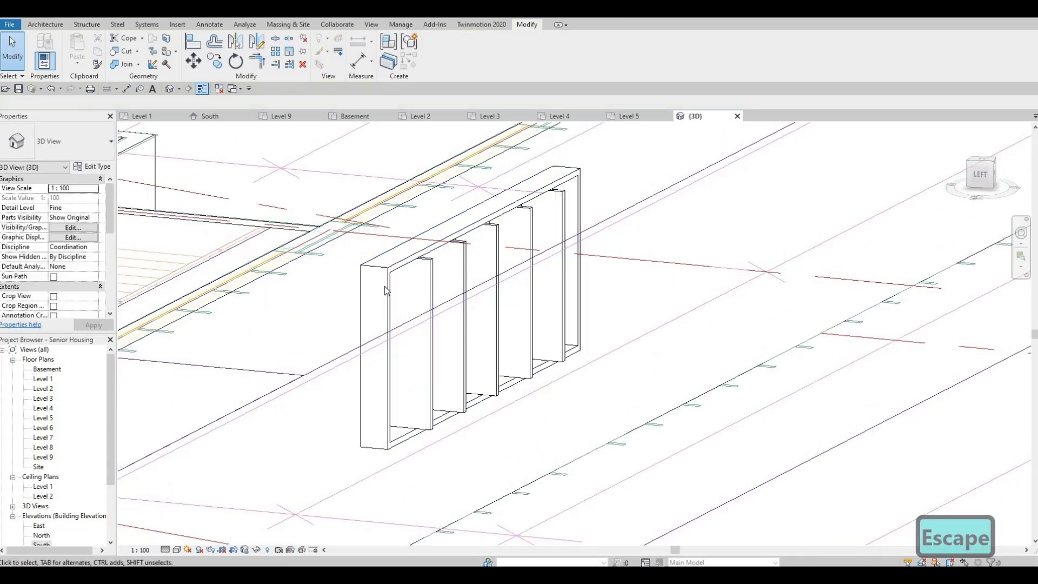
{"action": "left_click", "coordinate": [384, 287]}
{"action": "left_click_drag", "start_coordinate": [501, 310], "coordinate": [441, 309]}
{"action": "key", "text": "Escape"}
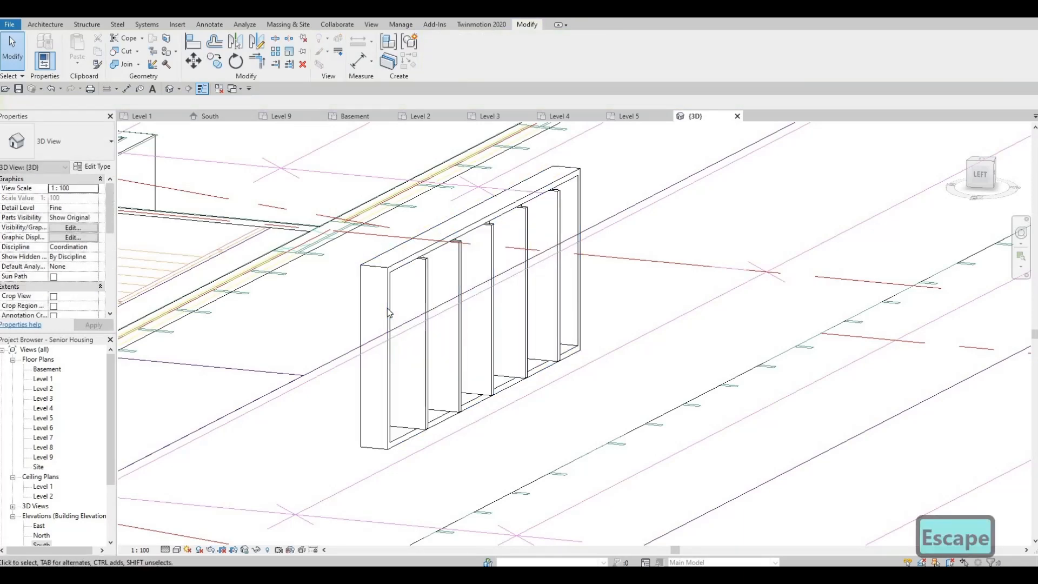
Reduce the outer frame's depth so the mullions project beyond it, and fine-tune its front face slightly outward
{"action": "left_click", "coordinate": [470, 323]}
{"action": "scroll", "coordinate": [479, 311], "scroll_direction": "up", "scroll_amount": 5}
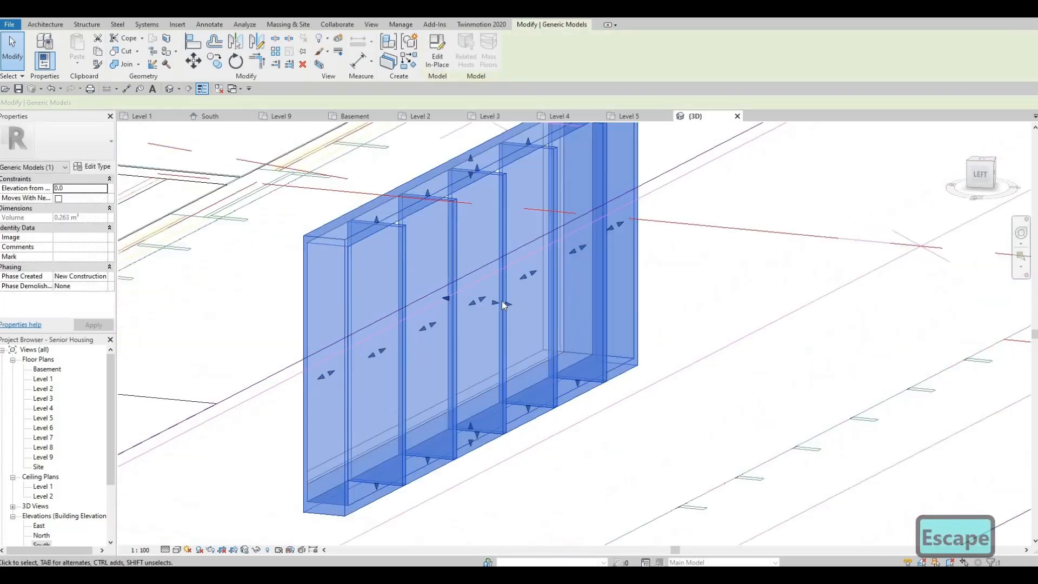
{"action": "left_click_drag", "start_coordinate": [501, 298], "coordinate": [461, 295]}
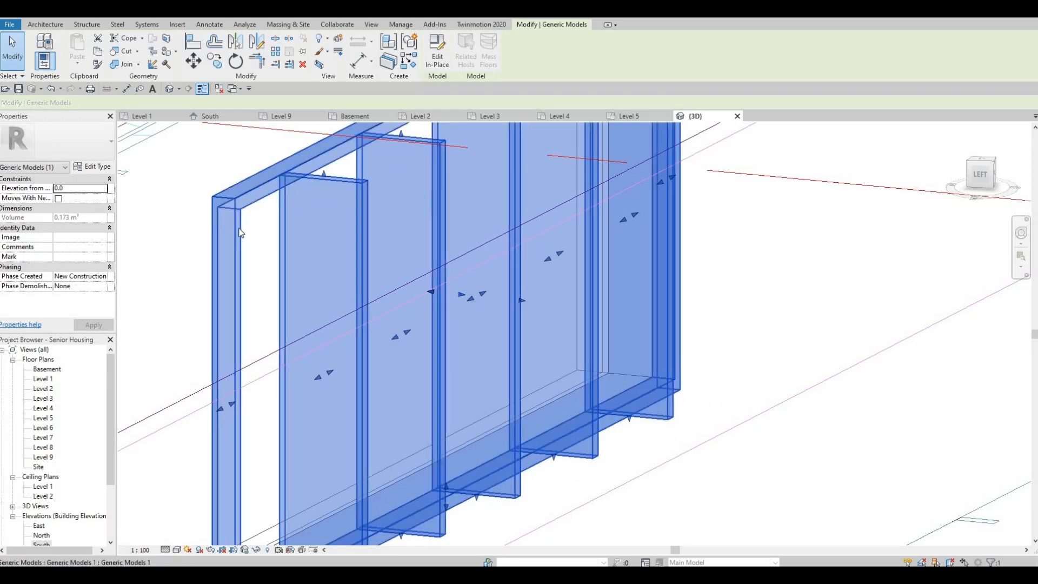
{"action": "key", "text": "Escape"}
{"action": "left_click", "coordinate": [456, 284]}
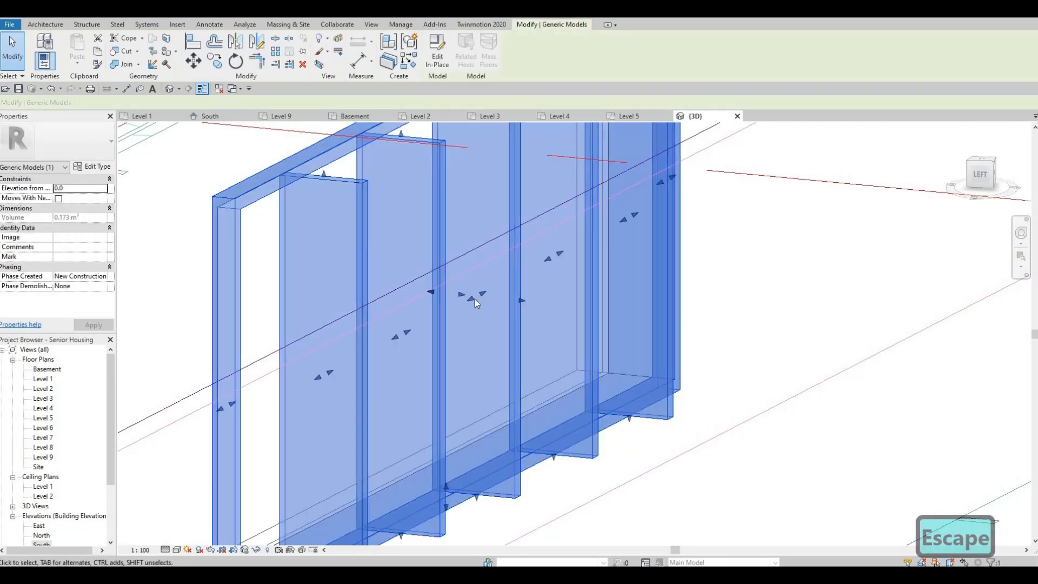
{"action": "left_click_drag", "start_coordinate": [460, 296], "coordinate": [466, 295]}
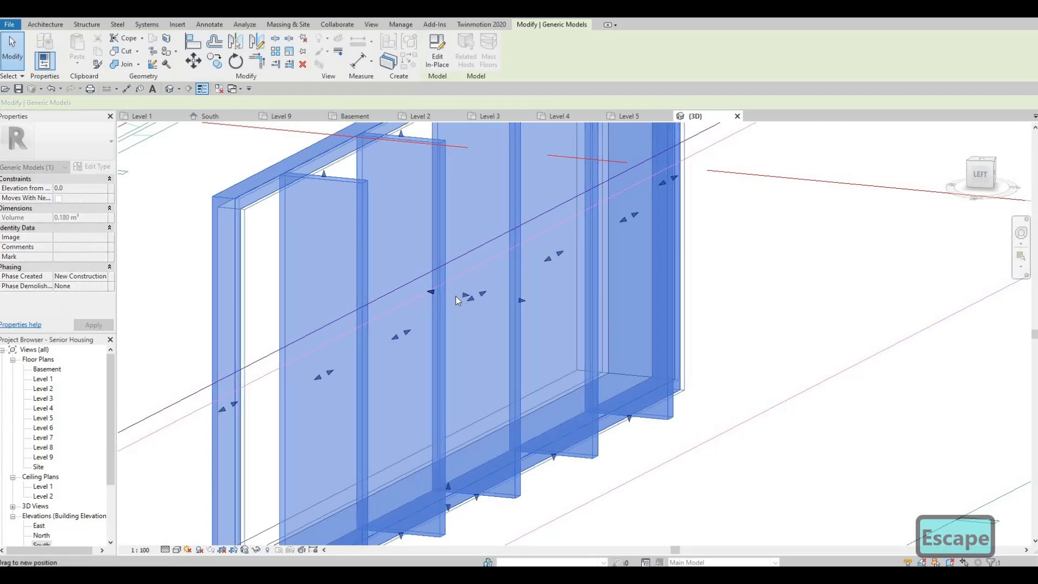
Edit the in-place model, set the outer frame's extrusion end to 100, and finish the model
{"action": "left_click", "coordinate": [433, 60]}
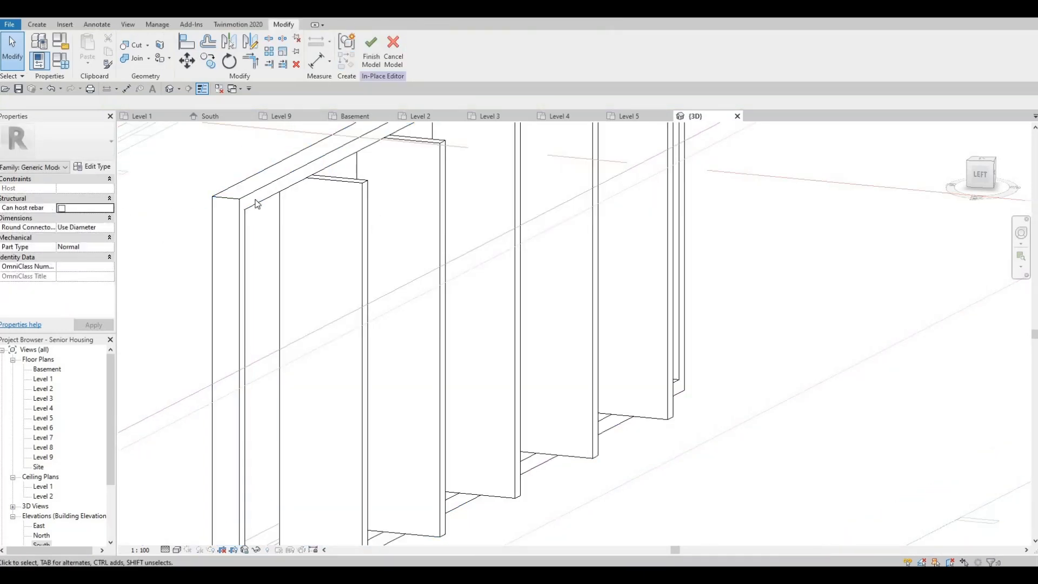
{"action": "left_click", "coordinate": [216, 216]}
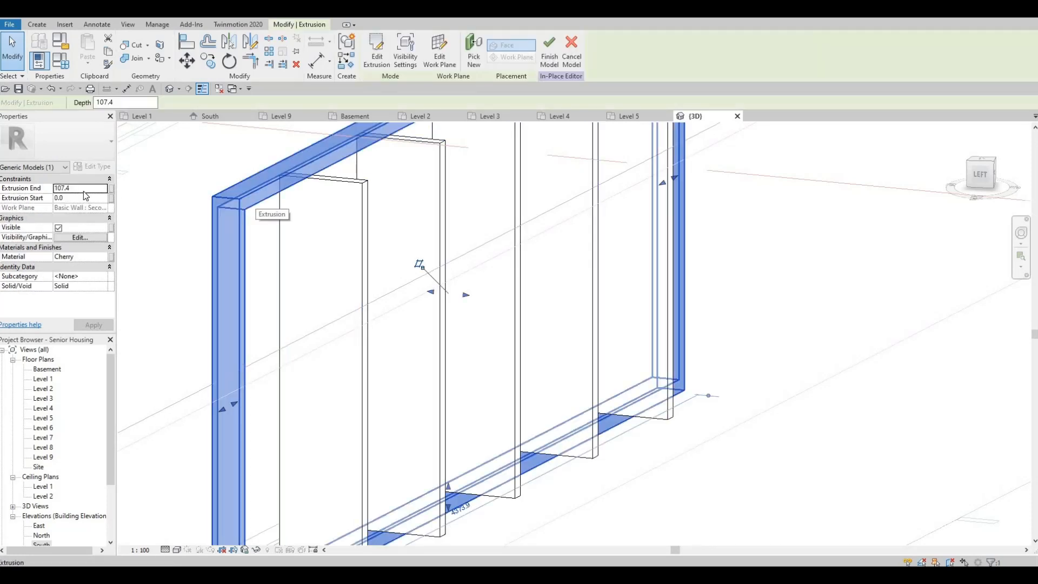
{"action": "left_click", "coordinate": [85, 190]}
{"action": "type", "text": "1"}
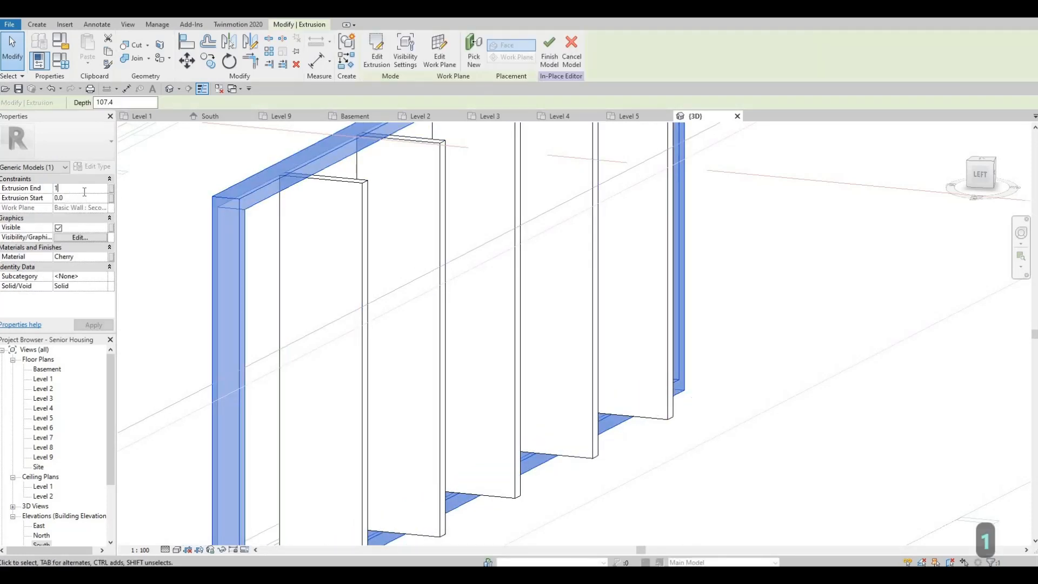
{"action": "type", "text": "00"}
{"action": "left_click", "coordinate": [92, 326]}
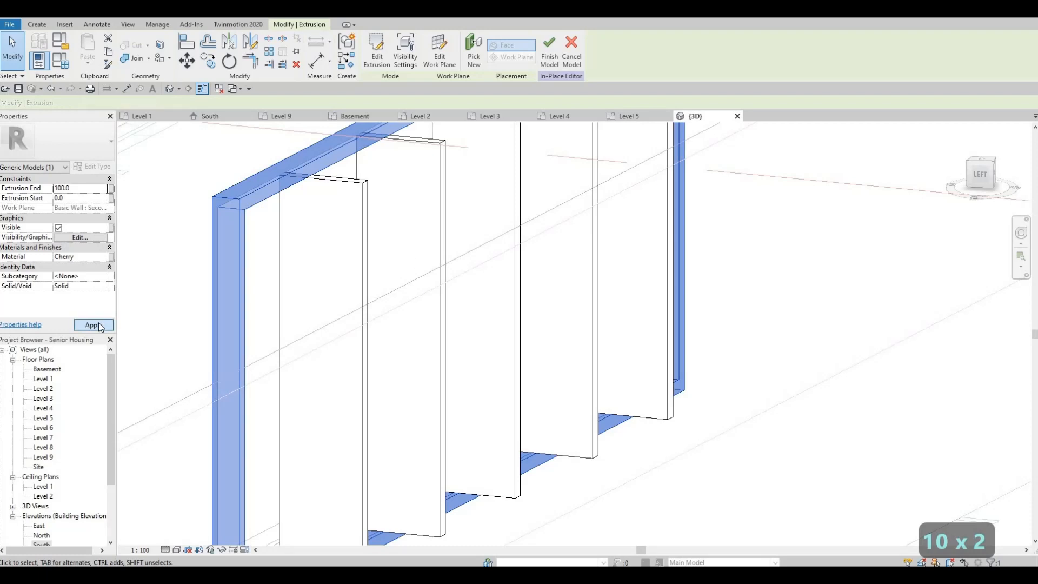
{"action": "left_click", "coordinate": [550, 51]}
{"action": "key", "text": "Escape"}
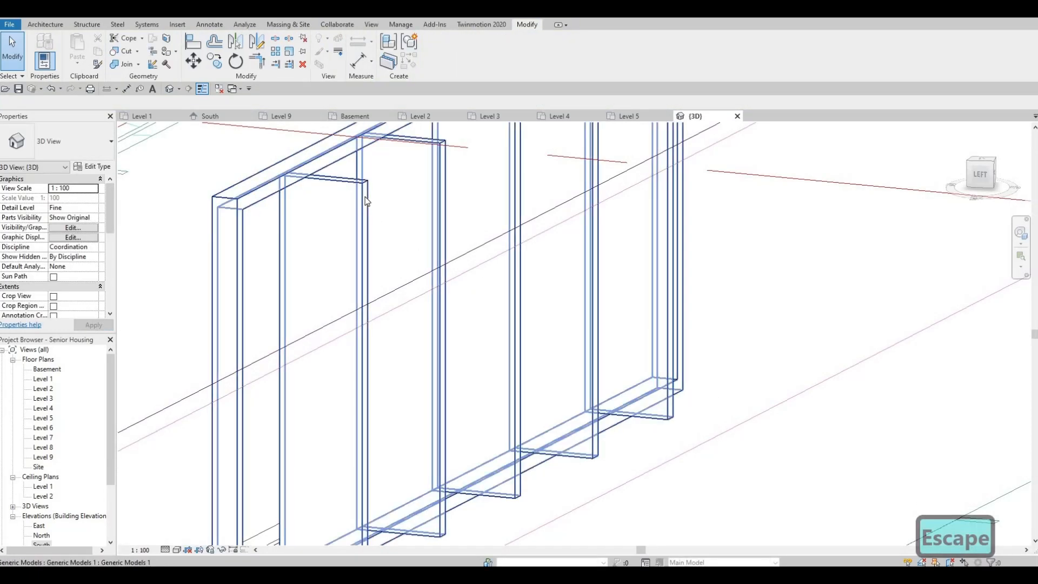
Reopen the in-place model for editing, set the mullions' extrusion end to 300, and finish the model
{"action": "left_click", "coordinate": [346, 149]}
{"action": "left_click", "coordinate": [437, 52]}
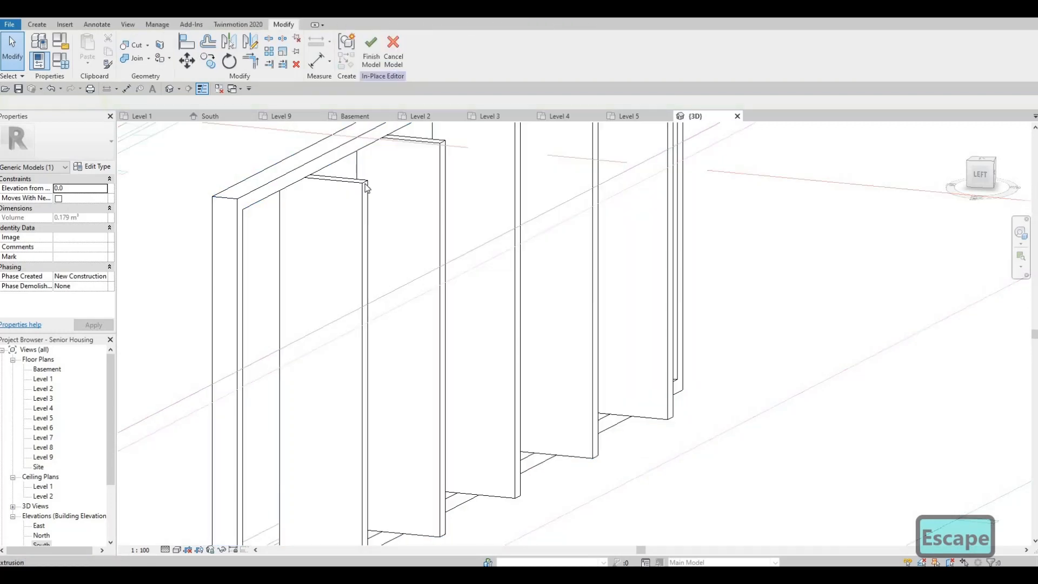
{"action": "left_click", "coordinate": [364, 183]}
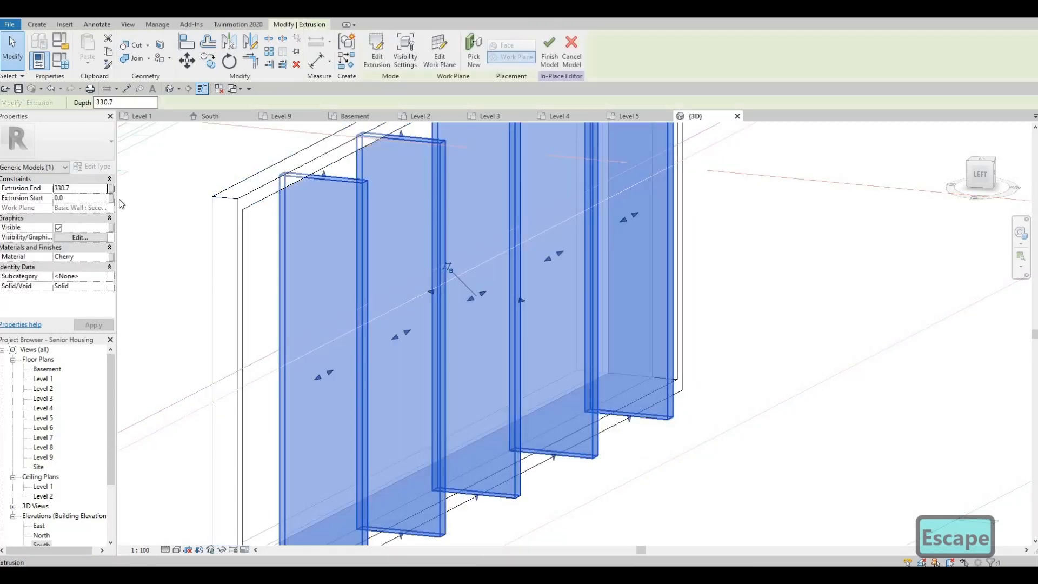
{"action": "left_click", "coordinate": [91, 188]}
{"action": "type", "text": "300"}
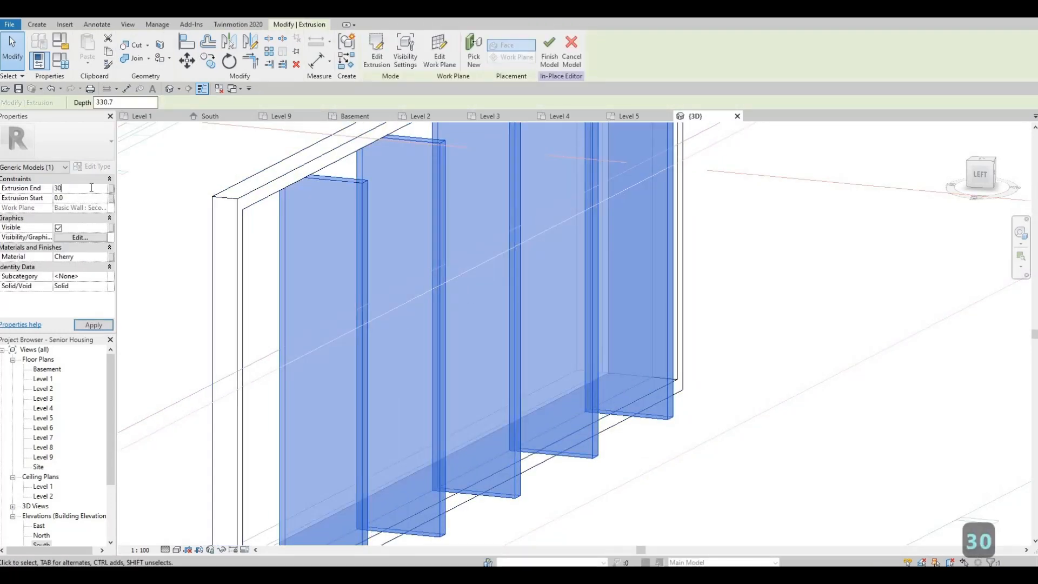
{"action": "key", "text": "Return"}
{"action": "left_click", "coordinate": [95, 325]}
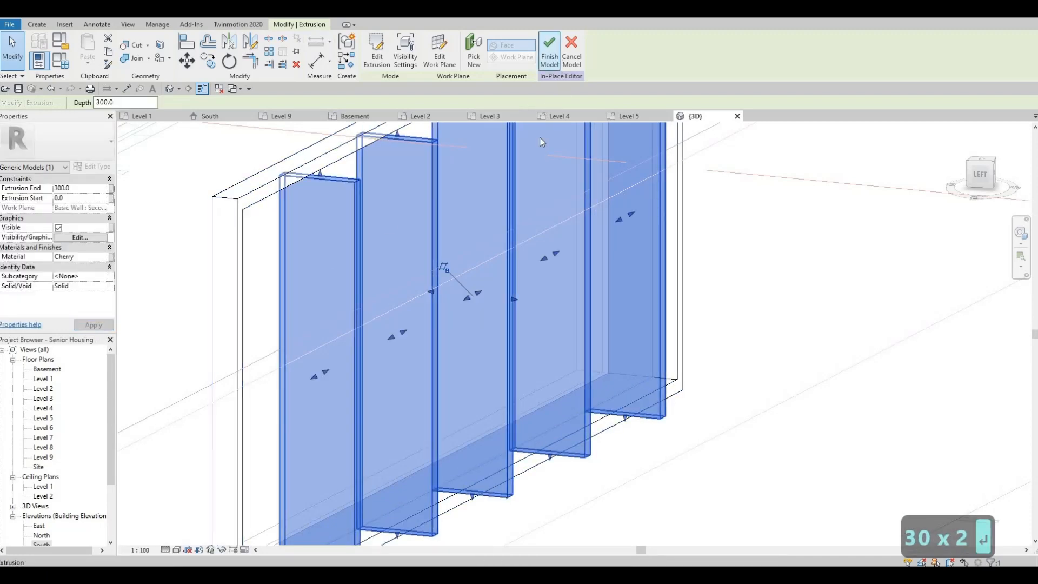
{"action": "left_click", "coordinate": [550, 52]}
{"action": "scroll", "coordinate": [522, 296], "scroll_direction": "down", "scroll_amount": 5}
{"action": "key", "text": "Escape"}
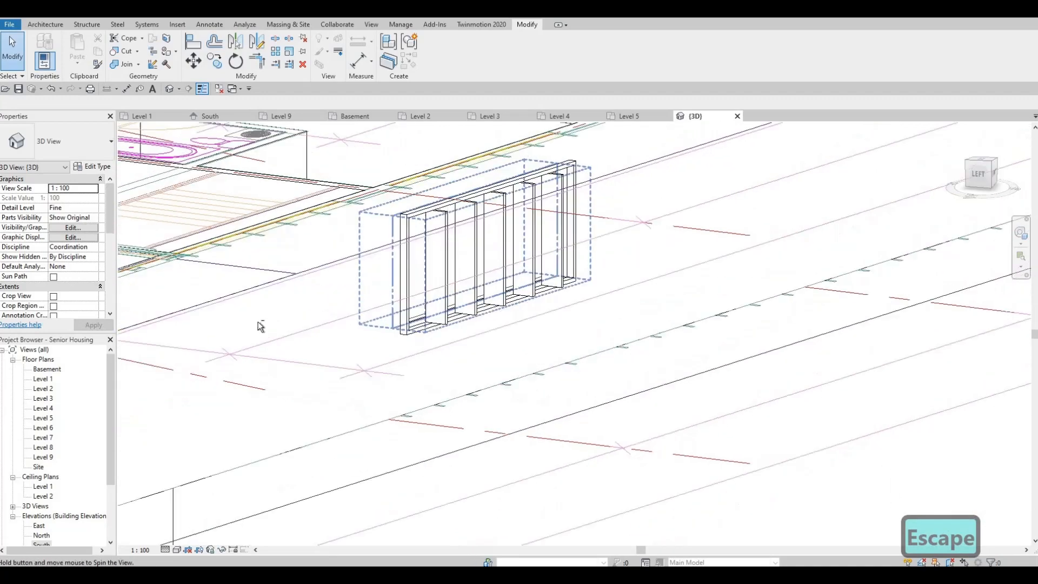
Open the Level 2 floor plan and select the curtain wall together with its in-place frame and mullions
{"action": "middle_click_drag", "start_coordinate": [260, 326], "coordinate": [433, 338], "text": "shift"}
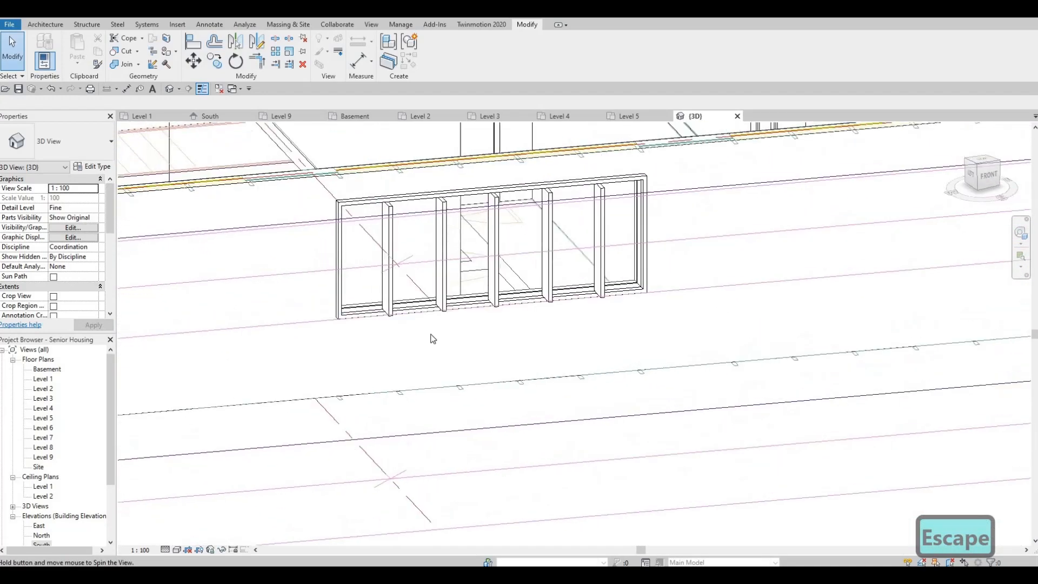
{"action": "left_click", "coordinate": [45, 371]}
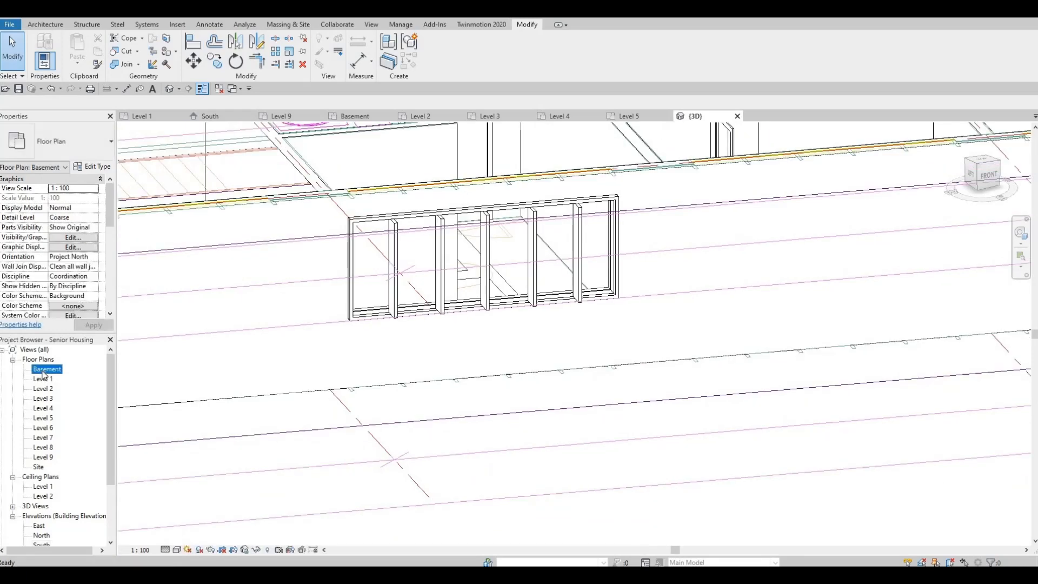
{"action": "double_click", "coordinate": [40, 380]}
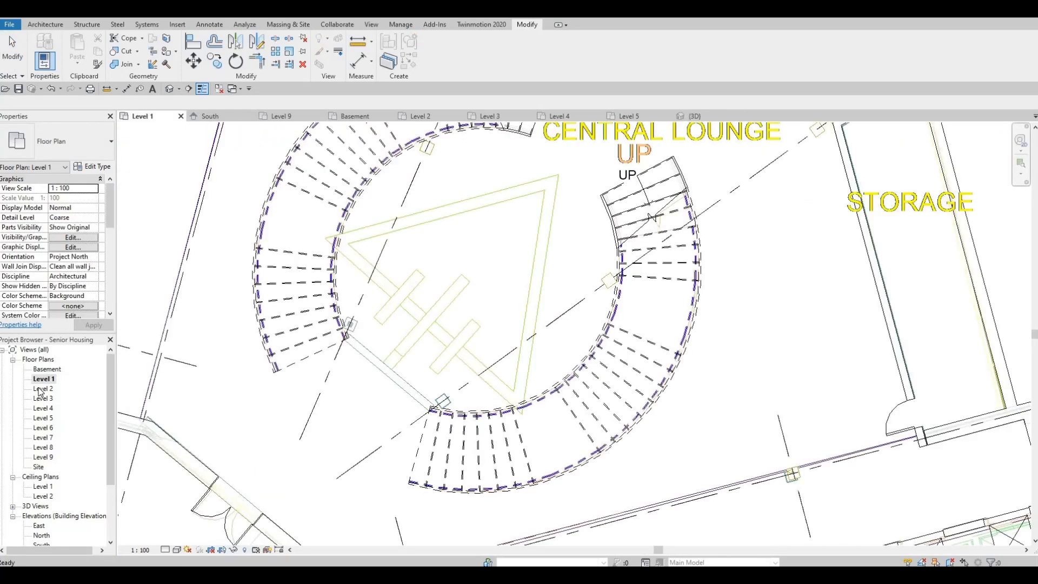
{"action": "double_click", "coordinate": [42, 389]}
{"action": "scroll", "coordinate": [324, 304], "scroll_direction": "down", "scroll_amount": 5}
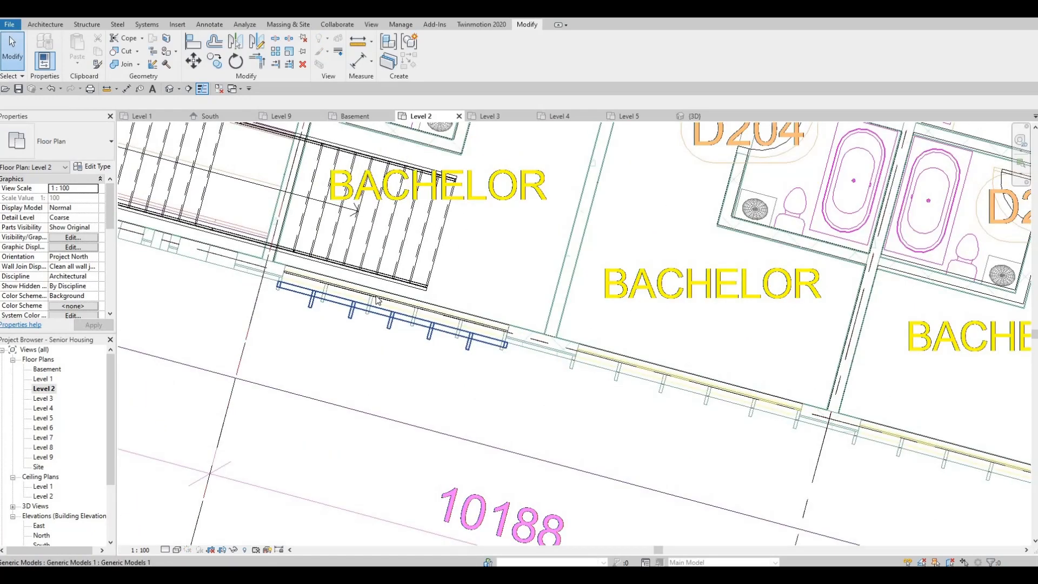
{"action": "scroll", "coordinate": [363, 315], "scroll_direction": "up", "scroll_amount": 2}
{"action": "scroll", "coordinate": [362, 315], "scroll_direction": "up", "scroll_amount": 3}
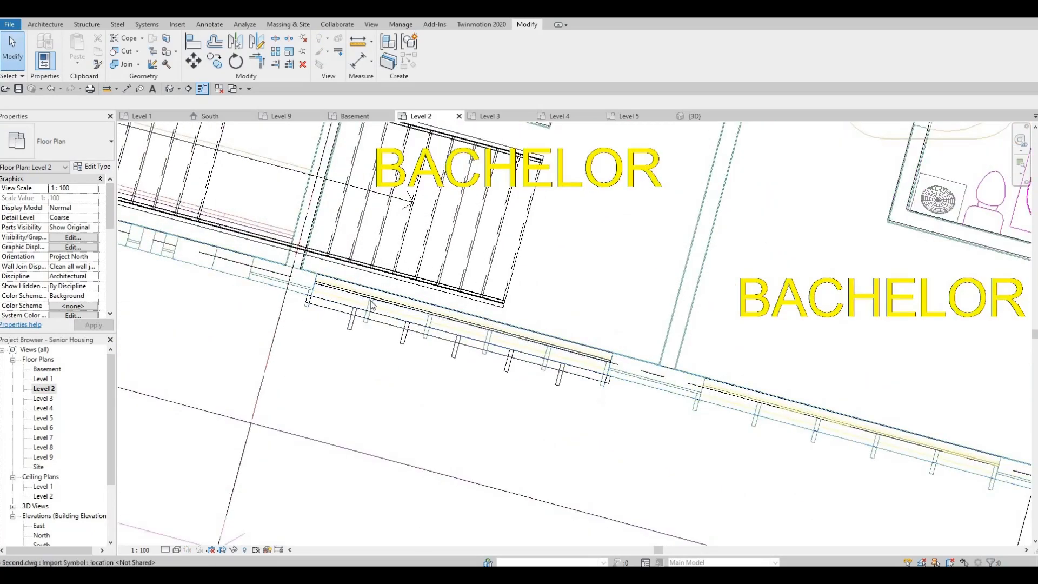
{"action": "left_click", "coordinate": [368, 321]}
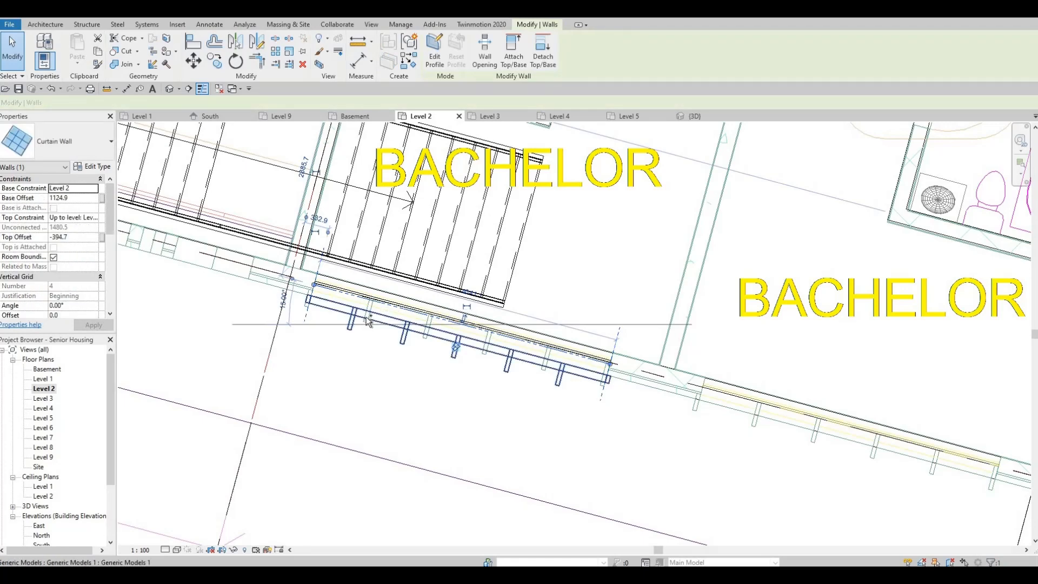
{"action": "left_click", "coordinate": [367, 321], "text": "ctrl"}
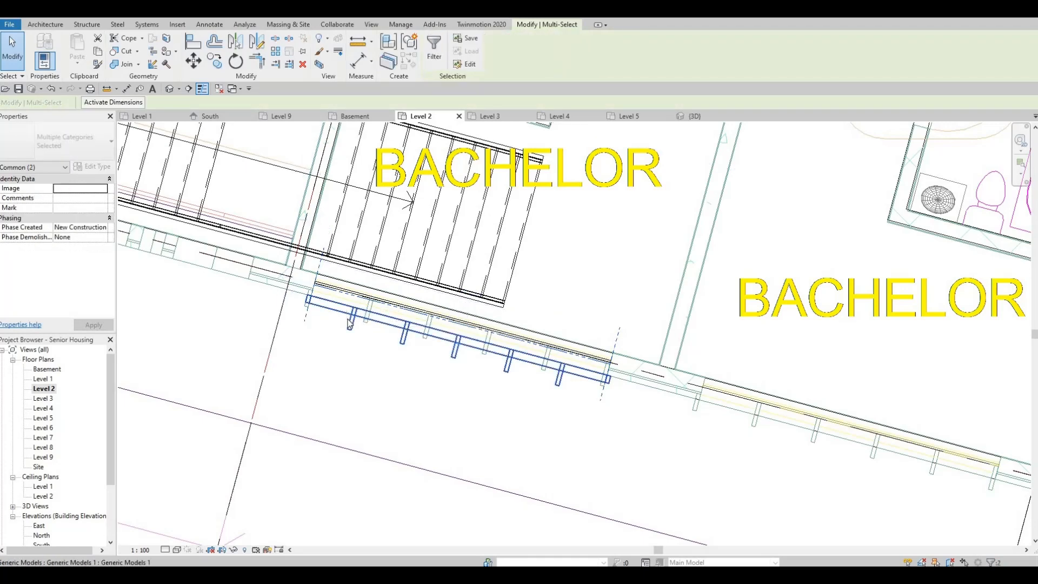
Copy the selected window with multiple copies enabled, from its inner wall corner to the matching corner of the next Bachelor window
{"action": "scroll", "coordinate": [348, 313], "scroll_direction": "up", "scroll_amount": 2}
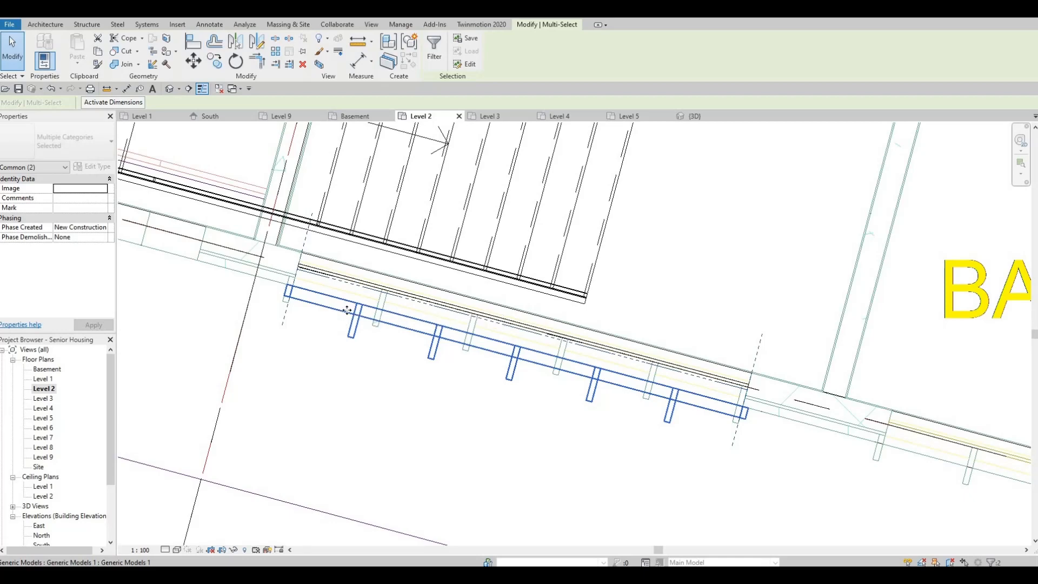
{"action": "scroll", "coordinate": [346, 311], "scroll_direction": "down", "scroll_amount": 2}
{"action": "middle_click_drag", "start_coordinate": [348, 189], "coordinate": [286, 186]}
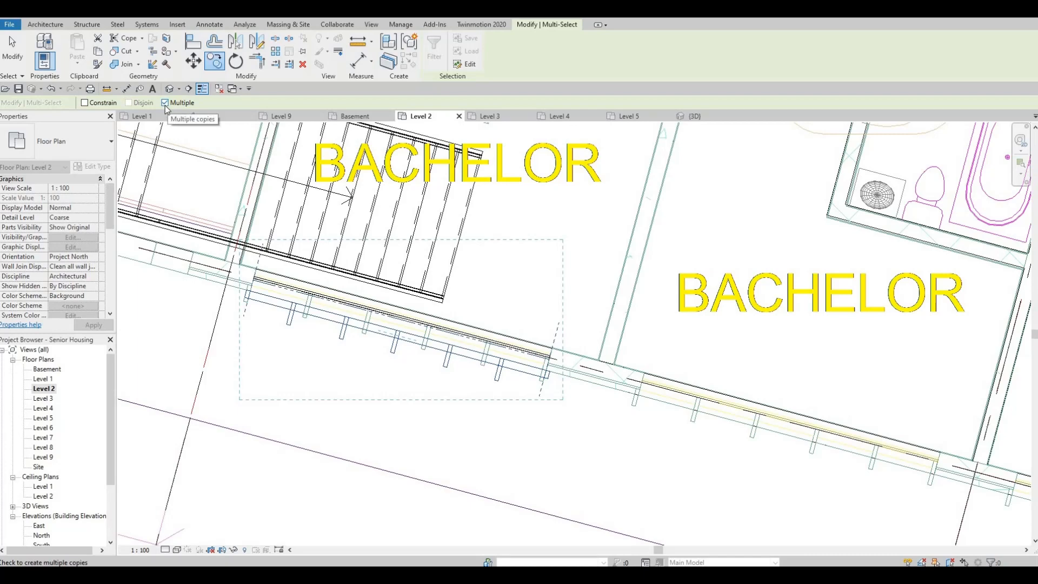
{"action": "left_click", "coordinate": [544, 364]}
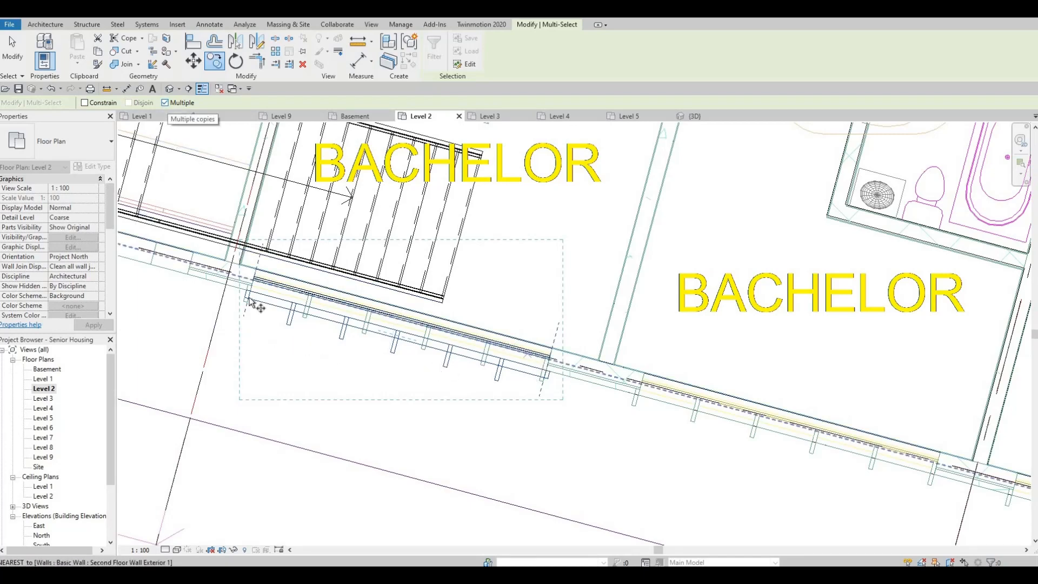
{"action": "scroll", "coordinate": [263, 270], "scroll_direction": "up", "scroll_amount": 4}
{"action": "scroll", "coordinate": [265, 249], "scroll_direction": "up", "scroll_amount": 3}
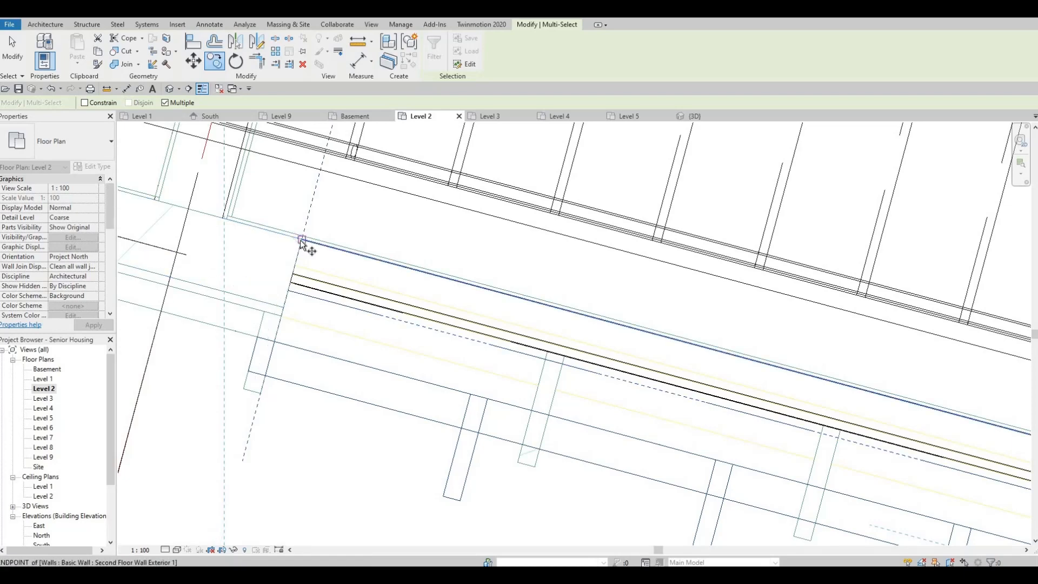
{"action": "scroll", "coordinate": [403, 255], "scroll_direction": "down", "scroll_amount": 4}
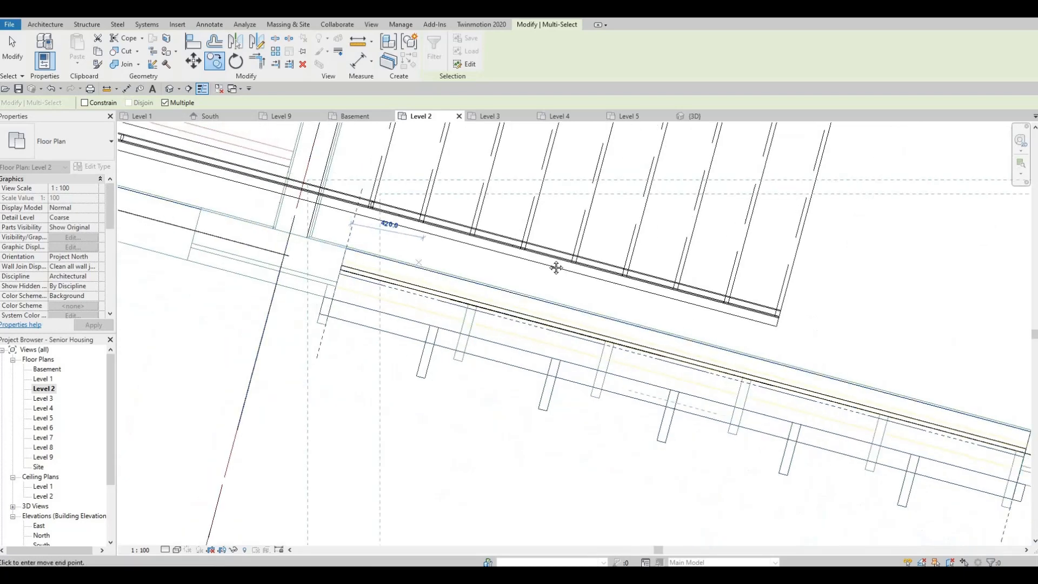
{"action": "scroll", "coordinate": [405, 269], "scroll_direction": "up", "scroll_amount": 3}
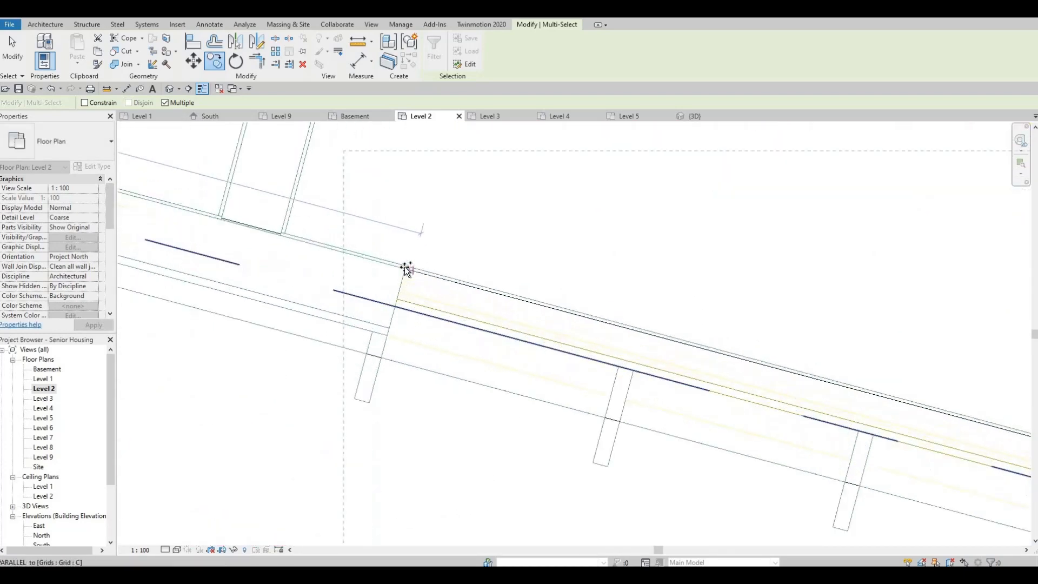
{"action": "left_click", "coordinate": [405, 267]}
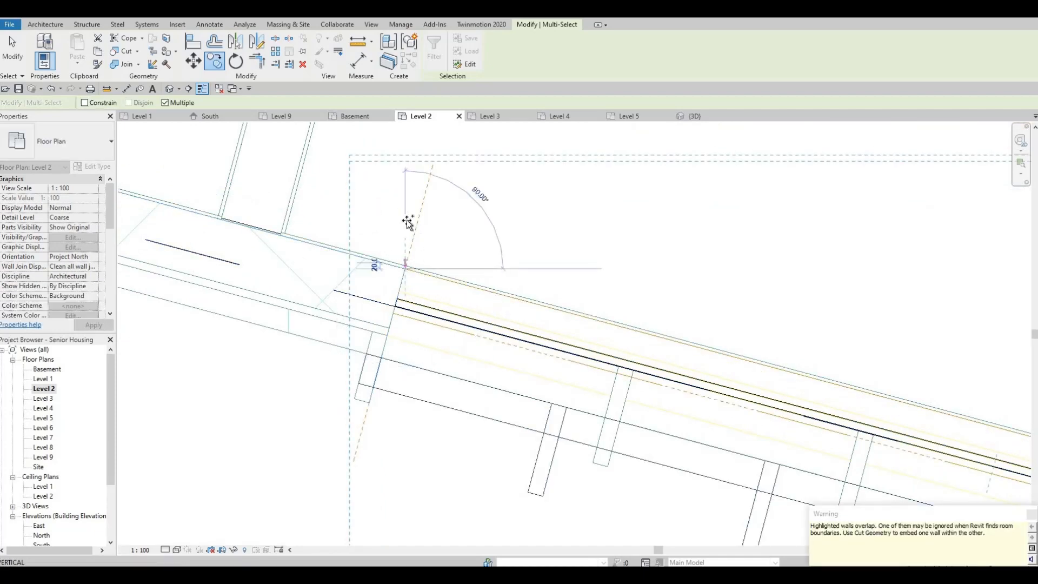
Place two more copies of the window at the inner corners of the remaining two Bachelor windows before the Common Lounge
{"action": "scroll", "coordinate": [405, 222], "scroll_direction": "down", "scroll_amount": 4}
{"action": "scroll", "coordinate": [478, 285], "scroll_direction": "down", "scroll_amount": 2}
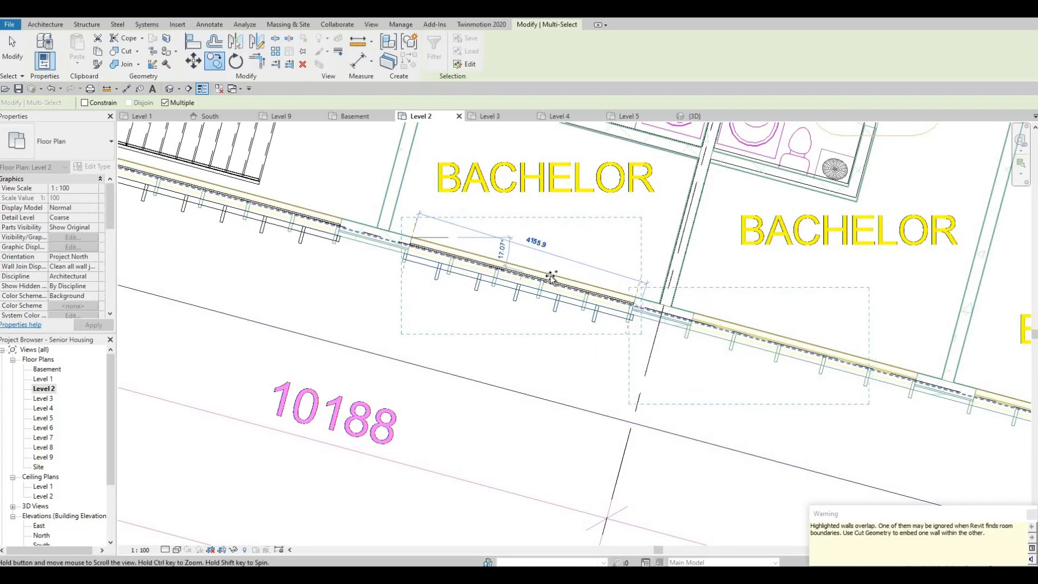
{"action": "middle_click_drag", "start_coordinate": [687, 310], "coordinate": [538, 288]}
{"action": "scroll", "coordinate": [526, 301], "scroll_direction": "up", "scroll_amount": 5}
{"action": "left_click", "coordinate": [514, 308]}
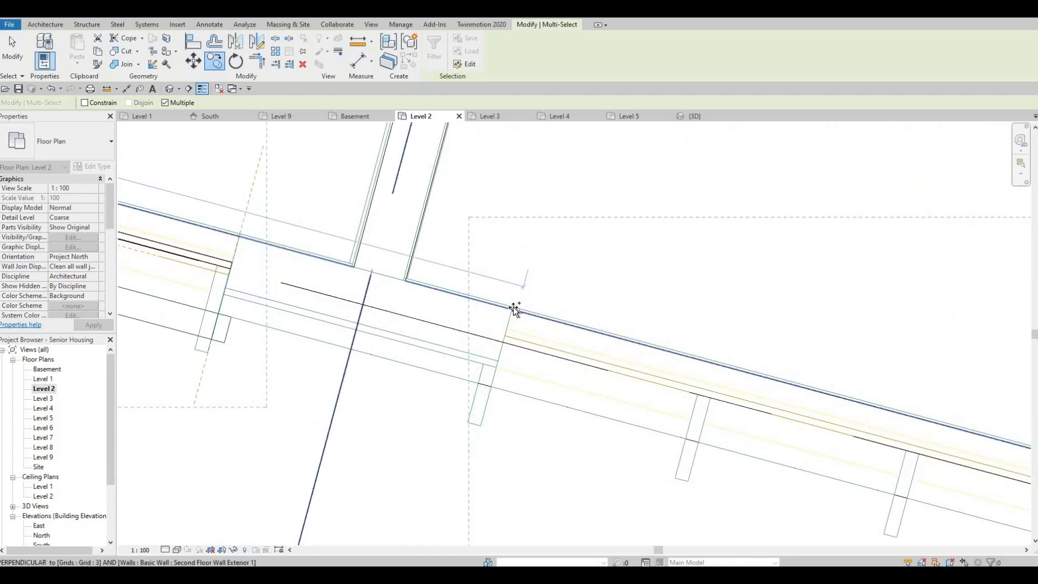
{"action": "scroll", "coordinate": [668, 328], "scroll_direction": "down", "scroll_amount": 5}
{"action": "middle_click_drag", "start_coordinate": [749, 350], "coordinate": [352, 254]}
{"action": "scroll", "coordinate": [574, 312], "scroll_direction": "up", "scroll_amount": 1}
{"action": "scroll", "coordinate": [575, 312], "scroll_direction": "up", "scroll_amount": 3}
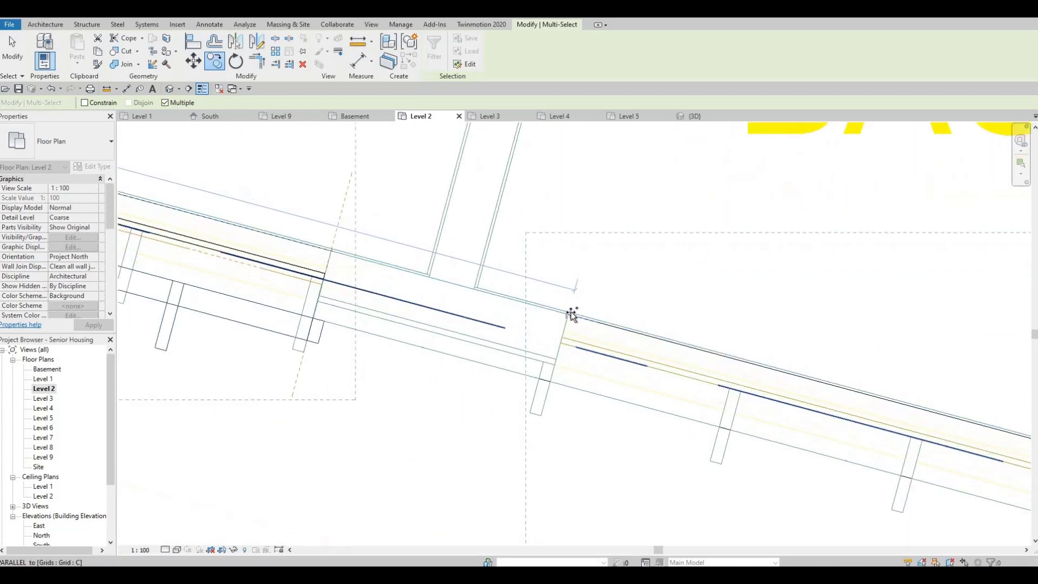
{"action": "left_click", "coordinate": [569, 313]}
Place a window copy at the inner corner of the first Bachelor window beyond the Common Lounge
{"action": "scroll", "coordinate": [577, 246], "scroll_direction": "down", "scroll_amount": 6}
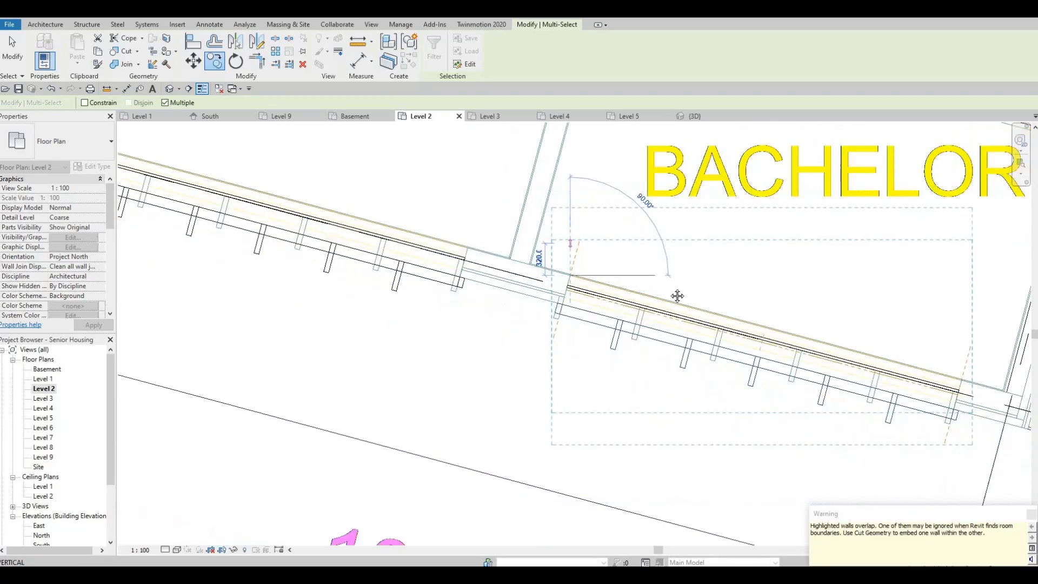
{"action": "middle_click_drag", "start_coordinate": [683, 301], "coordinate": [616, 312]}
{"action": "scroll", "coordinate": [617, 314], "scroll_direction": "down", "scroll_amount": 4}
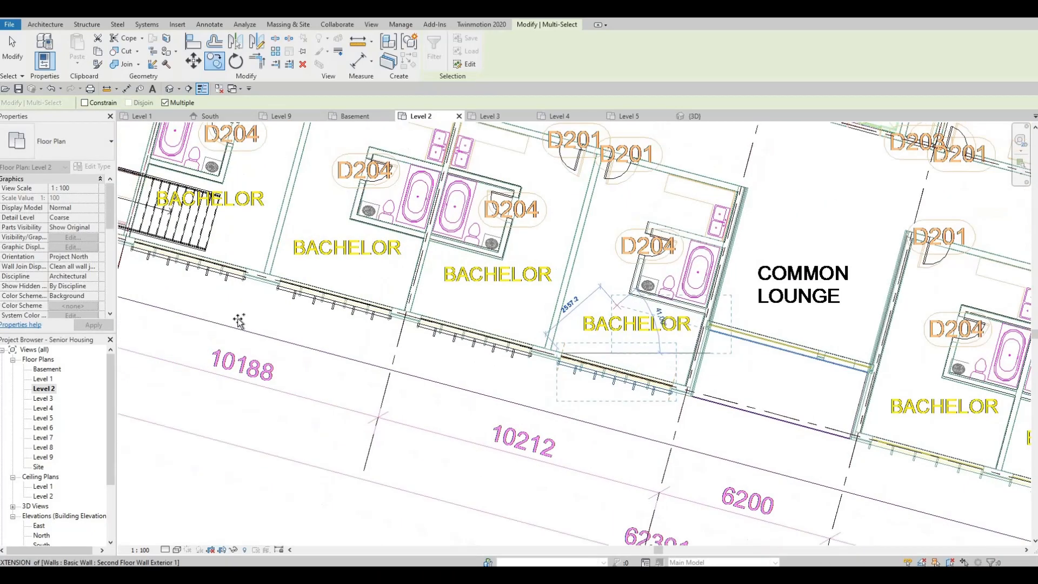
{"action": "left_click", "coordinate": [613, 373]}
{"action": "middle_click_drag", "start_coordinate": [848, 447], "coordinate": [524, 324]}
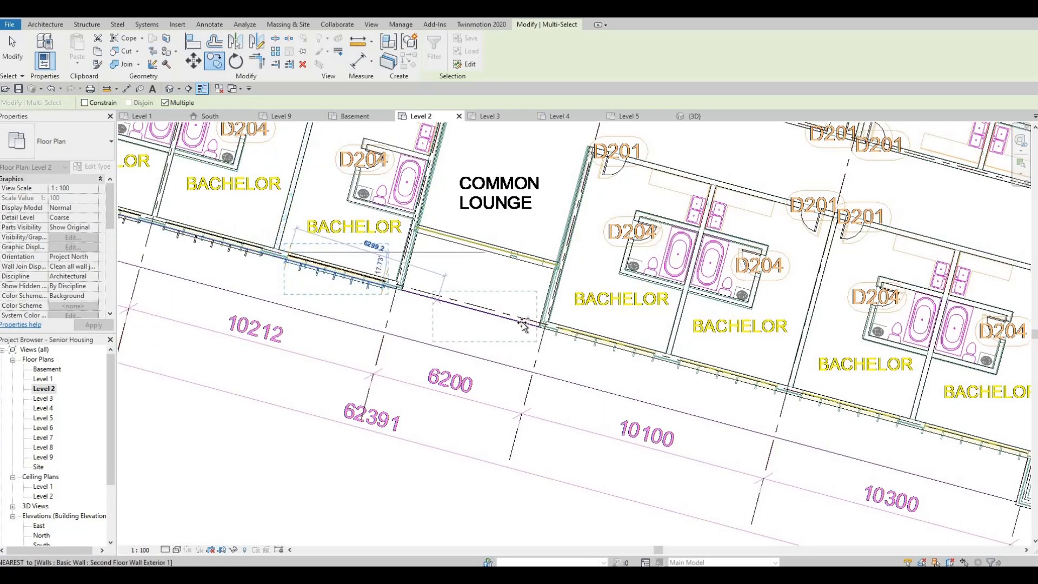
{"action": "scroll", "coordinate": [573, 330], "scroll_direction": "up", "scroll_amount": 3}
{"action": "scroll", "coordinate": [552, 324], "scroll_direction": "up", "scroll_amount": 4}
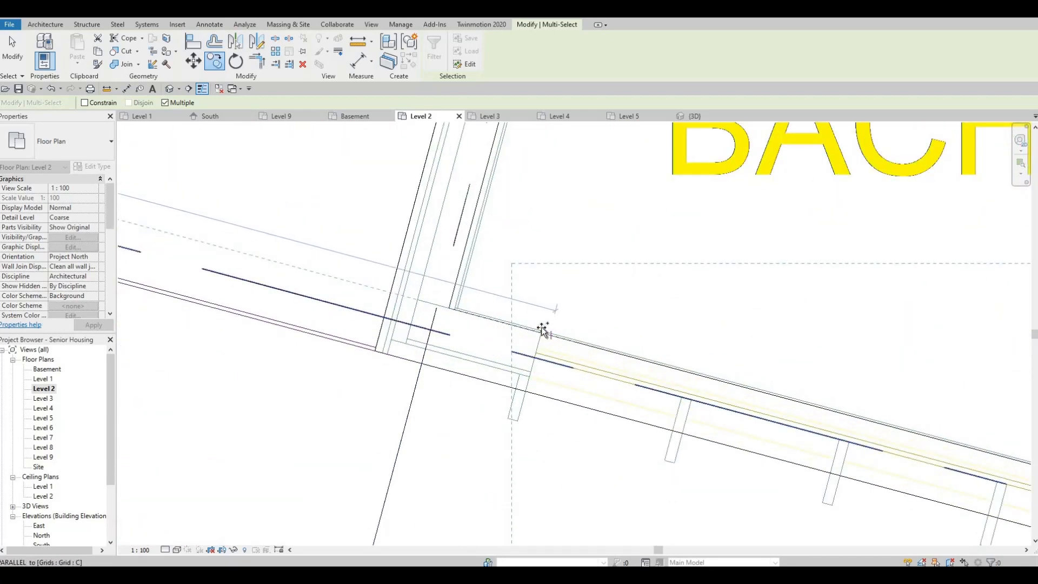
{"action": "left_click", "coordinate": [542, 292]}
Place window copies at the inner corners of the second and third Bachelor windows past the Common Lounge
{"action": "scroll", "coordinate": [543, 292], "scroll_direction": "down", "scroll_amount": 5}
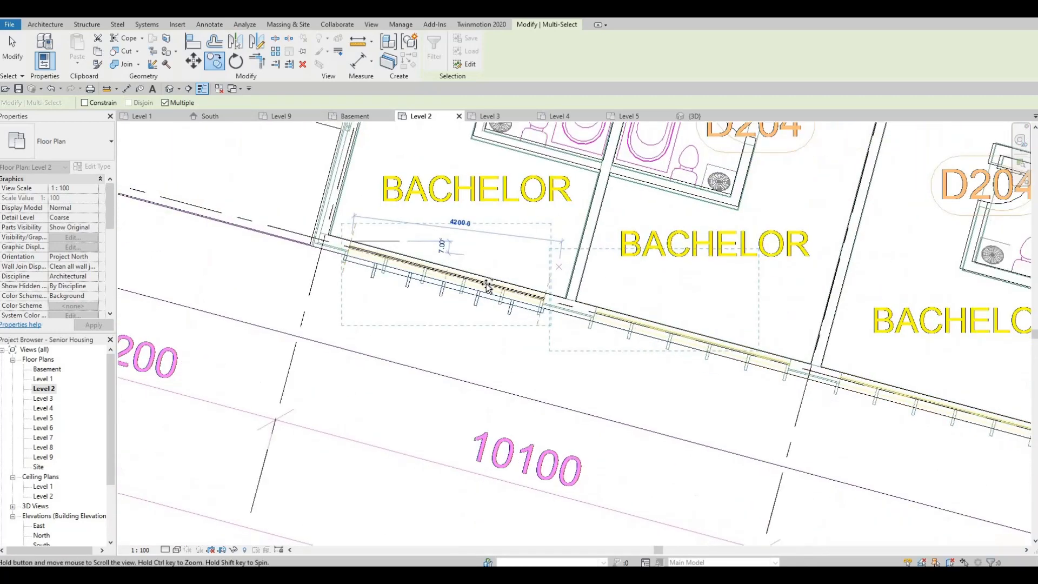
{"action": "scroll", "coordinate": [544, 291], "scroll_direction": "up", "scroll_amount": 4}
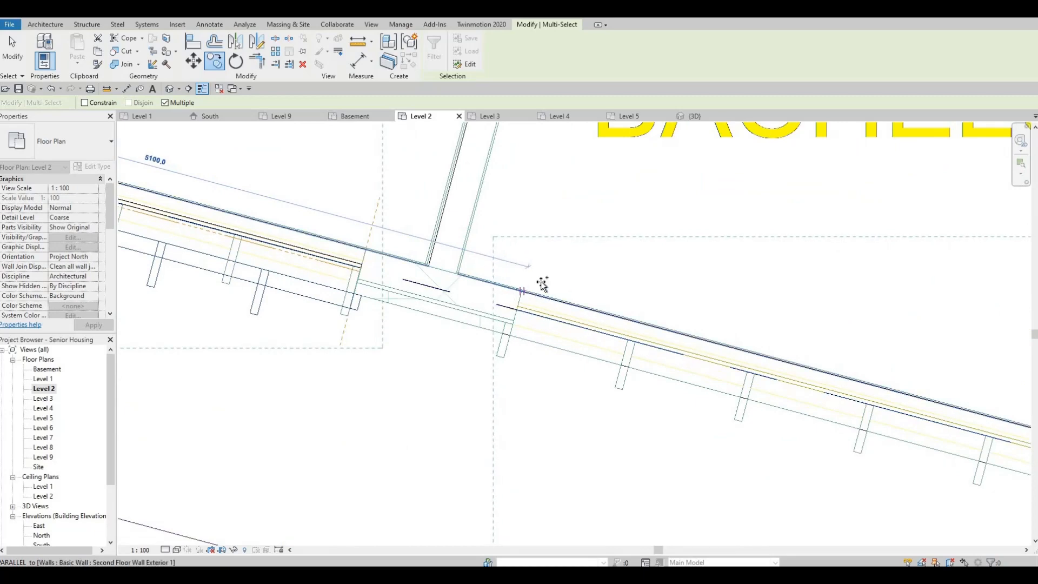
{"action": "left_click", "coordinate": [524, 287]}
{"action": "scroll", "coordinate": [544, 287], "scroll_direction": "down", "scroll_amount": 4}
{"action": "middle_click_drag", "start_coordinate": [814, 345], "coordinate": [547, 306]}
{"action": "scroll", "coordinate": [543, 307], "scroll_direction": "up", "scroll_amount": 5}
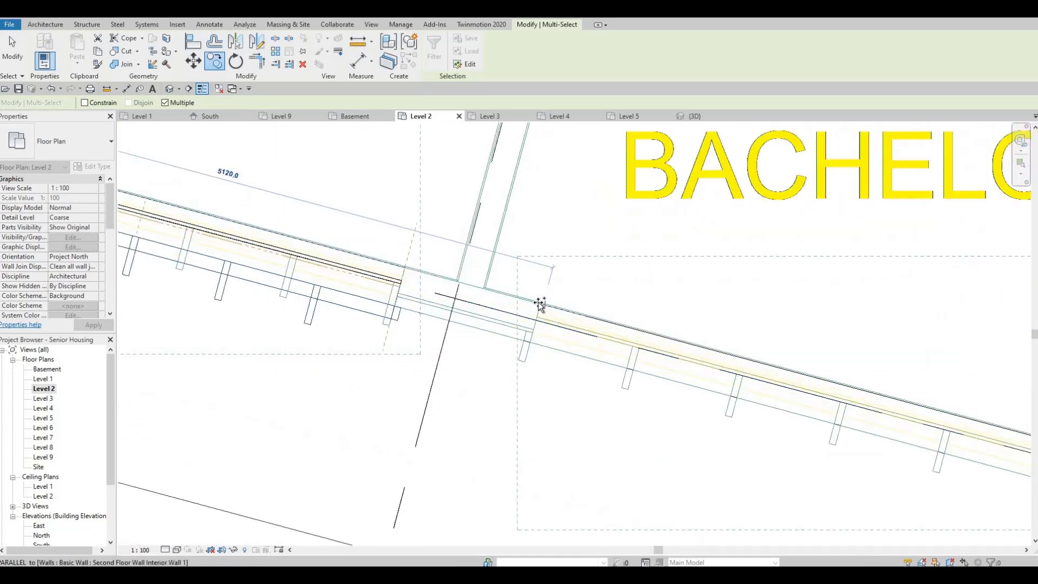
{"action": "left_click", "coordinate": [551, 272]}
{"action": "scroll", "coordinate": [573, 282], "scroll_direction": "down", "scroll_amount": 6}
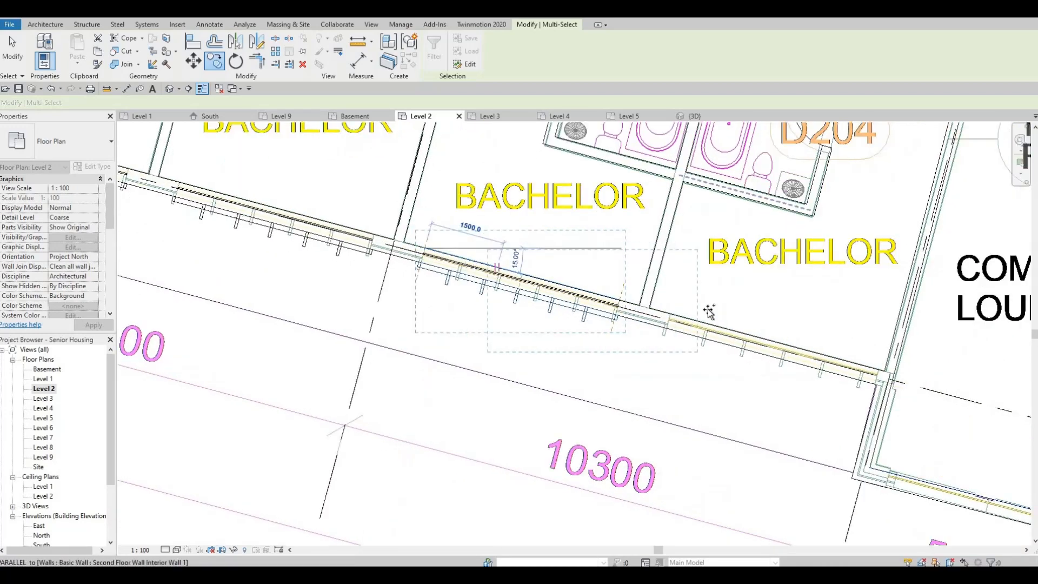
Place the final window copy at the inner wall corner of the fourth Bachelor window past the Common Lounge, then finish copying
{"action": "left_click", "coordinate": [710, 312]}
{"action": "scroll", "coordinate": [695, 312], "scroll_direction": "up", "scroll_amount": 3}
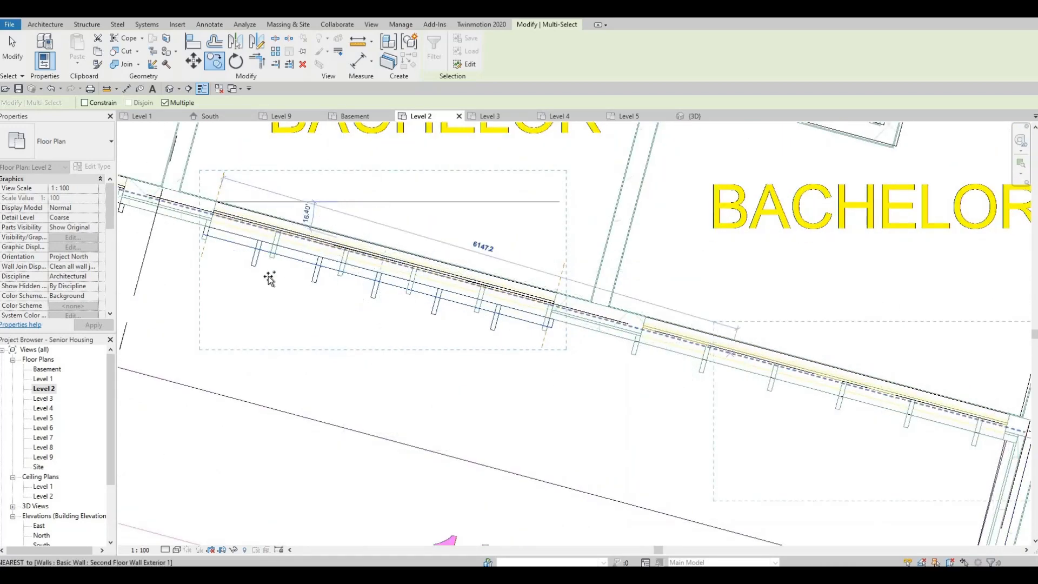
{"action": "scroll", "coordinate": [627, 319], "scroll_direction": "up", "scroll_amount": 4}
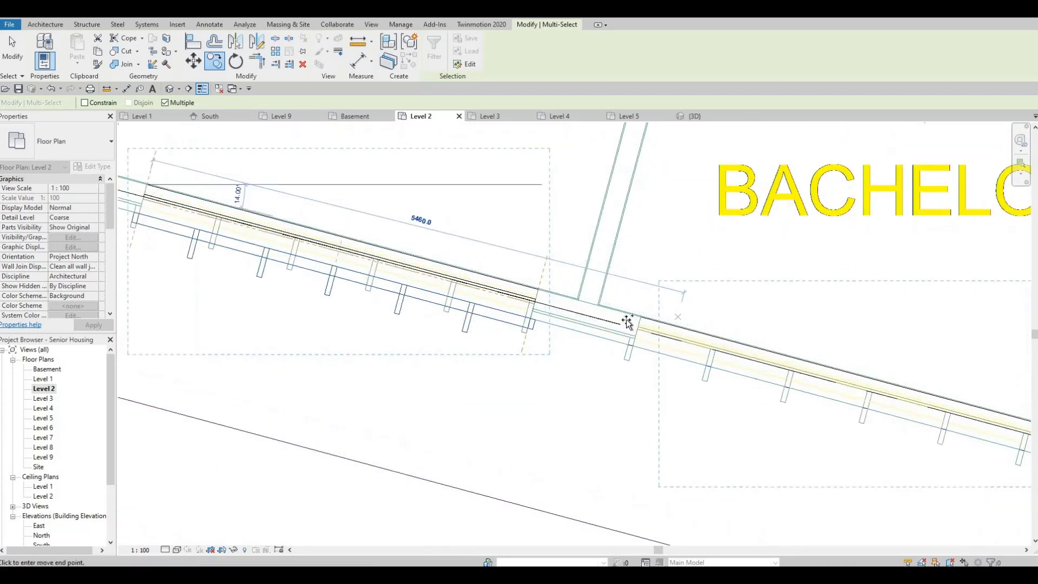
{"action": "left_click", "coordinate": [579, 259]}
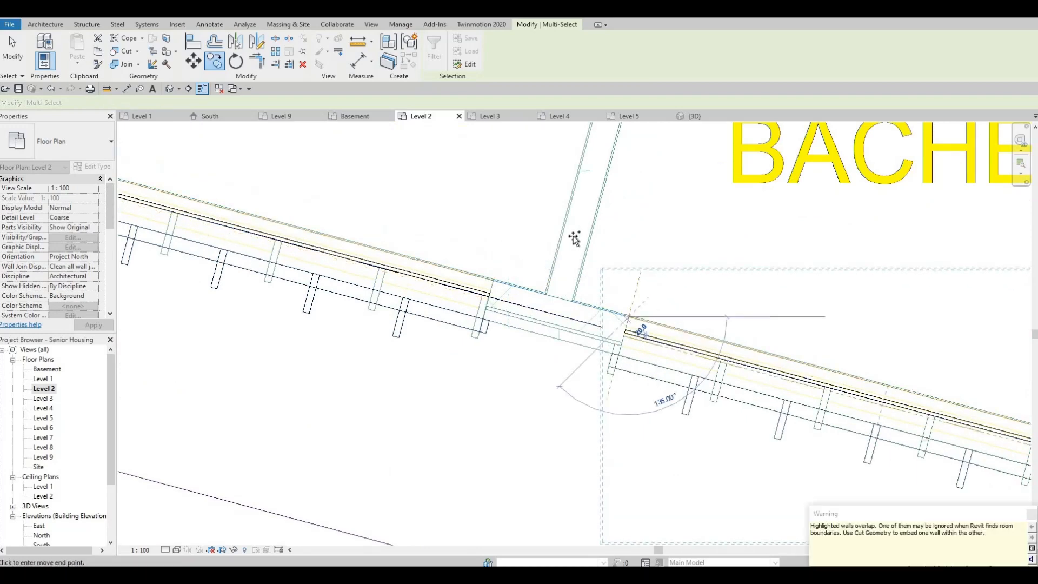
{"action": "scroll", "coordinate": [589, 241], "scroll_direction": "down", "scroll_amount": 5}
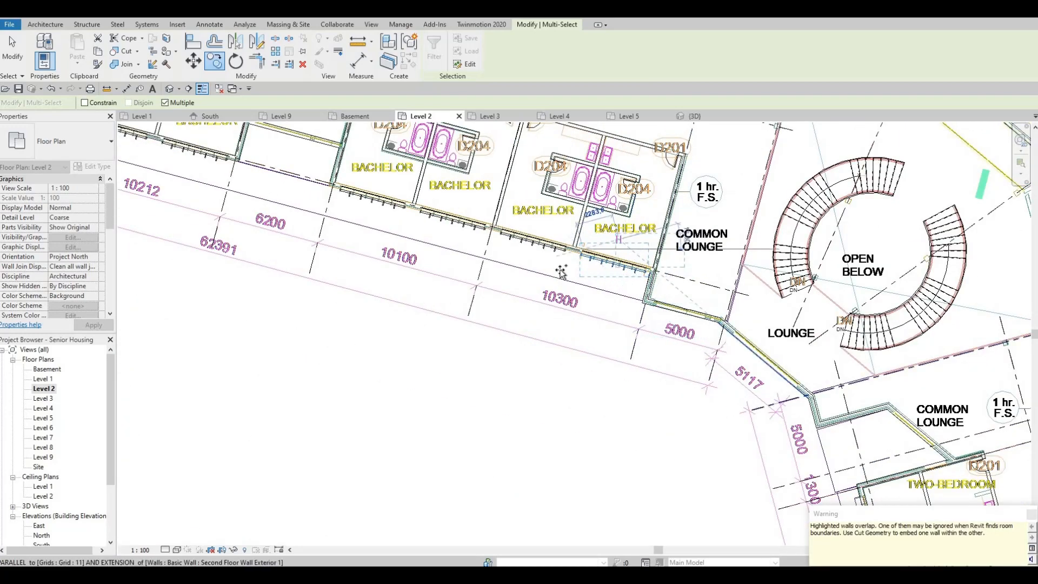
{"action": "scroll", "coordinate": [605, 238], "scroll_direction": "up", "scroll_amount": 5}
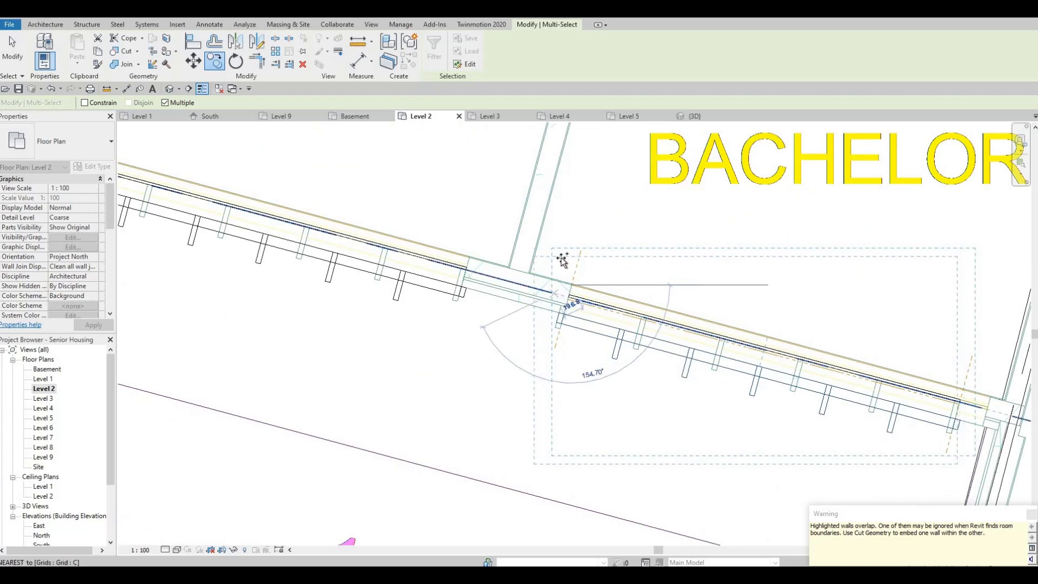
{"action": "scroll", "coordinate": [568, 259], "scroll_direction": "down", "scroll_amount": 5}
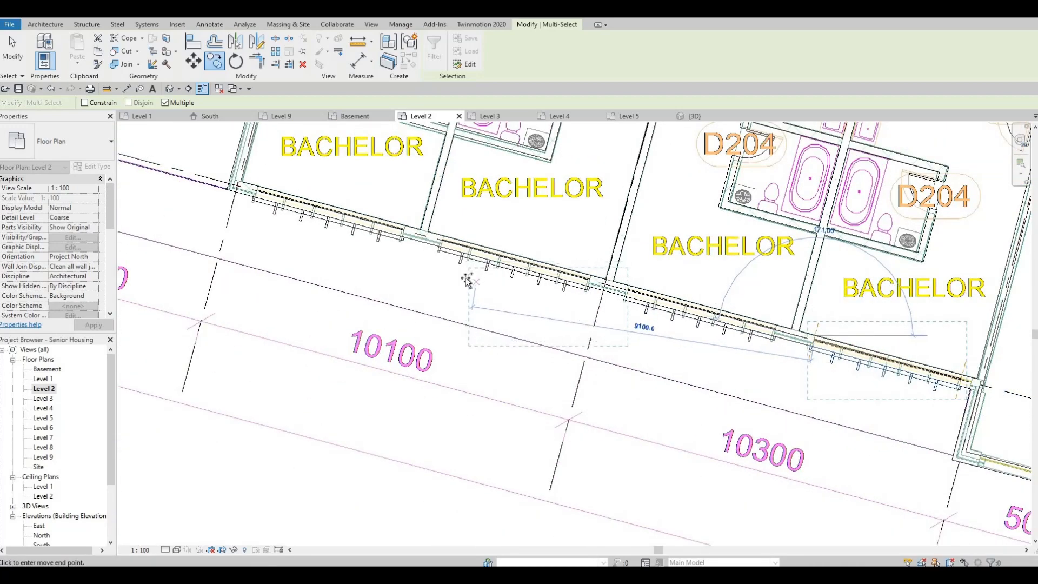
{"action": "scroll", "coordinate": [466, 280], "scroll_direction": "down", "scroll_amount": 2}
{"action": "middle_click_drag", "start_coordinate": [157, 188], "coordinate": [291, 203]}
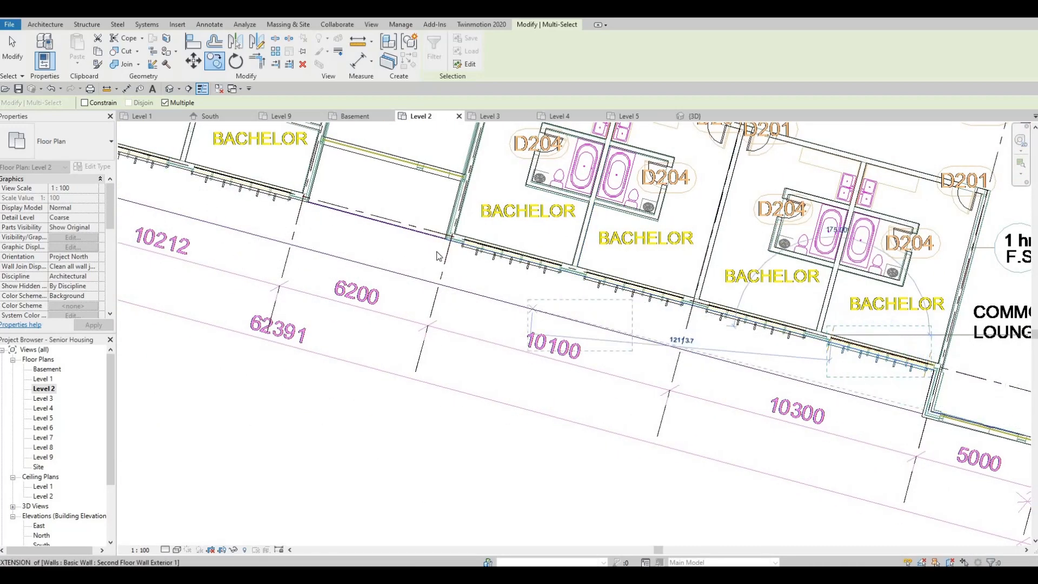
{"action": "middle_click_drag", "start_coordinate": [438, 255], "coordinate": [677, 325]}
{"action": "key", "text": "Escape"}
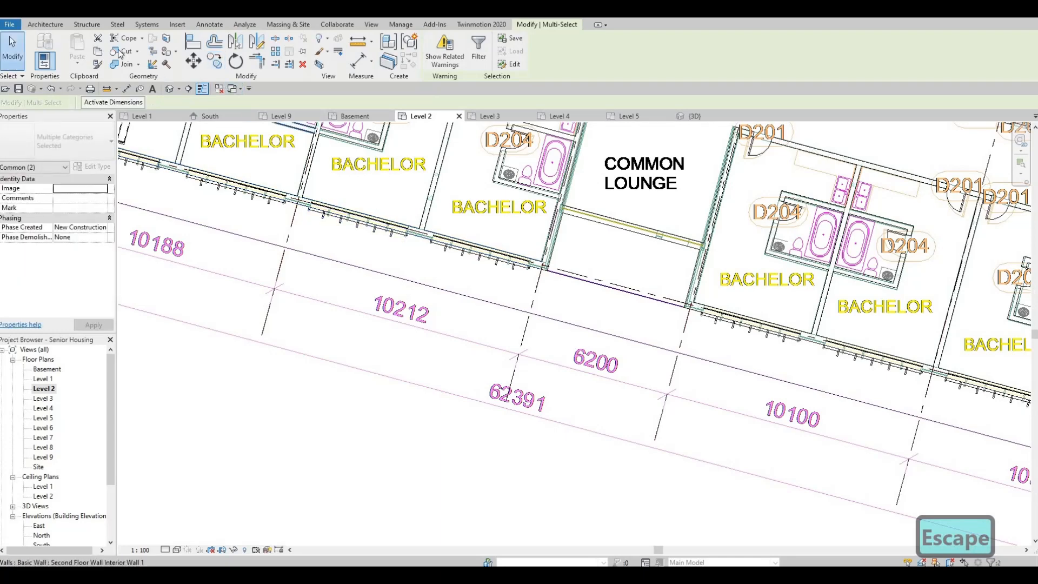
Cut the exterior wall with the copied curtain walls of the Bachelor rooms between the stair and the first Common Lounge
{"action": "middle_click_drag", "start_coordinate": [210, 167], "coordinate": [460, 297]}
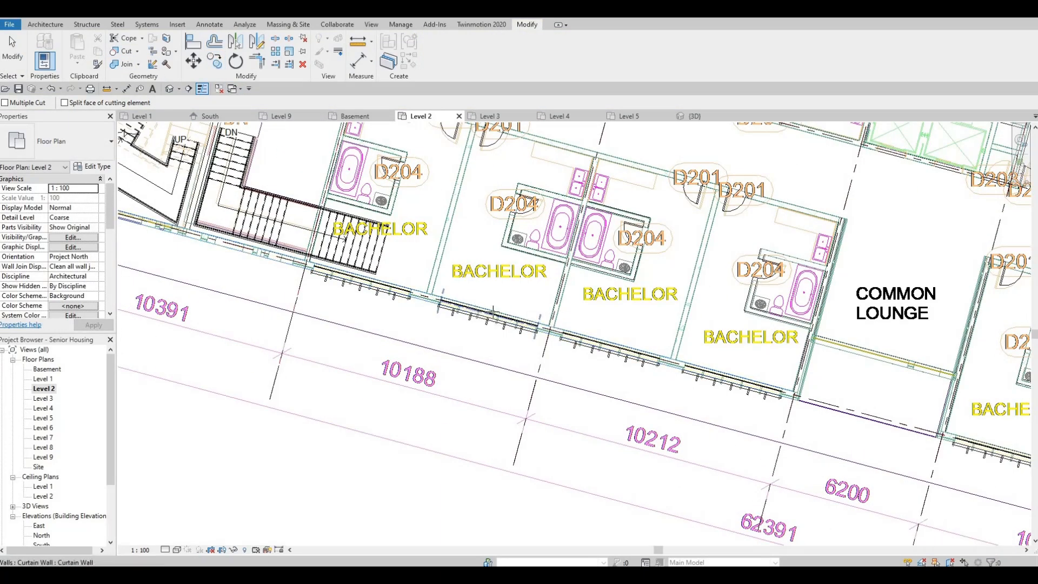
{"action": "left_click", "coordinate": [592, 345]}
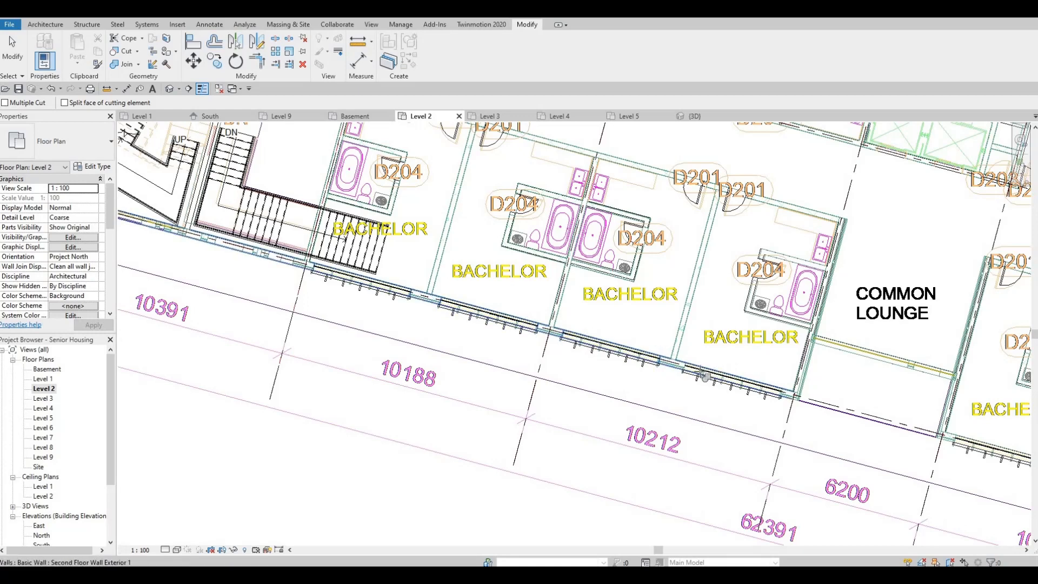
{"action": "middle_click_drag", "start_coordinate": [732, 403], "coordinate": [511, 362]}
{"action": "middle_click_drag", "start_coordinate": [943, 421], "coordinate": [476, 374]}
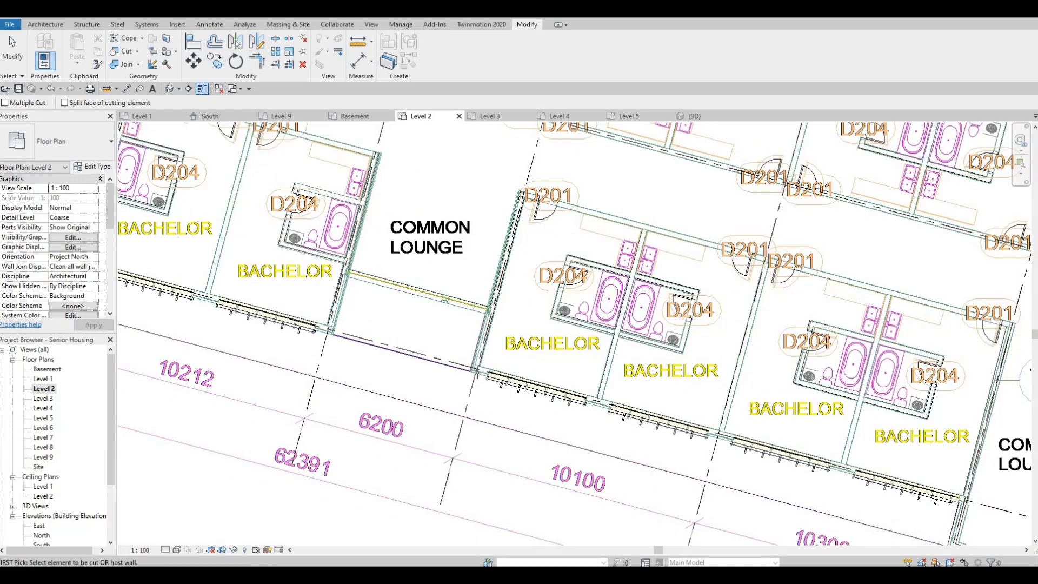
Cut the exterior wall with the curtain walls of the first two Bachelor rooms past the Common Lounge
{"action": "scroll", "coordinate": [477, 373], "scroll_direction": "up", "scroll_amount": 2}
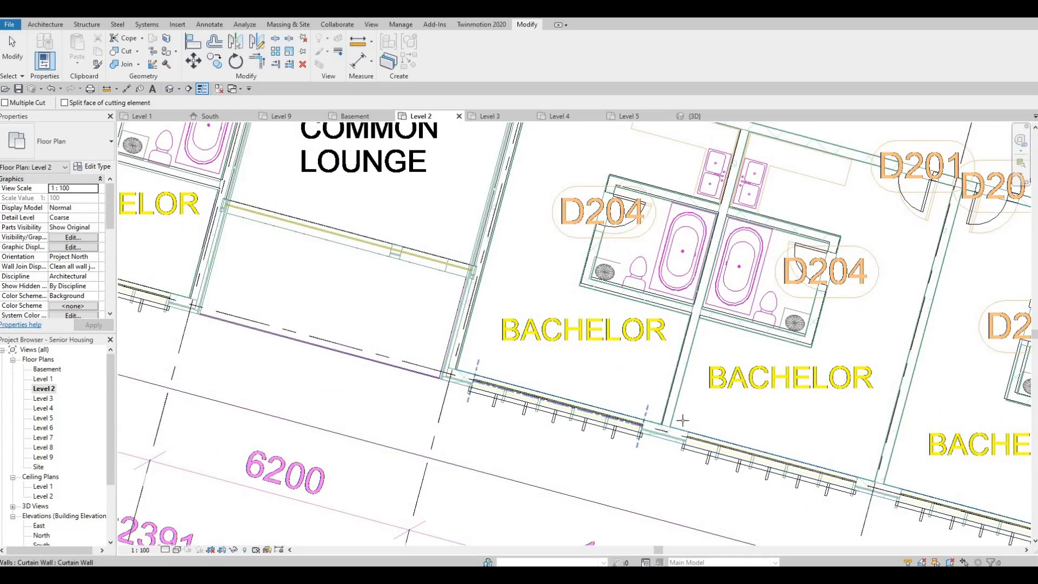
{"action": "left_click", "coordinate": [698, 437]}
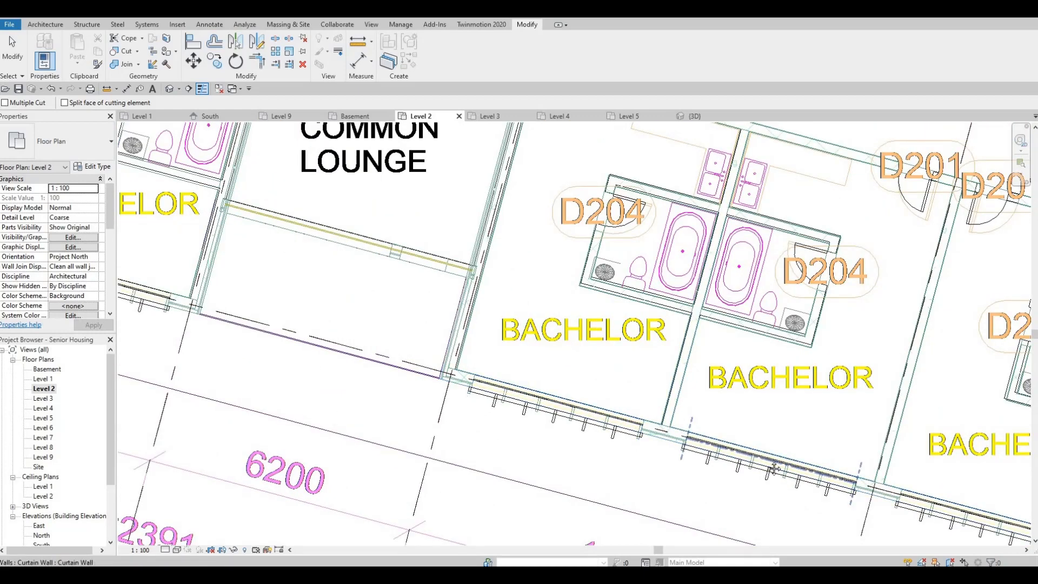
{"action": "left_click", "coordinate": [774, 465]}
Cut the exterior wall with the curtain walls of the third and fourth Bachelor rooms past the Common Lounge
{"action": "middle_click_drag", "start_coordinate": [776, 463], "coordinate": [406, 317]}
{"action": "scroll", "coordinate": [506, 344], "scroll_direction": "up", "scroll_amount": 1}
{"action": "scroll", "coordinate": [406, 317], "scroll_direction": "down", "scroll_amount": 1}
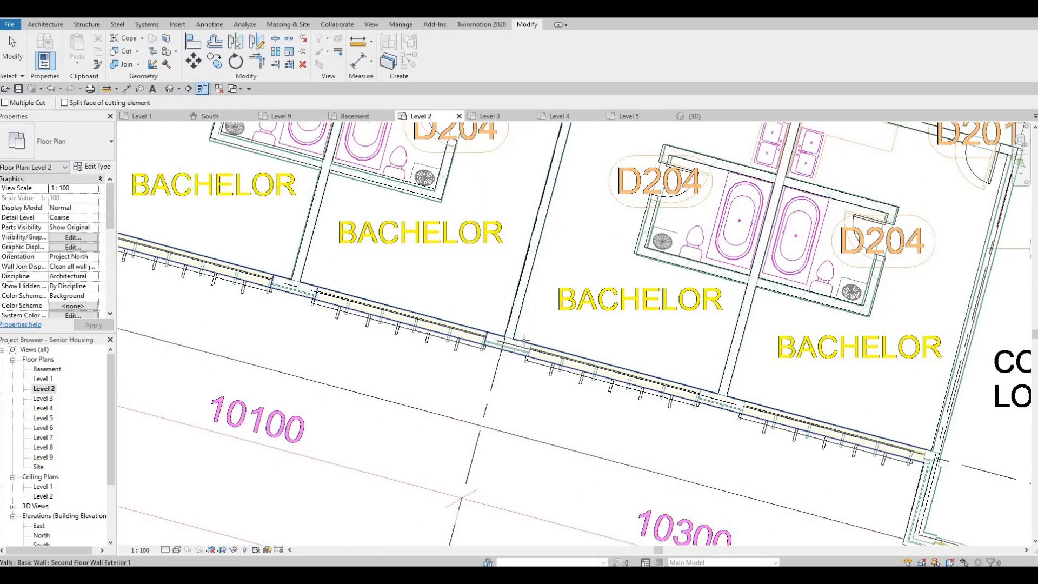
{"action": "left_click", "coordinate": [540, 356]}
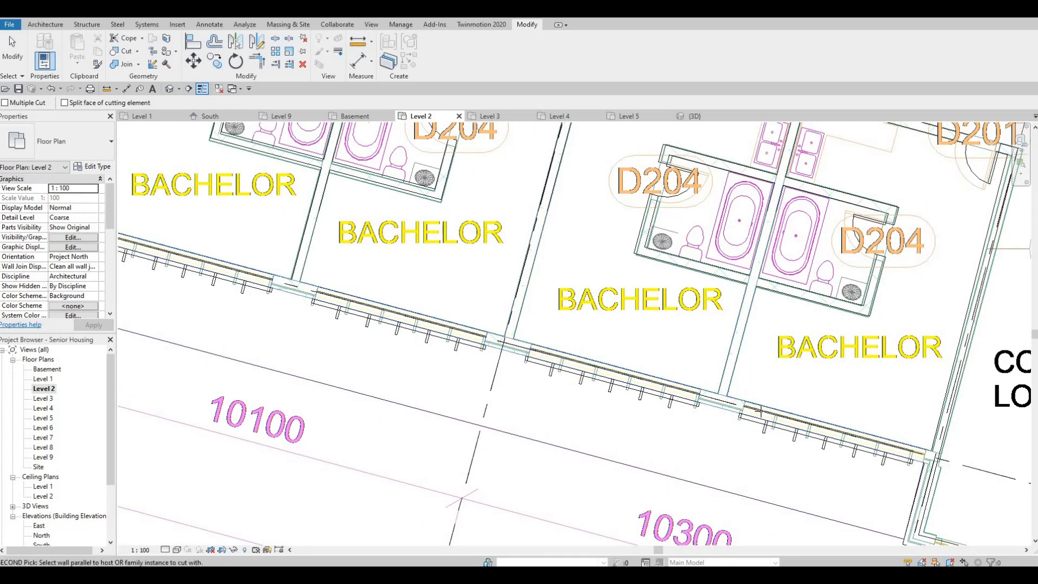
{"action": "scroll", "coordinate": [695, 203], "scroll_direction": "down", "scroll_amount": 2}
{"action": "key", "text": "Escape"}
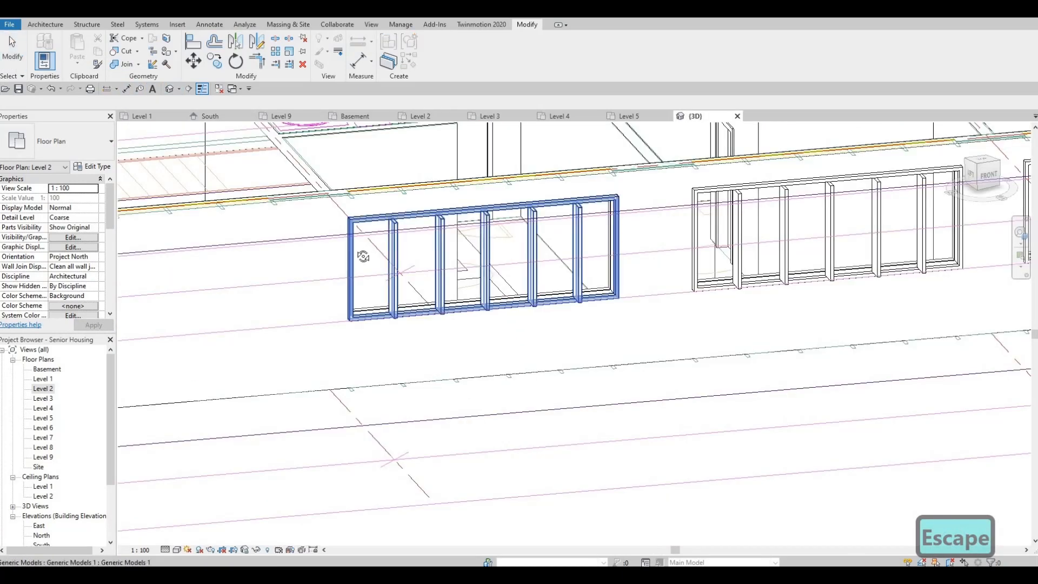
Inspect the copied windows and their wall openings along the whole facade in the 3D view
{"action": "middle_click_drag", "start_coordinate": [359, 225], "coordinate": [449, 283], "text": "shift"}
{"action": "scroll", "coordinate": [384, 248], "scroll_direction": "down", "scroll_amount": 5}
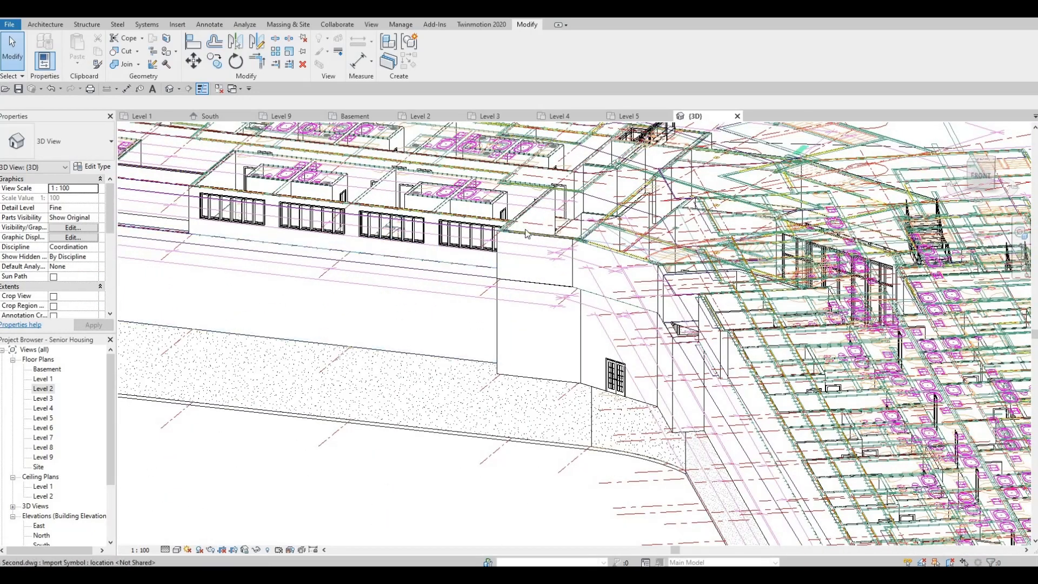
{"action": "middle_click_drag", "start_coordinate": [427, 333], "coordinate": [484, 299], "text": "shift"}
{"action": "scroll", "coordinate": [484, 299], "scroll_direction": "down", "scroll_amount": 1}
{"action": "middle_click_drag", "start_coordinate": [484, 218], "coordinate": [487, 275]}
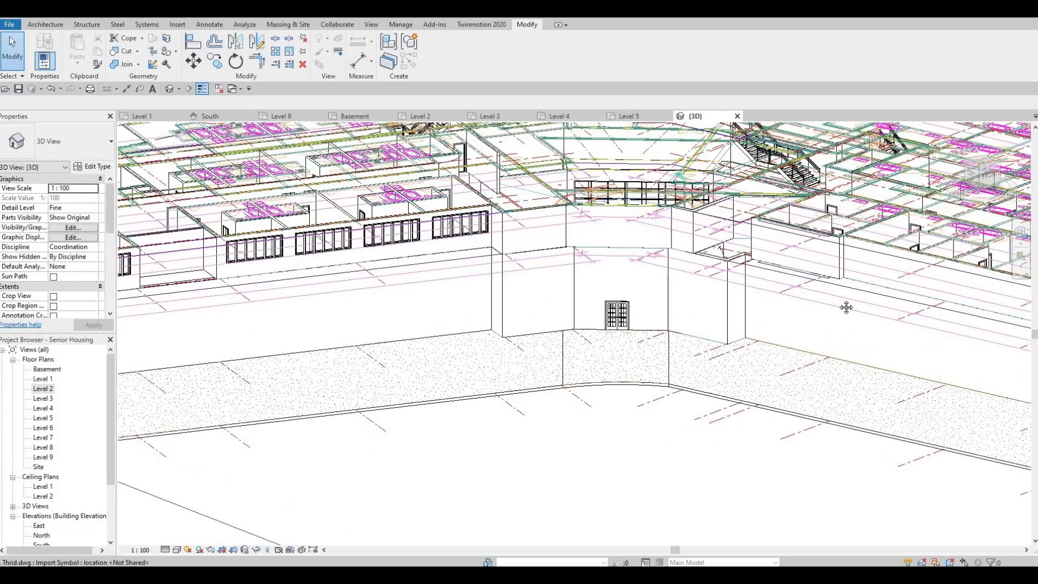
{"action": "middle_click_drag", "start_coordinate": [524, 242], "coordinate": [764, 285]}
{"action": "middle_click_drag", "start_coordinate": [489, 287], "coordinate": [596, 263]}
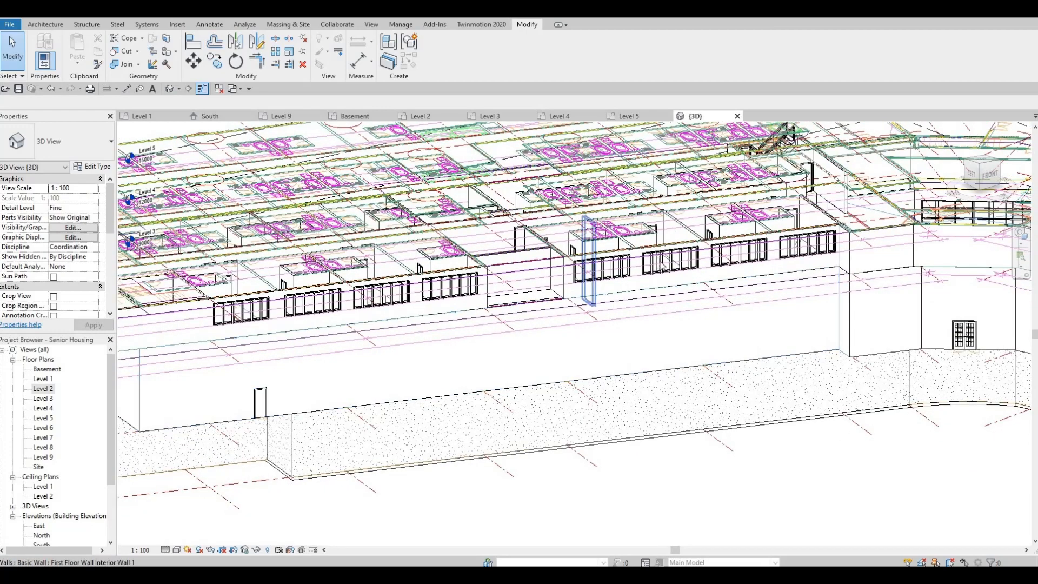
{"action": "scroll", "coordinate": [653, 299], "scroll_direction": "down", "scroll_amount": 2}
{"action": "middle_click_drag", "start_coordinate": [684, 289], "coordinate": [562, 289]}
{"action": "middle_click_drag", "start_coordinate": [669, 223], "coordinate": [653, 220]}
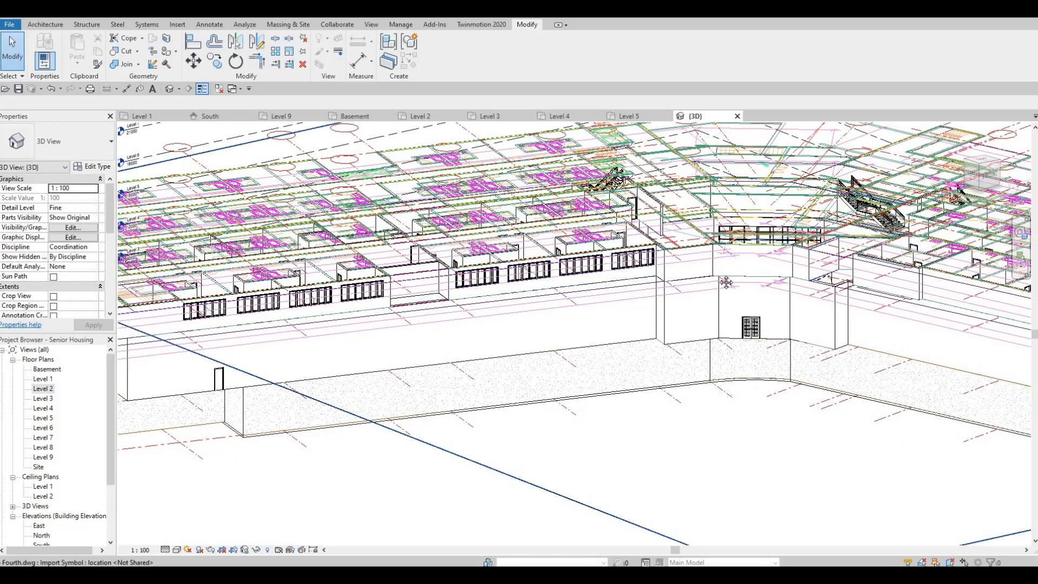
{"action": "middle_click_drag", "start_coordinate": [762, 303], "coordinate": [514, 279]}
{"action": "middle_click_drag", "start_coordinate": [281, 241], "coordinate": [499, 314]}
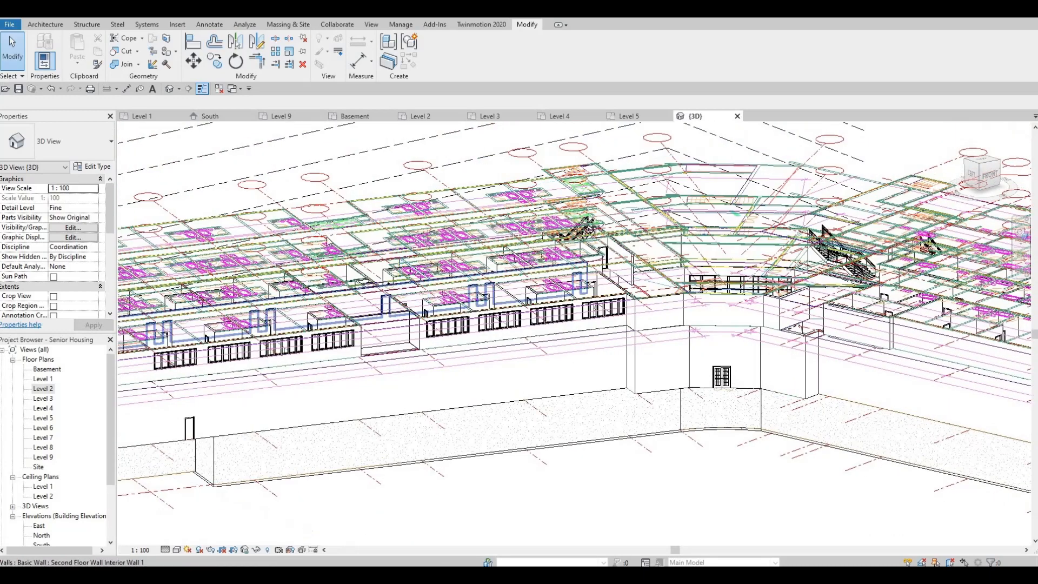
{"action": "middle_click_drag", "start_coordinate": [201, 314], "coordinate": [261, 302]}
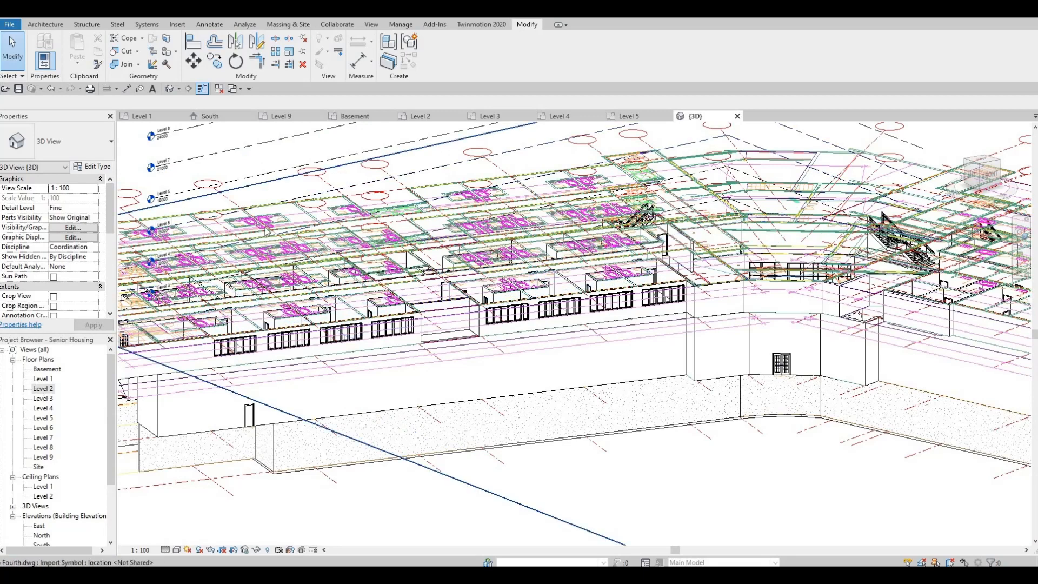
{"action": "middle_click_drag", "start_coordinate": [313, 401], "coordinate": [378, 409]}
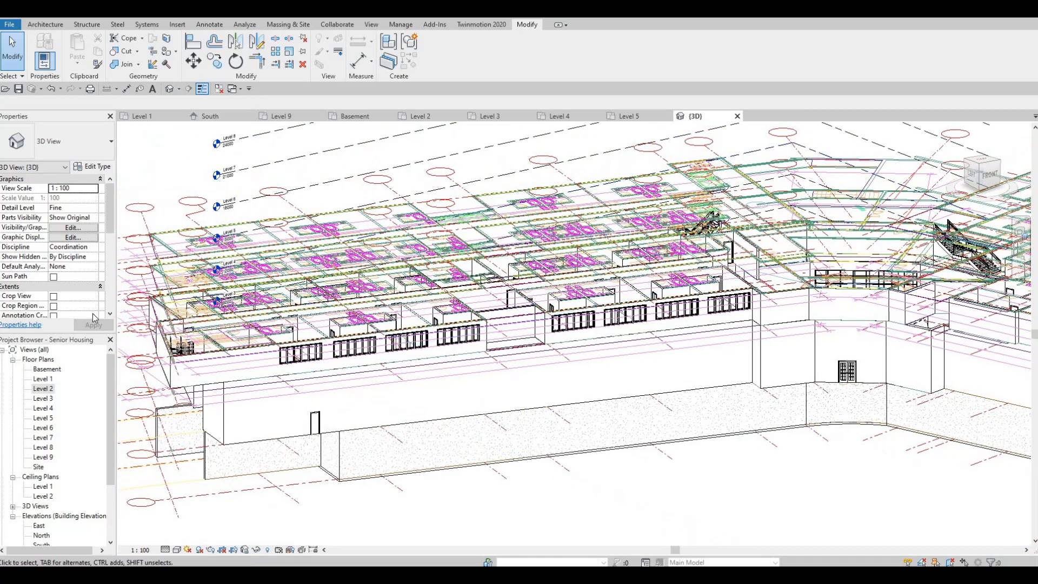
Return to the Level 2 floor plan at the Bachelor window beside the stair
{"action": "double_click", "coordinate": [42, 389]}
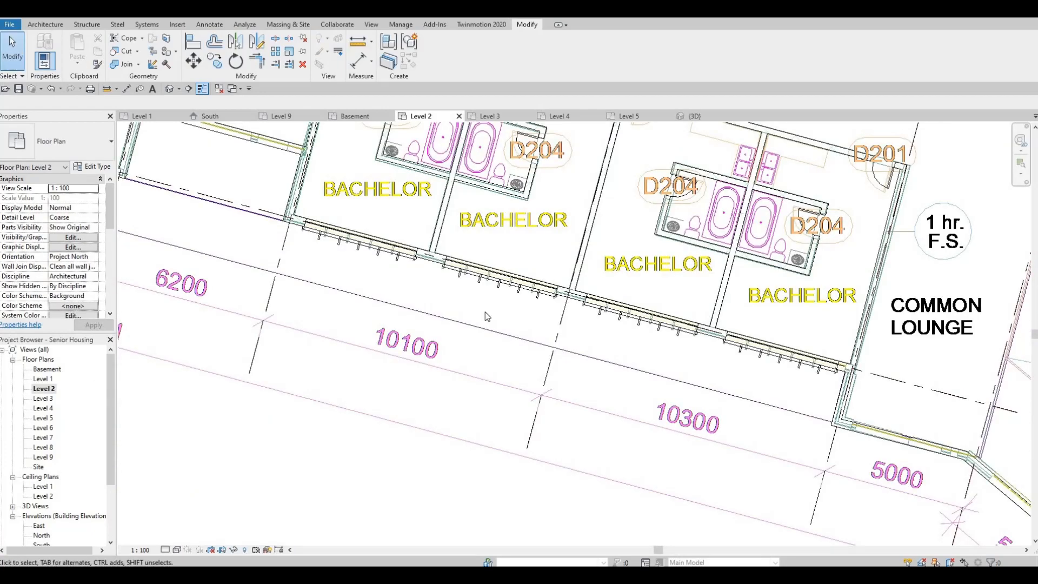
{"action": "scroll", "coordinate": [485, 312], "scroll_direction": "down", "scroll_amount": 2}
{"action": "scroll", "coordinate": [538, 393], "scroll_direction": "up", "scroll_amount": 2}
{"action": "scroll", "coordinate": [538, 393], "scroll_direction": "down", "scroll_amount": 4}
{"action": "scroll", "coordinate": [322, 444], "scroll_direction": "up", "scroll_amount": 3}
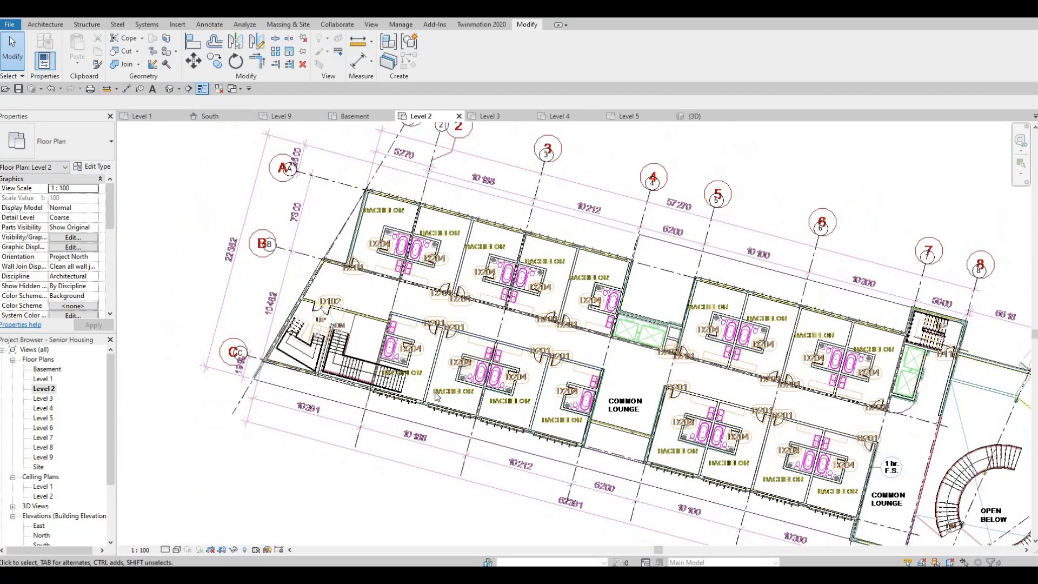
{"action": "scroll", "coordinate": [322, 444], "scroll_direction": "up", "scroll_amount": 3}
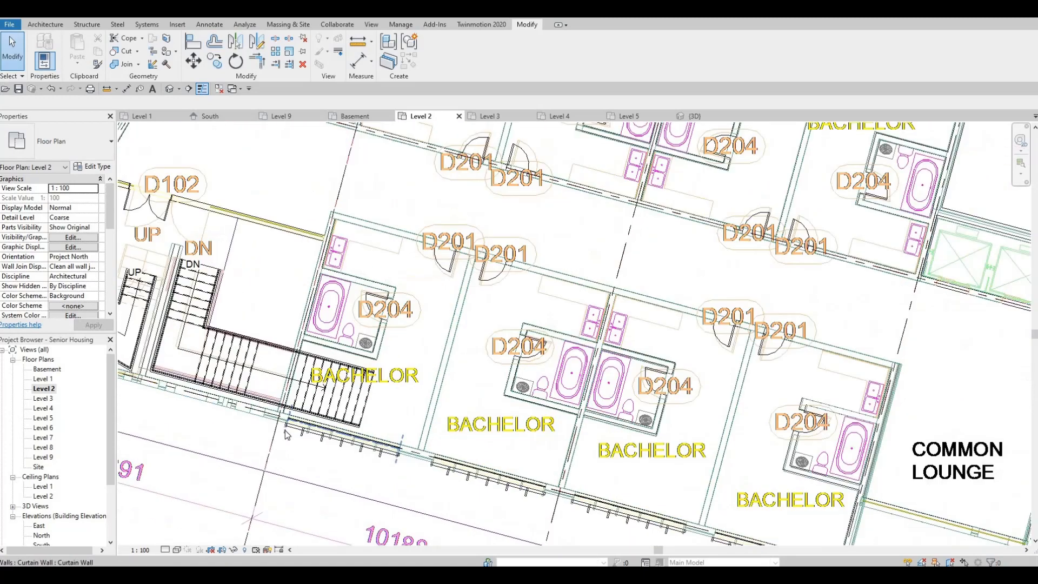
{"action": "scroll", "coordinate": [293, 431], "scroll_direction": "up", "scroll_amount": 1}
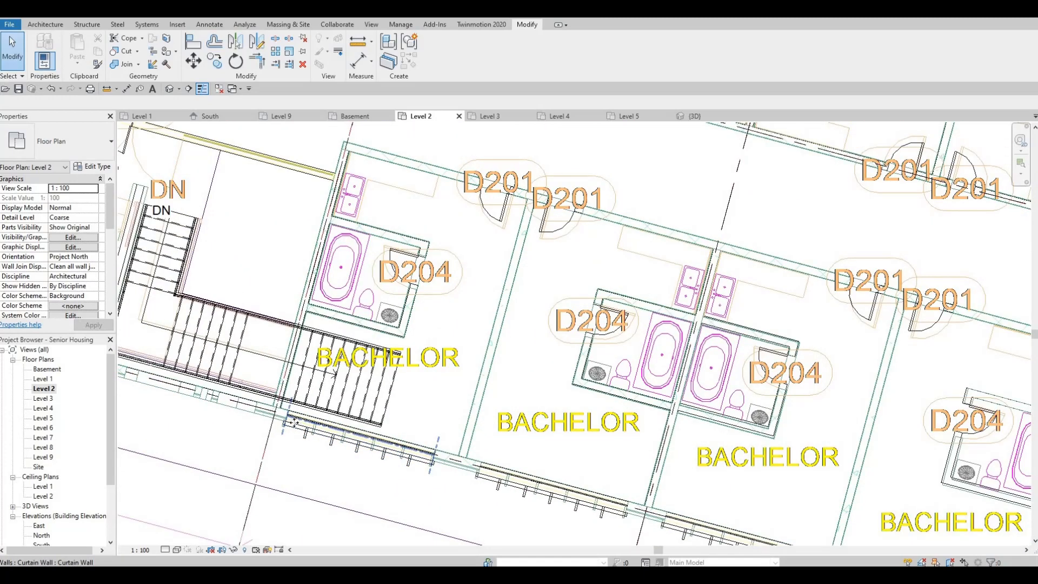
{"action": "left_click", "coordinate": [295, 425]}
{"action": "scroll", "coordinate": [295, 385], "scroll_direction": "up", "scroll_amount": 2}
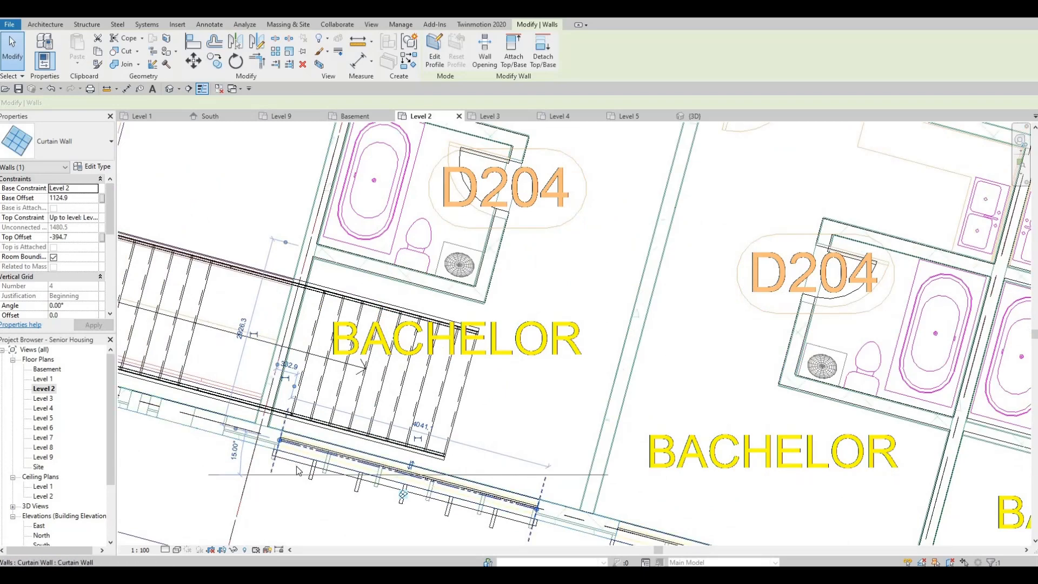
{"action": "middle_click_drag", "start_coordinate": [288, 468], "coordinate": [310, 418]}
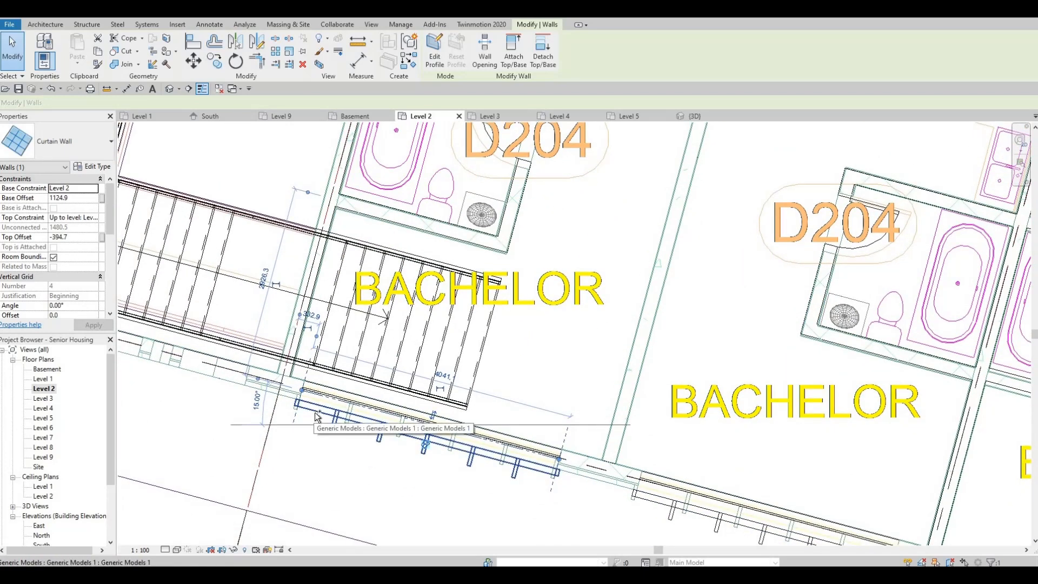
{"action": "left_click", "coordinate": [316, 417], "text": "ctrl"}
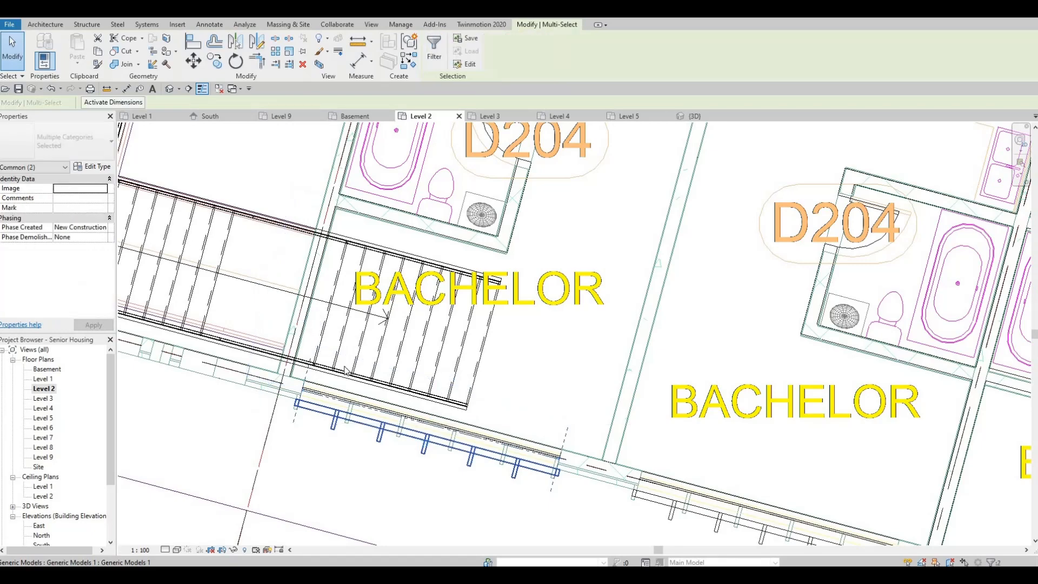
{"action": "scroll", "coordinate": [349, 363], "scroll_direction": "down", "scroll_amount": 5}
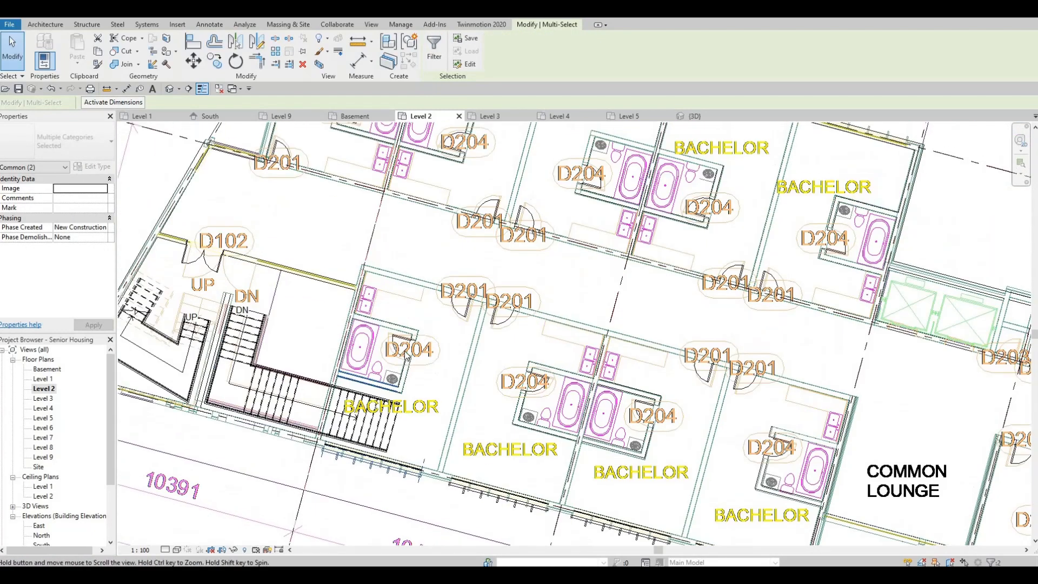
{"action": "scroll", "coordinate": [411, 368], "scroll_direction": "down", "scroll_amount": 2}
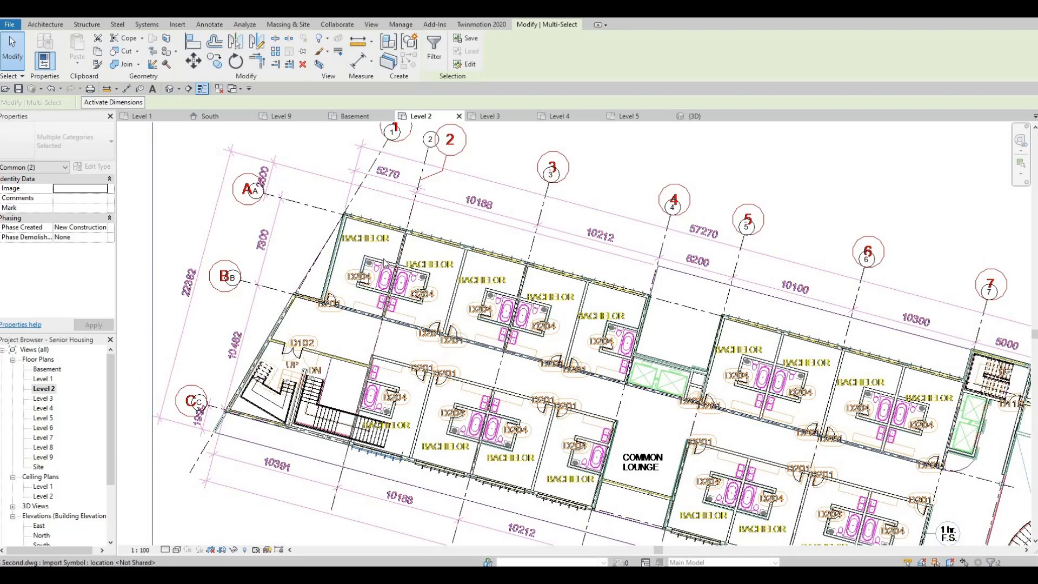
{"action": "middle_click_drag", "start_coordinate": [412, 297], "coordinate": [430, 248]}
{"action": "key", "text": "Escape"}
{"action": "key", "text": "Escape"}
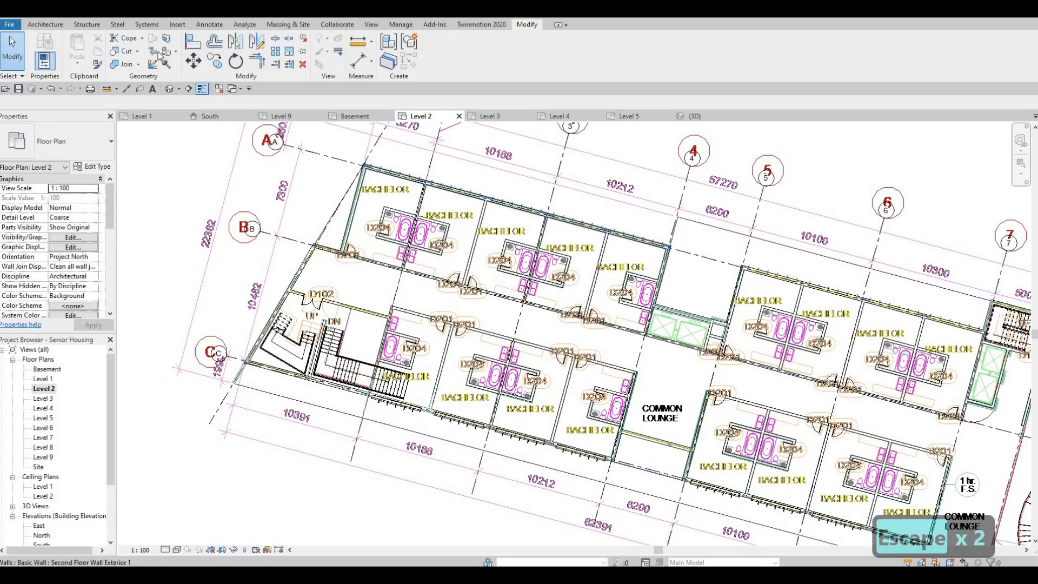
Draw a thin detail line across the plan from the upper exterior wall to the lower exterior wall at the Bachelor partition beside the stair
{"action": "scroll", "coordinate": [476, 200], "scroll_direction": "up", "scroll_amount": 3}
{"action": "scroll", "coordinate": [474, 200], "scroll_direction": "up", "scroll_amount": 1}
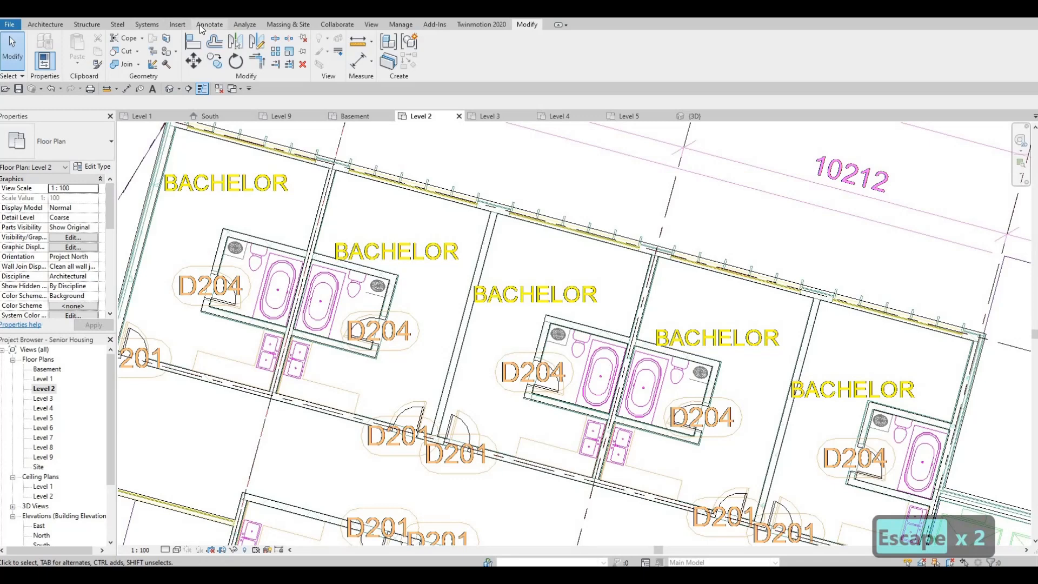
{"action": "left_click", "coordinate": [209, 25]}
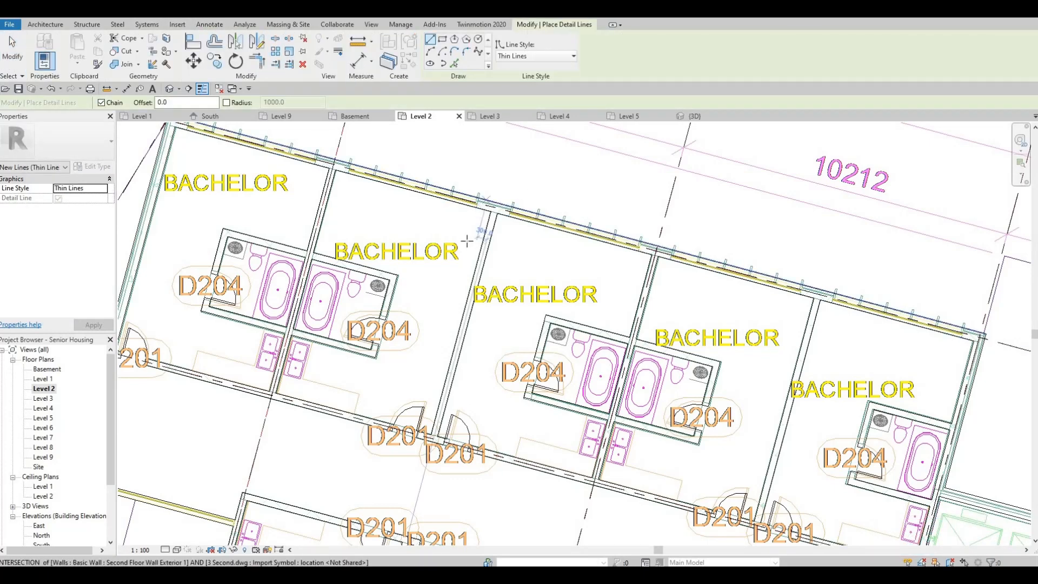
{"action": "scroll", "coordinate": [460, 273], "scroll_direction": "up", "scroll_amount": 5}
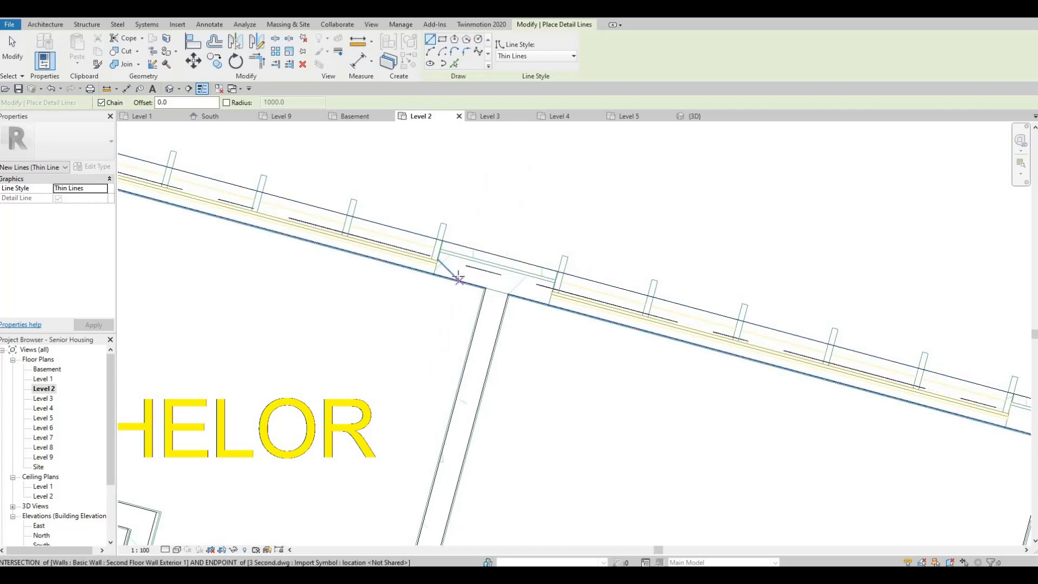
{"action": "scroll", "coordinate": [460, 282], "scroll_direction": "up", "scroll_amount": 2}
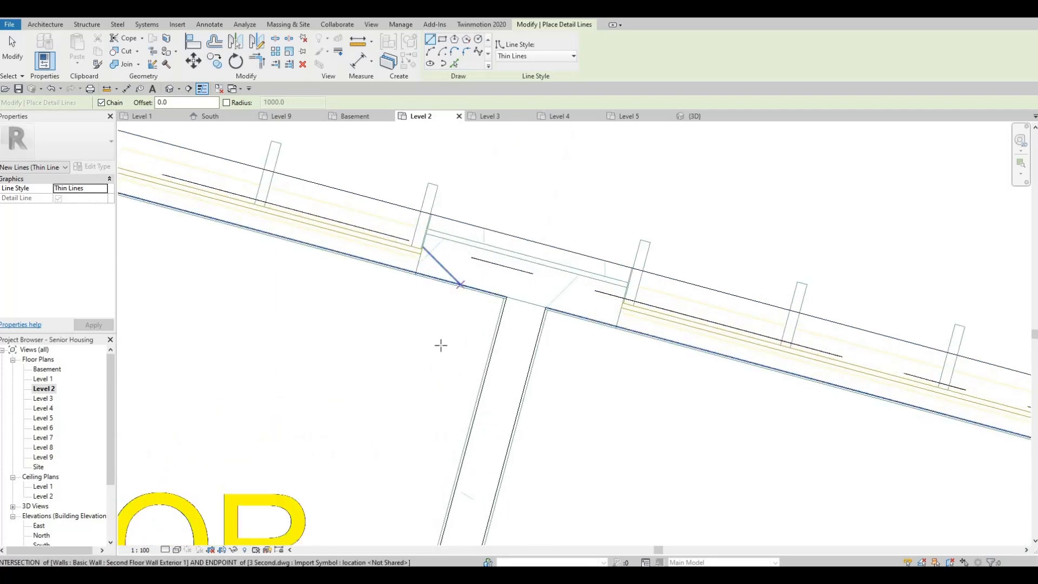
{"action": "left_click", "coordinate": [461, 285]}
{"action": "scroll", "coordinate": [436, 377], "scroll_direction": "down", "scroll_amount": 2}
{"action": "middle_click_drag", "start_coordinate": [443, 447], "coordinate": [643, 49]}
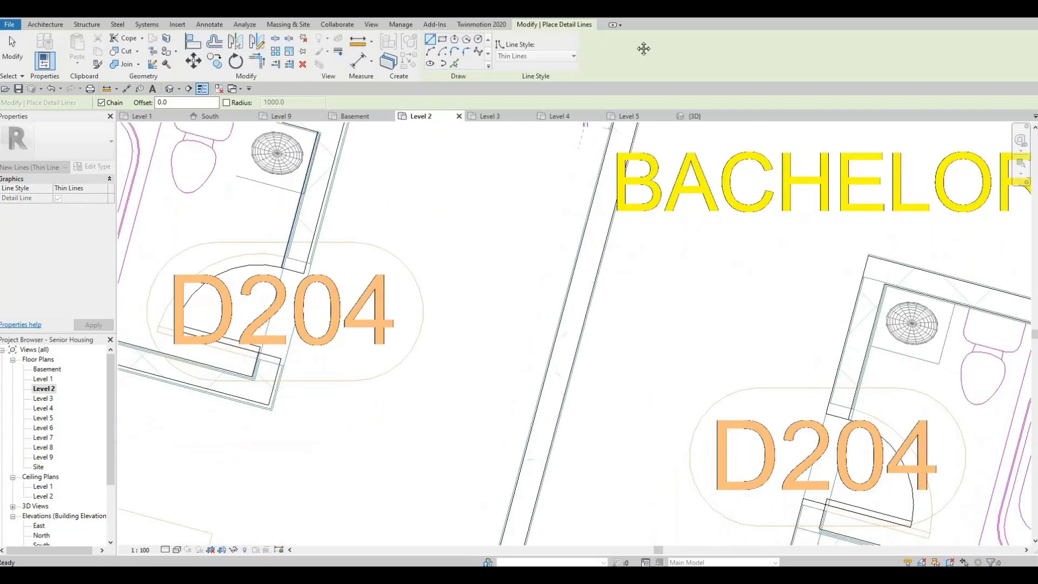
{"action": "scroll", "coordinate": [461, 372], "scroll_direction": "down", "scroll_amount": 3}
{"action": "middle_click_drag", "start_coordinate": [461, 372], "coordinate": [567, 108]}
{"action": "middle_click_drag", "start_coordinate": [373, 276], "coordinate": [440, 104]}
{"action": "middle_click_drag", "start_coordinate": [527, 482], "coordinate": [442, 116]}
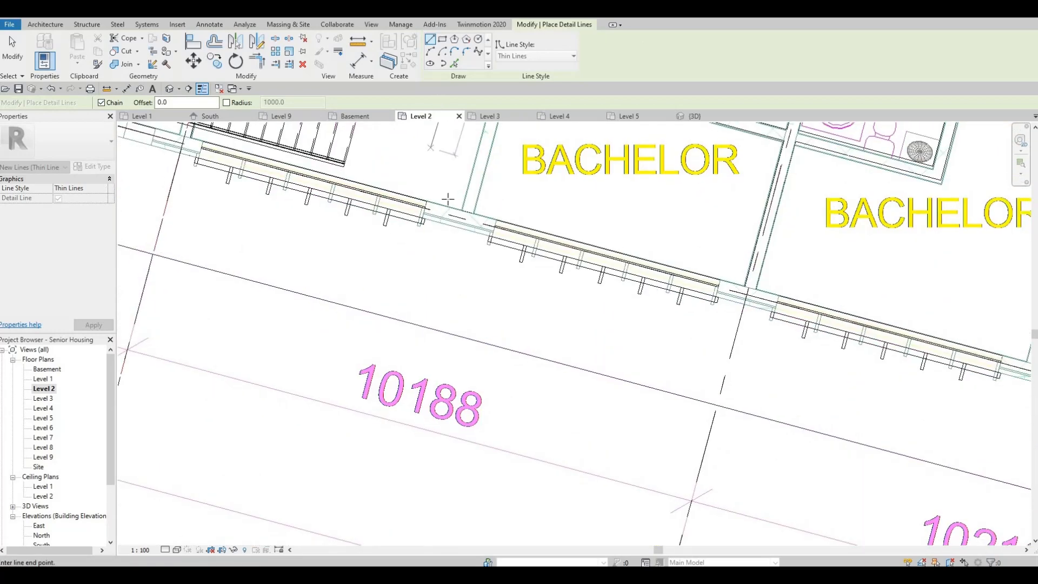
{"action": "scroll", "coordinate": [447, 199], "scroll_direction": "up", "scroll_amount": 3}
{"action": "scroll", "coordinate": [445, 225], "scroll_direction": "up", "scroll_amount": 2}
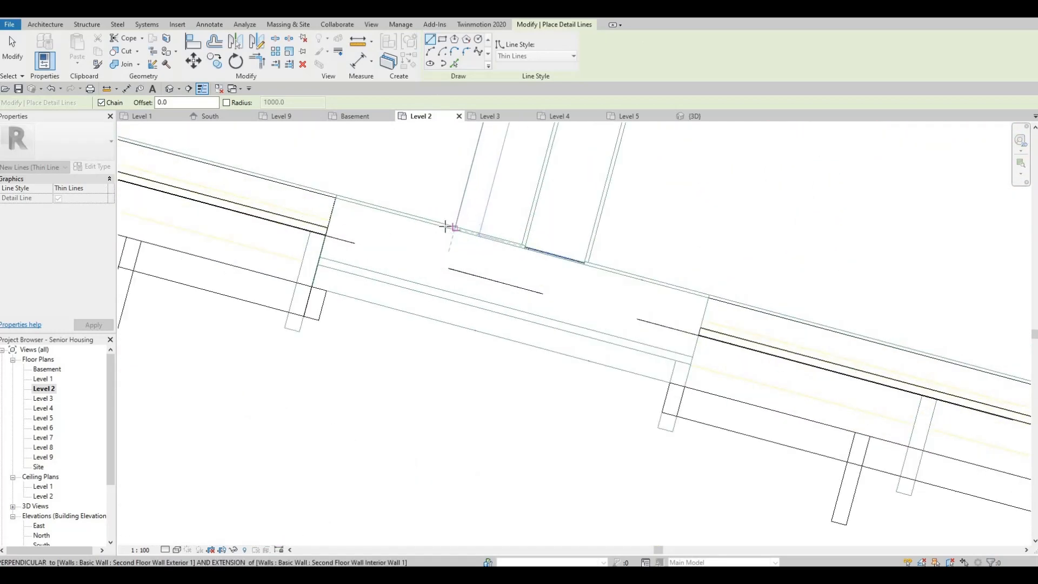
{"action": "left_click", "coordinate": [447, 227]}
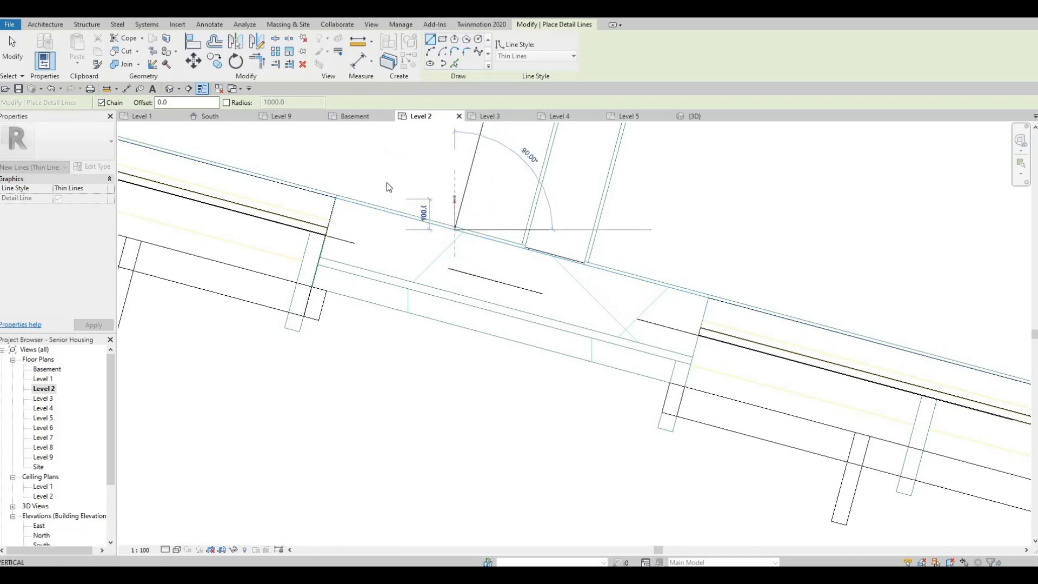
{"action": "scroll", "coordinate": [425, 217], "scroll_direction": "down", "scroll_amount": 5}
{"action": "key", "text": "Escape"}
{"action": "key", "text": "Escape"}
{"action": "key", "text": "Escape"}
{"action": "scroll", "coordinate": [416, 287], "scroll_direction": "down", "scroll_amount": 4}
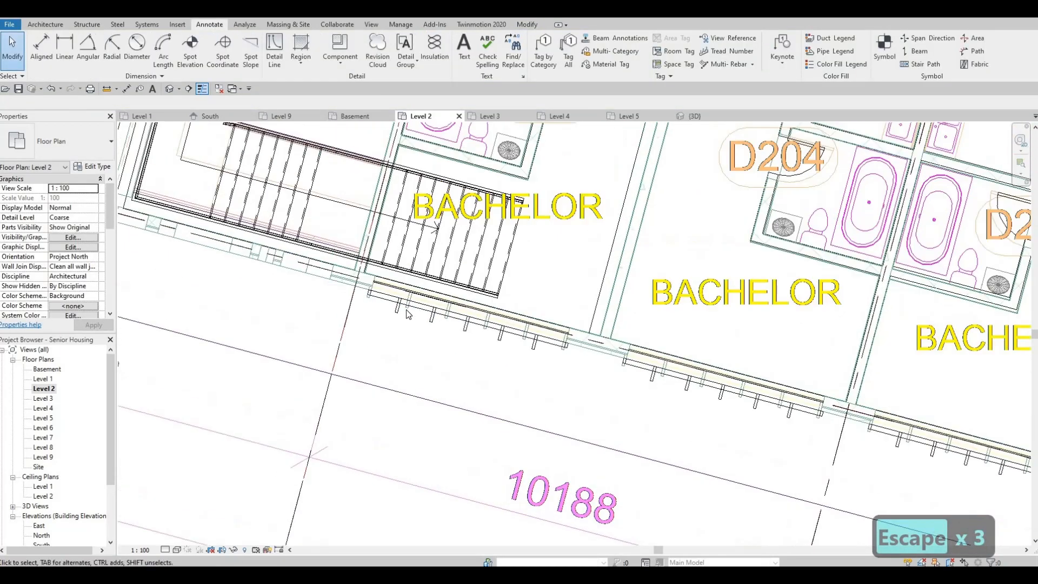
Mirror a copy of the stair-side Bachelor curtain wall and its frame onto the opposite facade, using an axis drawn along the corridor
{"action": "left_click", "coordinate": [401, 315]}
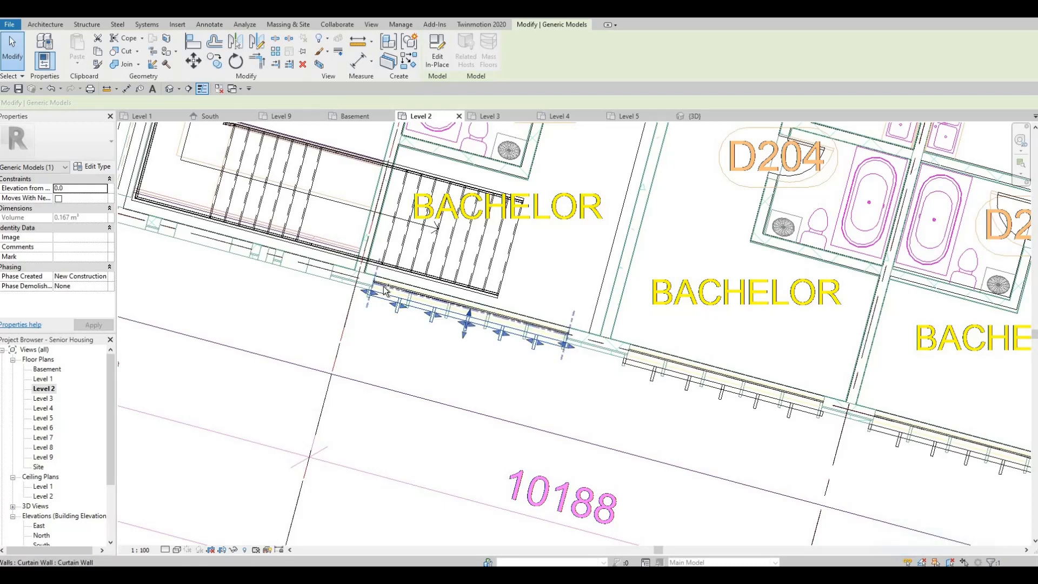
{"action": "left_click", "coordinate": [385, 291], "text": "ctrl"}
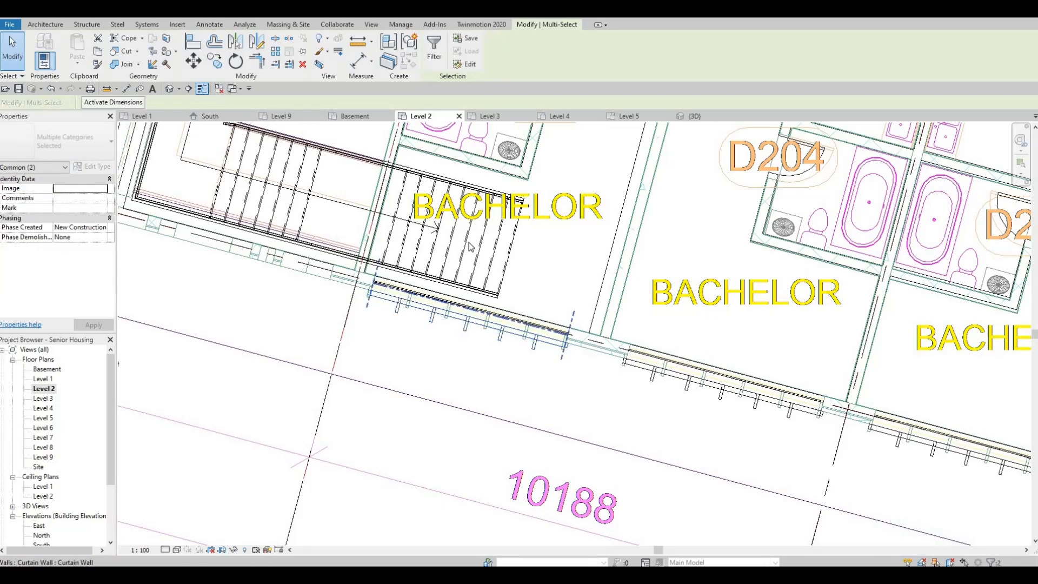
{"action": "scroll", "coordinate": [470, 247], "scroll_direction": "down", "scroll_amount": 6}
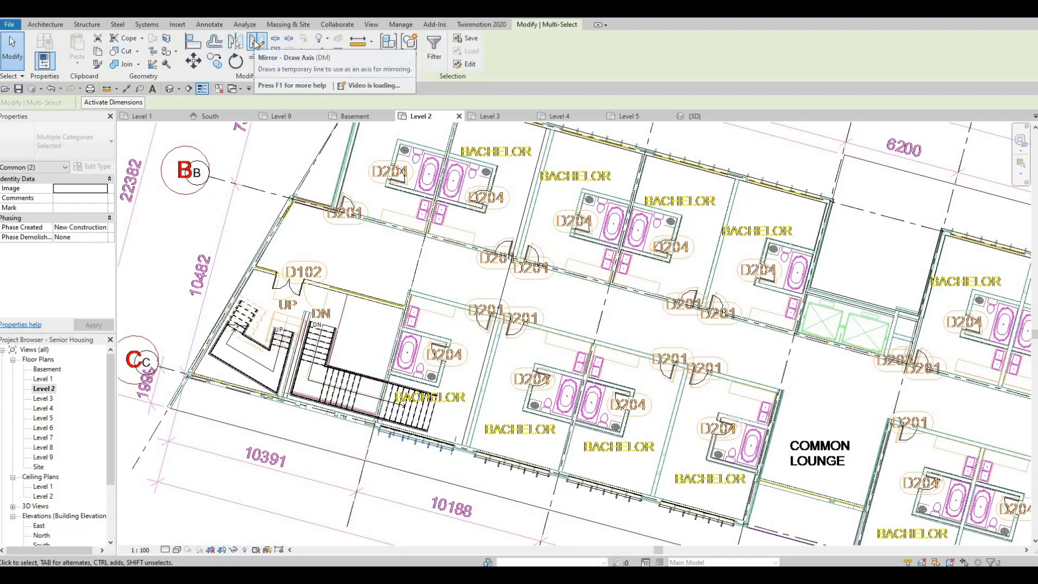
{"action": "left_click", "coordinate": [256, 41]}
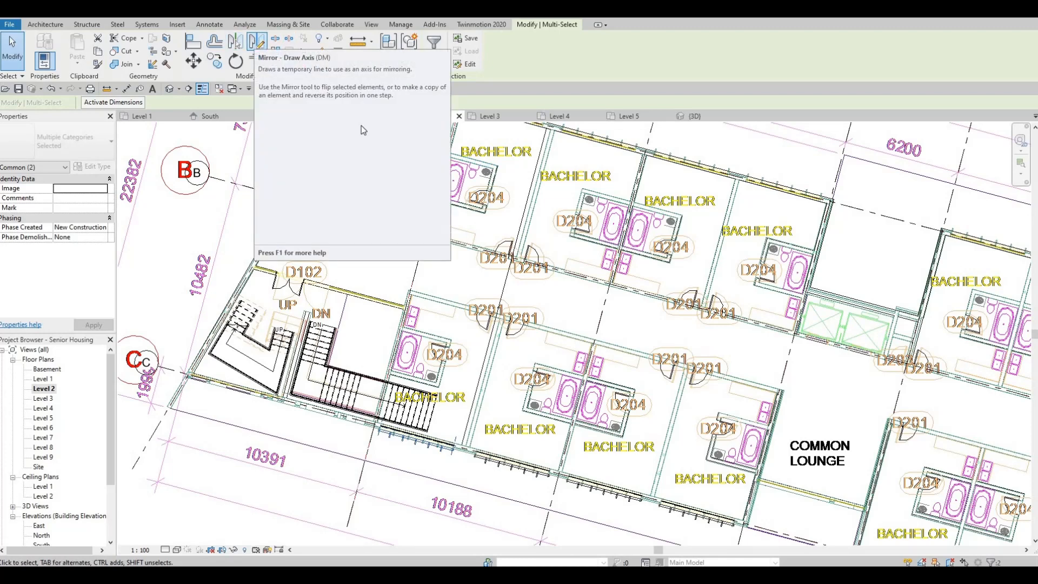
{"action": "scroll", "coordinate": [504, 311], "scroll_direction": "up", "scroll_amount": 2}
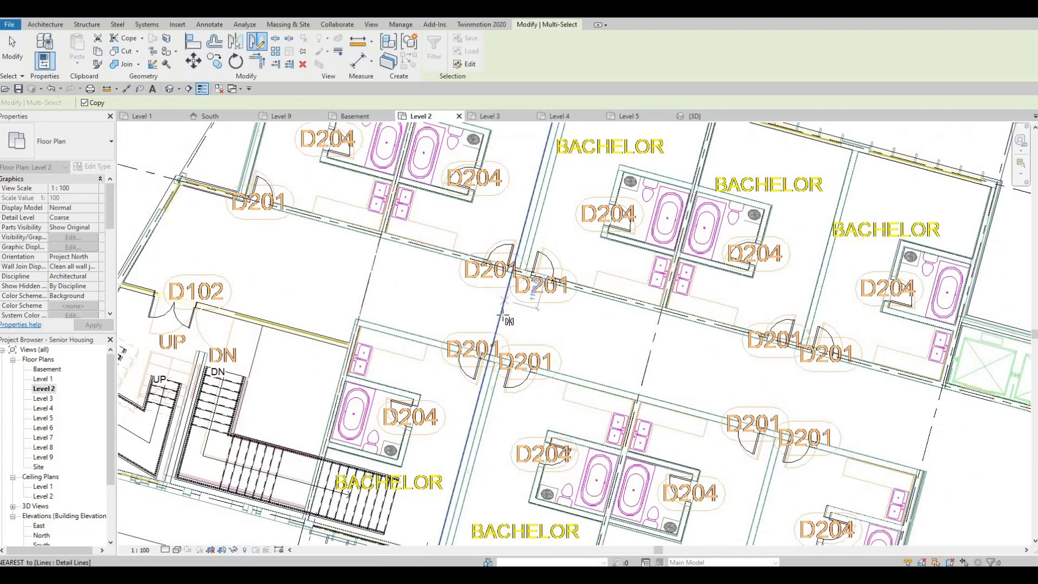
{"action": "left_click", "coordinate": [487, 312]}
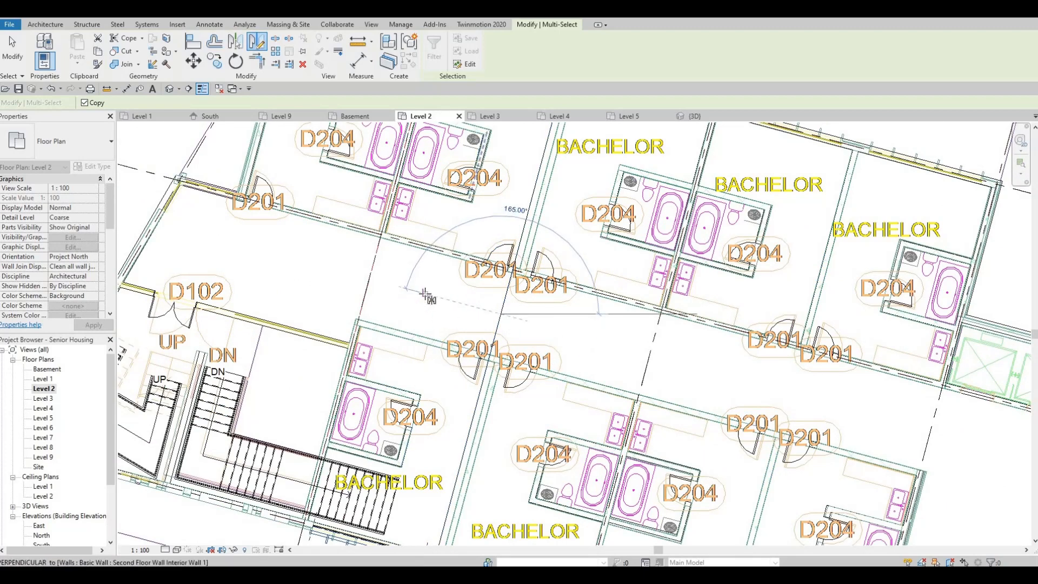
{"action": "scroll", "coordinate": [425, 295], "scroll_direction": "up", "scroll_amount": 2}
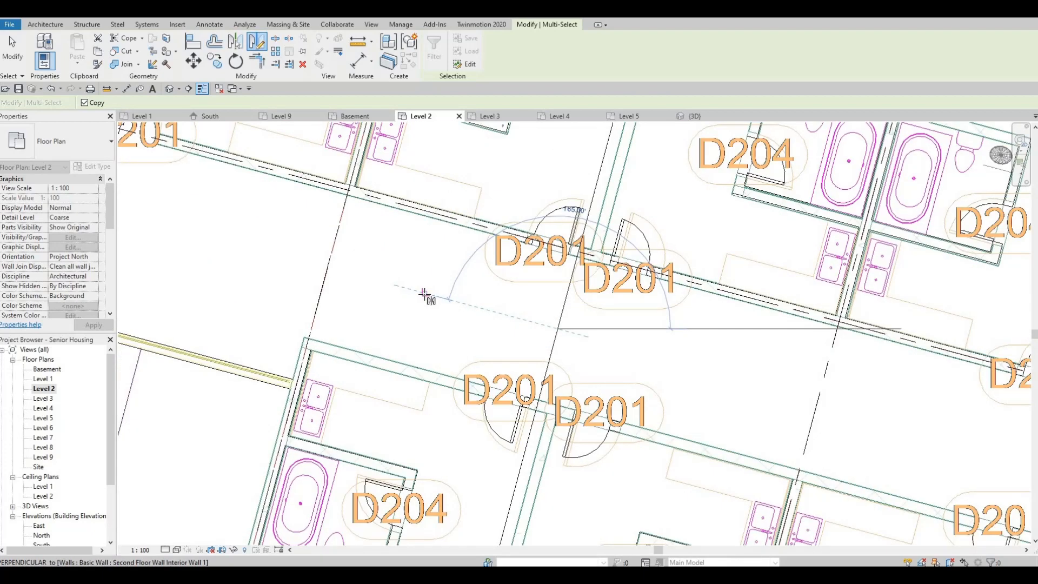
{"action": "left_click", "coordinate": [425, 295]}
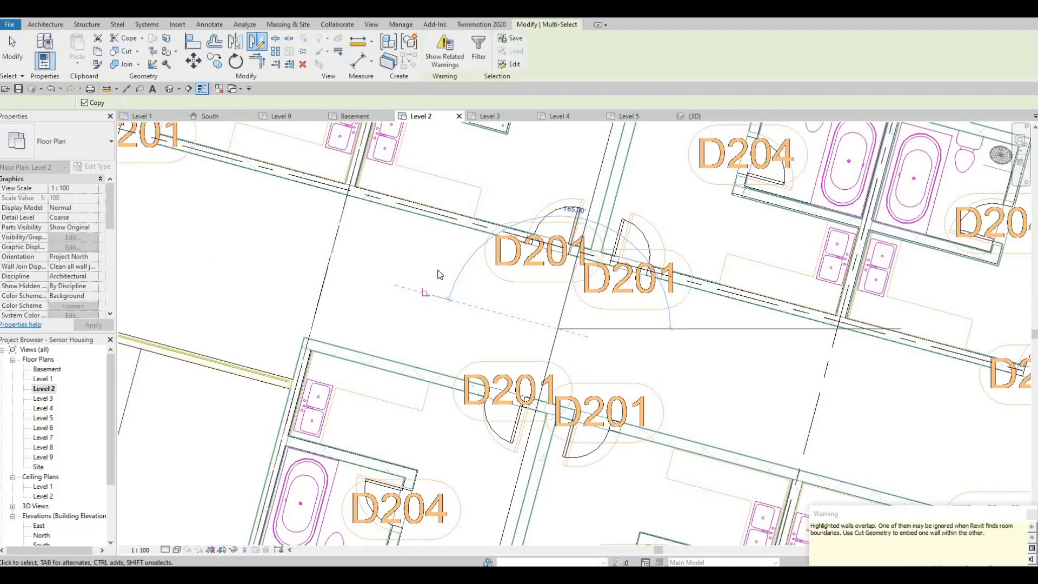
Nudge the mirrored curtain wall and frame along the opposite exterior wall until they line up with the second Bachelor room's window opening
{"action": "scroll", "coordinate": [423, 289], "scroll_direction": "down", "scroll_amount": 2}
{"action": "middle_click_drag", "start_coordinate": [426, 227], "coordinate": [409, 370]}
{"action": "scroll", "coordinate": [431, 209], "scroll_direction": "up", "scroll_amount": 6}
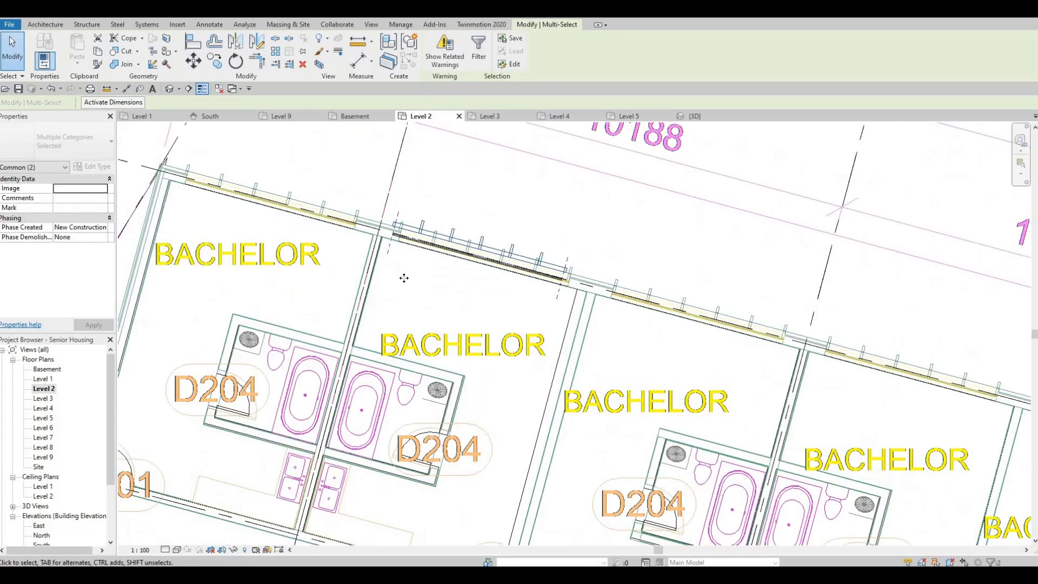
{"action": "middle_click_drag", "start_coordinate": [358, 247], "coordinate": [358, 236]}
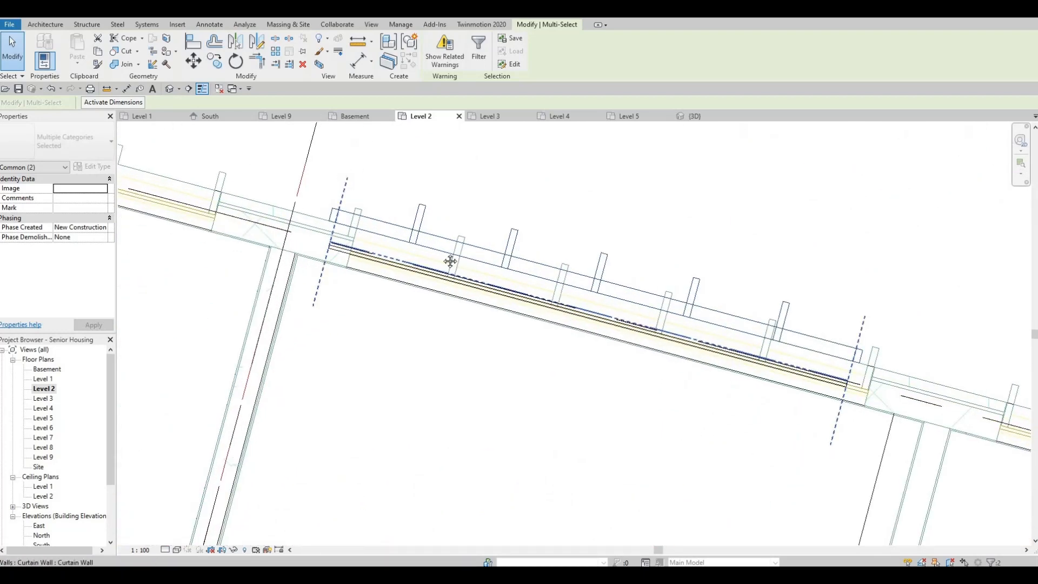
{"action": "middle_click_drag", "start_coordinate": [507, 279], "coordinate": [472, 259]}
{"action": "middle_click_drag", "start_coordinate": [271, 132], "coordinate": [270, 143]}
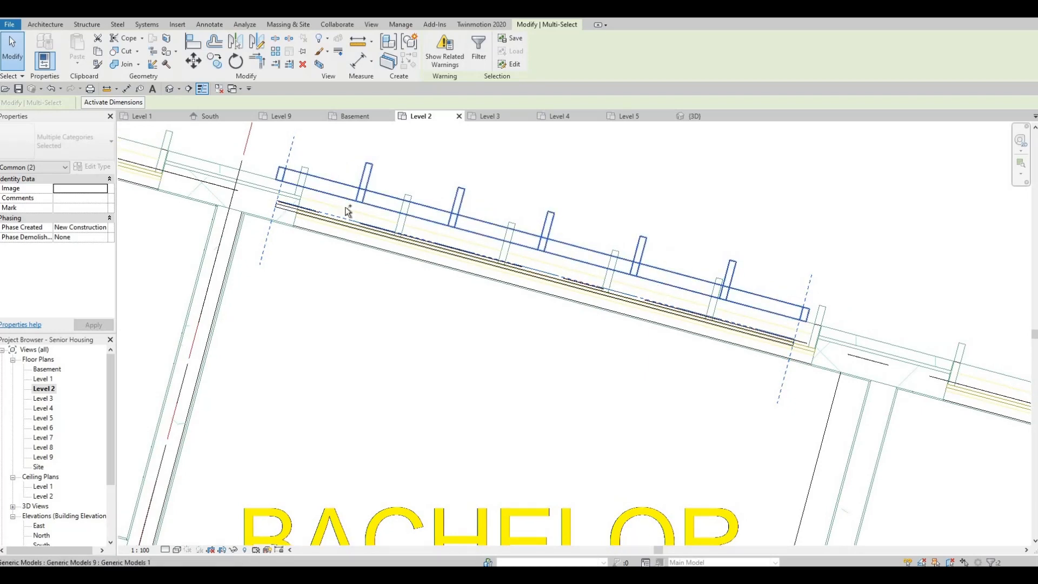
{"action": "left_click", "coordinate": [342, 186]}
{"action": "left_click", "coordinate": [323, 214], "text": "ctrl"}
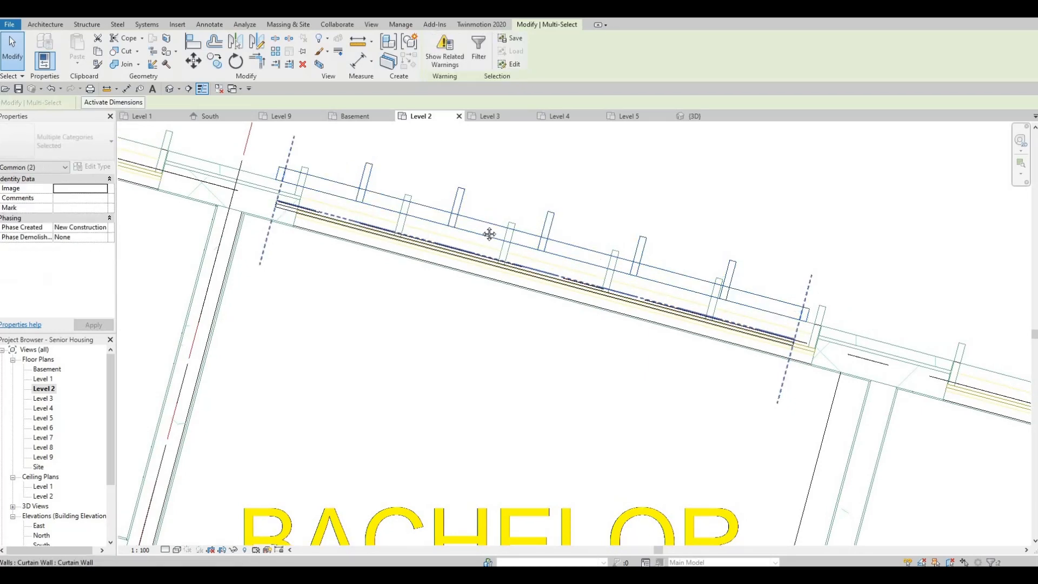
{"action": "middle_click_drag", "start_coordinate": [824, 330], "coordinate": [657, 286]}
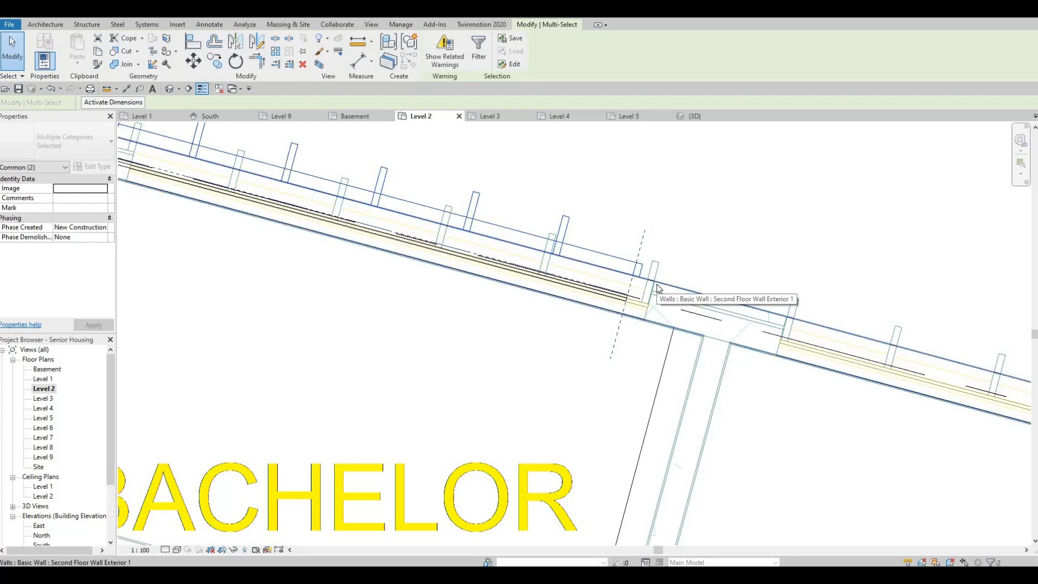
{"action": "key", "text": "Right"}
{"action": "key", "text": "Right"}
{"action": "key", "text": "Down"}
{"action": "key", "text": "Down"}
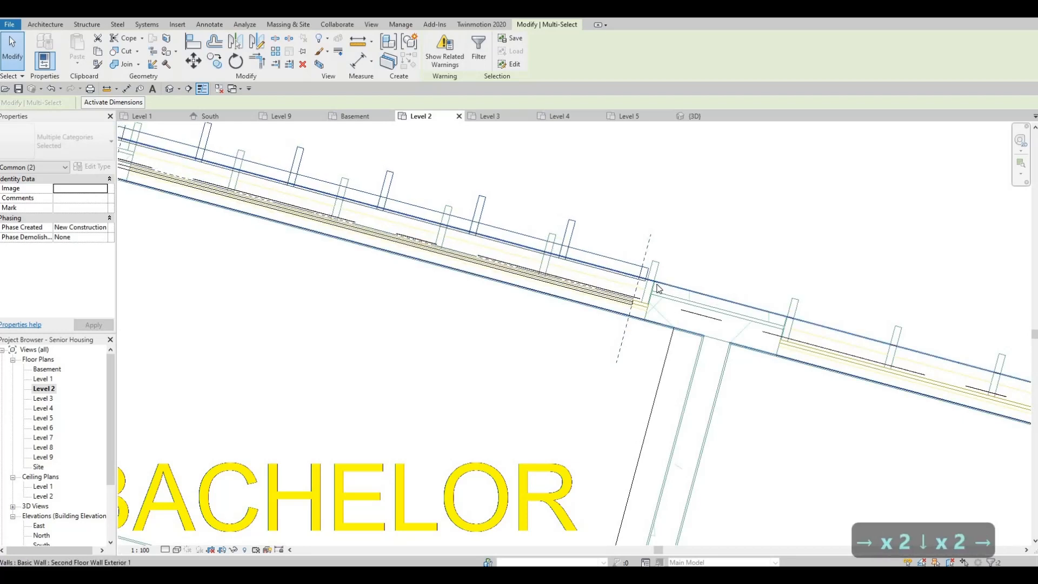
{"action": "key", "text": "Right"}
{"action": "key", "text": "Right"}
{"action": "key", "text": "Right"}
{"action": "key", "text": "Down"}
{"action": "key", "text": "Right"}
{"action": "key", "text": "Right"}
{"action": "key", "text": "Right"}
{"action": "key", "text": "Right"}
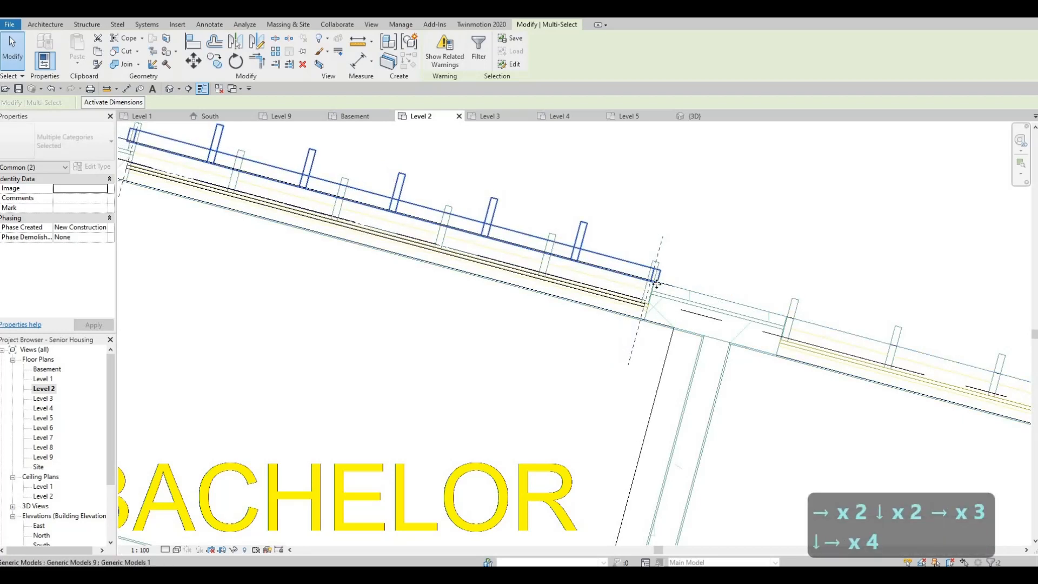
{"action": "key", "text": "Down"}
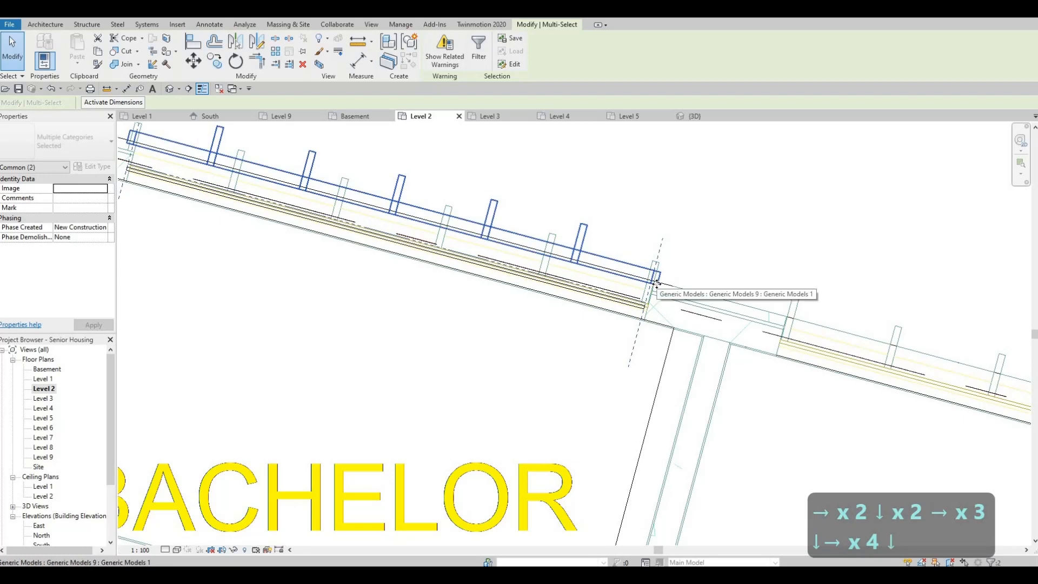
{"action": "key", "text": "Up"}
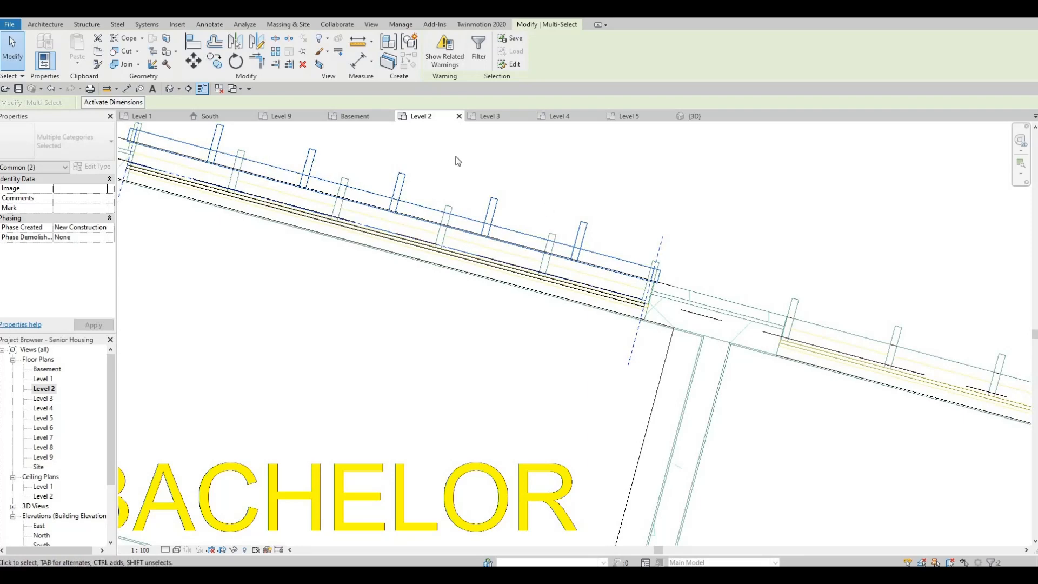
Copy the aligned curtain wall and frame with Multiple enabled into the next Bachelor room's window opening, snapping to the opening's end on the inner wall face
{"action": "middle_click_drag", "start_coordinate": [161, 129], "coordinate": [299, 186]}
{"action": "scroll", "coordinate": [292, 161], "scroll_direction": "down", "scroll_amount": 1}
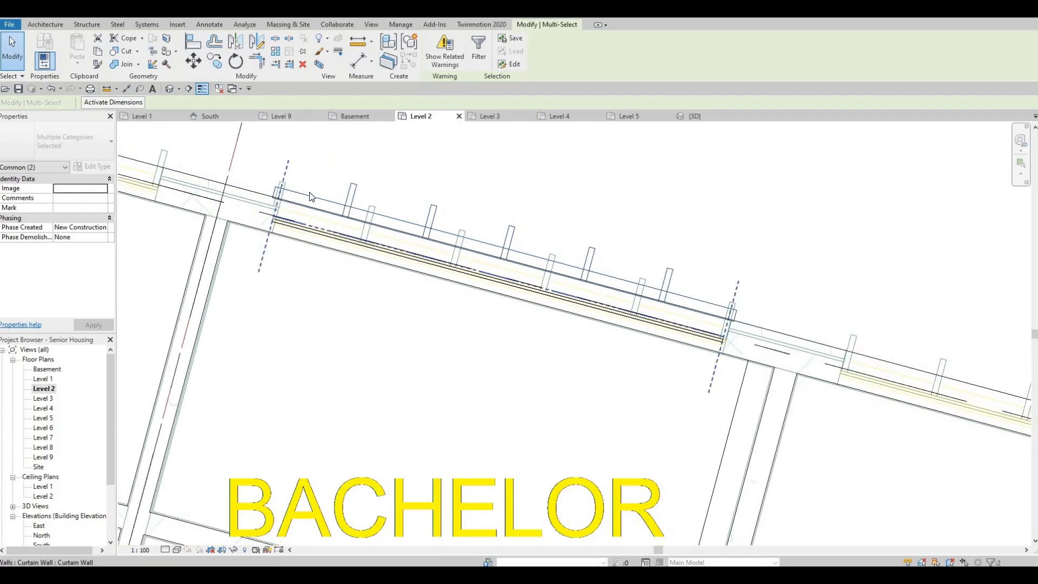
{"action": "key", "text": "Escape"}
{"action": "left_click", "coordinate": [291, 226]}
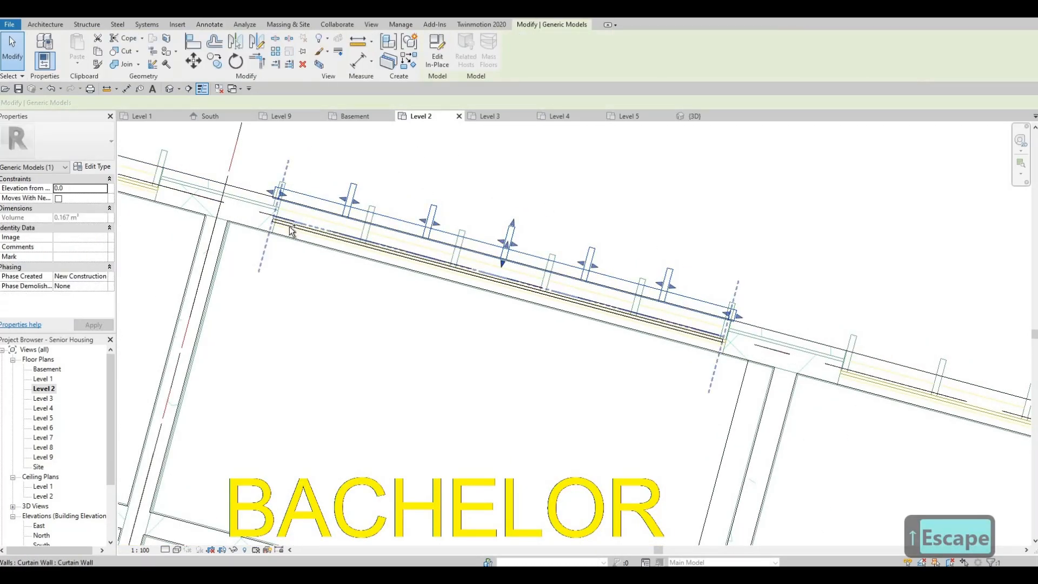
{"action": "left_click", "coordinate": [290, 226], "text": "ctrl"}
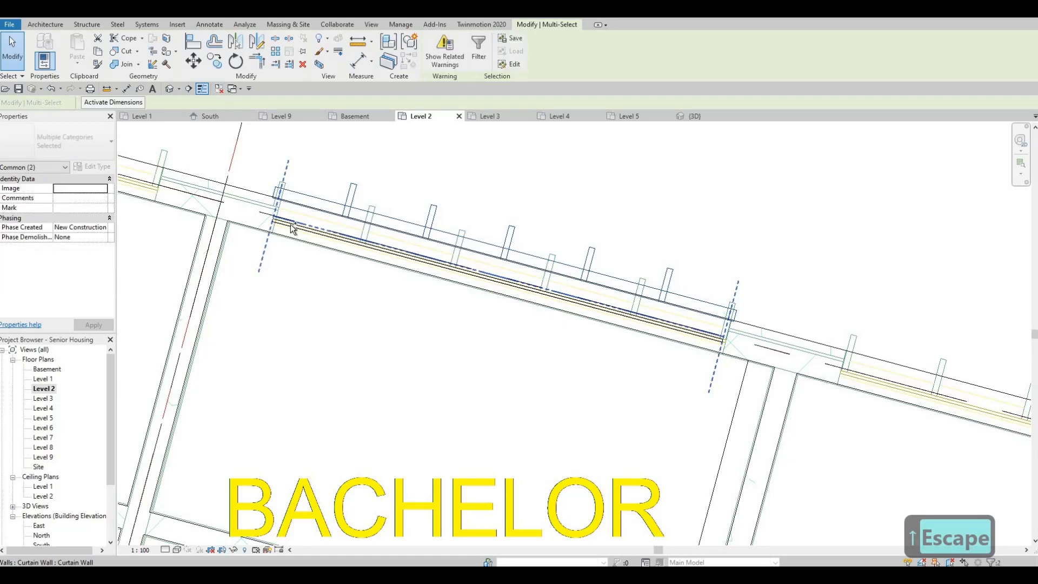
{"action": "middle_click_drag", "start_coordinate": [478, 228], "coordinate": [409, 185]}
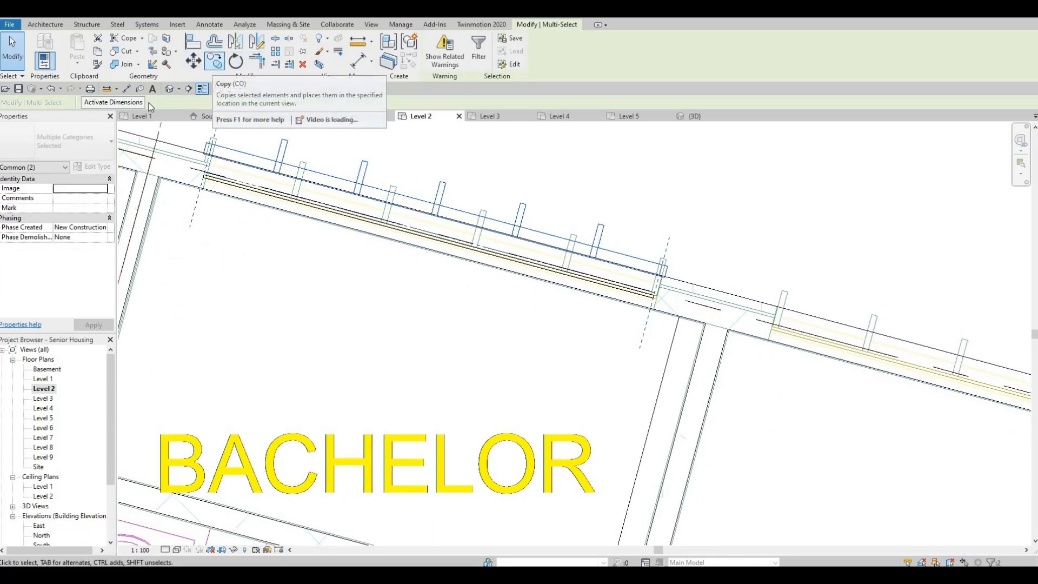
{"action": "left_click", "coordinate": [214, 61]}
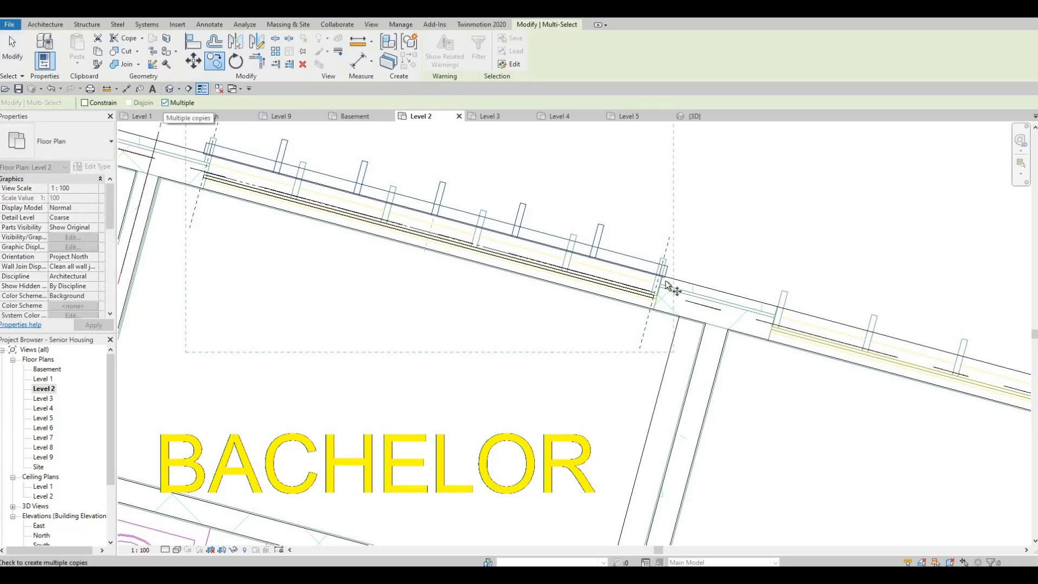
{"action": "scroll", "coordinate": [669, 307], "scroll_direction": "up", "scroll_amount": 3}
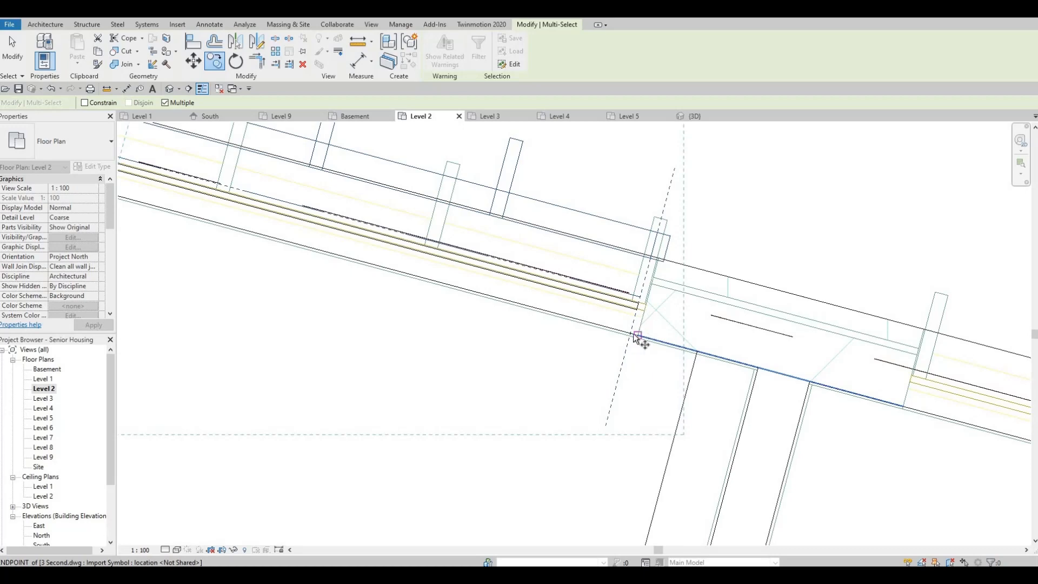
{"action": "left_click", "coordinate": [637, 336]}
{"action": "scroll", "coordinate": [729, 374], "scroll_direction": "down", "scroll_amount": 2}
{"action": "middle_click_drag", "start_coordinate": [846, 478], "coordinate": [379, 304]}
{"action": "scroll", "coordinate": [865, 374], "scroll_direction": "down", "scroll_amount": 2}
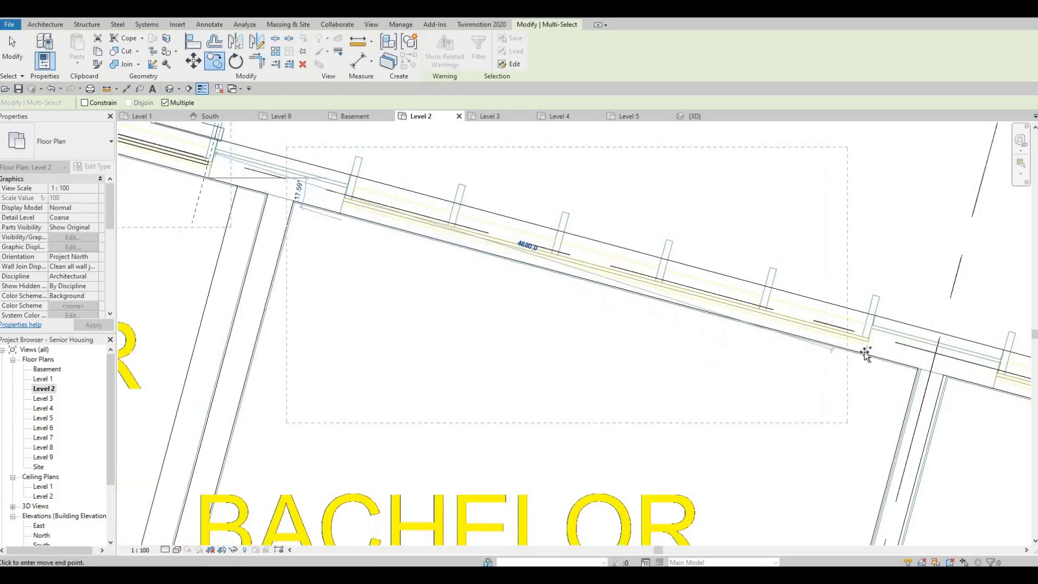
{"action": "scroll", "coordinate": [862, 352], "scroll_direction": "up", "scroll_amount": 4}
{"action": "left_click", "coordinate": [869, 327]}
Place further copies of the curtain wall and frame in the successive Bachelor window openings up to the stretch's end corner before the elevators
{"action": "scroll", "coordinate": [774, 293], "scroll_direction": "down", "scroll_amount": 5}
{"action": "middle_click_drag", "start_coordinate": [911, 333], "coordinate": [347, 316]}
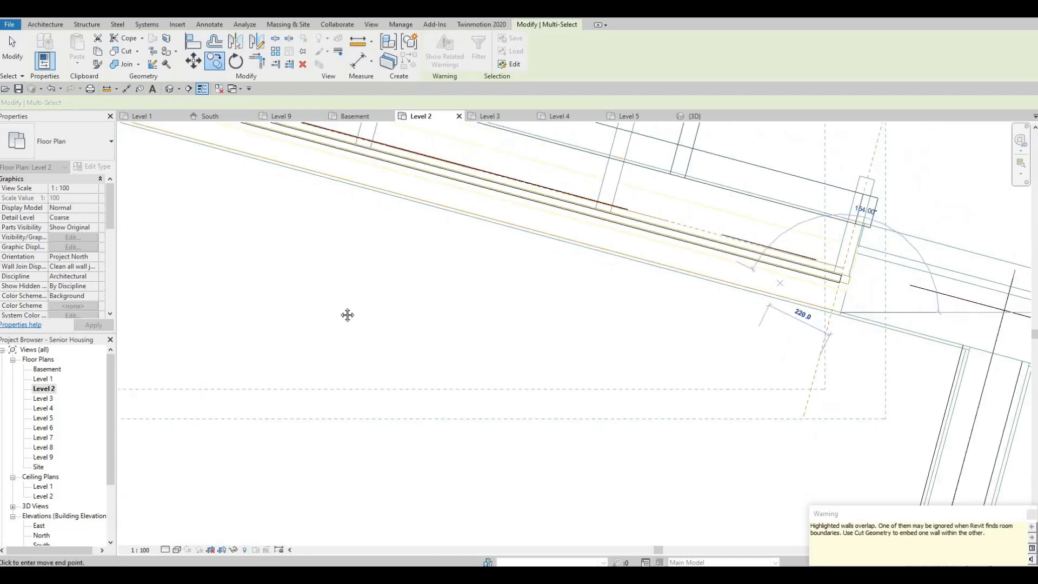
{"action": "middle_click_drag", "start_coordinate": [550, 374], "coordinate": [431, 253]}
{"action": "scroll", "coordinate": [593, 284], "scroll_direction": "up", "scroll_amount": 3}
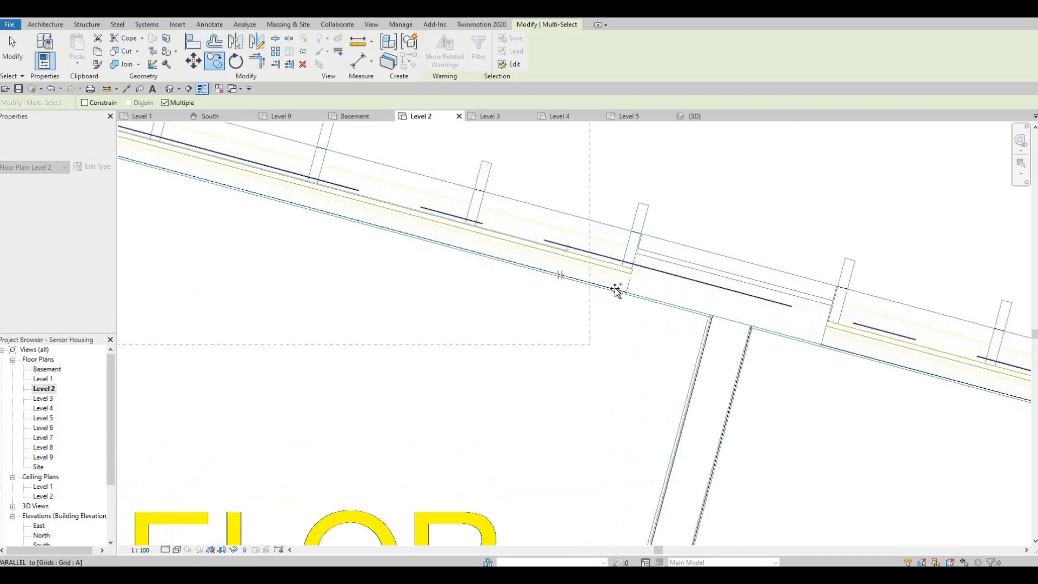
{"action": "middle_click_drag", "start_coordinate": [749, 325], "coordinate": [195, 181]}
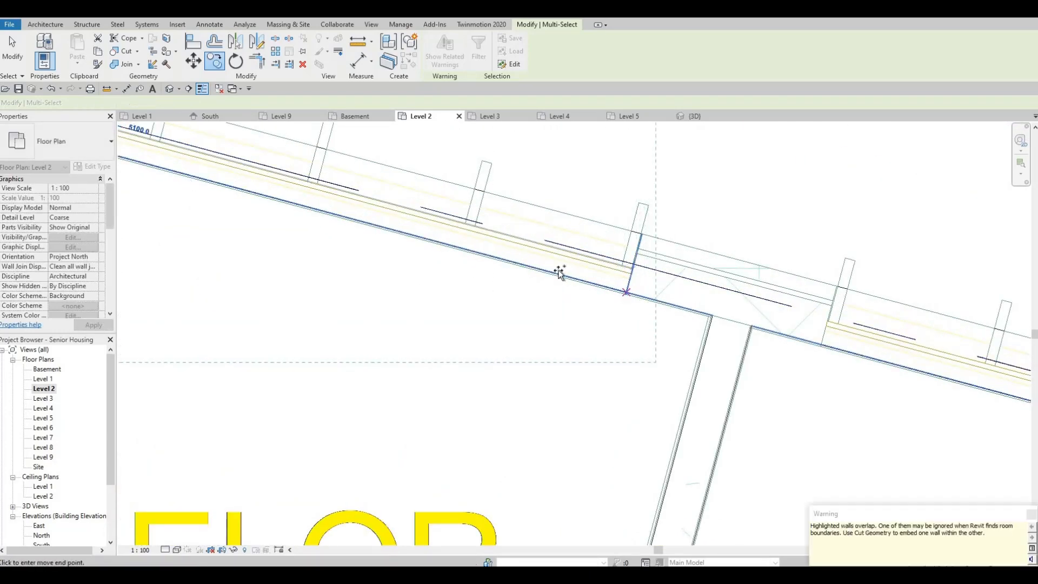
{"action": "middle_click_drag", "start_coordinate": [579, 284], "coordinate": [239, 172]}
{"action": "scroll", "coordinate": [724, 294], "scroll_direction": "up", "scroll_amount": 2}
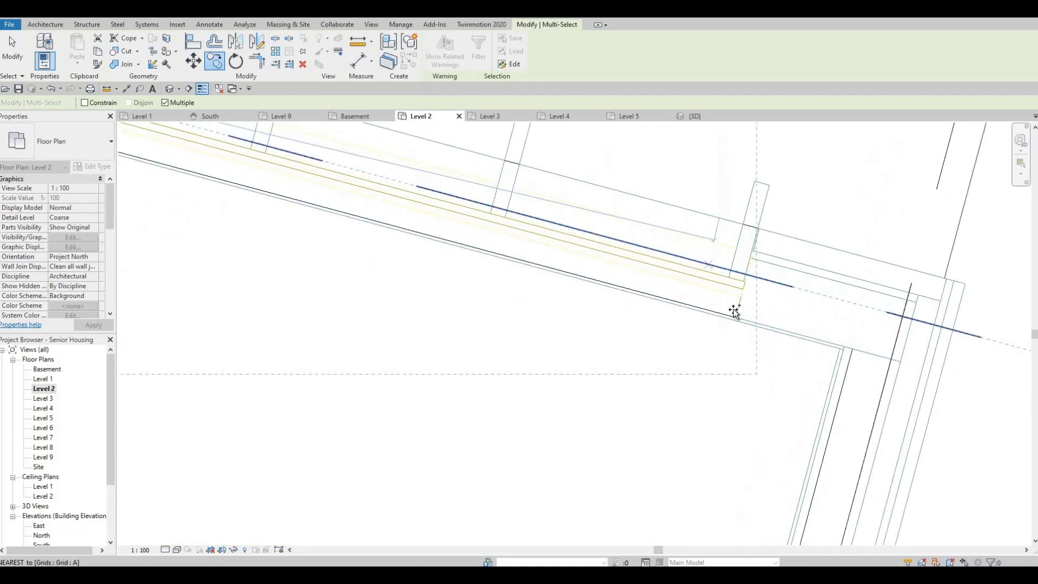
{"action": "left_click", "coordinate": [734, 320]}
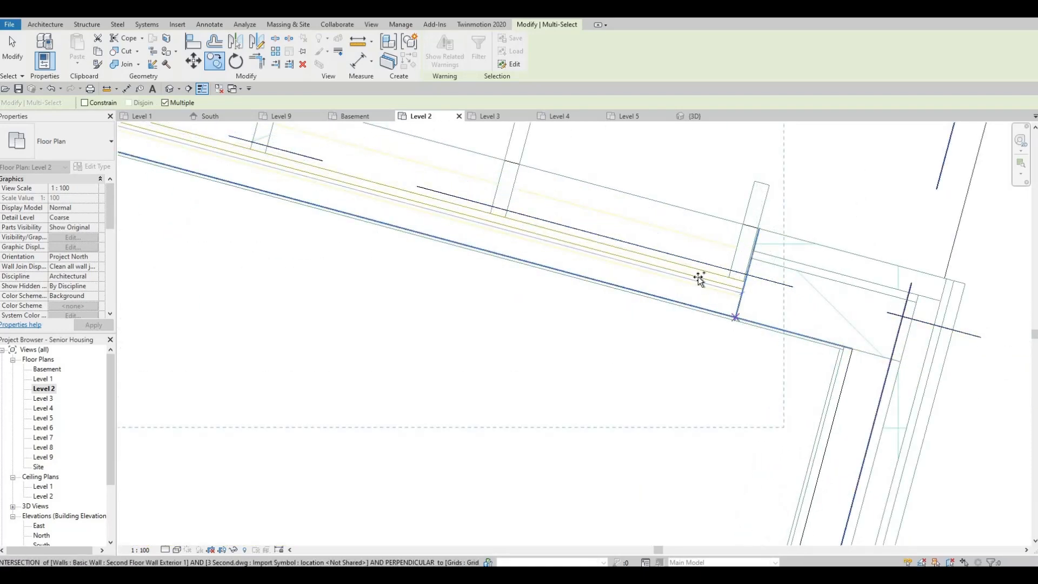
Place copies of the curtain wall and frame in the first two Bachelor window openings beyond the elevator recess
{"action": "scroll", "coordinate": [664, 265], "scroll_direction": "down", "scroll_amount": 5}
{"action": "middle_click_drag", "start_coordinate": [736, 314], "coordinate": [302, 203]}
{"action": "scroll", "coordinate": [595, 222], "scroll_direction": "down", "scroll_amount": 3}
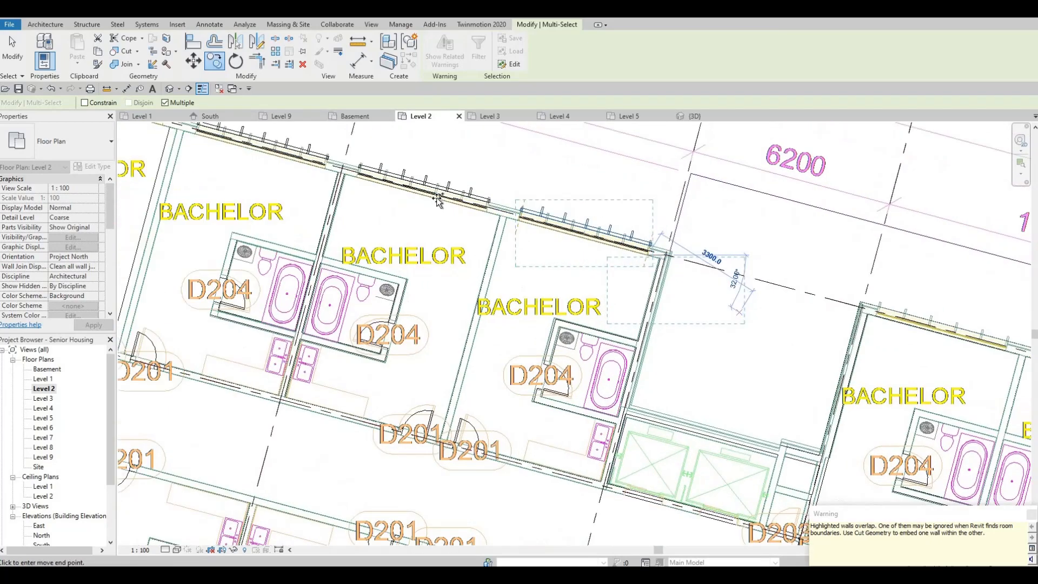
{"action": "middle_click_drag", "start_coordinate": [698, 281], "coordinate": [271, 186]}
{"action": "scroll", "coordinate": [574, 251], "scroll_direction": "up", "scroll_amount": 4}
{"action": "scroll", "coordinate": [577, 271], "scroll_direction": "up", "scroll_amount": 2}
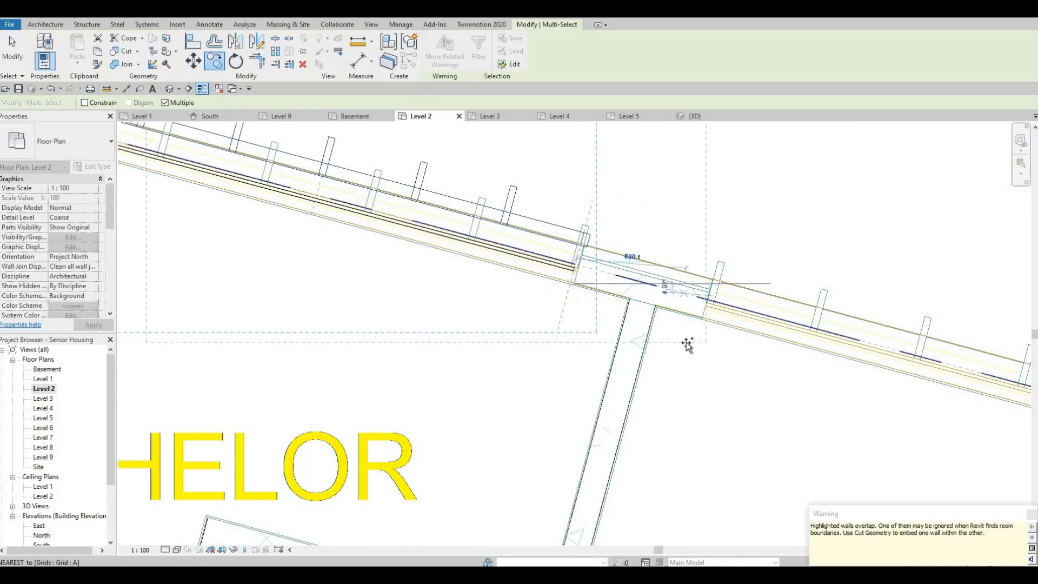
{"action": "middle_click_drag", "start_coordinate": [981, 403], "coordinate": [570, 314]}
{"action": "middle_click_drag", "start_coordinate": [763, 360], "coordinate": [701, 349]}
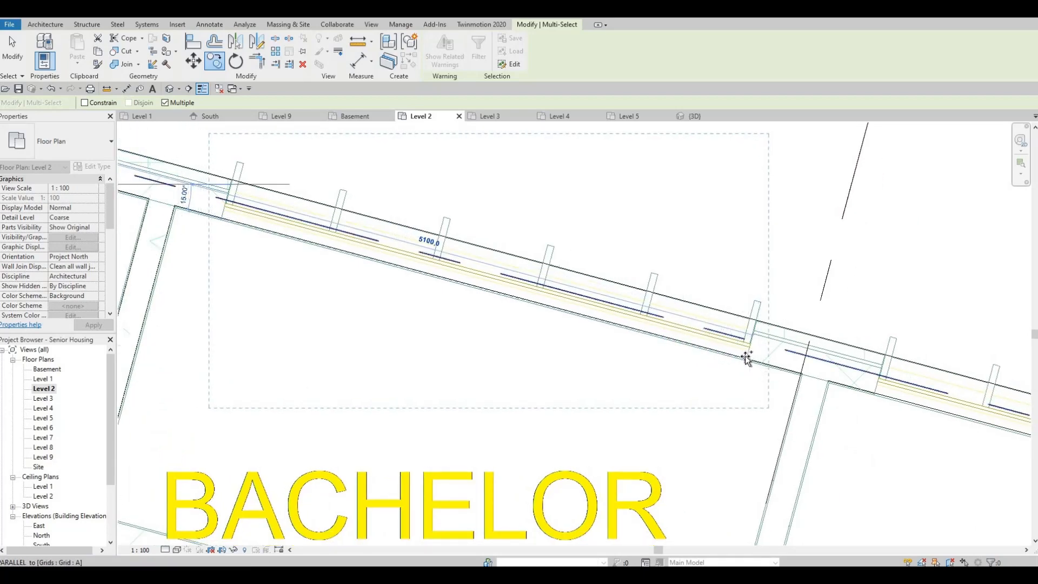
{"action": "scroll", "coordinate": [746, 358], "scroll_direction": "up", "scroll_amount": 2}
{"action": "scroll", "coordinate": [714, 324], "scroll_direction": "down", "scroll_amount": 4}
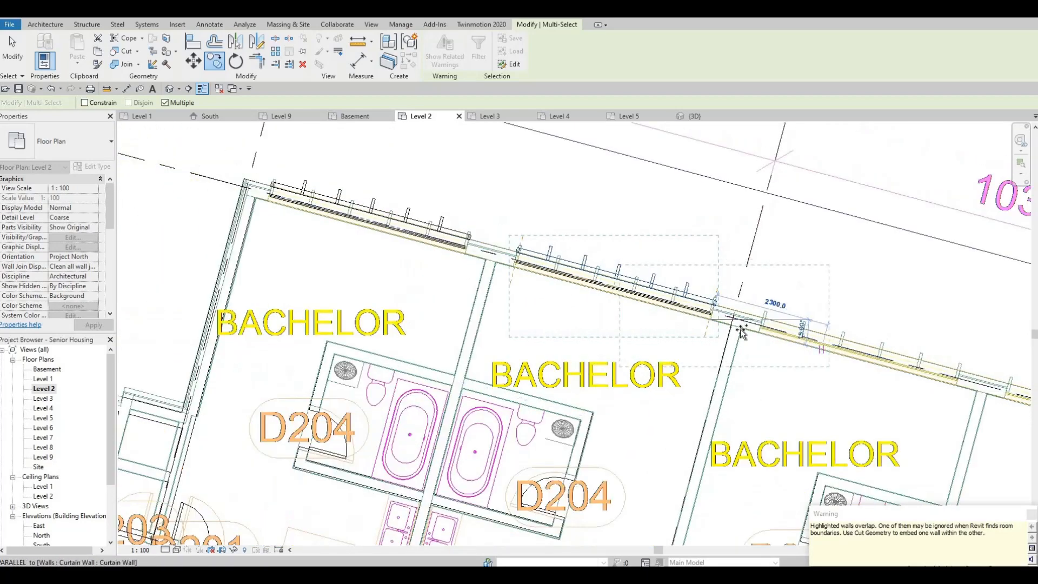
Place copies of the curtain wall and frame in the last two Bachelor window openings before the stair, and end the copying
{"action": "scroll", "coordinate": [741, 329], "scroll_direction": "up", "scroll_amount": 3}
{"action": "scroll", "coordinate": [703, 358], "scroll_direction": "up", "scroll_amount": 2}
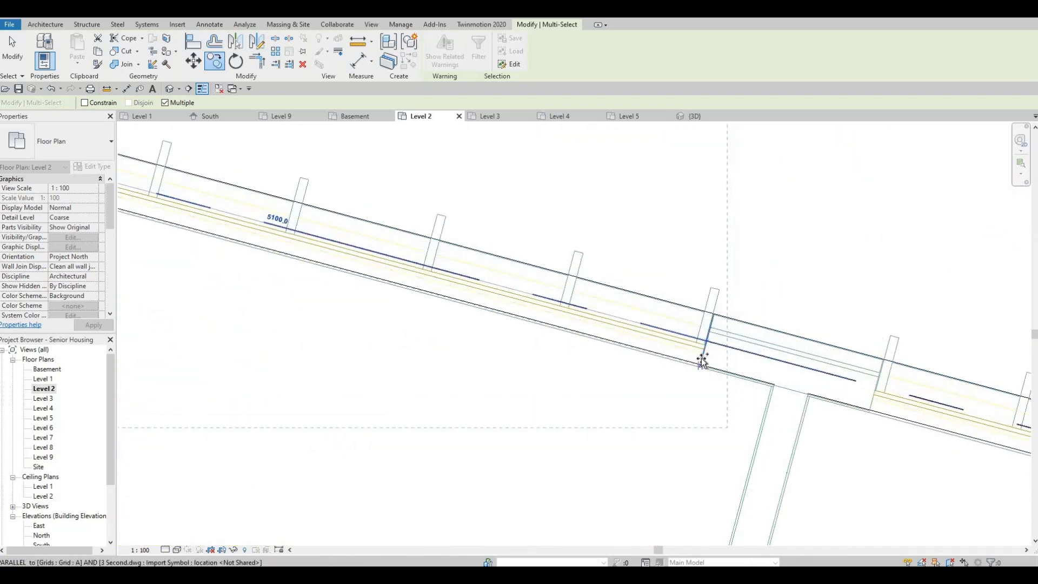
{"action": "left_click", "coordinate": [704, 337]}
{"action": "scroll", "coordinate": [692, 336], "scroll_direction": "down", "scroll_amount": 3}
{"action": "scroll", "coordinate": [780, 352], "scroll_direction": "up", "scroll_amount": 2}
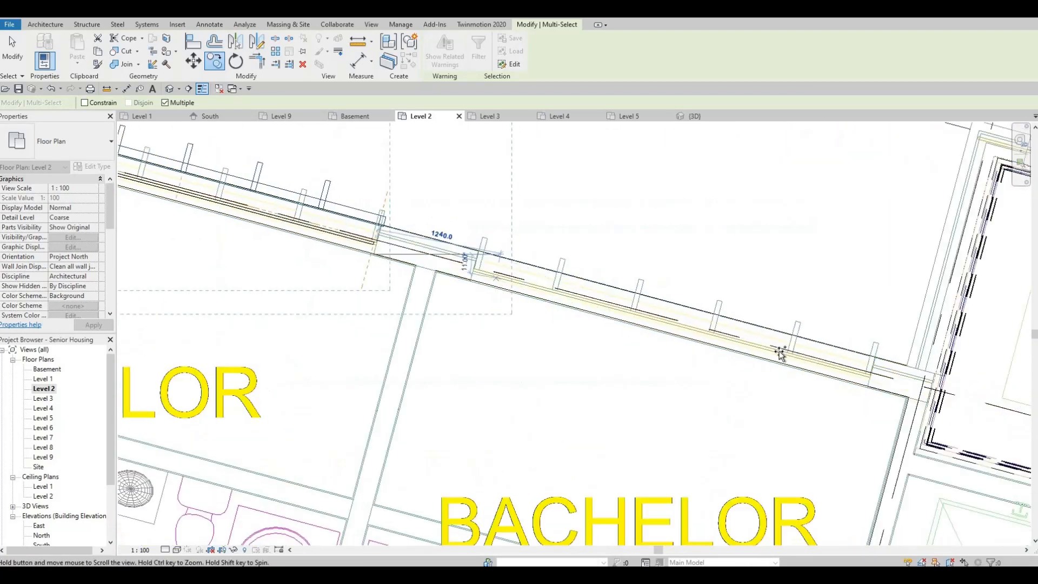
{"action": "scroll", "coordinate": [782, 352], "scroll_direction": "down", "scroll_amount": 1}
{"action": "scroll", "coordinate": [818, 368], "scroll_direction": "up", "scroll_amount": 2}
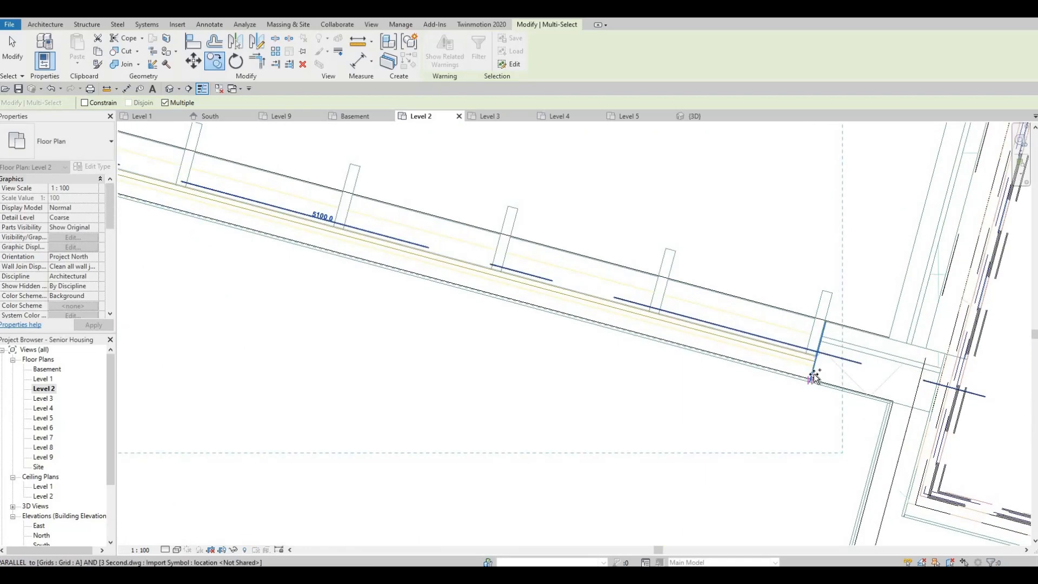
{"action": "left_click", "coordinate": [775, 303]}
{"action": "scroll", "coordinate": [768, 300], "scroll_direction": "down", "scroll_amount": 5}
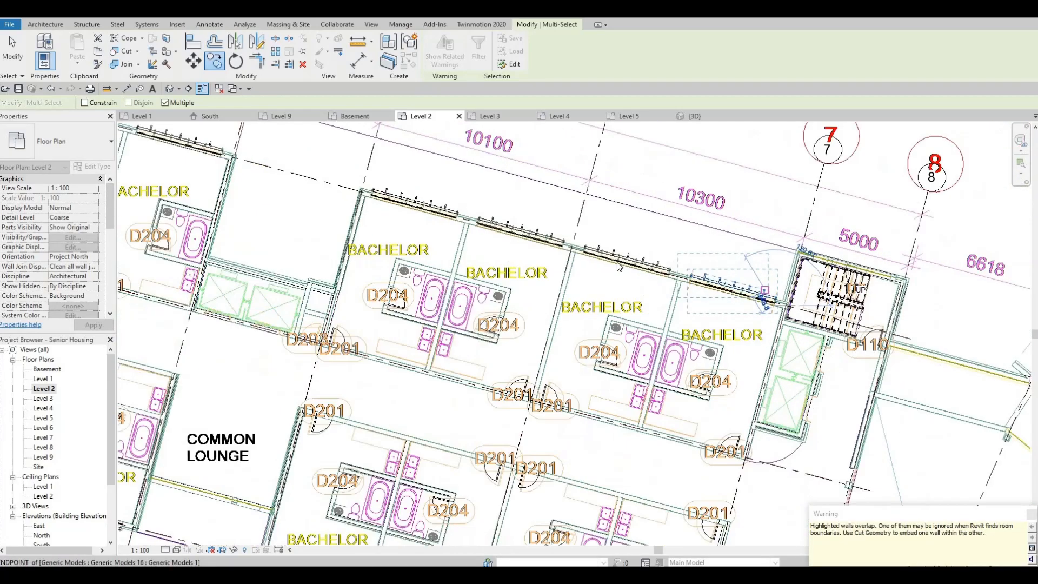
{"action": "scroll", "coordinate": [518, 209], "scroll_direction": "down", "scroll_amount": 2}
{"action": "key", "text": "Escape"}
{"action": "key", "text": "Escape"}
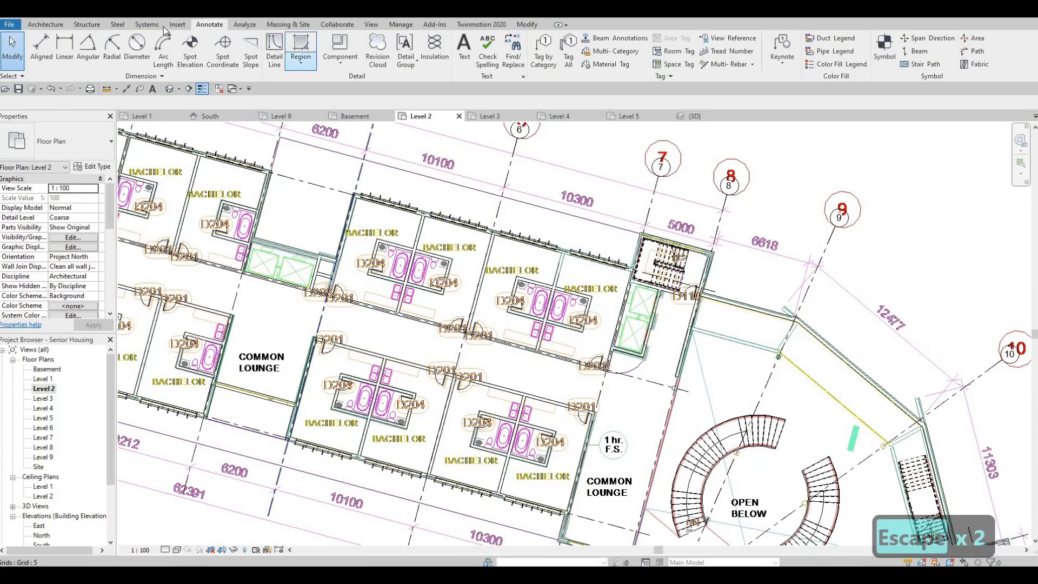
Use Cut Geometry to cut the curtain walls out of the second-floor exterior wall along the Bachelor rooms between the stair and the elevators
{"action": "left_click", "coordinate": [527, 25]}
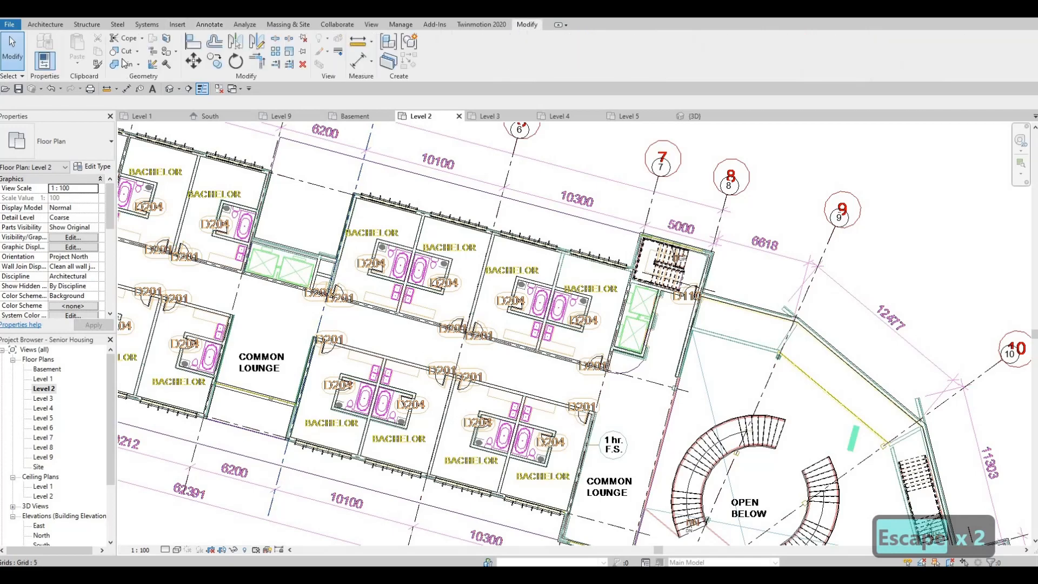
{"action": "scroll", "coordinate": [650, 297], "scroll_direction": "up", "scroll_amount": 5}
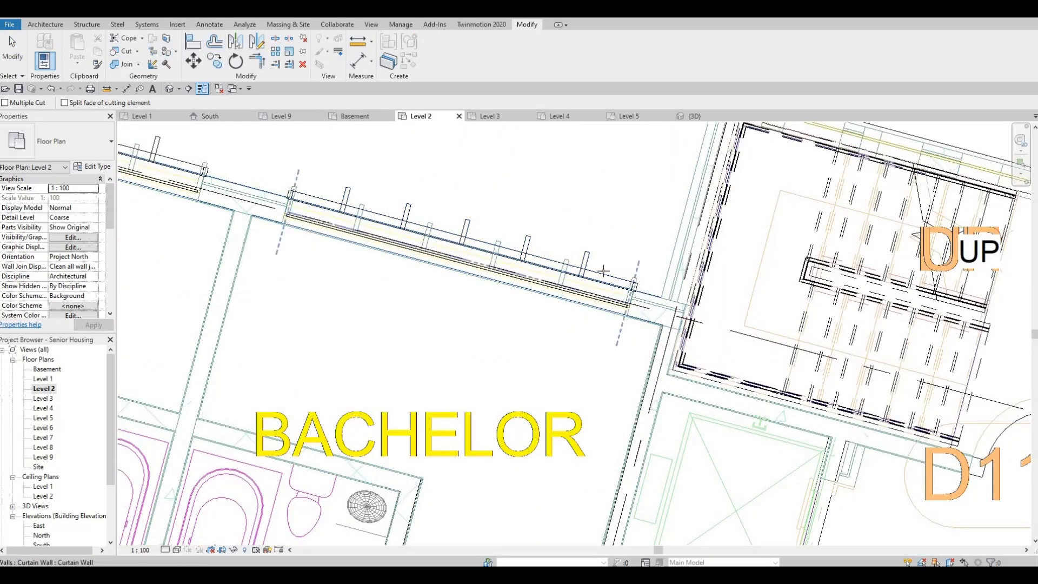
{"action": "scroll", "coordinate": [486, 237], "scroll_direction": "down", "scroll_amount": 1}
{"action": "middle_click_drag", "start_coordinate": [288, 196], "coordinate": [413, 243]}
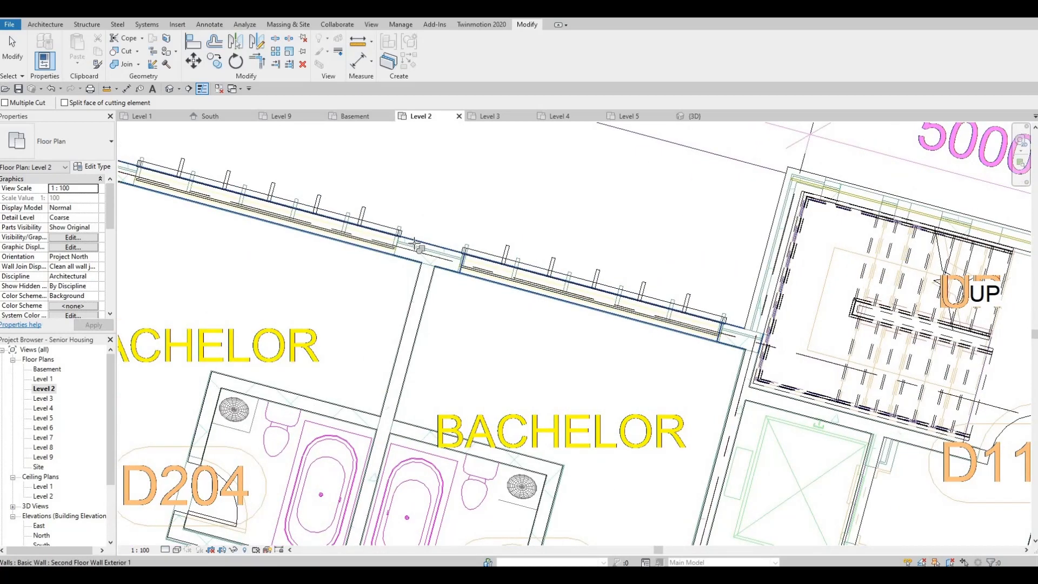
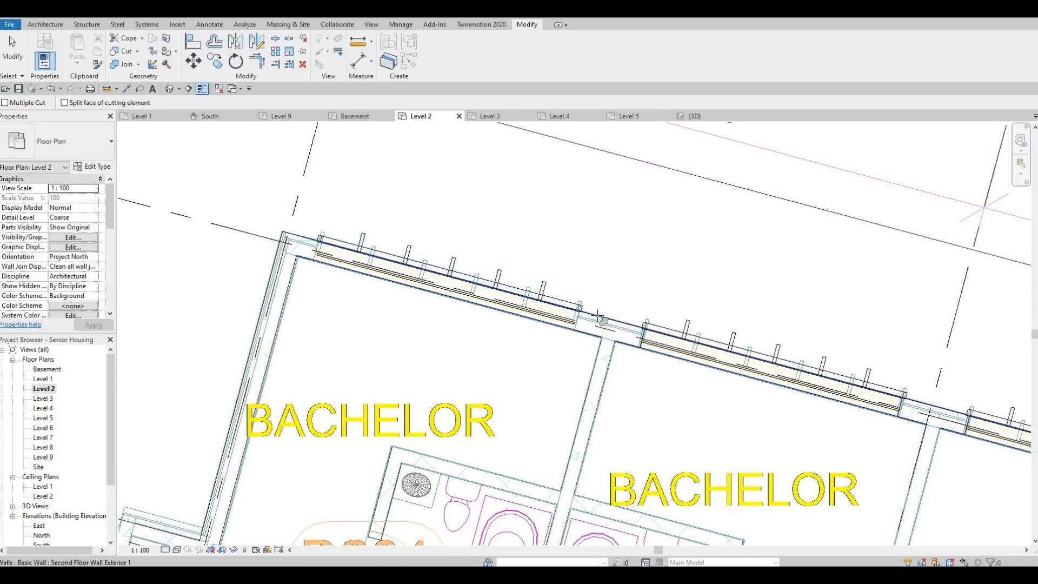
{"action": "left_click", "coordinate": [573, 310]}
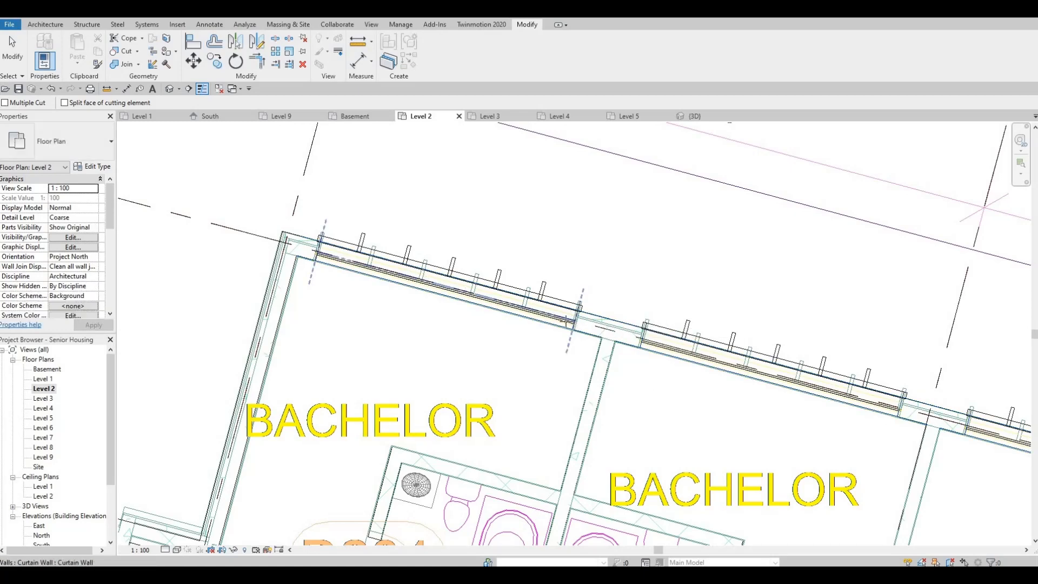
{"action": "left_click", "coordinate": [566, 321]}
{"action": "middle_click_drag", "start_coordinate": [566, 321], "coordinate": [963, 464]}
Cut the curtain walls out of the exterior wall along the Bachelor rooms on the other side of the elevator recess
{"action": "middle_click_drag", "start_coordinate": [270, 276], "coordinate": [526, 350]}
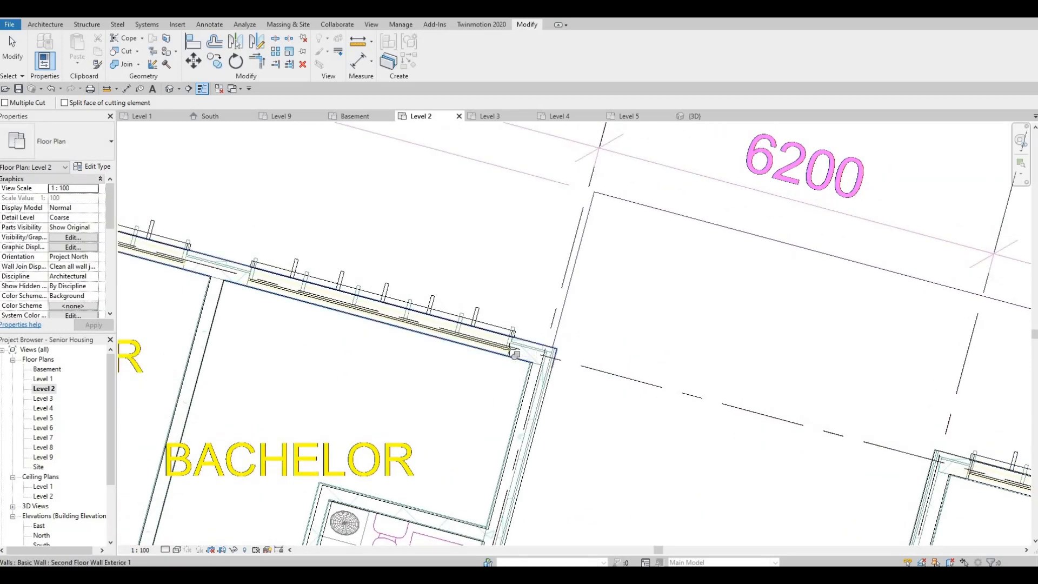
{"action": "middle_click_drag", "start_coordinate": [684, 400], "coordinate": [849, 416]}
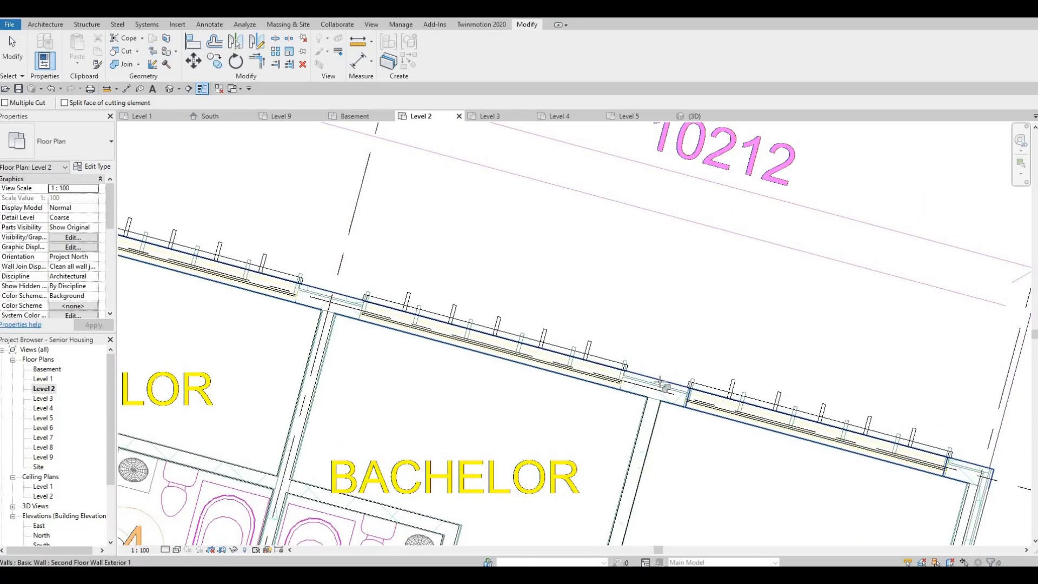
{"action": "left_click", "coordinate": [622, 386]}
{"action": "middle_click_drag", "start_coordinate": [580, 366], "coordinate": [826, 414]}
{"action": "left_click", "coordinate": [545, 342]}
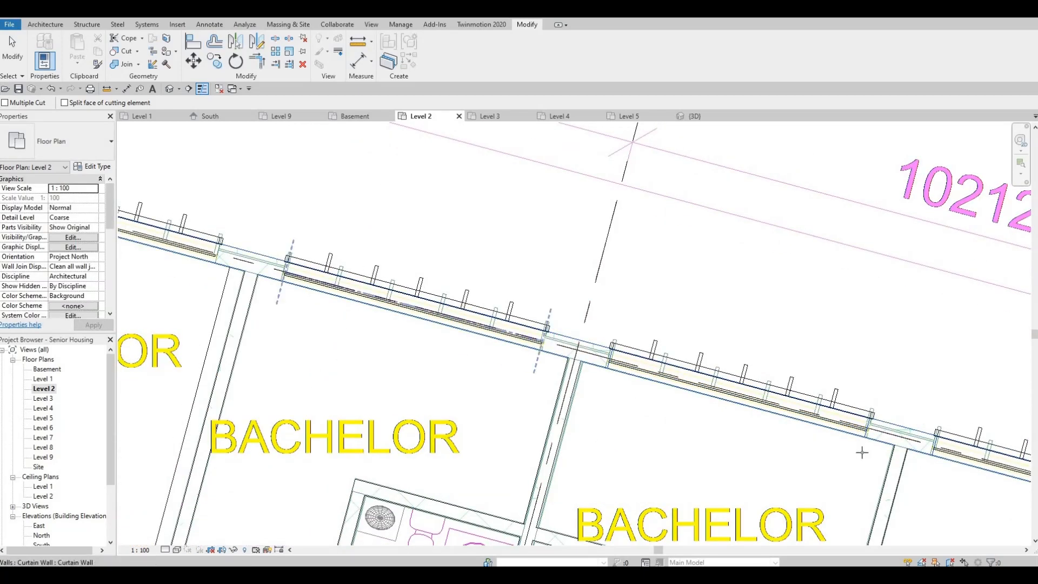
{"action": "left_click", "coordinate": [486, 311]}
{"action": "middle_click_drag", "start_coordinate": [487, 311], "coordinate": [922, 466]}
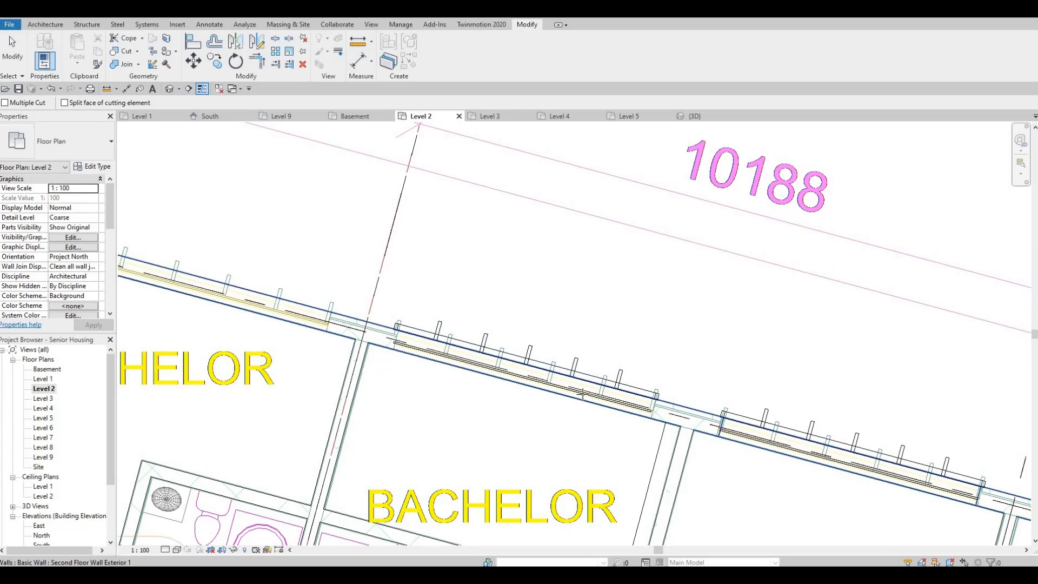
{"action": "middle_click_drag", "start_coordinate": [350, 324], "coordinate": [631, 374]}
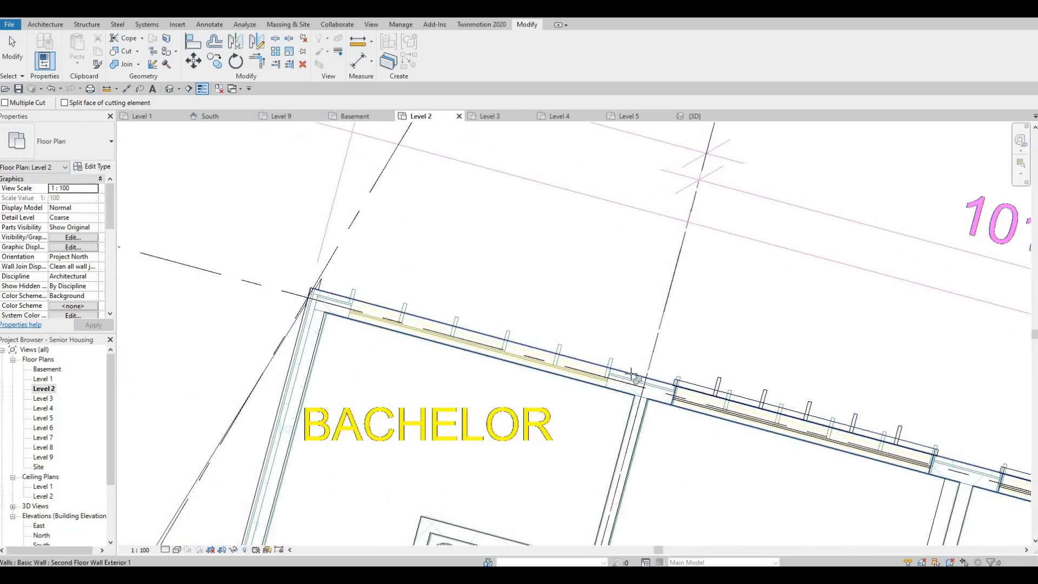
{"action": "left_click", "coordinate": [614, 381]}
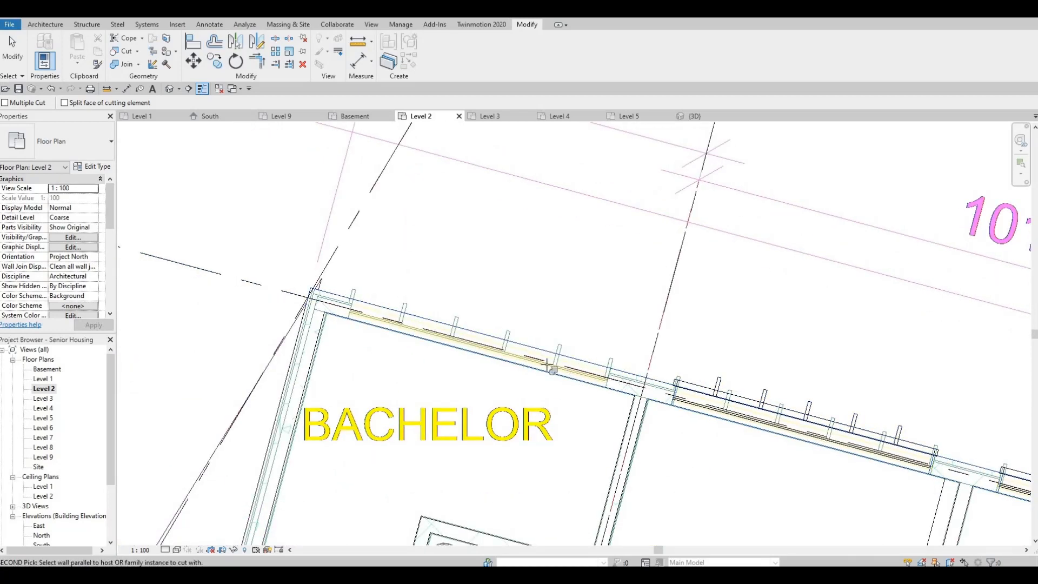
{"action": "scroll", "coordinate": [608, 388], "scroll_direction": "up", "scroll_amount": 2}
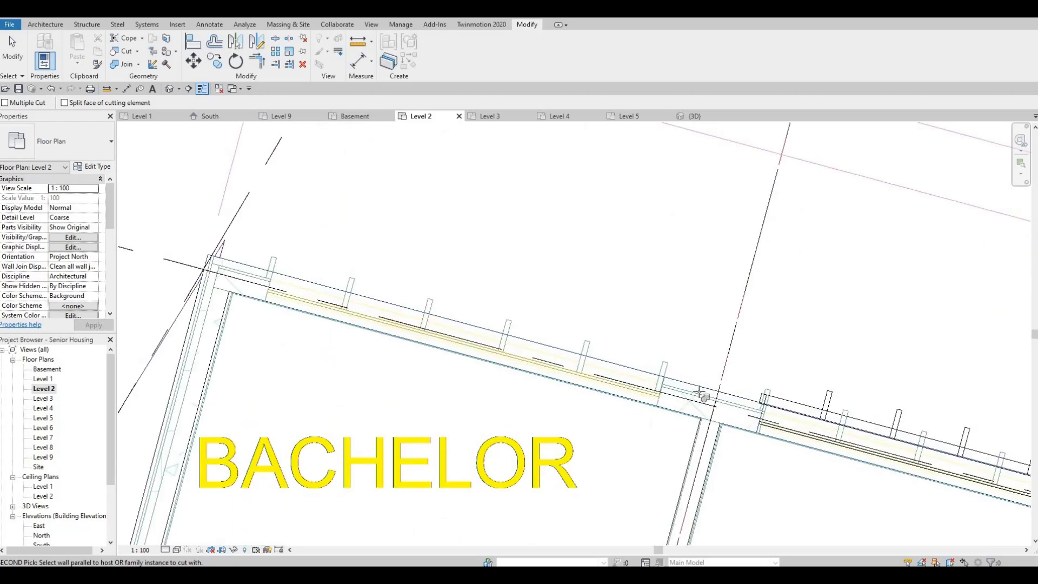
{"action": "middle_click_drag", "start_coordinate": [699, 391], "coordinate": [628, 327]}
{"action": "key", "text": "Escape"}
Copy the neighbouring Bachelor's curtain wall and frame into the corner Bachelor's window opening, snapping to the opening's end on the inner wall face
{"action": "scroll", "coordinate": [686, 340], "scroll_direction": "down", "scroll_amount": 2}
{"action": "left_click", "coordinate": [691, 328]}
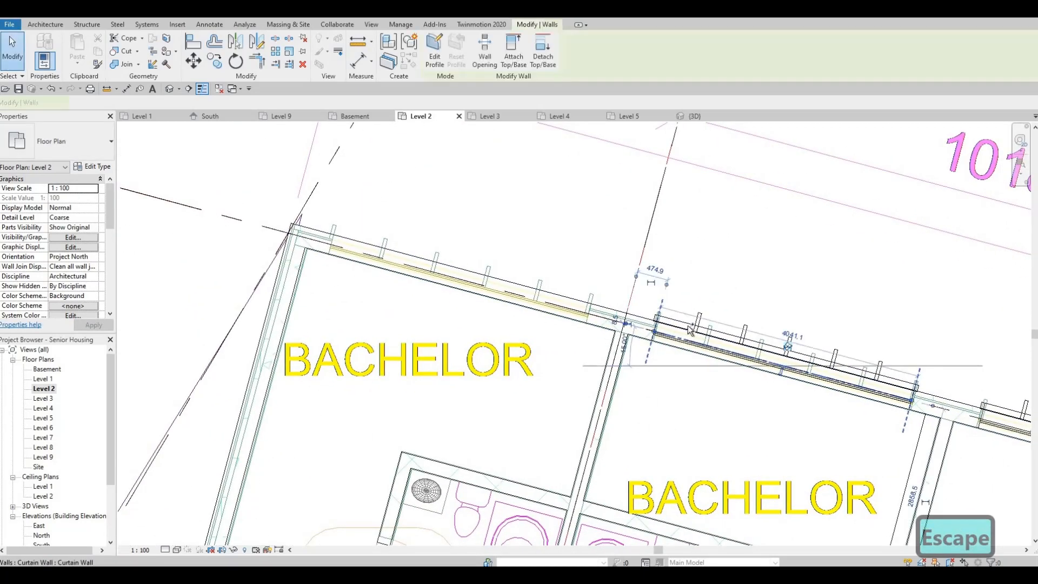
{"action": "left_click", "coordinate": [598, 308], "text": "ctrl"}
{"action": "left_click", "coordinate": [170, 90]}
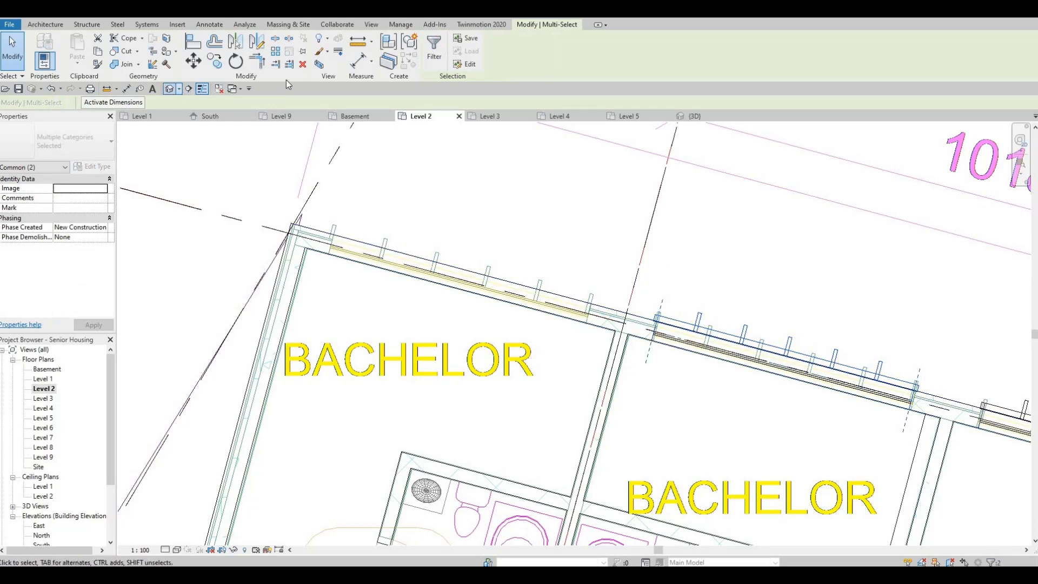
{"action": "left_click", "coordinate": [218, 63]}
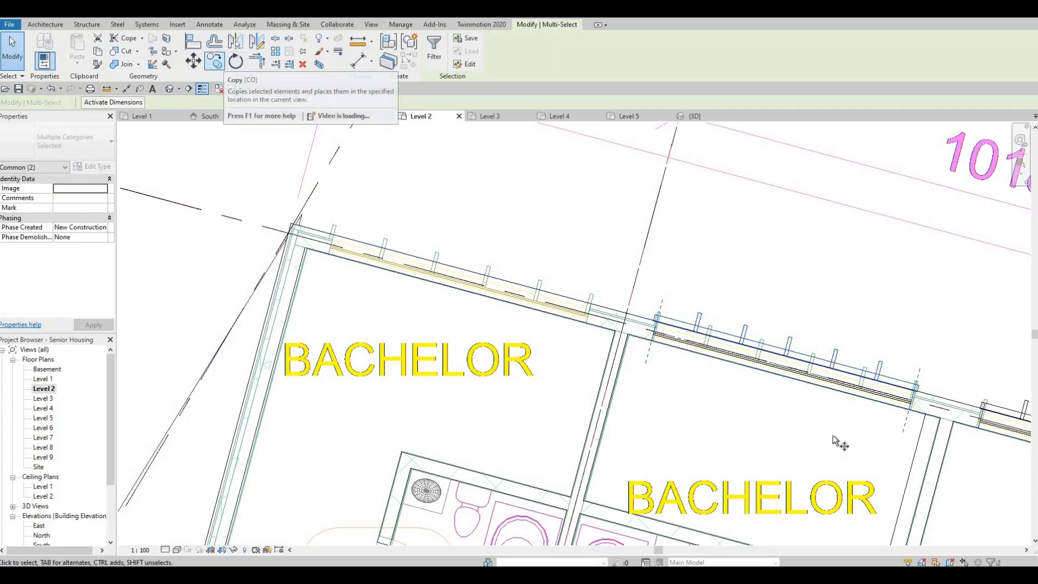
{"action": "left_click", "coordinate": [909, 412]}
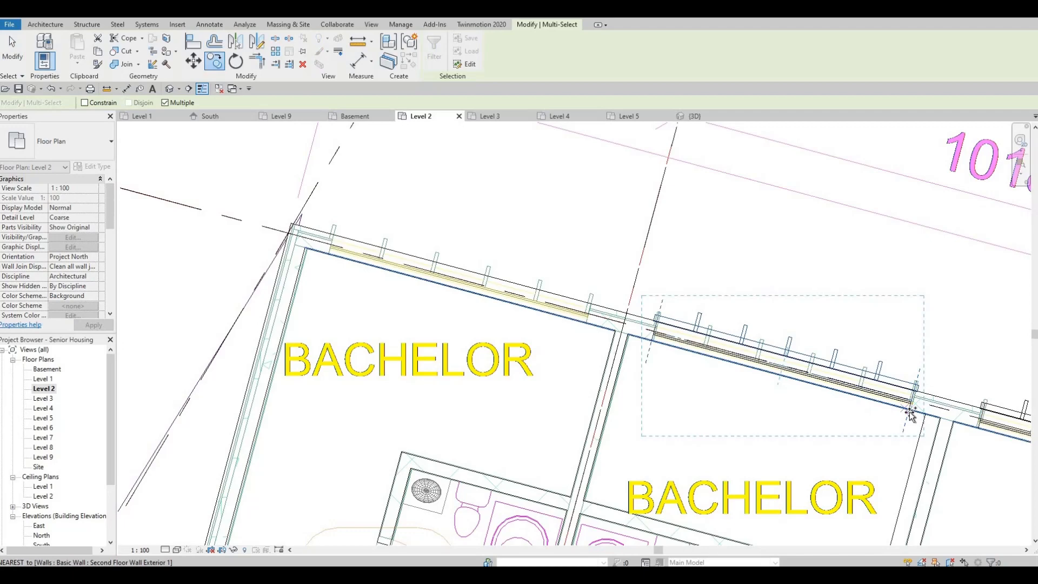
{"action": "left_click", "coordinate": [588, 324]}
{"action": "key", "text": "Escape"}
{"action": "key", "text": "Escape"}
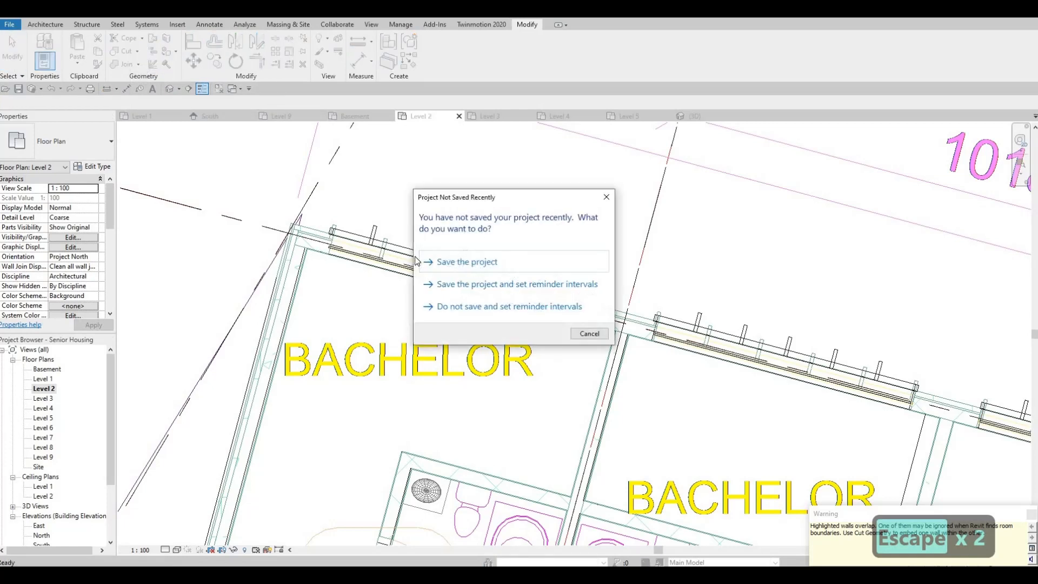
Save the project and cut the corner Bachelor's curtain wall out of the exterior wall
{"action": "key", "text": "Return"}
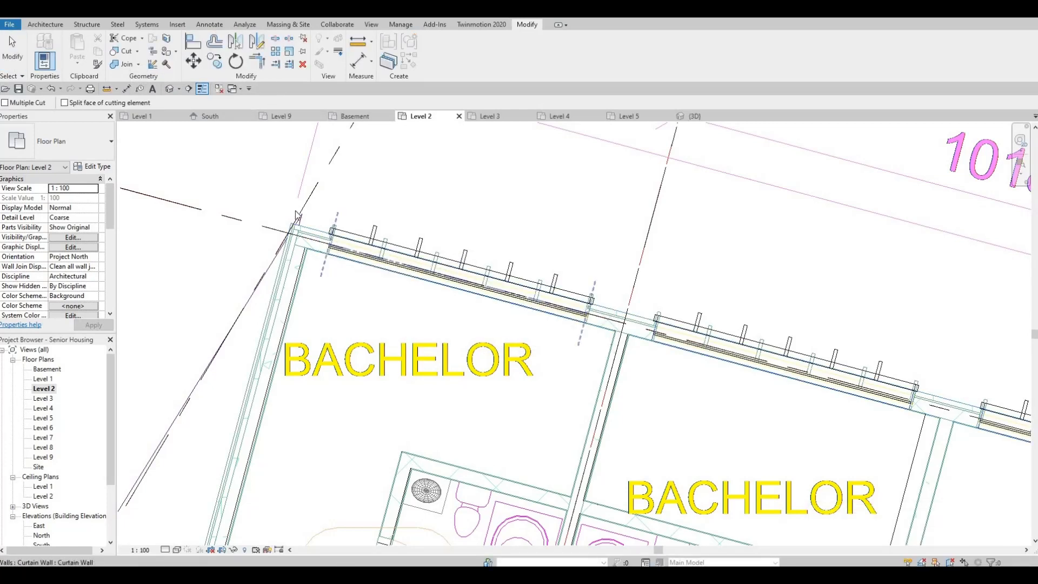
{"action": "key", "text": "Escape"}
{"action": "key", "text": "Escape"}
Open the 3D view and examine the copied curtain walls and frames along the back facade from the corner
{"action": "left_click", "coordinate": [171, 89]}
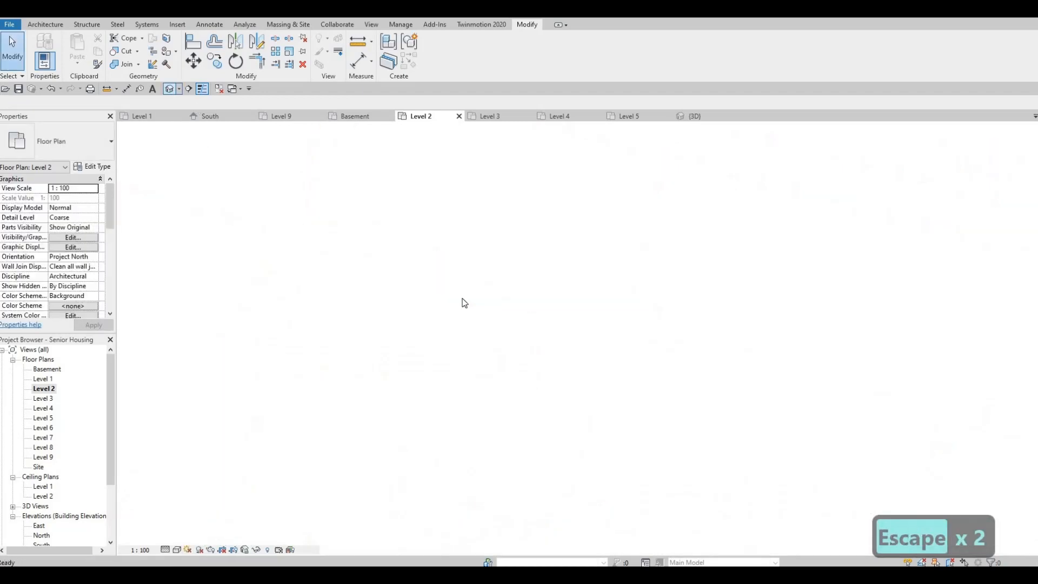
{"action": "middle_click_drag", "start_coordinate": [745, 327], "coordinate": [532, 427], "text": "shift"}
{"action": "scroll", "coordinate": [550, 433], "scroll_direction": "up", "scroll_amount": 5}
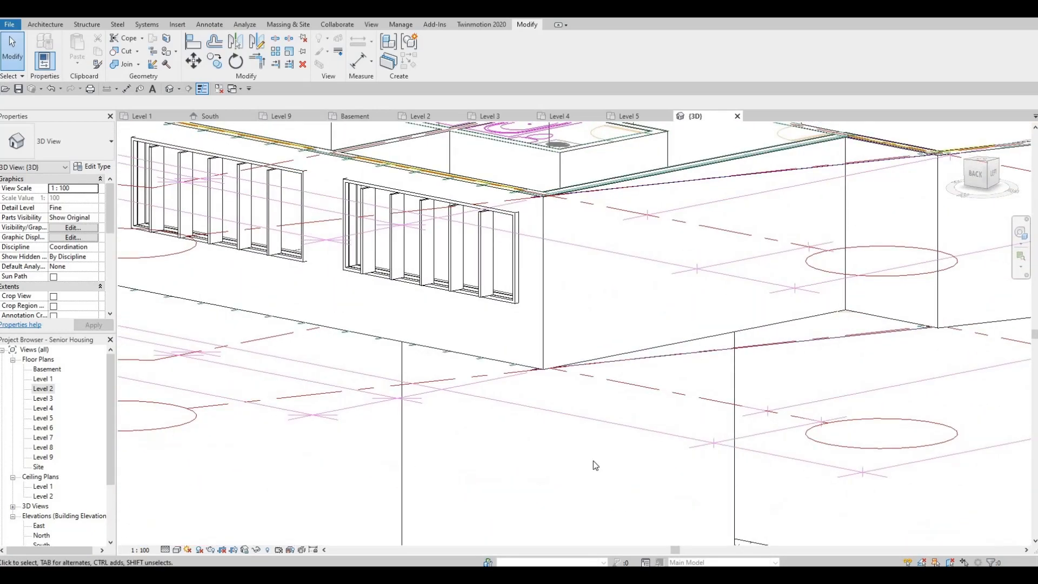
{"action": "scroll", "coordinate": [593, 462], "scroll_direction": "up", "scroll_amount": 1}
{"action": "middle_click_drag", "start_coordinate": [593, 463], "coordinate": [641, 497], "text": "shift"}
{"action": "scroll", "coordinate": [615, 472], "scroll_direction": "down", "scroll_amount": 6}
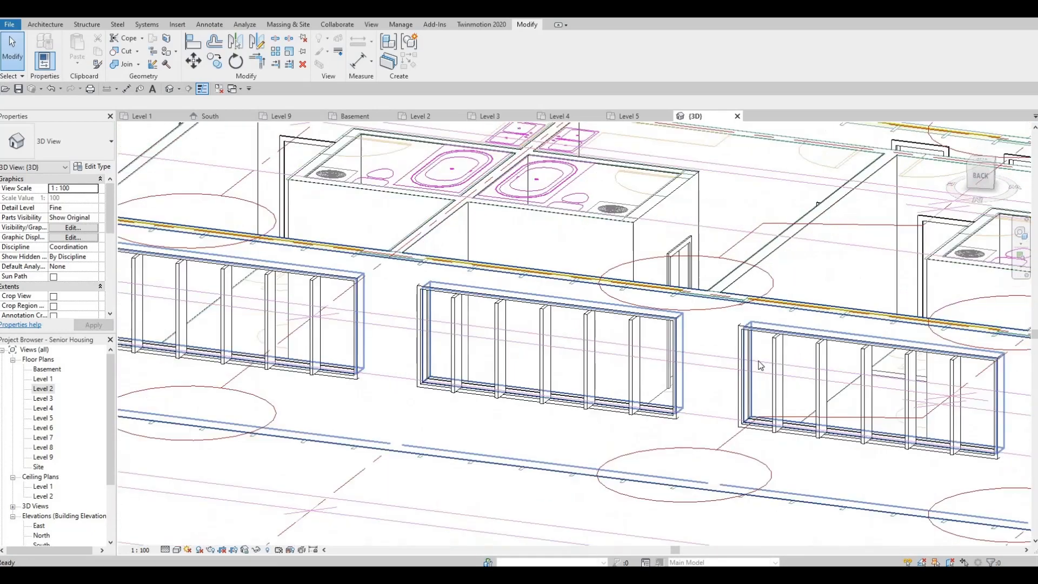
Examine the copied curtain walls and frames along the back facade and the adjoining wings in the 3D view
{"action": "scroll", "coordinate": [592, 308], "scroll_direction": "up", "scroll_amount": 5}
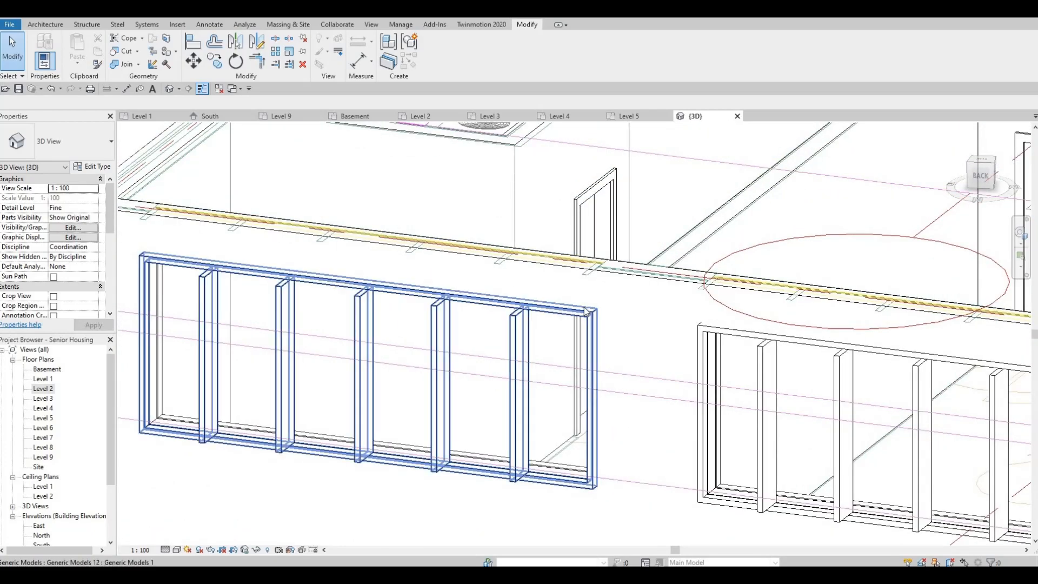
{"action": "scroll", "coordinate": [914, 340], "scroll_direction": "down", "scroll_amount": 1}
{"action": "middle_click_drag", "start_coordinate": [914, 340], "coordinate": [695, 317]}
{"action": "scroll", "coordinate": [696, 317], "scroll_direction": "down", "scroll_amount": 3}
{"action": "scroll", "coordinate": [565, 249], "scroll_direction": "down", "scroll_amount": 2}
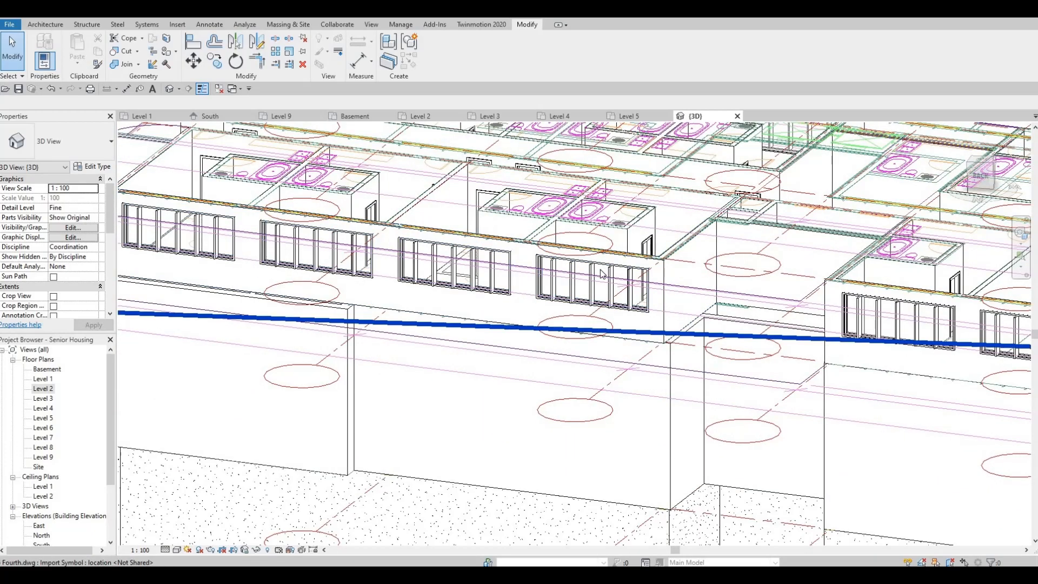
{"action": "scroll", "coordinate": [600, 270], "scroll_direction": "up", "scroll_amount": 5}
{"action": "scroll", "coordinate": [599, 275], "scroll_direction": "down", "scroll_amount": 3}
{"action": "middle_click_drag", "start_coordinate": [809, 408], "coordinate": [622, 379], "text": "shift"}
{"action": "scroll", "coordinate": [657, 433], "scroll_direction": "down", "scroll_amount": 1}
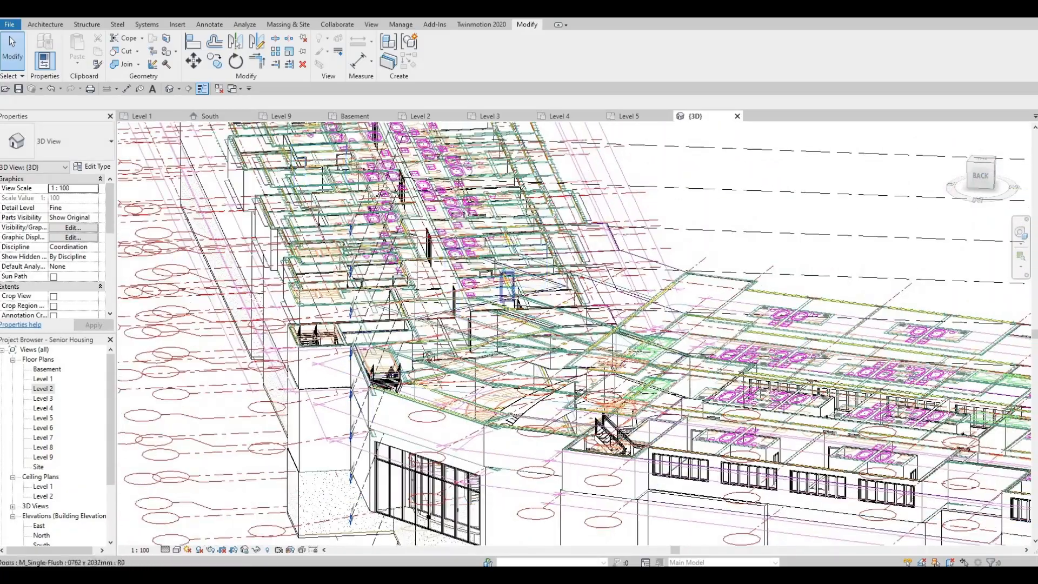
{"action": "middle_click_drag", "start_coordinate": [552, 328], "coordinate": [411, 334], "text": "shift"}
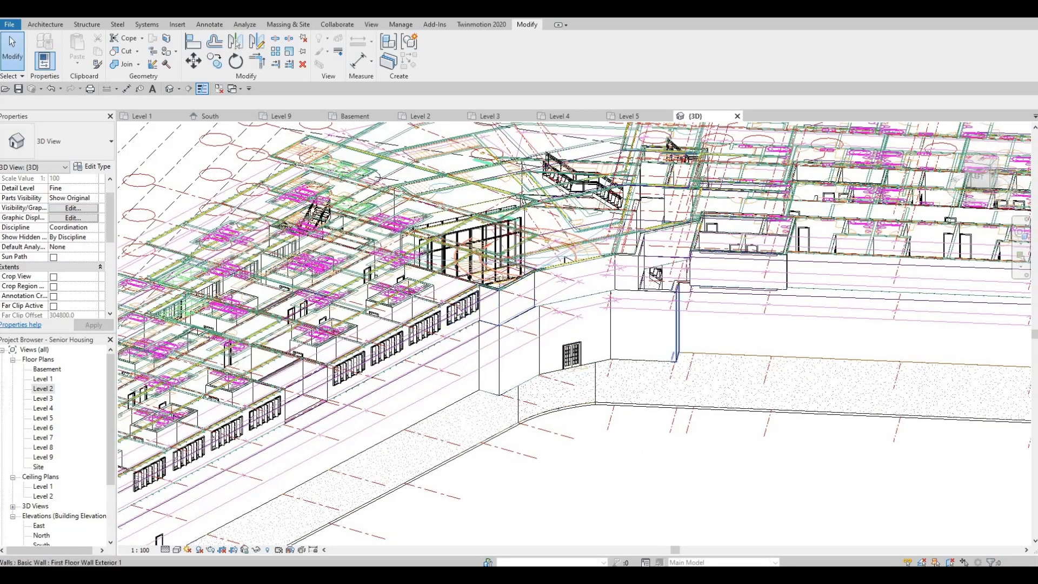
{"action": "middle_click_drag", "start_coordinate": [733, 296], "coordinate": [491, 295]}
{"action": "scroll", "coordinate": [490, 296], "scroll_direction": "down", "scroll_amount": 2}
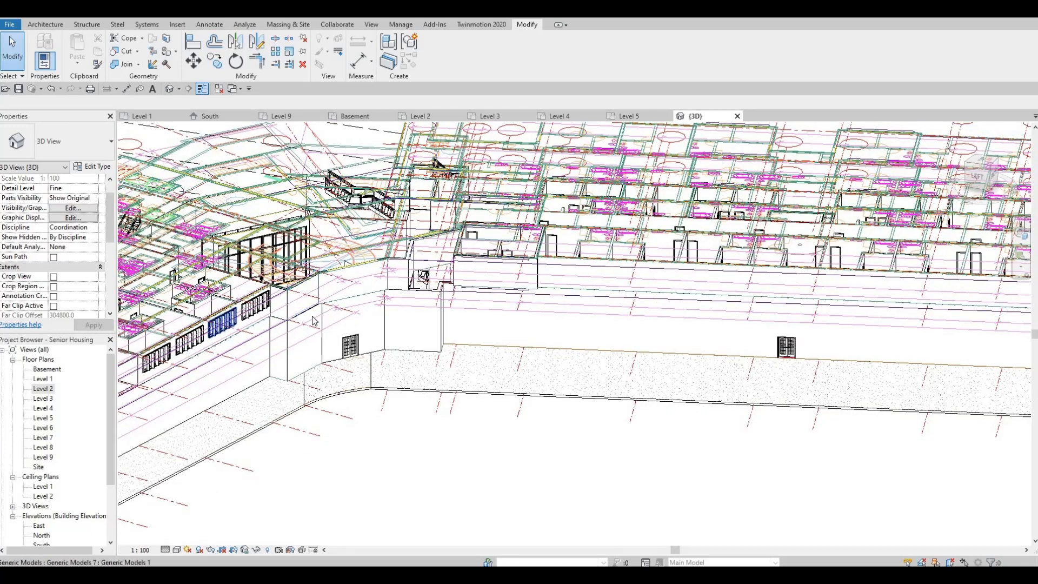
{"action": "middle_click_drag", "start_coordinate": [313, 321], "coordinate": [578, 255]}
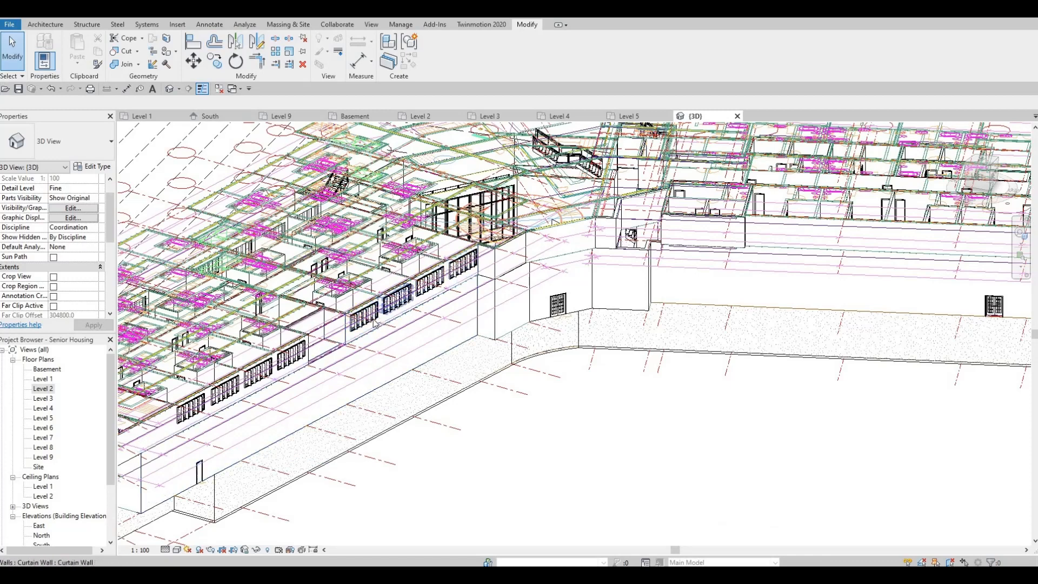
{"action": "middle_click_drag", "start_coordinate": [210, 393], "coordinate": [287, 368]}
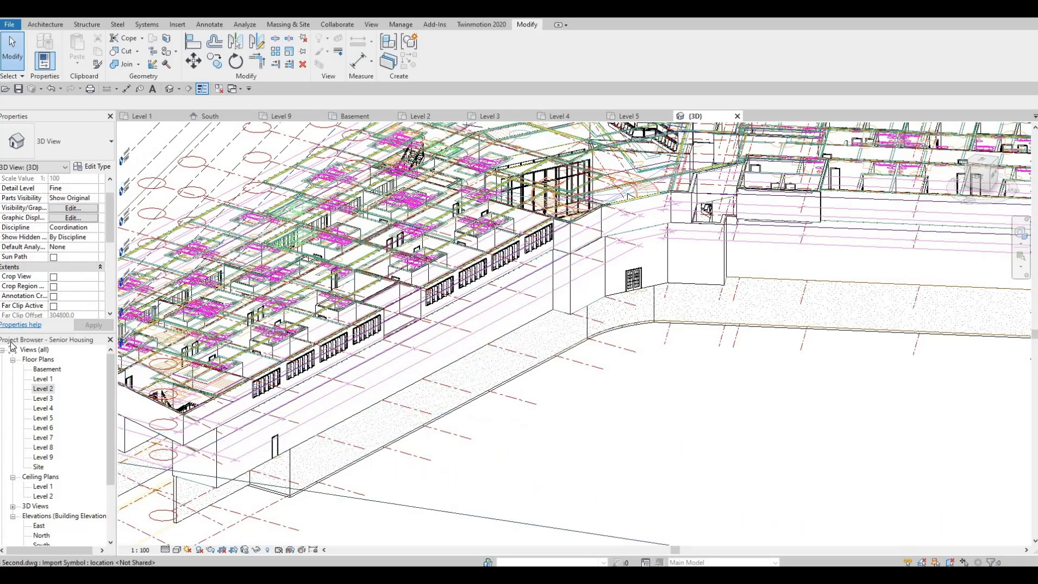
On the Level 2 plan, draw curtain walls along the end-facade window openings of the One-Bedroom and the adjacent Two-Bedroom
{"action": "double_click", "coordinate": [40, 389]}
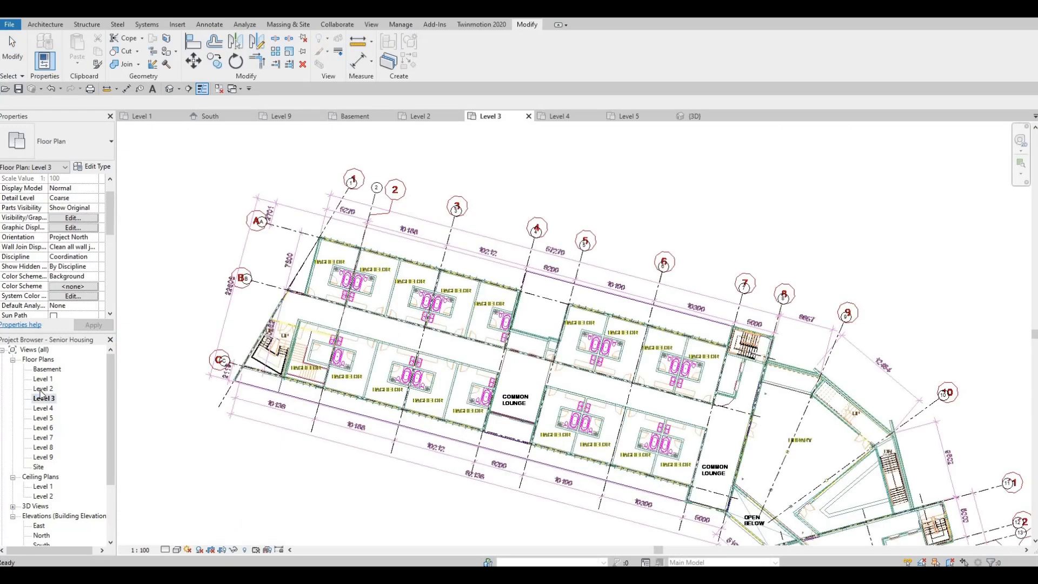
{"action": "scroll", "coordinate": [577, 247], "scroll_direction": "down", "scroll_amount": 8}
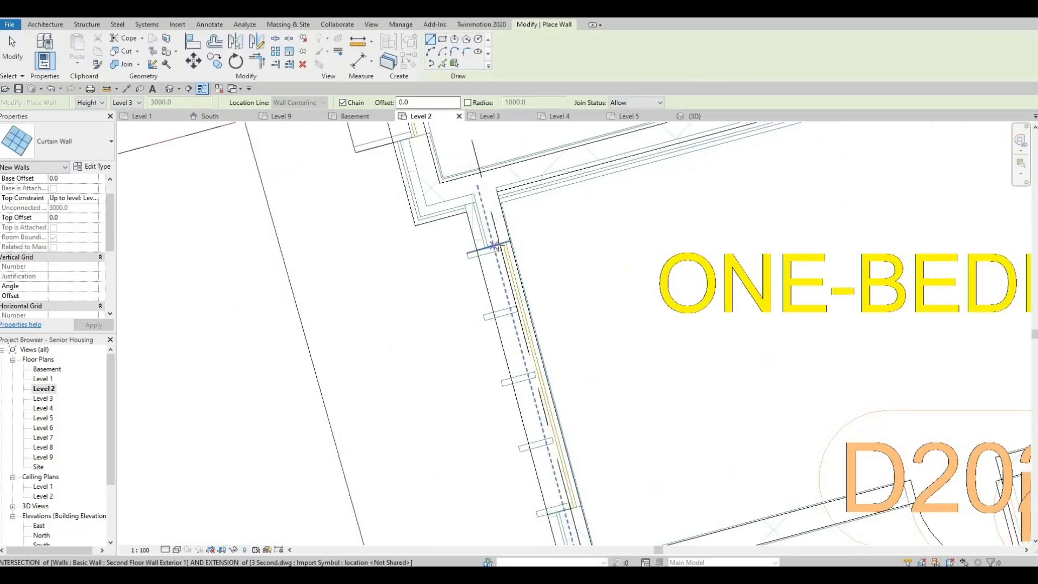
{"action": "key", "text": "Escape"}
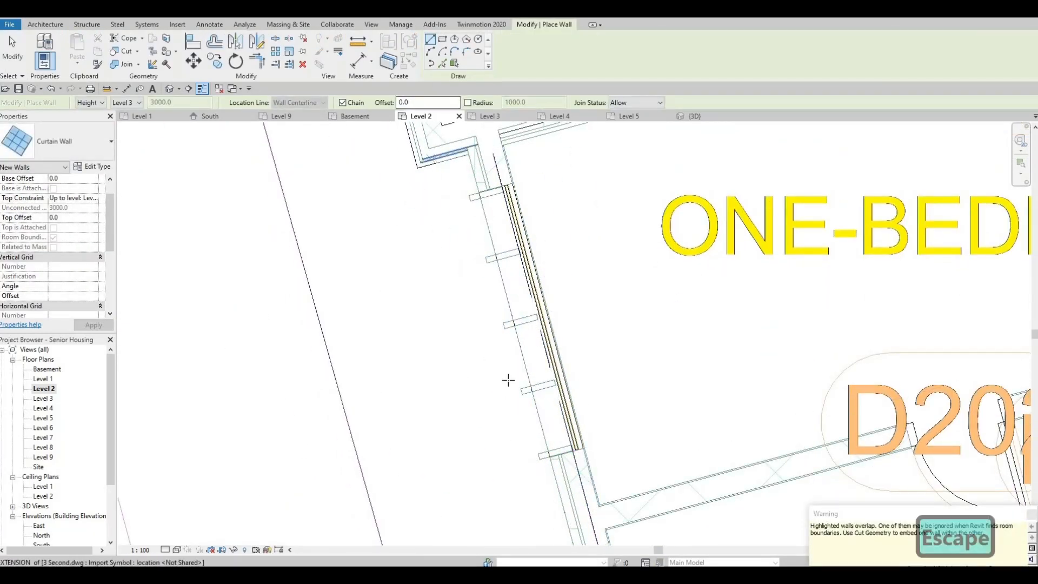
{"action": "scroll", "coordinate": [508, 381], "scroll_direction": "down", "scroll_amount": 7}
{"action": "scroll", "coordinate": [434, 163], "scroll_direction": "up", "scroll_amount": 5}
{"action": "left_click", "coordinate": [434, 164]}
{"action": "scroll", "coordinate": [481, 330], "scroll_direction": "down", "scroll_amount": 4}
{"action": "scroll", "coordinate": [555, 416], "scroll_direction": "up", "scroll_amount": 6}
{"action": "left_click", "coordinate": [555, 416]}
{"action": "scroll", "coordinate": [555, 416], "scroll_direction": "down", "scroll_amount": 4}
{"action": "key", "text": "Escape"}
{"action": "key", "text": "Escape"}
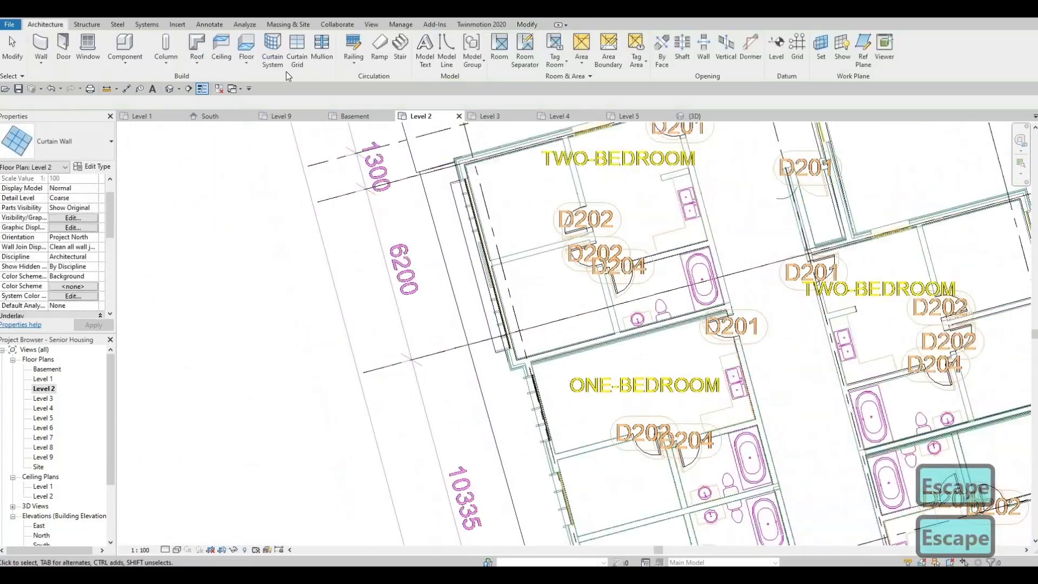
View the facade in 3D and open the West elevation around Level 2
{"action": "left_click", "coordinate": [169, 88]}
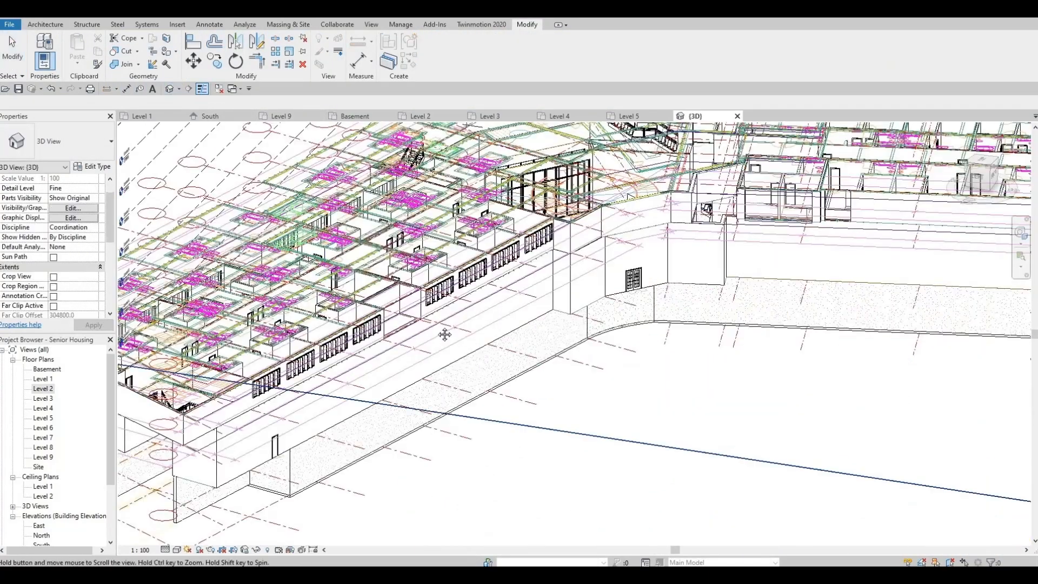
{"action": "scroll", "coordinate": [445, 333], "scroll_direction": "up", "scroll_amount": 5}
{"action": "scroll", "coordinate": [65, 480], "scroll_direction": "down", "scroll_amount": 1}
{"action": "double_click", "coordinate": [39, 487]}
{"action": "double_click", "coordinate": [40, 516]}
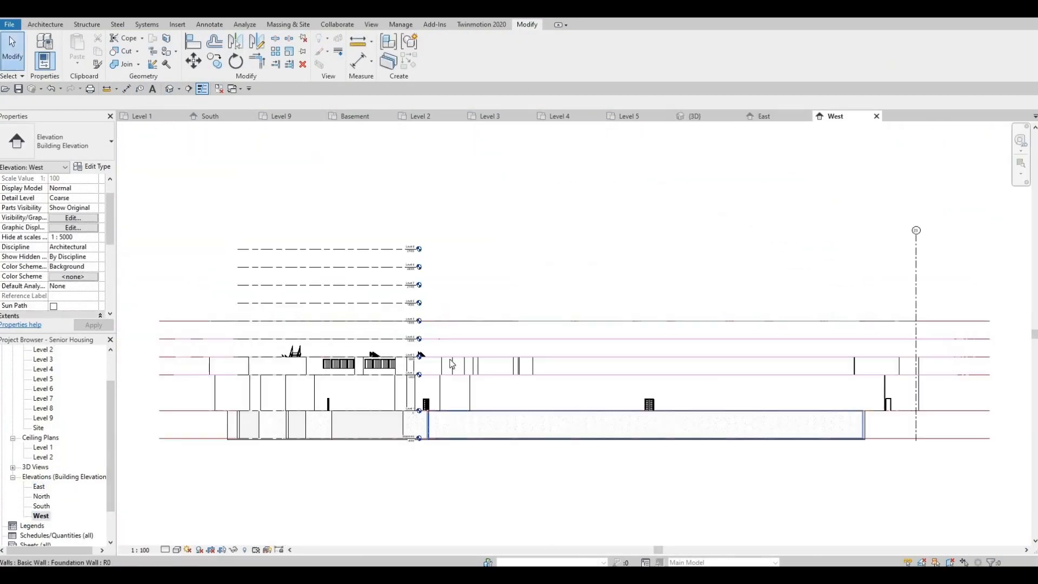
{"action": "scroll", "coordinate": [346, 330], "scroll_direction": "up", "scroll_amount": 4}
Try to align the lower edge at Level 2 with the existing window sills and undo it
{"action": "key", "text": "a"}
{"action": "key", "text": "l"}
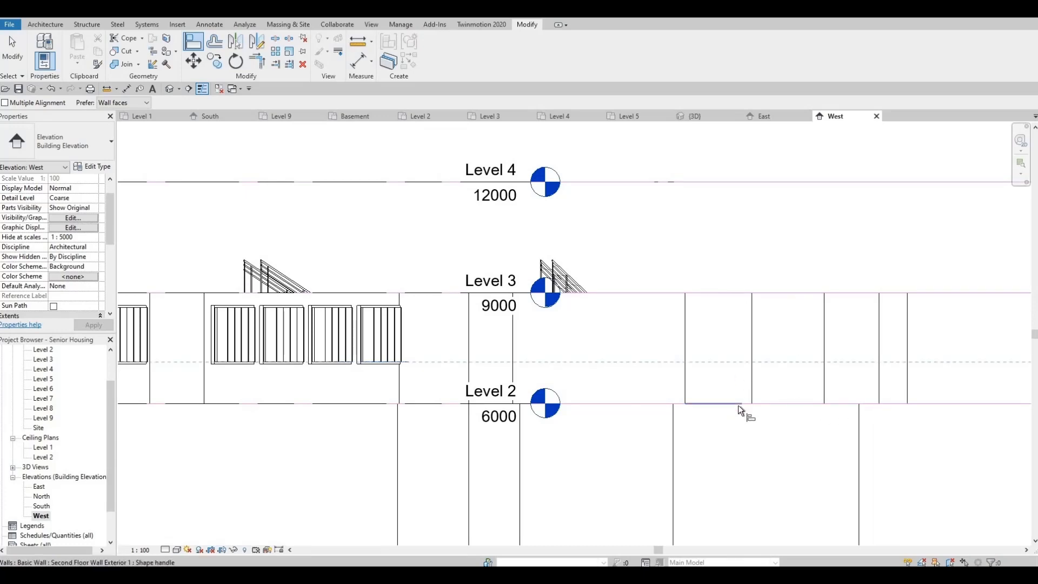
{"action": "key", "text": "ctrl+z"}
{"action": "key", "text": "Escape"}
{"action": "key", "text": "Escape"}
{"action": "key", "text": "Escape"}
Align the bottom and top edges of the two new curtain walls with the sill and head of the existing Level 2 windows
{"action": "key", "text": "a"}
{"action": "key", "text": "l"}
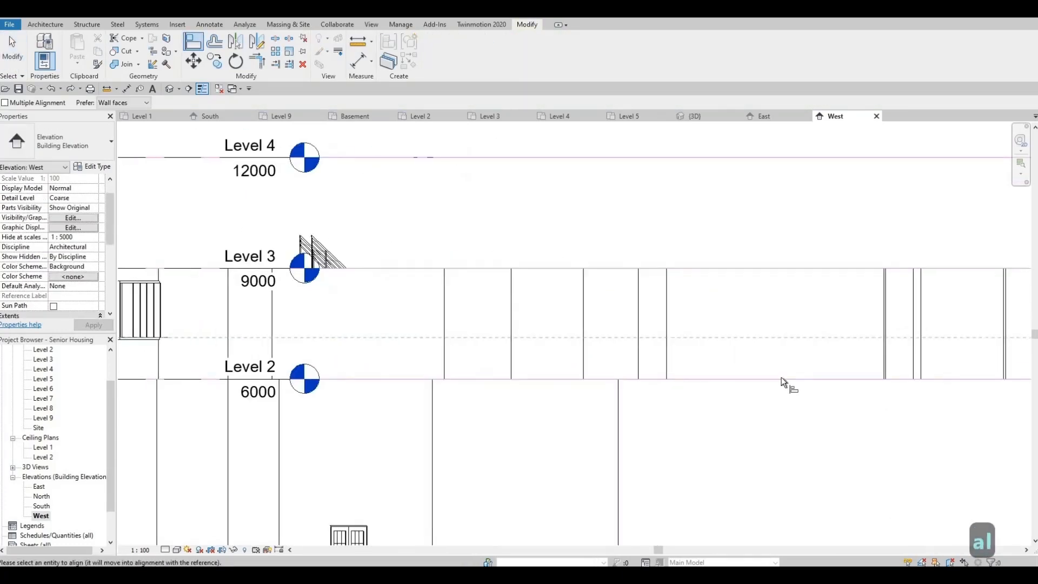
{"action": "left_click", "coordinate": [781, 379]}
{"action": "middle_click_drag", "start_coordinate": [989, 360], "coordinate": [637, 364]}
{"action": "left_click", "coordinate": [636, 381]}
{"action": "scroll", "coordinate": [633, 365], "scroll_direction": "down", "scroll_amount": 2}
{"action": "middle_click_drag", "start_coordinate": [460, 346], "coordinate": [664, 306]}
{"action": "left_click", "coordinate": [808, 265]}
{"action": "scroll", "coordinate": [786, 264], "scroll_direction": "up", "scroll_amount": 2}
{"action": "key", "text": "Escape"}
{"action": "key", "text": "Escape"}
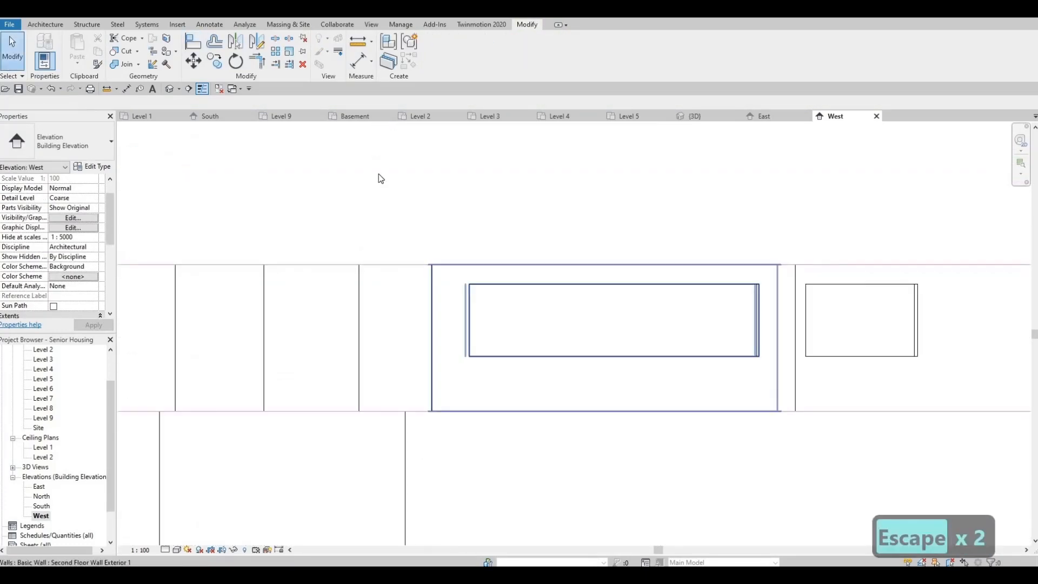
Create an in-place Generic Models component and start an extrusion on the exterior wall face around the wider curtain wall
{"action": "left_click", "coordinate": [46, 25]}
{"action": "left_click", "coordinate": [125, 62]}
{"action": "left_click", "coordinate": [139, 104]}
{"action": "scroll", "coordinate": [460, 298], "scroll_direction": "down", "scroll_amount": 2}
{"action": "left_click", "coordinate": [523, 413]}
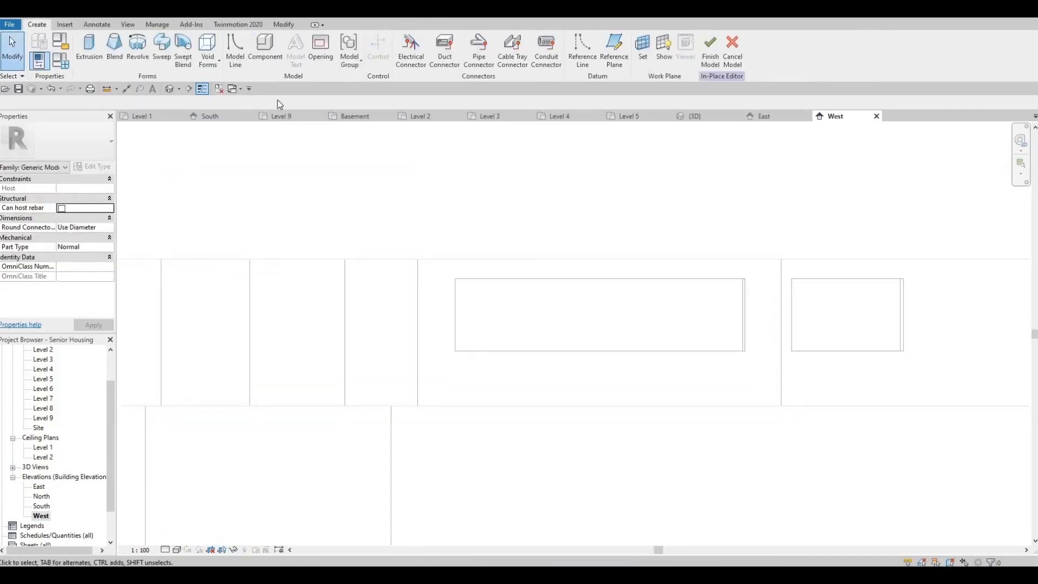
{"action": "left_click", "coordinate": [89, 47]}
{"action": "left_click", "coordinate": [489, 355]}
{"action": "left_click", "coordinate": [476, 260]}
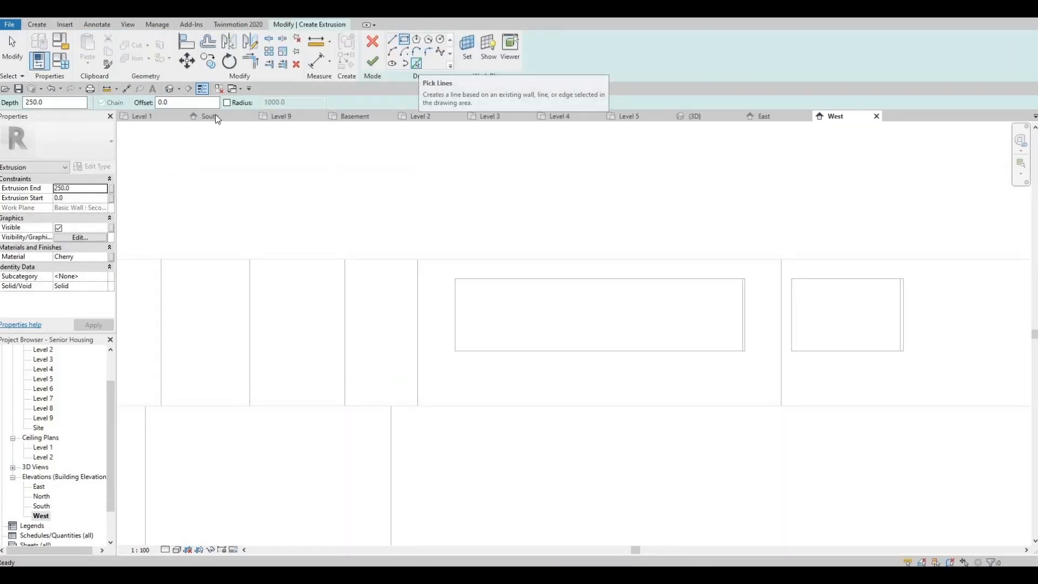
Sketch the frame profile with one rectangle on the wider curtain wall's outline and a second one offset 50 from it
{"action": "left_click", "coordinate": [404, 40]}
{"action": "left_click", "coordinate": [455, 279]}
{"action": "left_click", "coordinate": [745, 351]}
{"action": "key", "text": "Escape"}
{"action": "left_click_drag", "start_coordinate": [183, 103], "coordinate": [93, 103]}
{"action": "type", "text": "50"}
{"action": "key", "text": "Return"}
{"action": "left_click", "coordinate": [456, 279]}
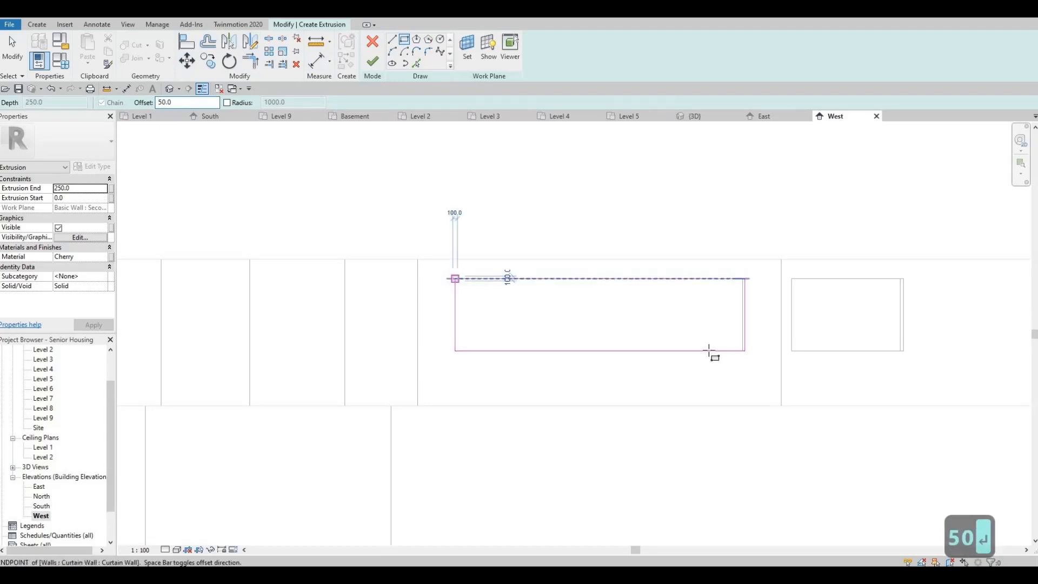
{"action": "left_click", "coordinate": [745, 351]}
{"action": "middle_click_drag", "start_coordinate": [731, 383], "coordinate": [713, 366]}
{"action": "key", "text": "Escape"}
Finish the frame profile, set its extrusion end to 100 and complete the in-place model
{"action": "left_click", "coordinate": [372, 62]}
{"action": "double_click", "coordinate": [76, 189]}
{"action": "type", "text": "100"}
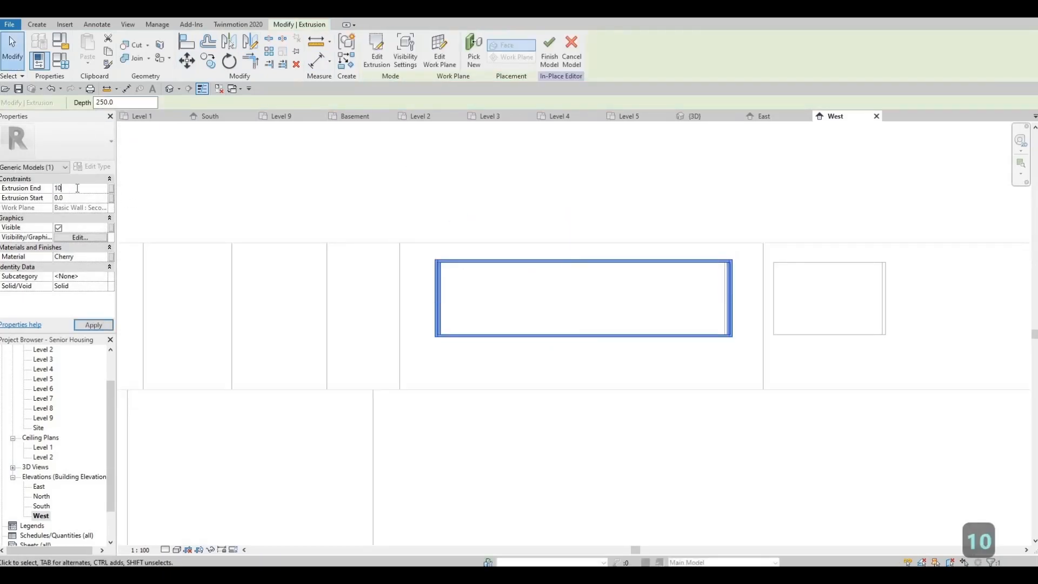
{"action": "left_click", "coordinate": [549, 48]}
Reopen the frame model and sketch a full-height rectangular centre panel inside it for a new extrusion on the wall face
{"action": "double_click", "coordinate": [502, 262]}
{"action": "left_click", "coordinate": [36, 24]}
{"action": "left_click", "coordinate": [90, 48]}
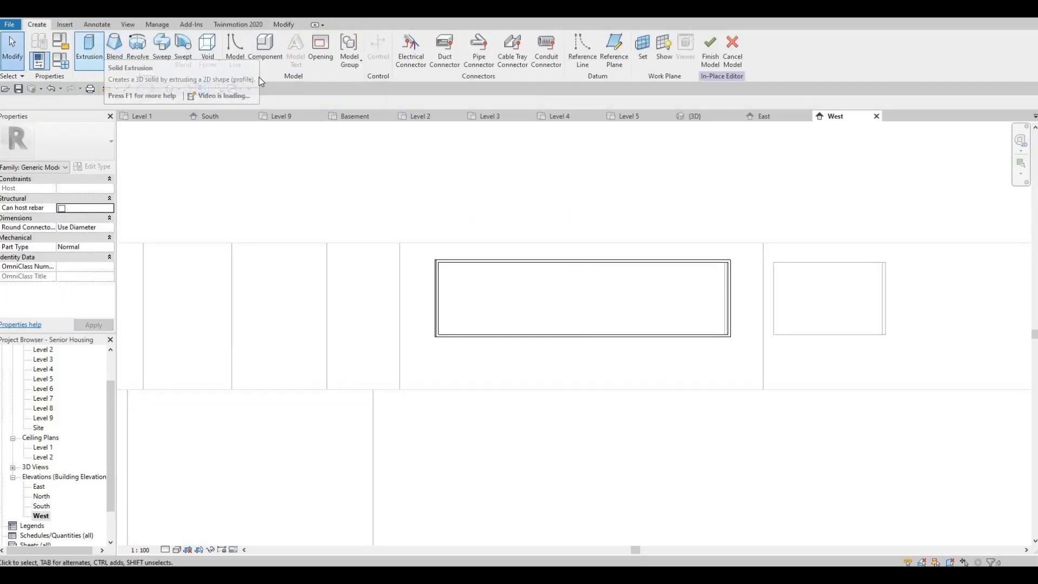
{"action": "left_click", "coordinate": [489, 354]}
{"action": "left_click", "coordinate": [589, 264]}
{"action": "left_click", "coordinate": [469, 246]}
{"action": "left_click", "coordinate": [618, 371]}
{"action": "key", "text": "Escape"}
{"action": "key", "text": "Escape"}
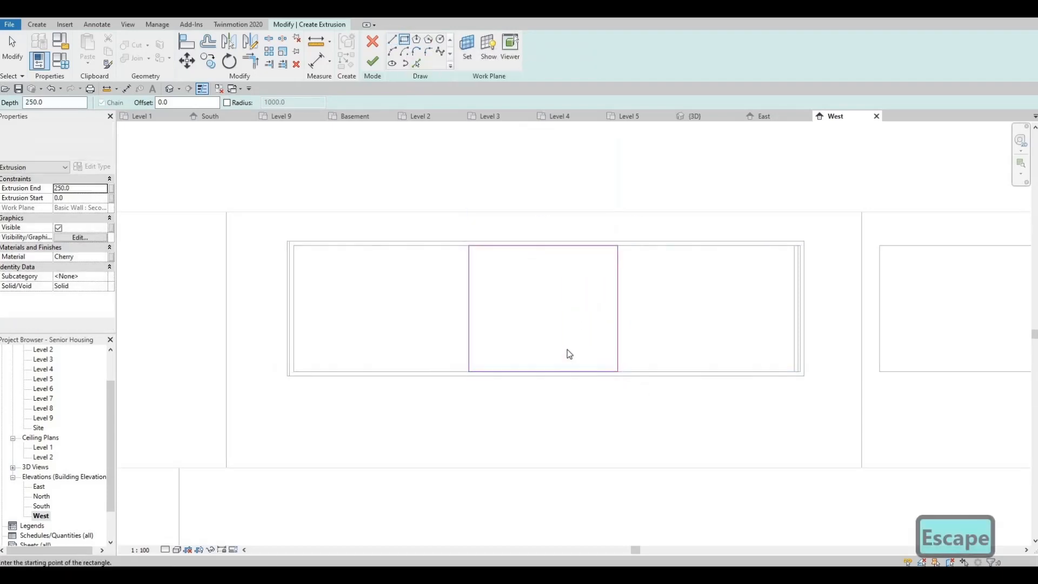
Sketch a narrow full-height mullion rectangle between the frame's end and the centre panel, and set its width to 50
{"action": "left_click", "coordinate": [405, 39]}
{"action": "left_click", "coordinate": [332, 246]}
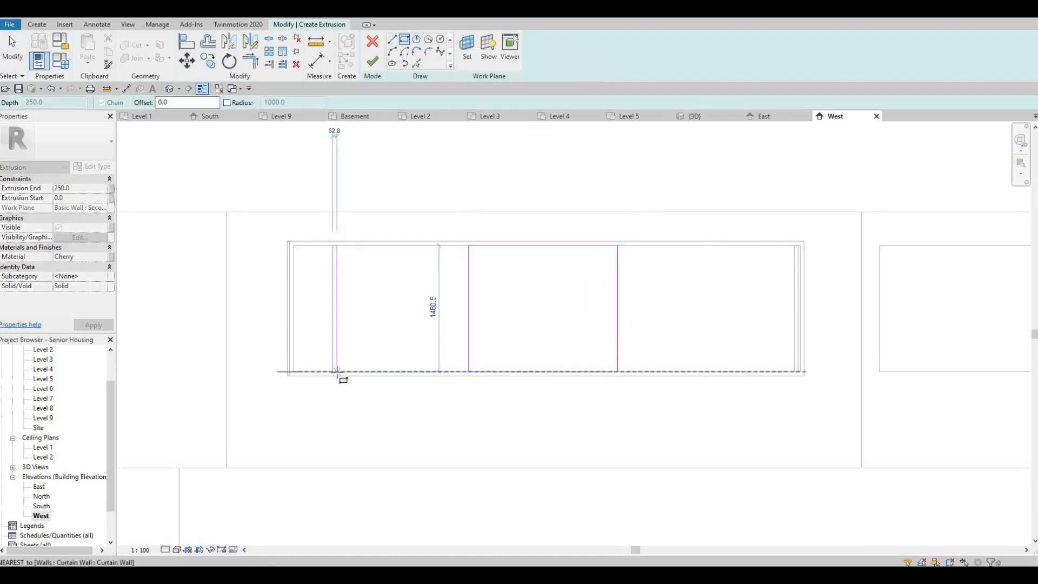
{"action": "left_click", "coordinate": [337, 372]}
{"action": "key", "text": "Escape"}
{"action": "key", "text": "Escape"}
{"action": "key", "text": "Escape"}
{"action": "left_click", "coordinate": [345, 275]}
{"action": "left_click", "coordinate": [341, 223]}
{"action": "type", "text": "50"}
{"action": "key", "text": "Return"}
Copy the mullion profile to one more position beside it and to two positions on the other side of the centre panel
{"action": "key", "text": "Escape"}
{"action": "key", "text": "Tab"}
{"action": "left_click", "coordinate": [345, 260]}
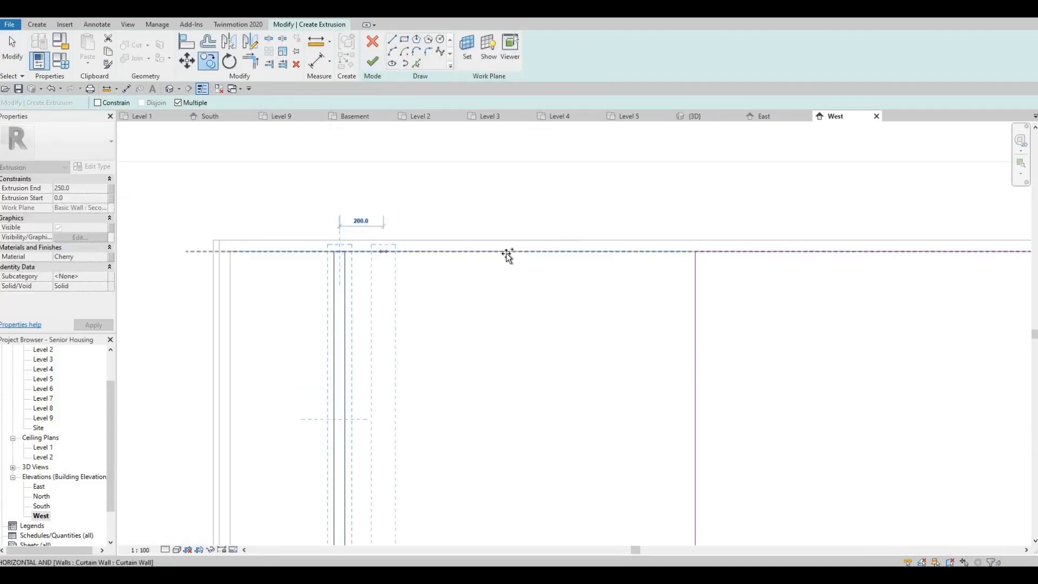
{"action": "left_click", "coordinate": [521, 253]}
{"action": "scroll", "coordinate": [520, 253], "scroll_direction": "down", "scroll_amount": 3}
{"action": "left_click", "coordinate": [740, 252]}
{"action": "left_click", "coordinate": [854, 252]}
{"action": "key", "text": "Escape"}
{"action": "key", "text": "Escape"}
Set the panel and mullion extrusion end to 300, finish the in-place model and check the frame in the 3D view
{"action": "left_click", "coordinate": [83, 188]}
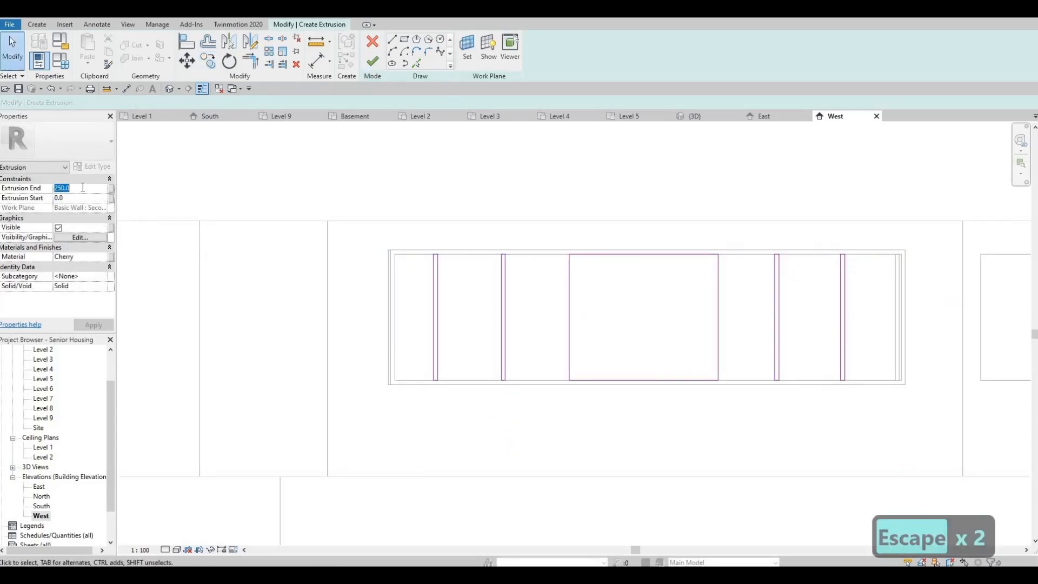
{"action": "type", "text": "300"}
{"action": "left_click", "coordinate": [372, 61]}
{"action": "left_click", "coordinate": [550, 59]}
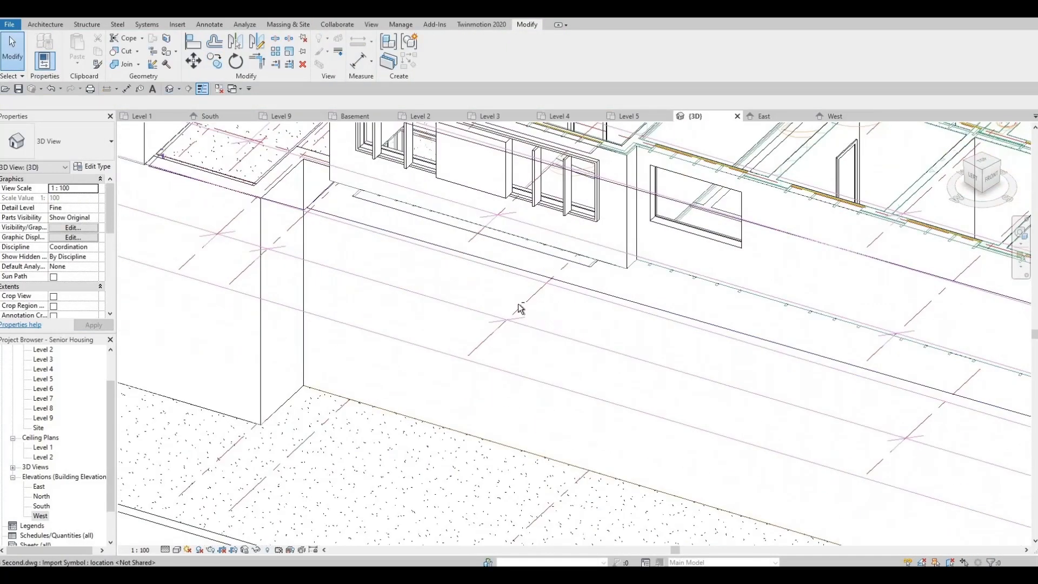
{"action": "key", "text": "Escape"}
{"action": "scroll", "coordinate": [333, 292], "scroll_direction": "down", "scroll_amount": 3}
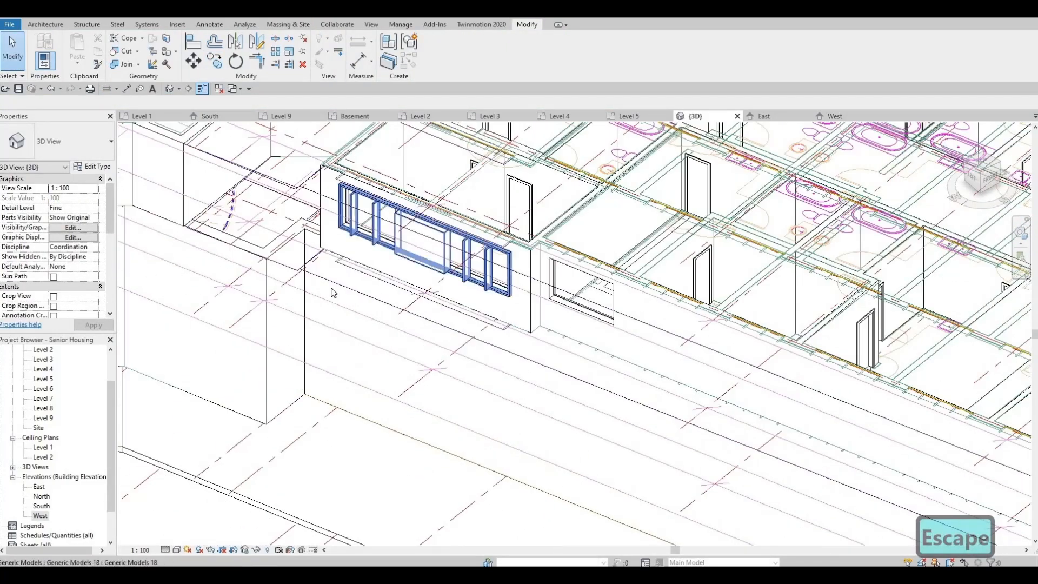
{"action": "left_click", "coordinate": [408, 221]}
{"action": "scroll", "coordinate": [409, 222], "scroll_direction": "up", "scroll_amount": 4}
{"action": "key", "text": "Escape"}
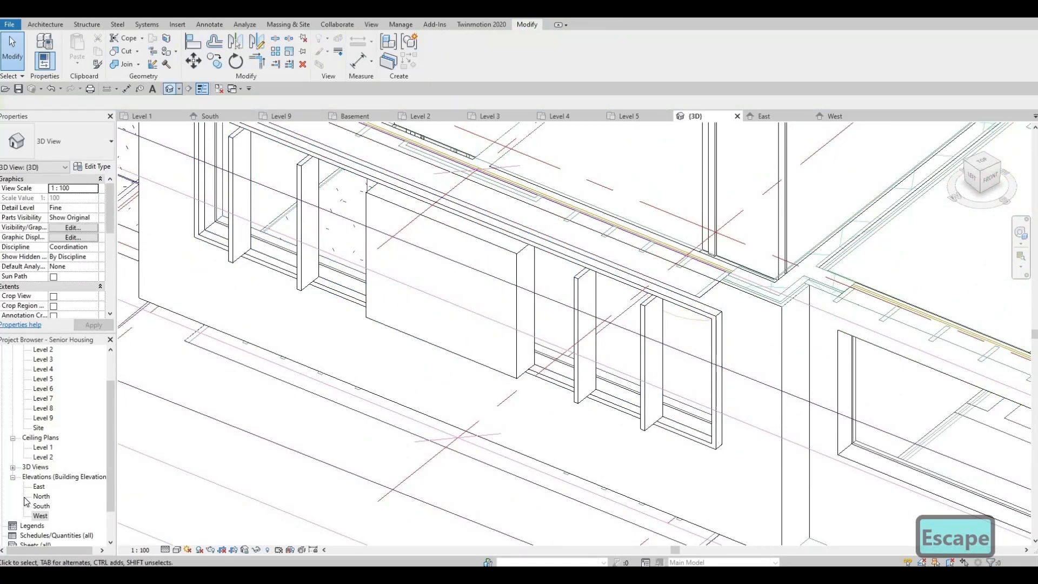
In the West elevation, create another in-place model and set the exterior wall face at the narrower curtain wall as work plane
{"action": "double_click", "coordinate": [41, 516]}
{"action": "left_click", "coordinate": [48, 24]}
{"action": "left_click", "coordinate": [125, 61]}
{"action": "left_click", "coordinate": [143, 101]}
{"action": "left_click", "coordinate": [529, 410]}
{"action": "left_click", "coordinate": [502, 297]}
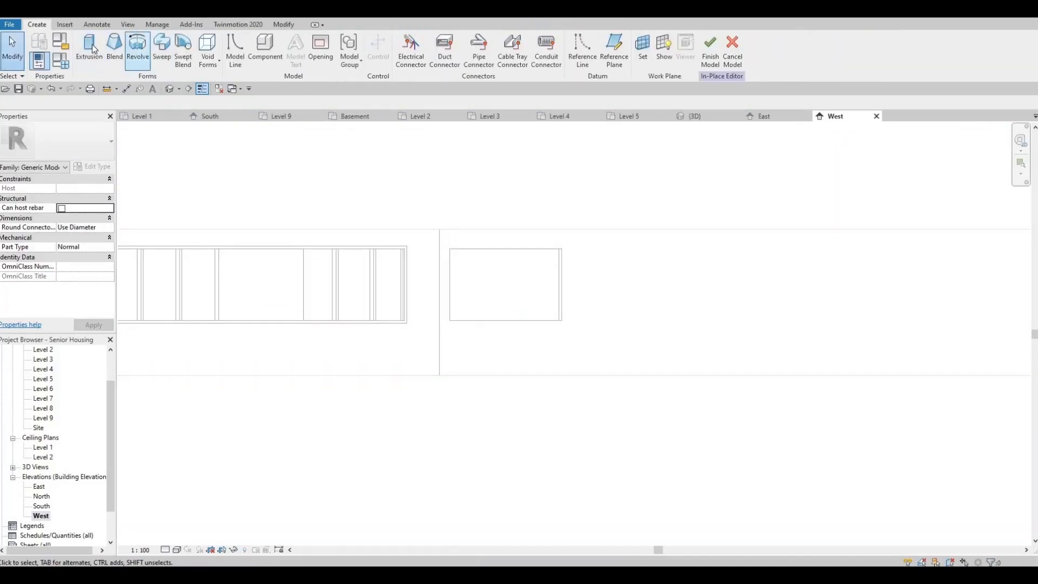
{"action": "left_click", "coordinate": [648, 47]}
{"action": "left_click", "coordinate": [489, 354]}
{"action": "left_click", "coordinate": [638, 231]}
Sketch a rectangular frame profile around the narrower curtain wall and extrude it with an extrusion end of 100
{"action": "left_click", "coordinate": [90, 47]}
{"action": "left_click", "coordinate": [404, 39]}
{"action": "left_click", "coordinate": [449, 249]}
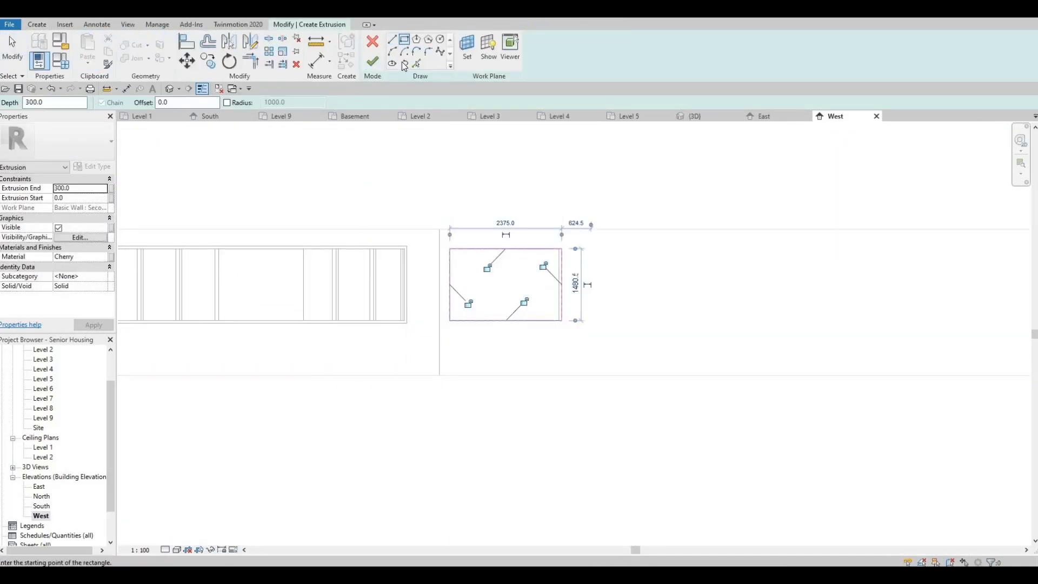
{"action": "left_click", "coordinate": [449, 249]}
{"action": "left_click", "coordinate": [561, 320]}
{"action": "left_click", "coordinate": [372, 61]}
{"action": "left_click", "coordinate": [80, 188]}
{"action": "type", "text": "100"}
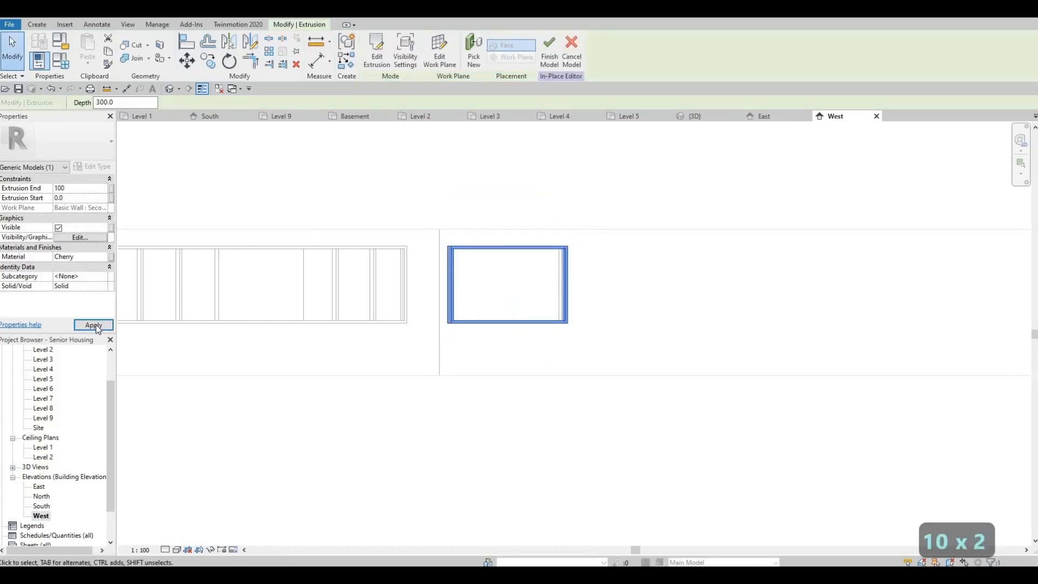
{"action": "left_click", "coordinate": [94, 325]}
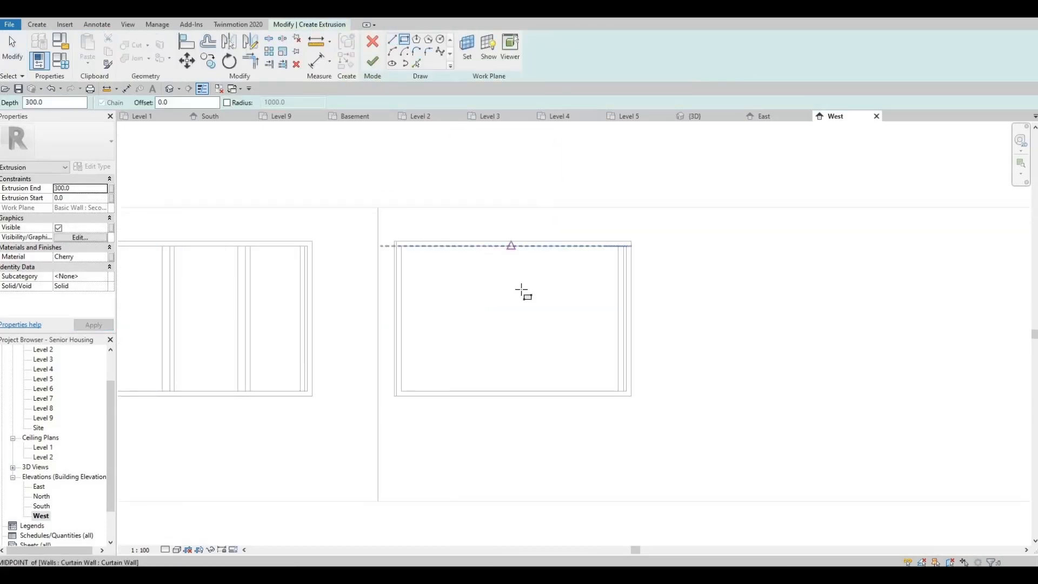
Sketch a full-height mullion rectangle from the midpoint of the narrower curtain wall and set its width to 50
{"action": "left_click", "coordinate": [511, 246]}
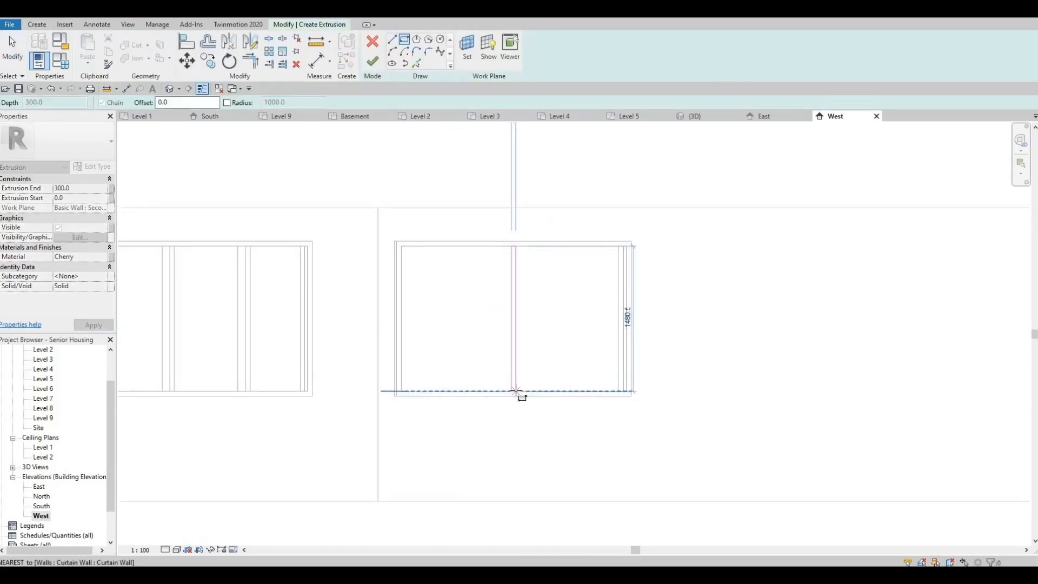
{"action": "left_click", "coordinate": [515, 391]}
{"action": "key", "text": "Escape"}
{"action": "key", "text": "Escape"}
{"action": "scroll", "coordinate": [517, 250], "scroll_direction": "up", "scroll_amount": 2}
{"action": "left_click", "coordinate": [515, 303]}
{"action": "left_click", "coordinate": [512, 491]}
{"action": "type", "text": "50"}
{"action": "key", "text": "Return"}
{"action": "key", "text": "Escape"}
{"action": "key", "text": "Escape"}
Copy the middle mullion profile once to each side within the narrower frame and finish the extrusion
{"action": "left_click_drag", "start_coordinate": [549, 489], "coordinate": [482, 224]}
{"action": "left_click", "coordinate": [208, 60]}
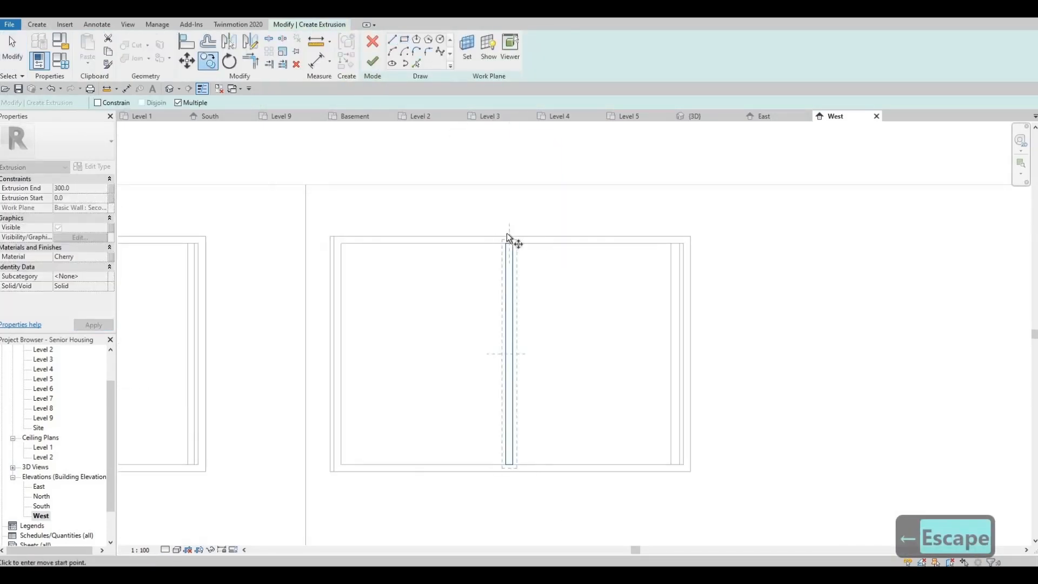
{"action": "scroll", "coordinate": [511, 238], "scroll_direction": "up", "scroll_amount": 2}
{"action": "left_click", "coordinate": [511, 251]}
{"action": "left_click", "coordinate": [377, 250]}
{"action": "left_click", "coordinate": [645, 251]}
{"action": "key", "text": "Escape"}
{"action": "key", "text": "Escape"}
{"action": "left_click", "coordinate": [373, 61]}
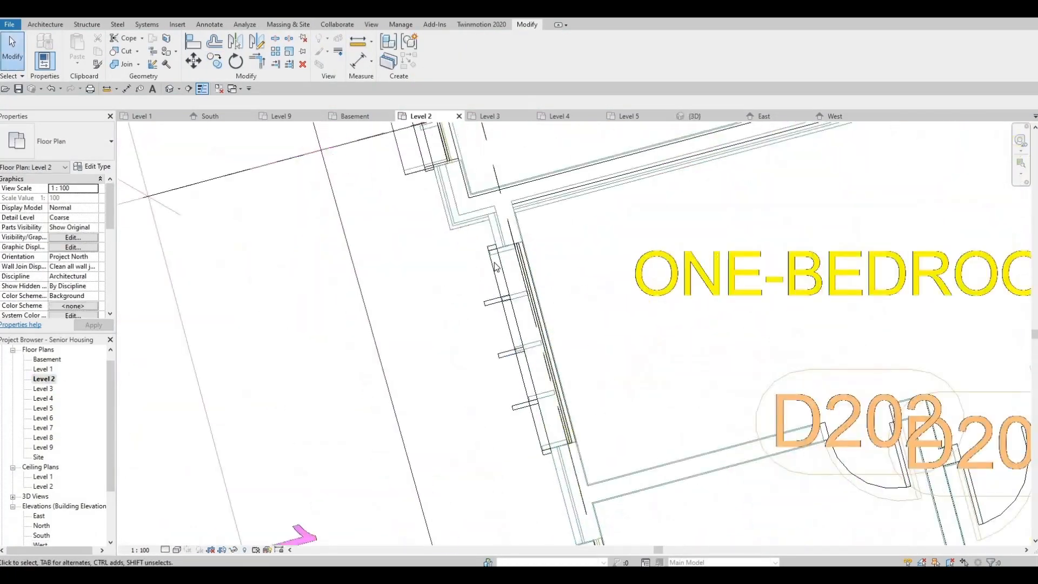
Select the curtain wall and its extruded frame at the first One-Bedroom opening and copy them to the next narrow opening
{"action": "left_click", "coordinate": [495, 264]}
{"action": "left_click", "coordinate": [491, 303], "text": "ctrl"}
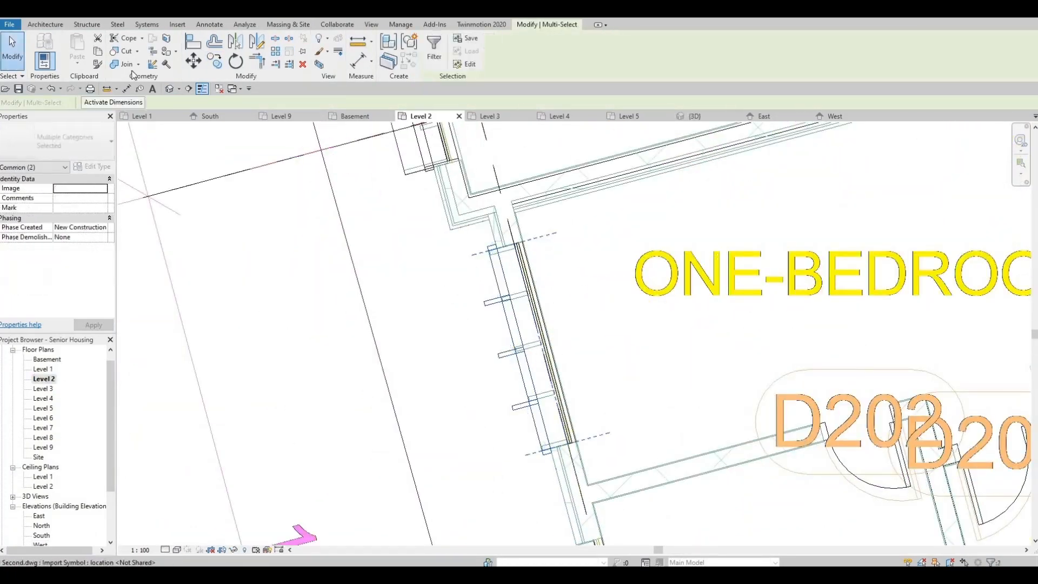
{"action": "left_click", "coordinate": [215, 60]}
{"action": "left_click", "coordinate": [575, 442]}
{"action": "scroll", "coordinate": [575, 443], "scroll_direction": "up", "scroll_amount": 1}
{"action": "middle_click_drag", "start_coordinate": [575, 442], "coordinate": [545, 179]}
{"action": "scroll", "coordinate": [606, 433], "scroll_direction": "up", "scroll_amount": 1}
{"action": "middle_click_drag", "start_coordinate": [648, 492], "coordinate": [615, 355]}
{"action": "left_click", "coordinate": [598, 425]}
{"action": "scroll", "coordinate": [599, 427], "scroll_direction": "down", "scroll_amount": 4}
{"action": "scroll", "coordinate": [571, 344], "scroll_direction": "up", "scroll_amount": 5}
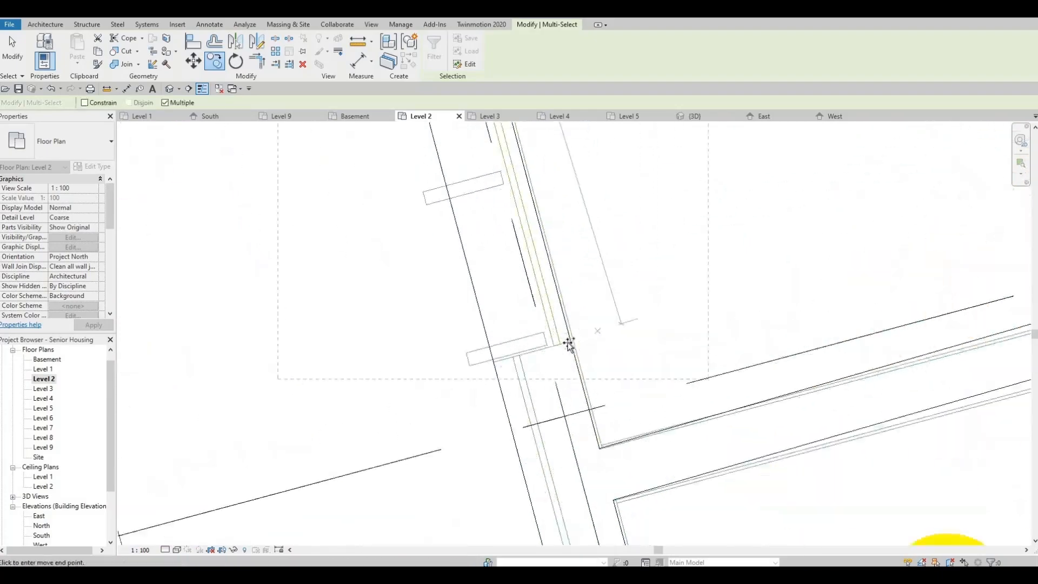
Place further copies of the curtain wall and frame at the following narrow One-Bedroom openings, matching each opening's inner corner
{"action": "left_click", "coordinate": [570, 343]}
{"action": "scroll", "coordinate": [571, 344], "scroll_direction": "down", "scroll_amount": 4}
{"action": "scroll", "coordinate": [599, 363], "scroll_direction": "up", "scroll_amount": 3}
{"action": "left_click", "coordinate": [562, 332]}
{"action": "scroll", "coordinate": [627, 409], "scroll_direction": "down", "scroll_amount": 4}
{"action": "scroll", "coordinate": [617, 311], "scroll_direction": "up", "scroll_amount": 5}
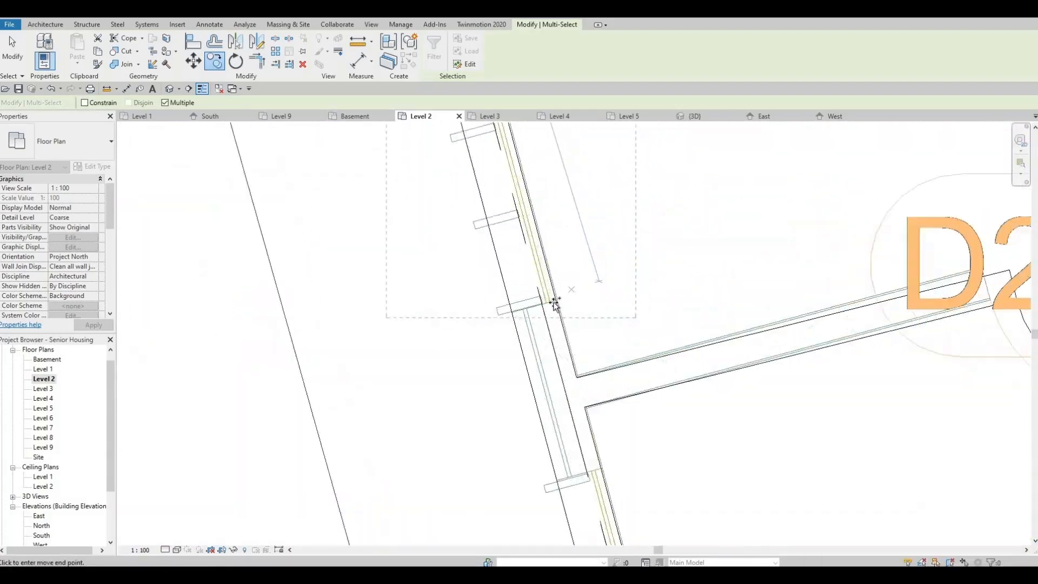
{"action": "left_click", "coordinate": [556, 304]}
{"action": "scroll", "coordinate": [556, 304], "scroll_direction": "down", "scroll_amount": 4}
{"action": "scroll", "coordinate": [571, 383], "scroll_direction": "up", "scroll_amount": 4}
{"action": "left_click", "coordinate": [598, 339]}
Continue the multiple copy by placing the window at the narrow openings in the middle stretch of the facade
{"action": "scroll", "coordinate": [600, 340], "scroll_direction": "down", "scroll_amount": 6}
{"action": "middle_click_drag", "start_coordinate": [620, 127], "coordinate": [595, 301]}
{"action": "middle_click_drag", "start_coordinate": [606, 397], "coordinate": [560, 187]}
{"action": "scroll", "coordinate": [610, 454], "scroll_direction": "up", "scroll_amount": 6}
{"action": "left_click", "coordinate": [614, 440]}
{"action": "scroll", "coordinate": [615, 441], "scroll_direction": "down", "scroll_amount": 1}
{"action": "middle_click_drag", "start_coordinate": [692, 504], "coordinate": [644, 270]}
{"action": "scroll", "coordinate": [642, 359], "scroll_direction": "up", "scroll_amount": 4}
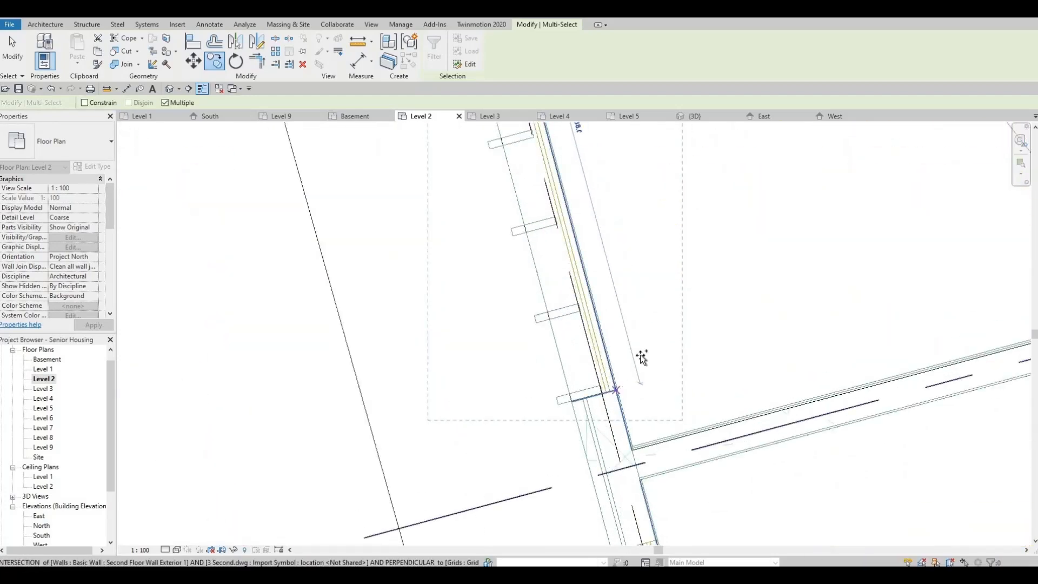
{"action": "left_click", "coordinate": [621, 393]}
{"action": "middle_click_drag", "start_coordinate": [649, 476], "coordinate": [614, 302]}
{"action": "left_click", "coordinate": [599, 341]}
Place the last window copies of this run toward the facade's far end and finish the multiple copy
{"action": "scroll", "coordinate": [601, 342], "scroll_direction": "down", "scroll_amount": 3}
{"action": "left_click", "coordinate": [606, 291]}
{"action": "scroll", "coordinate": [657, 397], "scroll_direction": "up", "scroll_amount": 4}
{"action": "scroll", "coordinate": [658, 404], "scroll_direction": "up", "scroll_amount": 2}
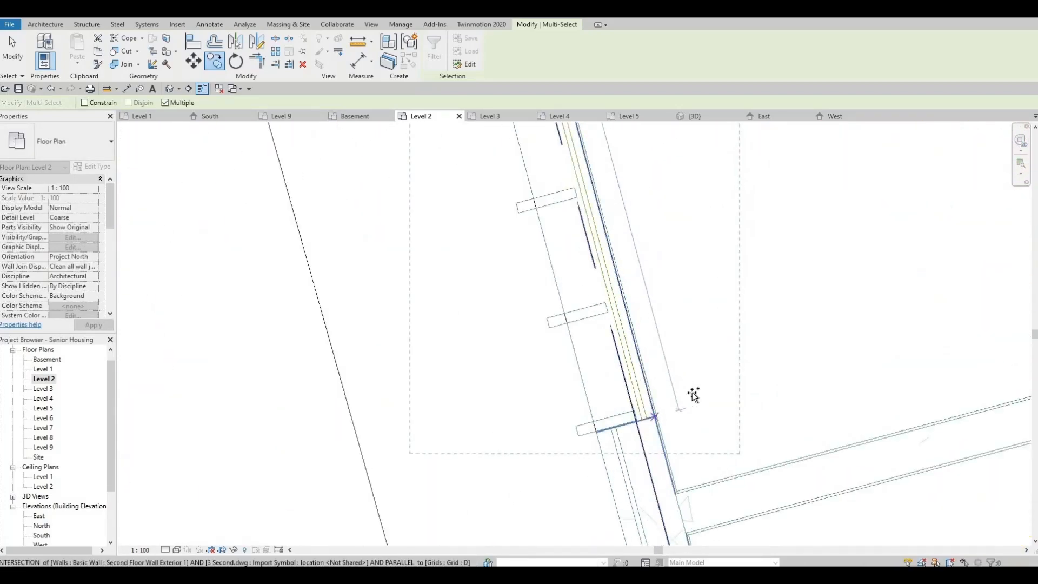
{"action": "middle_click_drag", "start_coordinate": [692, 397], "coordinate": [651, 283]}
{"action": "scroll", "coordinate": [617, 299], "scroll_direction": "up", "scroll_amount": 2}
{"action": "left_click", "coordinate": [614, 304]}
{"action": "scroll", "coordinate": [656, 346], "scroll_direction": "down", "scroll_amount": 1}
{"action": "middle_click_drag", "start_coordinate": [673, 393], "coordinate": [661, 353]}
{"action": "scroll", "coordinate": [660, 353], "scroll_direction": "down", "scroll_amount": 3}
{"action": "middle_click_drag", "start_coordinate": [657, 302], "coordinate": [614, 157]}
{"action": "scroll", "coordinate": [626, 334], "scroll_direction": "down", "scroll_amount": 3}
{"action": "middle_click_drag", "start_coordinate": [654, 427], "coordinate": [581, 160]}
{"action": "middle_click_drag", "start_coordinate": [680, 415], "coordinate": [714, 514]}
{"action": "scroll", "coordinate": [650, 274], "scroll_direction": "down", "scroll_amount": 4}
{"action": "key", "text": "Escape"}
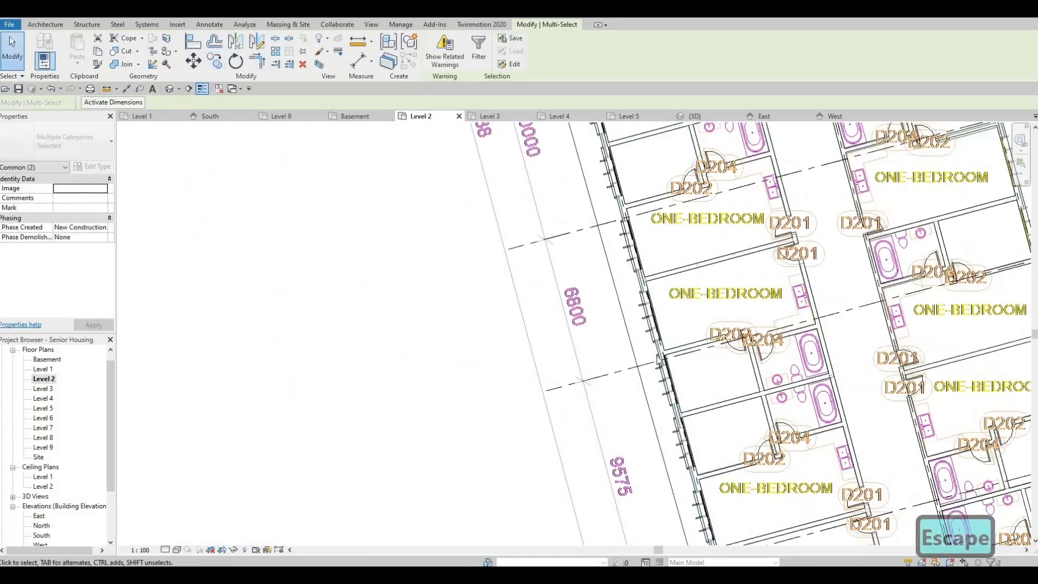
Try nudging the last copied window down the facade and undo the latest changes
{"action": "scroll", "coordinate": [654, 367], "scroll_direction": "up", "scroll_amount": 5}
{"action": "left_click", "coordinate": [657, 351]}
{"action": "key", "text": "Down"}
{"action": "key", "text": "Down"}
{"action": "key", "text": "Down"}
{"action": "key", "text": "ctrl+z"}
{"action": "key", "text": "ctrl+z"}
{"action": "key", "text": "ctrl+z"}
{"action": "middle_click_drag", "start_coordinate": [697, 367], "coordinate": [665, 254]}
{"action": "middle_click_drag", "start_coordinate": [687, 476], "coordinate": [622, 354]}
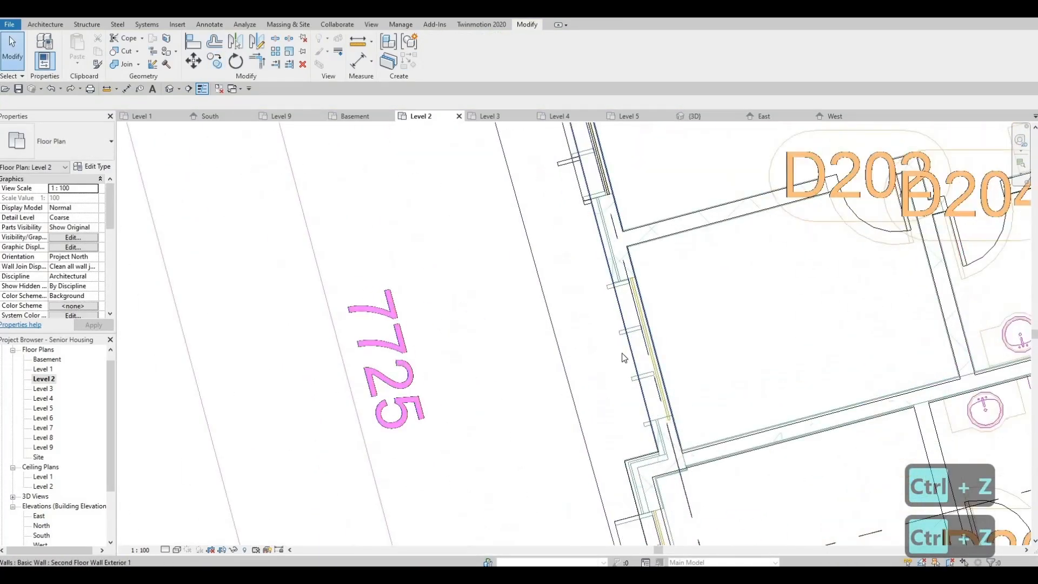
Copy the neighbouring curtain wall and frame to the remaining narrow opening beside the 7725 dimension
{"action": "scroll", "coordinate": [622, 354], "scroll_direction": "down", "scroll_amount": 2}
{"action": "left_click_drag", "start_coordinate": [541, 146], "coordinate": [690, 346]}
{"action": "key", "text": "c"}
{"action": "key", "text": "o"}
{"action": "left_click", "coordinate": [624, 310]}
{"action": "scroll", "coordinate": [665, 406], "scroll_direction": "up", "scroll_amount": 2}
{"action": "middle_click_drag", "start_coordinate": [670, 470], "coordinate": [660, 382]}
{"action": "key", "text": "Escape"}
{"action": "key", "text": "Escape"}
{"action": "scroll", "coordinate": [681, 335], "scroll_direction": "down", "scroll_amount": 2}
{"action": "scroll", "coordinate": [622, 311], "scroll_direction": "up", "scroll_amount": 2}
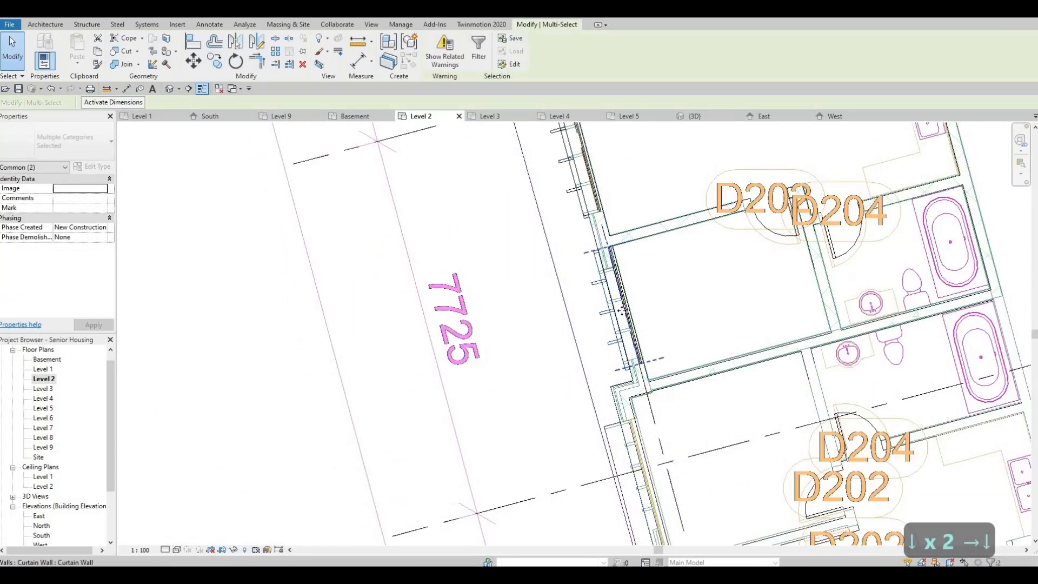
Undo the last nudges and reposition the copied curtain wall and frame at the last narrow opening
{"action": "key", "text": "ctrl+z"}
{"action": "key", "text": "ctrl+z"}
{"action": "key", "text": "ctrl+z"}
{"action": "scroll", "coordinate": [575, 241], "scroll_direction": "up", "scroll_amount": 3}
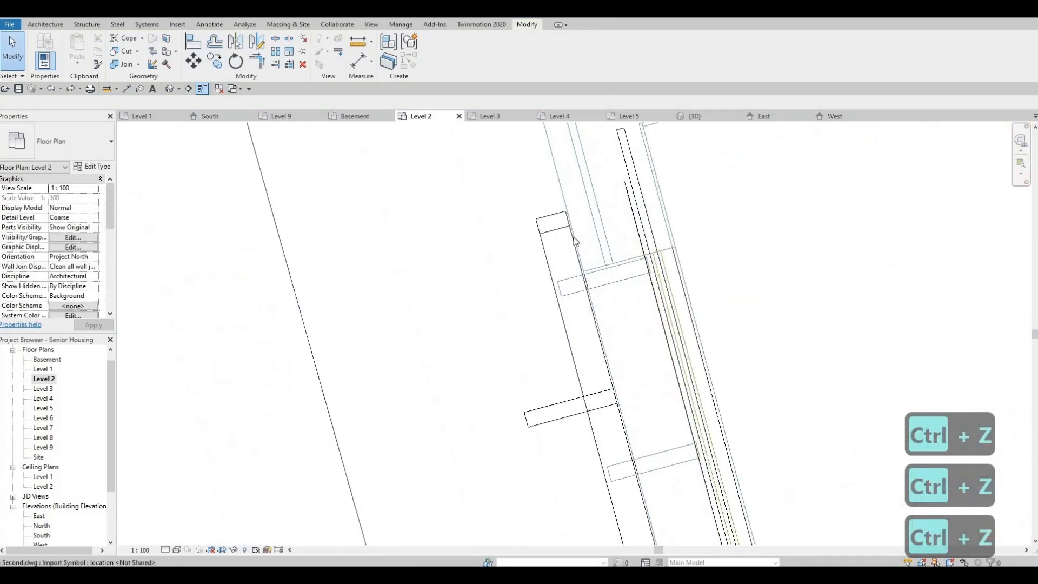
{"action": "key", "text": "Escape"}
{"action": "key", "text": "Escape"}
{"action": "left_click", "coordinate": [575, 234]}
{"action": "scroll", "coordinate": [578, 238], "scroll_direction": "down", "scroll_amount": 4}
{"action": "key", "text": "Escape"}
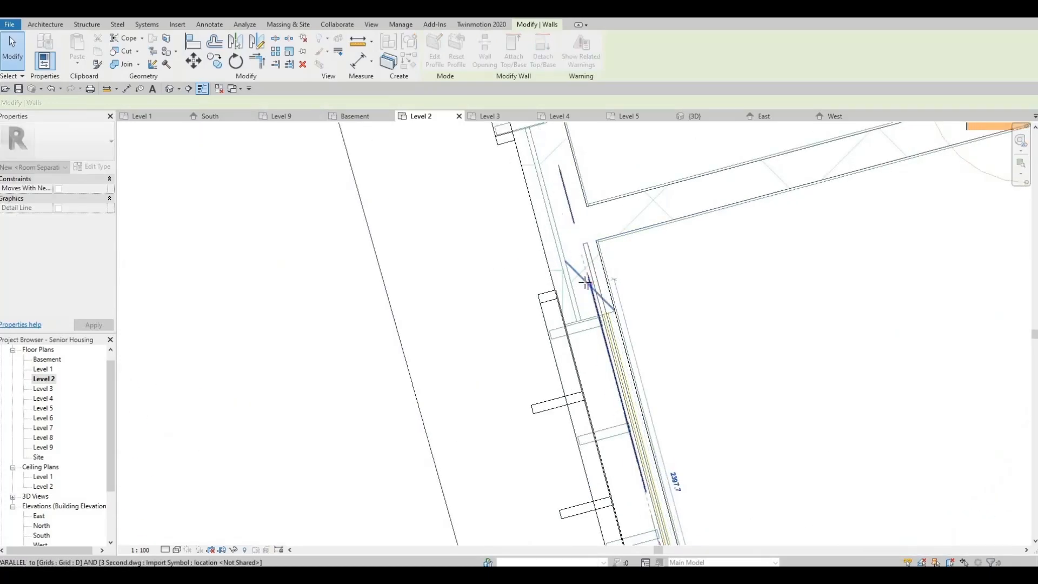
Copy the wide Two-Bedroom curtain wall and frame beside the 6200 dimension to the Two-Bedroom opening beside the 5700 dimension
{"action": "scroll", "coordinate": [642, 411], "scroll_direction": "down", "scroll_amount": 4}
{"action": "middle_click_drag", "start_coordinate": [600, 163], "coordinate": [665, 416]}
{"action": "left_click", "coordinate": [607, 359]}
{"action": "left_click", "coordinate": [640, 391], "text": "ctrl"}
{"action": "scroll", "coordinate": [646, 397], "scroll_direction": "up", "scroll_amount": 5}
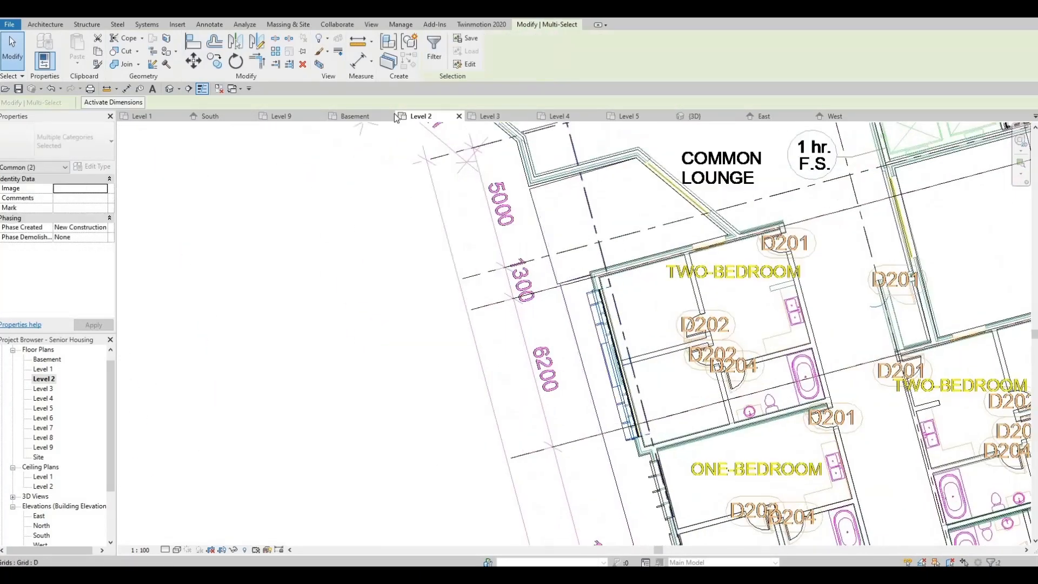
{"action": "key", "text": "c"}
{"action": "key", "text": "o"}
{"action": "left_click", "coordinate": [659, 448]}
{"action": "scroll", "coordinate": [659, 451], "scroll_direction": "down", "scroll_amount": 5}
{"action": "middle_click_drag", "start_coordinate": [584, 178], "coordinate": [565, 411]}
{"action": "scroll", "coordinate": [563, 413], "scroll_direction": "up", "scroll_amount": 6}
{"action": "left_click", "coordinate": [561, 419]}
{"action": "key", "text": "Escape"}
{"action": "key", "text": "Escape"}
{"action": "scroll", "coordinate": [565, 395], "scroll_direction": "down", "scroll_amount": 4}
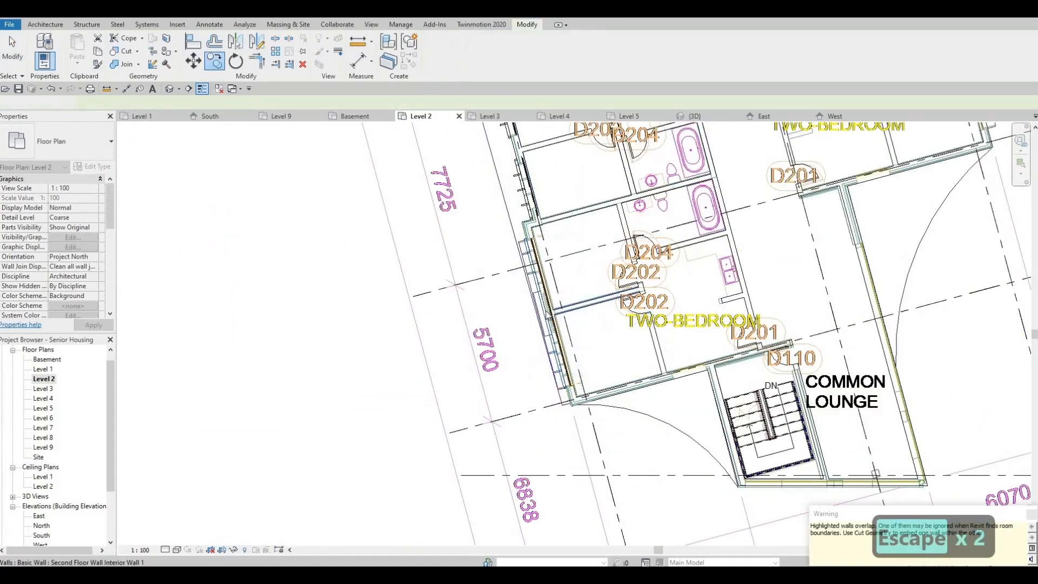
Cut the exterior wall with the copied curtain walls along the facade from the 5700 to the 9575 stretch
{"action": "left_click", "coordinate": [121, 52]}
{"action": "scroll", "coordinate": [540, 379], "scroll_direction": "up", "scroll_amount": 1}
{"action": "middle_click_drag", "start_coordinate": [481, 149], "coordinate": [508, 437]}
{"action": "middle_click_drag", "start_coordinate": [433, 135], "coordinate": [456, 375]}
{"action": "middle_click_drag", "start_coordinate": [419, 187], "coordinate": [446, 367]}
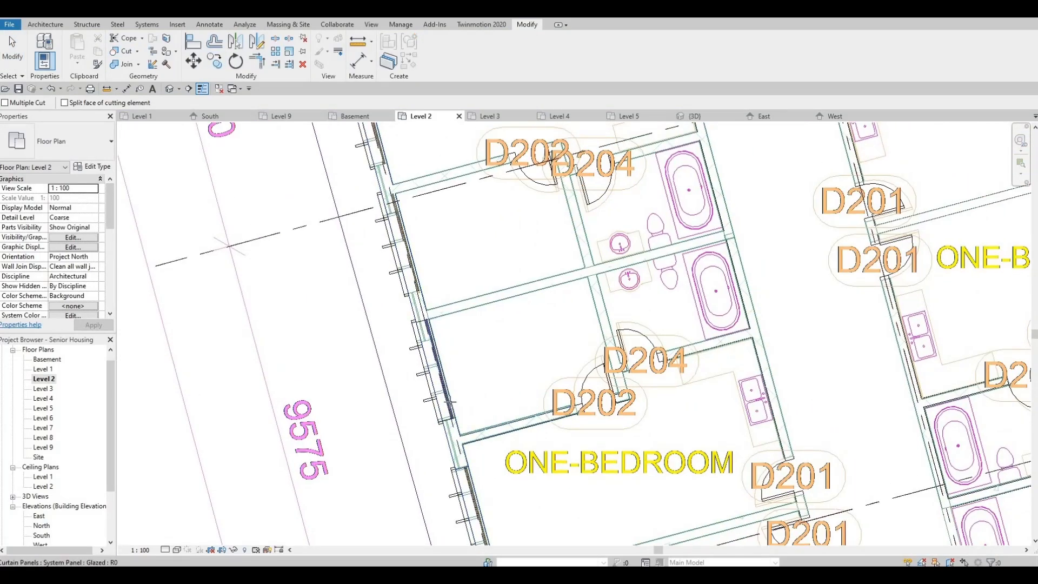
{"action": "middle_click_drag", "start_coordinate": [388, 176], "coordinate": [453, 432]}
{"action": "middle_click_drag", "start_coordinate": [415, 287], "coordinate": [438, 388]}
Cut the exterior wall with the remaining copied curtain walls along the 10765 and 10335 stretches of the facade
{"action": "left_click", "coordinate": [120, 51]}
{"action": "middle_click_drag", "start_coordinate": [398, 189], "coordinate": [466, 507]}
{"action": "middle_click_drag", "start_coordinate": [373, 138], "coordinate": [465, 504]}
{"action": "scroll", "coordinate": [416, 227], "scroll_direction": "down", "scroll_amount": 1}
{"action": "middle_click_drag", "start_coordinate": [416, 227], "coordinate": [466, 437]}
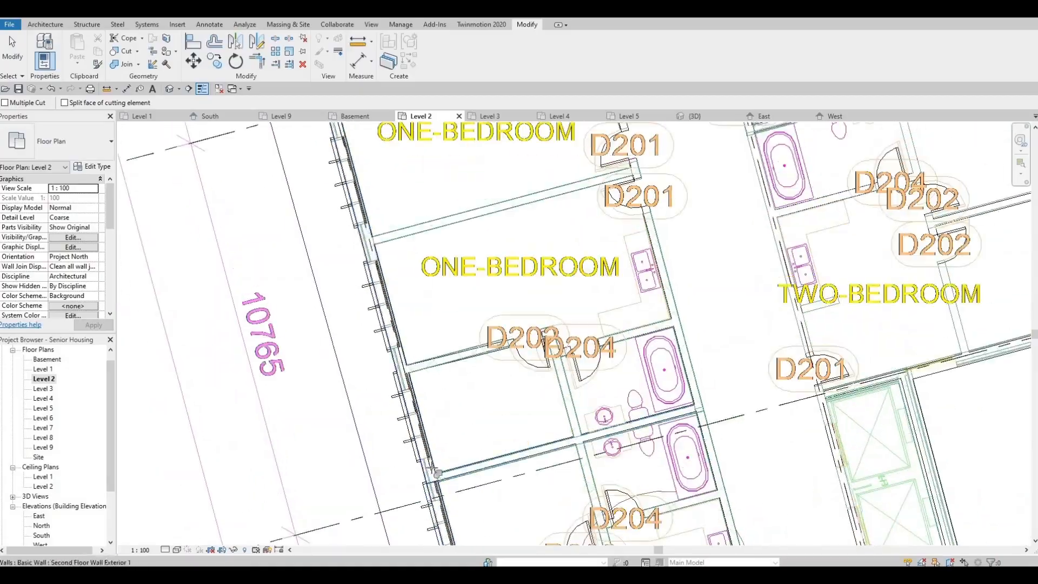
{"action": "scroll", "coordinate": [405, 295], "scroll_direction": "up", "scroll_amount": 1}
{"action": "middle_click_drag", "start_coordinate": [405, 295], "coordinate": [438, 394]}
{"action": "scroll", "coordinate": [400, 190], "scroll_direction": "down", "scroll_amount": 1}
{"action": "middle_click_drag", "start_coordinate": [400, 190], "coordinate": [459, 406]}
{"action": "middle_click_drag", "start_coordinate": [402, 257], "coordinate": [408, 341]}
{"action": "scroll", "coordinate": [387, 248], "scroll_direction": "up", "scroll_amount": 2}
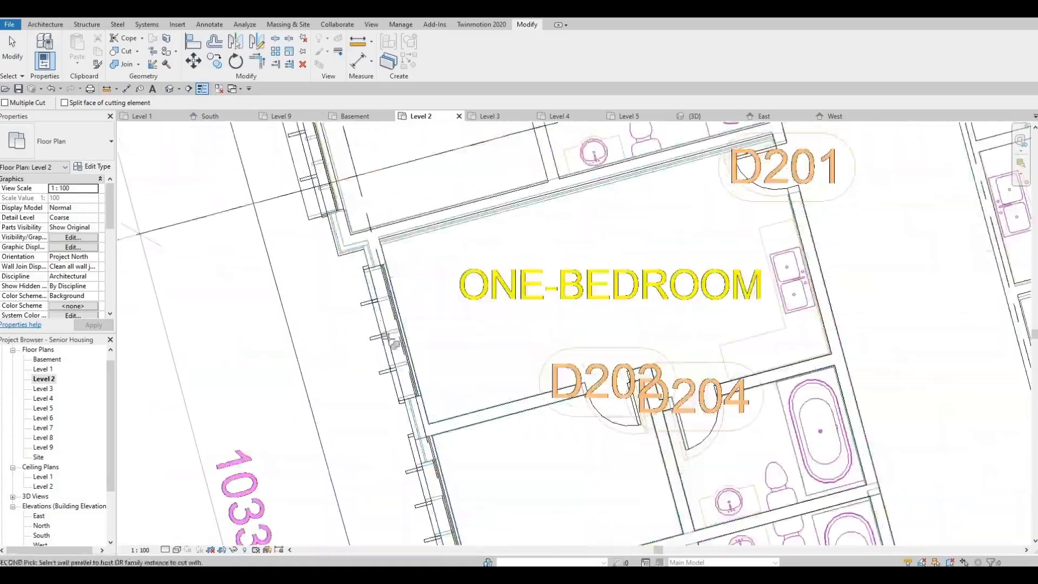
{"action": "scroll", "coordinate": [408, 342], "scroll_direction": "down", "scroll_amount": 2}
{"action": "scroll", "coordinate": [405, 232], "scroll_direction": "down", "scroll_amount": 1}
{"action": "middle_click_drag", "start_coordinate": [406, 233], "coordinate": [462, 399]}
{"action": "key", "text": "Escape"}
Examine the window openings along the facade in the 3D view and return to the Level 2 plan
{"action": "left_click", "coordinate": [695, 117]}
{"action": "scroll", "coordinate": [816, 363], "scroll_direction": "down", "scroll_amount": 1}
{"action": "middle_click_drag", "start_coordinate": [816, 364], "coordinate": [586, 290]}
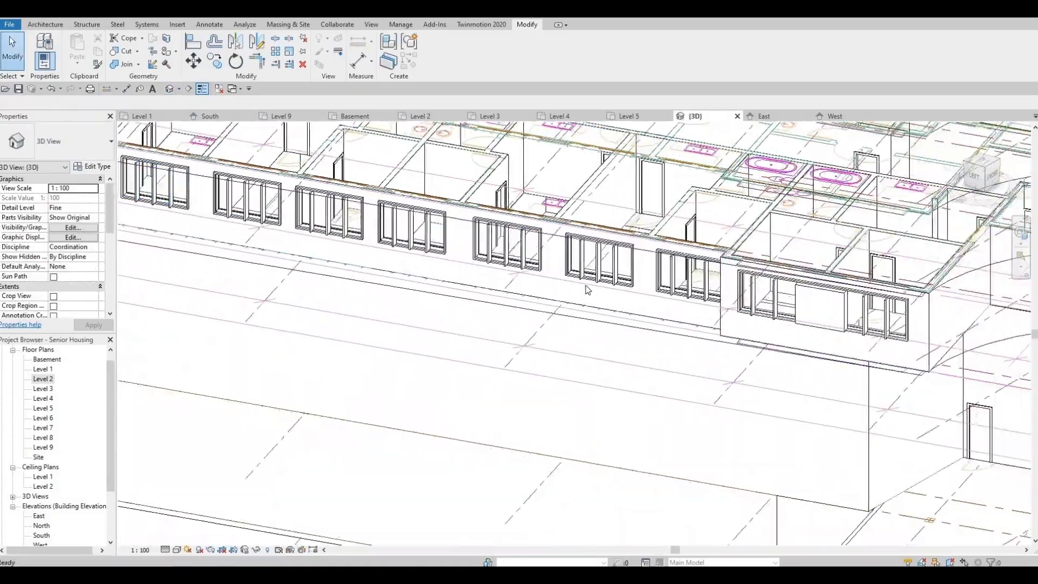
{"action": "scroll", "coordinate": [586, 290], "scroll_direction": "down", "scroll_amount": 3}
{"action": "middle_click_drag", "start_coordinate": [379, 325], "coordinate": [607, 387]}
{"action": "scroll", "coordinate": [189, 364], "scroll_direction": "up", "scroll_amount": 4}
{"action": "left_click", "coordinate": [421, 116]}
{"action": "middle_click_drag", "start_coordinate": [346, 177], "coordinate": [373, 149]}
Draw a detail line across the building from the Two-Bedroom unit's facade to the opposite facade
{"action": "left_click", "coordinate": [209, 24]}
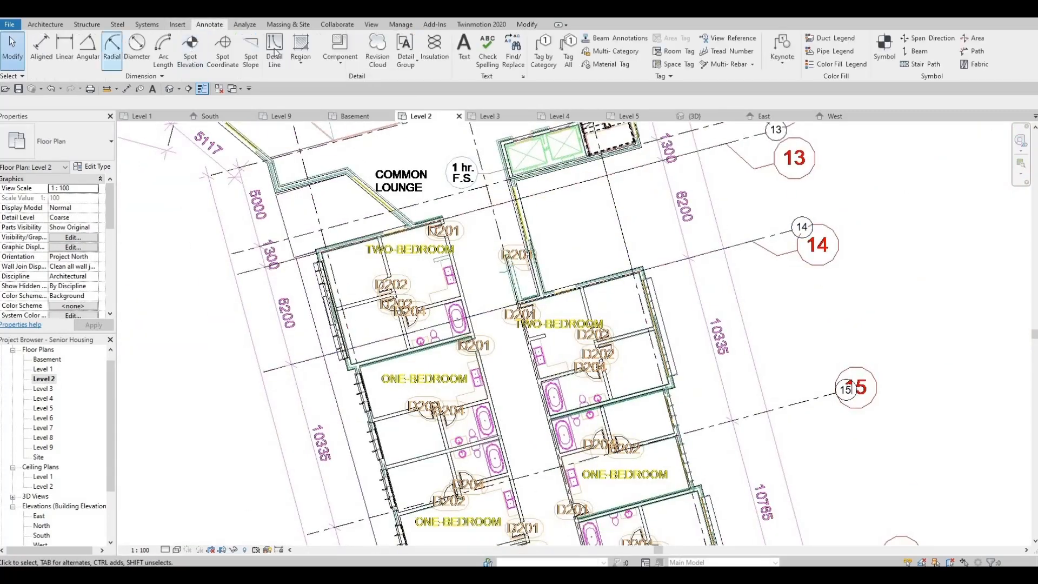
{"action": "left_click", "coordinate": [250, 48]}
{"action": "middle_click_drag", "start_coordinate": [388, 322], "coordinate": [348, 231]}
{"action": "scroll", "coordinate": [326, 293], "scroll_direction": "up", "scroll_amount": 5}
{"action": "left_click", "coordinate": [303, 242]}
{"action": "scroll", "coordinate": [465, 238], "scroll_direction": "down", "scroll_amount": 2}
{"action": "left_click", "coordinate": [734, 195]}
{"action": "key", "text": "Escape"}
{"action": "key", "text": "Escape"}
{"action": "key", "text": "Escape"}
{"action": "scroll", "coordinate": [565, 290], "scroll_direction": "down", "scroll_amount": 4}
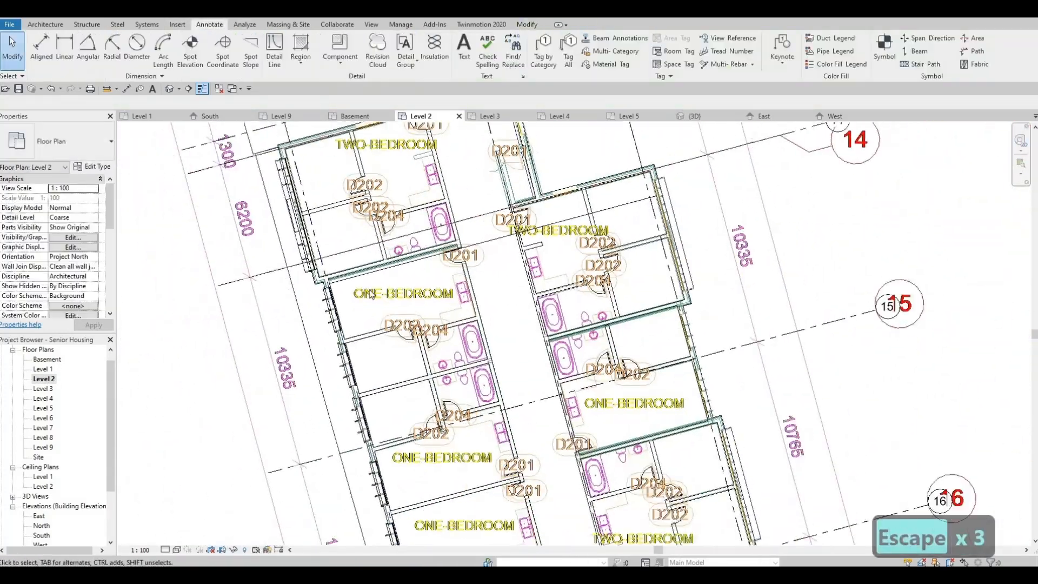
Mirror the Two-Bedroom curtain wall and frame to the opposite facade about an axis drawn through the detail line's midpoint
{"action": "middle_click_drag", "start_coordinate": [416, 357], "coordinate": [416, 312]}
{"action": "scroll", "coordinate": [416, 311], "scroll_direction": "up", "scroll_amount": 4}
{"action": "scroll", "coordinate": [403, 314], "scroll_direction": "up", "scroll_amount": 3}
{"action": "left_click", "coordinate": [404, 314]}
{"action": "left_click", "coordinate": [425, 312], "text": "ctrl"}
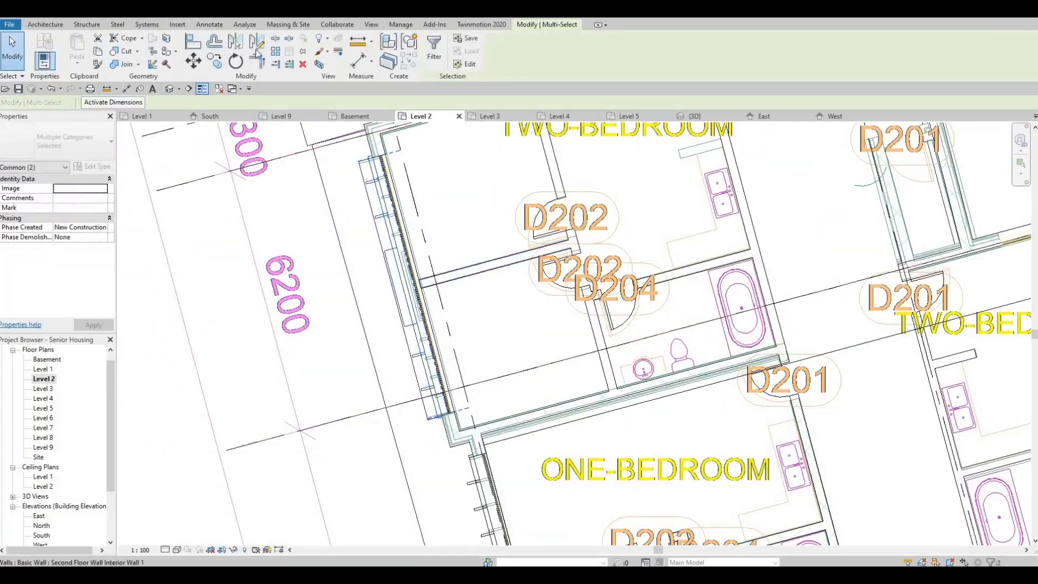
{"action": "left_click", "coordinate": [257, 42]}
{"action": "left_click", "coordinate": [865, 341]}
{"action": "left_click", "coordinate": [881, 405]}
{"action": "scroll", "coordinate": [881, 406], "scroll_direction": "down", "scroll_amount": 2}
{"action": "key", "text": "Escape"}
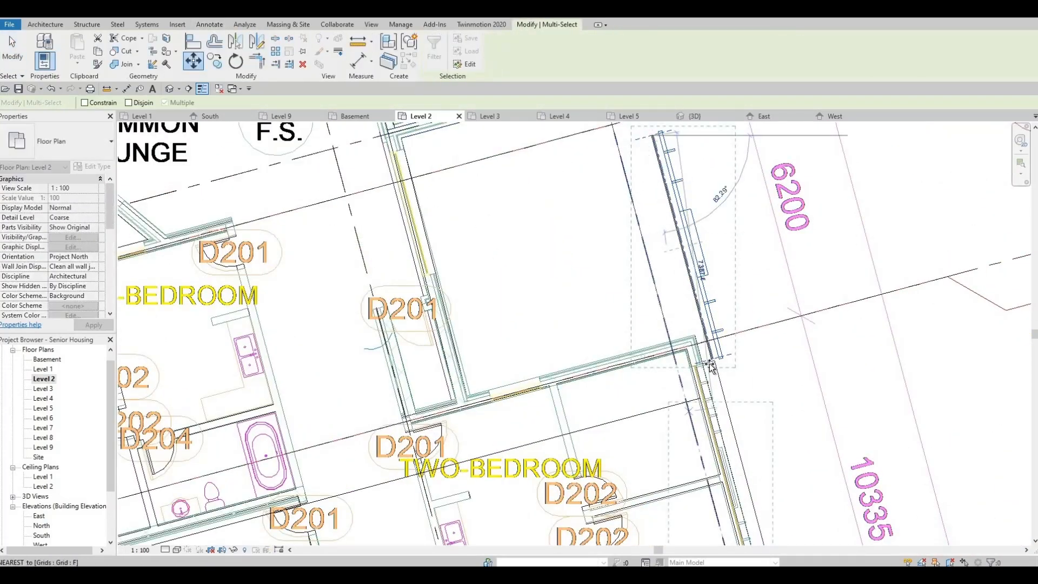
{"action": "scroll", "coordinate": [697, 352], "scroll_direction": "up", "scroll_amount": 4}
{"action": "key", "text": "a"}
{"action": "key", "text": "l"}
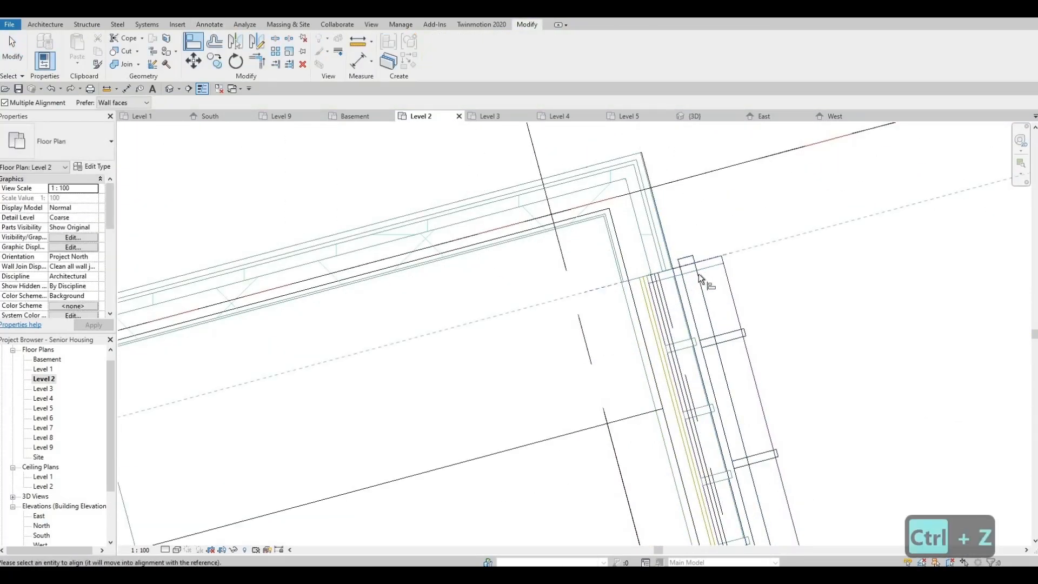
{"action": "key", "text": "Escape"}
{"action": "key", "text": "Escape"}
Move the mirrored curtain wall and frame onto the corner of the Two-Bedroom opening near grid 14
{"action": "left_click", "coordinate": [701, 281]}
{"action": "left_click", "coordinate": [711, 259], "text": "ctrl"}
{"action": "left_click", "coordinate": [193, 60]}
{"action": "scroll", "coordinate": [624, 265], "scroll_direction": "up", "scroll_amount": 3}
{"action": "left_click", "coordinate": [696, 289]}
{"action": "left_click", "coordinate": [666, 296]}
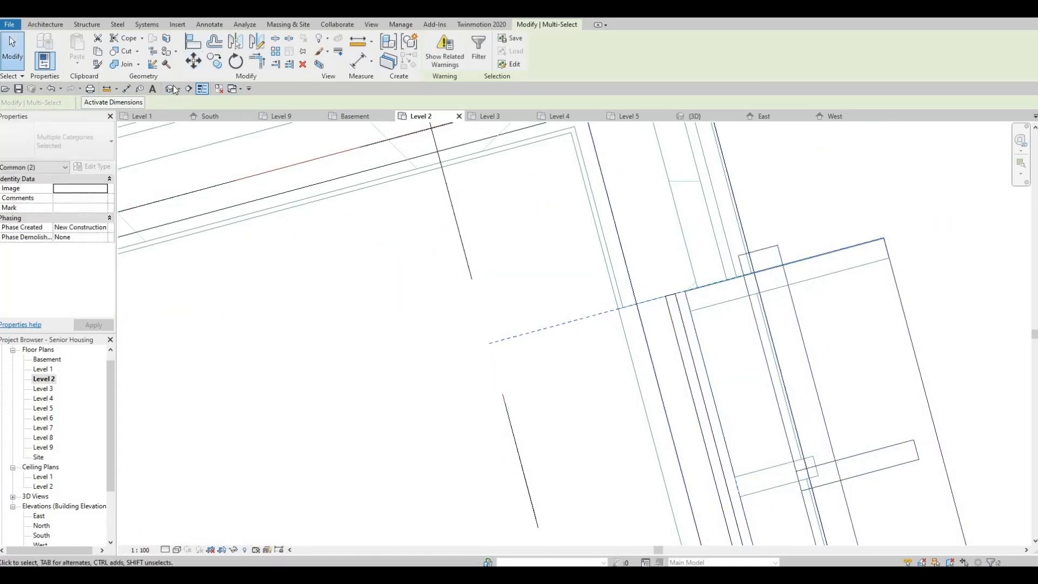
{"action": "key", "text": "Escape"}
{"action": "key", "text": "Escape"}
{"action": "scroll", "coordinate": [632, 269], "scroll_direction": "down", "scroll_amount": 5}
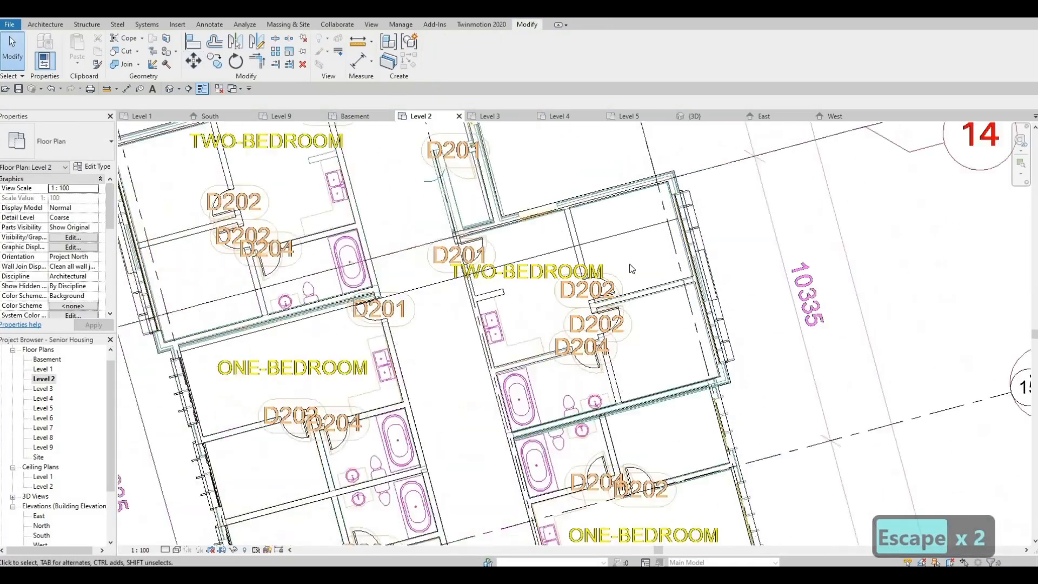
Mirror a One-Bedroom curtain wall and frame to the opposite facade about an axis drawn through the detail line's midpoint
{"action": "scroll", "coordinate": [632, 269], "scroll_direction": "down", "scroll_amount": 2}
{"action": "scroll", "coordinate": [382, 357], "scroll_direction": "up", "scroll_amount": 4}
{"action": "left_click", "coordinate": [401, 395]}
{"action": "left_click", "coordinate": [424, 414], "text": "ctrl"}
{"action": "left_click", "coordinate": [257, 42]}
{"action": "scroll", "coordinate": [422, 338], "scroll_direction": "down", "scroll_amount": 3}
{"action": "middle_click_drag", "start_coordinate": [774, 445], "coordinate": [799, 540]}
{"action": "left_click", "coordinate": [724, 280]}
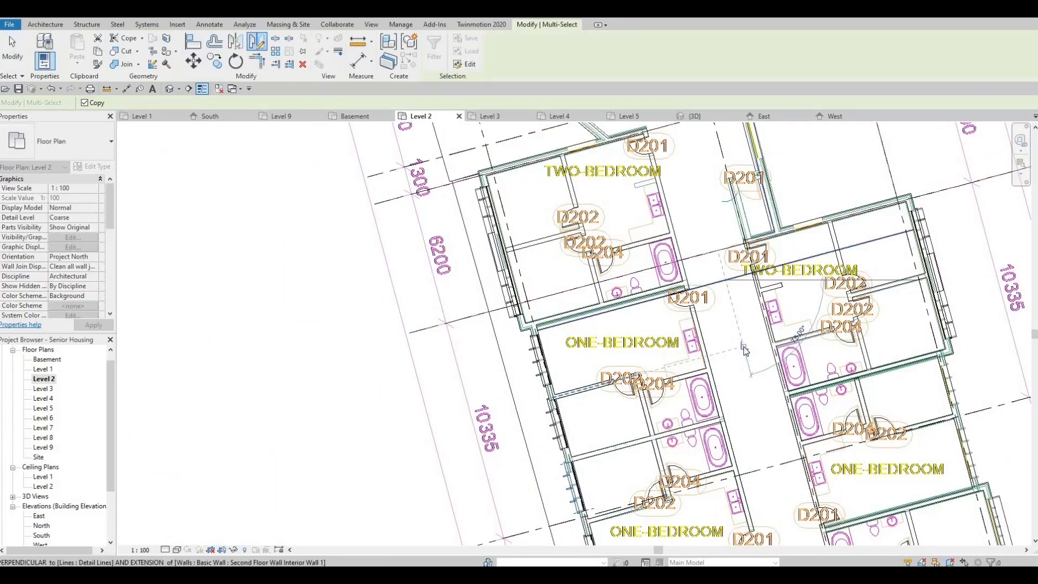
{"action": "left_click", "coordinate": [745, 350]}
Move the mirrored One-Bedroom curtain wall and frame onto the corner of the One-Bedroom opening near grid 15
{"action": "scroll", "coordinate": [757, 347], "scroll_direction": "up", "scroll_amount": 4}
{"action": "left_click", "coordinate": [652, 233]}
{"action": "scroll", "coordinate": [669, 275], "scroll_direction": "up", "scroll_amount": 3}
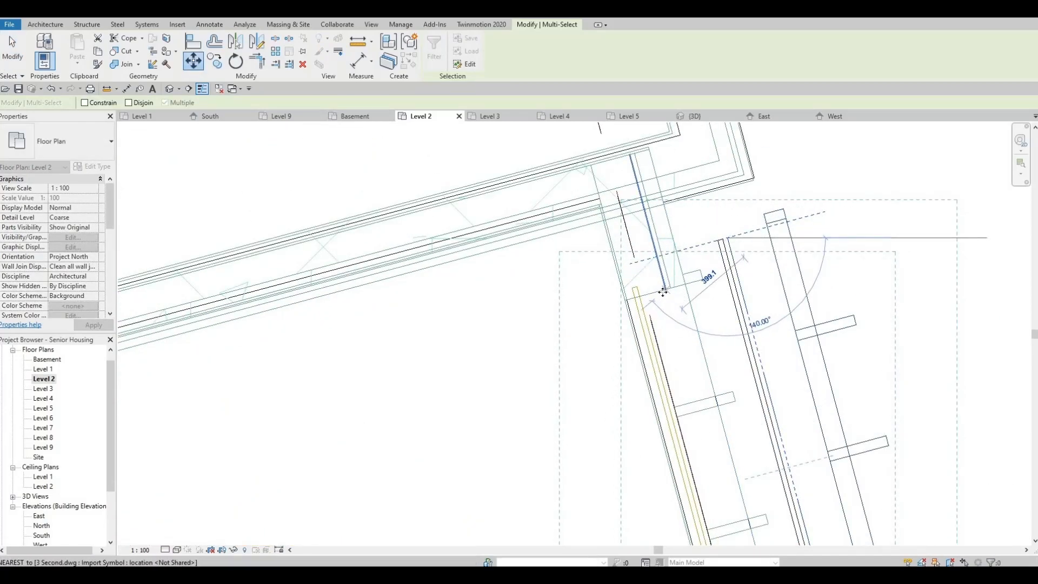
{"action": "left_click", "coordinate": [663, 292]}
{"action": "left_click", "coordinate": [650, 259]}
{"action": "left_click", "coordinate": [622, 266]}
{"action": "key", "text": "Escape"}
{"action": "scroll", "coordinate": [600, 216], "scroll_direction": "down", "scroll_amount": 4}
{"action": "left_click", "coordinate": [640, 255]}
{"action": "left_click", "coordinate": [611, 254], "text": "ctrl"}
{"action": "scroll", "coordinate": [625, 202], "scroll_direction": "up", "scroll_amount": 6}
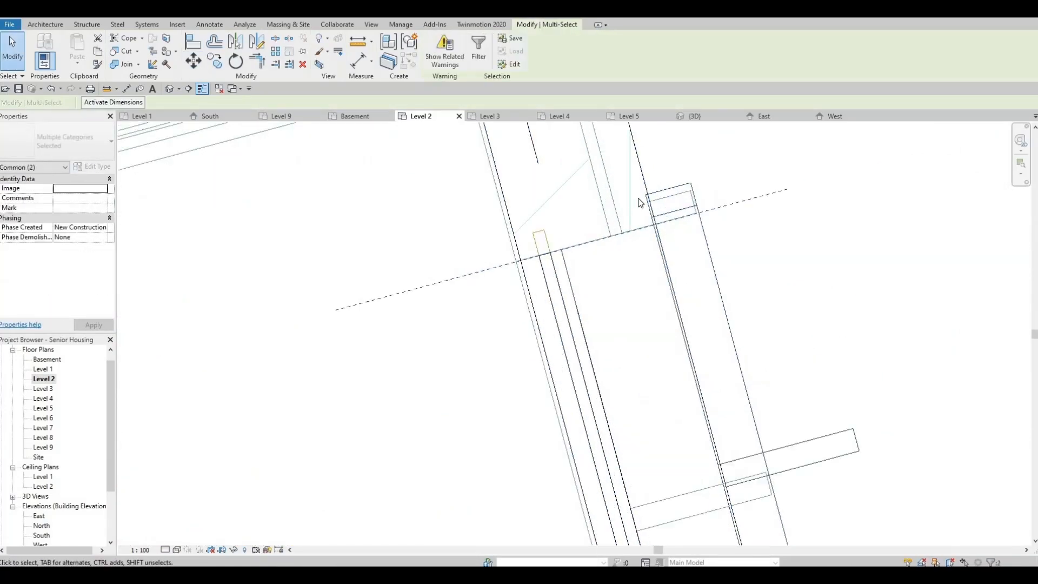
{"action": "scroll", "coordinate": [643, 200], "scroll_direction": "up", "scroll_amount": 3}
{"action": "key", "text": "m"}
{"action": "key", "text": "Escape"}
{"action": "left_click", "coordinate": [478, 355]}
{"action": "left_click", "coordinate": [650, 207]}
Copy the One-Bedroom curtain wall and frame to the remaining One-Bedroom openings along the facade up to grid 20
{"action": "scroll", "coordinate": [593, 258], "scroll_direction": "down", "scroll_amount": 9}
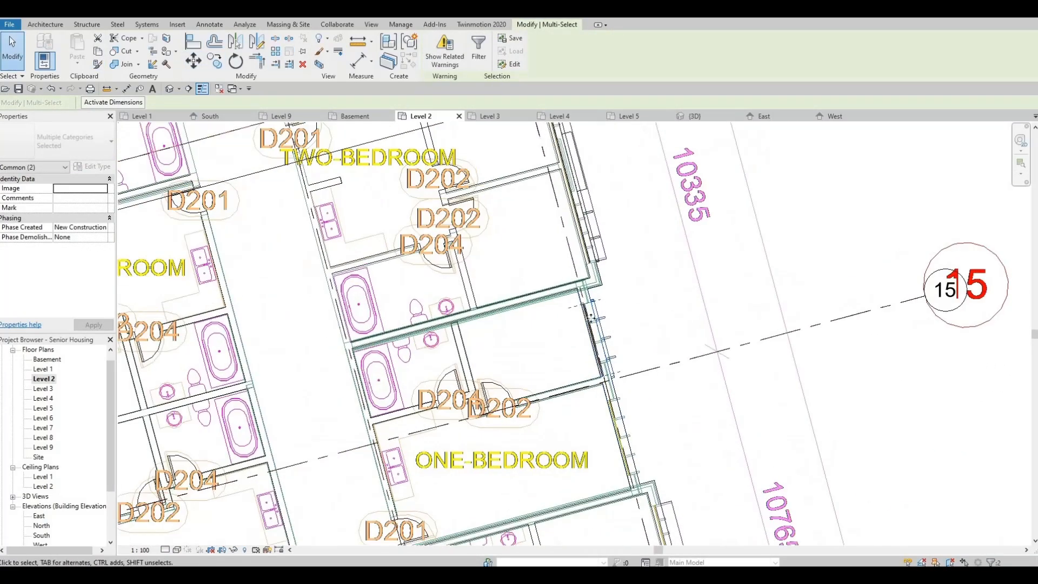
{"action": "scroll", "coordinate": [591, 318], "scroll_direction": "up", "scroll_amount": 3}
{"action": "key", "text": "c"}
{"action": "key", "text": "o"}
{"action": "scroll", "coordinate": [584, 273], "scroll_direction": "up", "scroll_amount": 4}
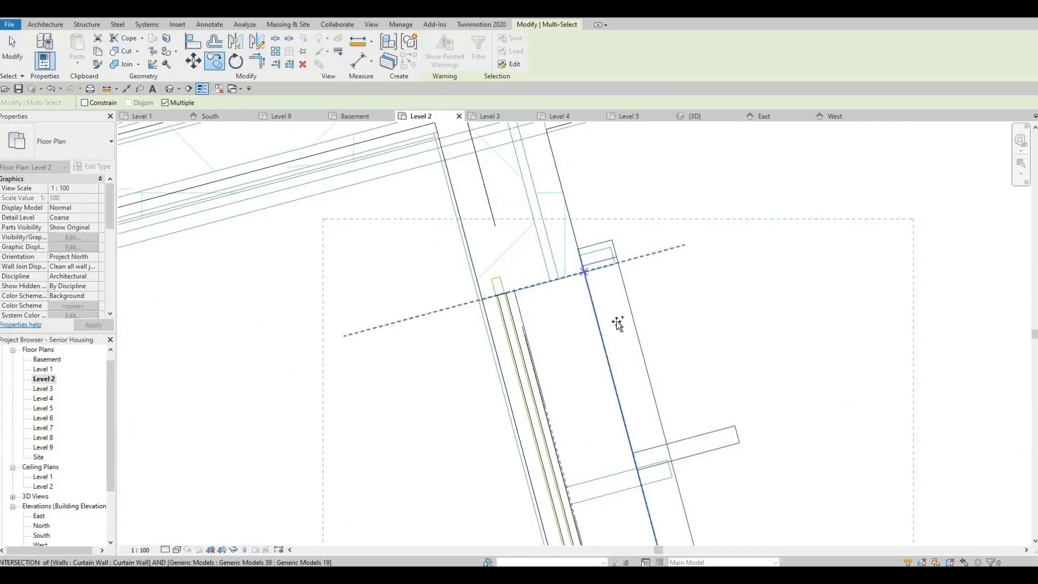
{"action": "scroll", "coordinate": [618, 323], "scroll_direction": "down", "scroll_amount": 5}
{"action": "scroll", "coordinate": [594, 342], "scroll_direction": "up", "scroll_amount": 6}
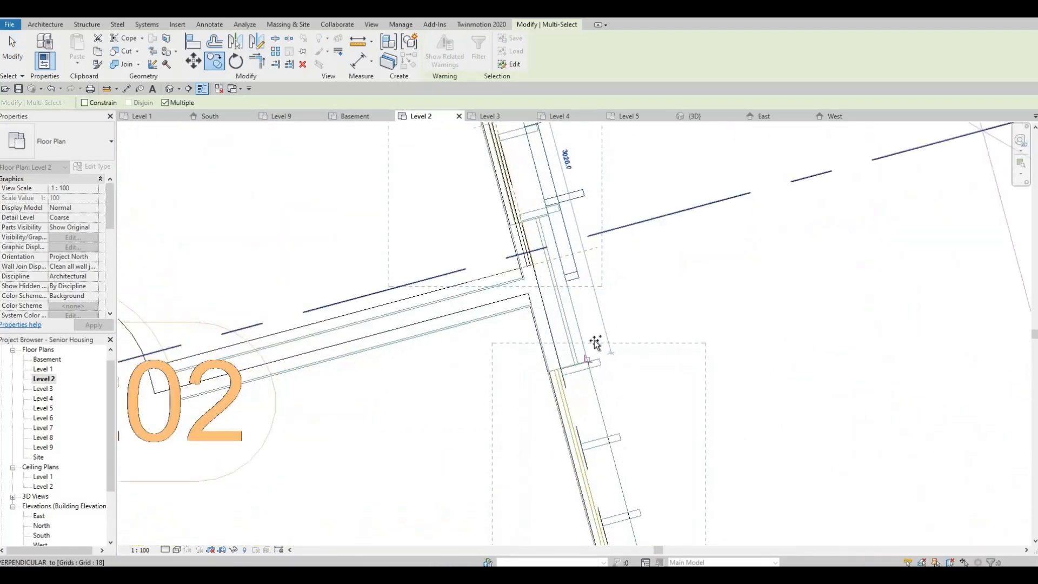
{"action": "scroll", "coordinate": [595, 342], "scroll_direction": "down", "scroll_amount": 5}
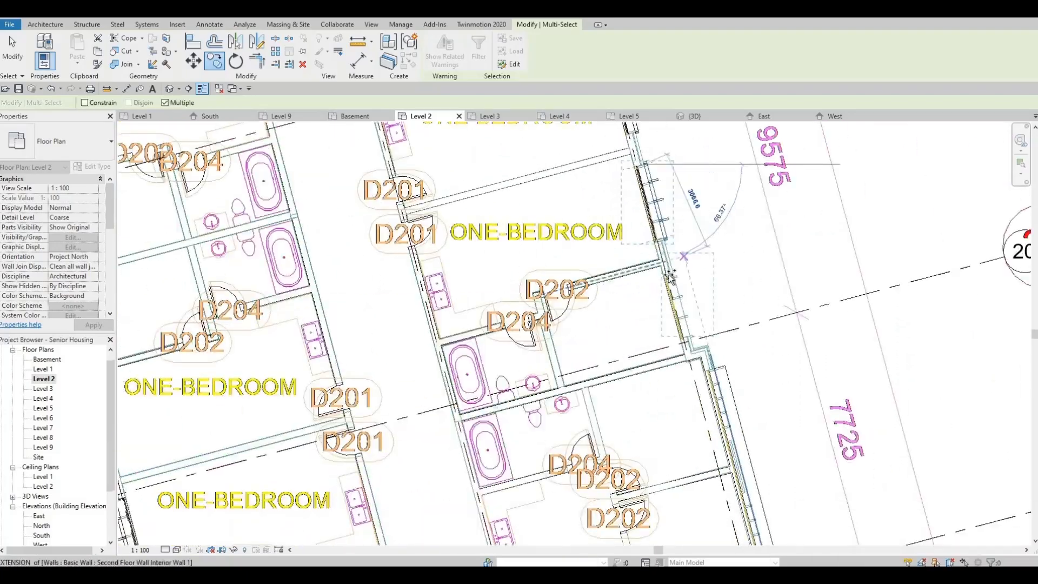
{"action": "scroll", "coordinate": [670, 277], "scroll_direction": "down", "scroll_amount": 5}
{"action": "scroll", "coordinate": [556, 231], "scroll_direction": "up", "scroll_amount": 6}
{"action": "scroll", "coordinate": [617, 514], "scroll_direction": "down", "scroll_amount": 4}
{"action": "key", "text": "Escape"}
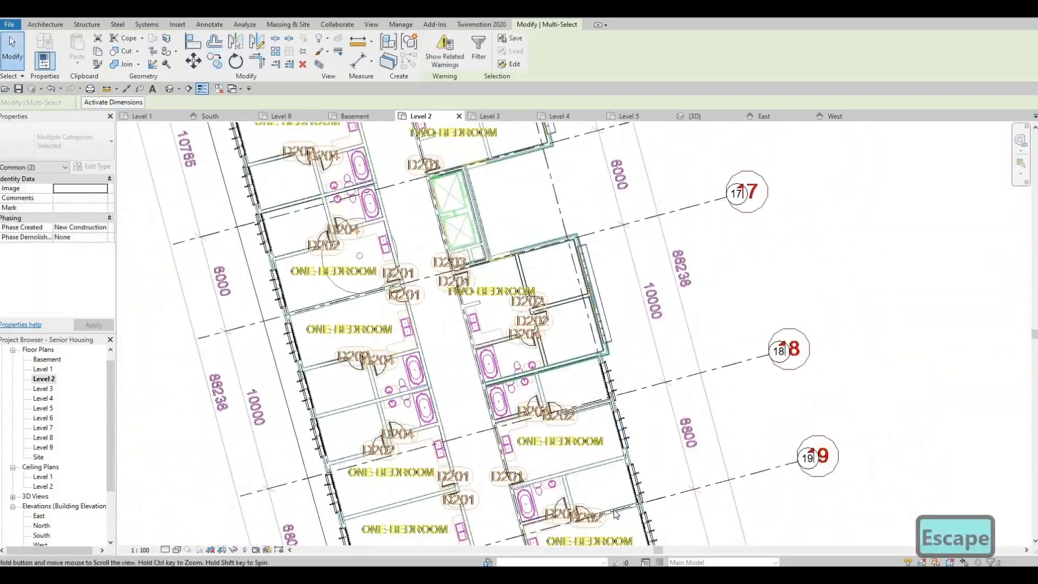
Copy the Two-Bedroom curtain wall and frame from near grid 14 to the Two-Bedroom openings near grids 16 and 21
{"action": "middle_click_drag", "start_coordinate": [569, 130], "coordinate": [616, 514]}
{"action": "scroll", "coordinate": [510, 231], "scroll_direction": "up", "scroll_amount": 6}
{"action": "left_click", "coordinate": [507, 208]}
{"action": "left_click", "coordinate": [525, 199], "text": "ctrl"}
{"action": "left_click", "coordinate": [215, 60]}
{"action": "left_click", "coordinate": [521, 185]}
{"action": "scroll", "coordinate": [522, 188], "scroll_direction": "down", "scroll_amount": 4}
{"action": "middle_click_drag", "start_coordinate": [630, 441], "coordinate": [540, 287]}
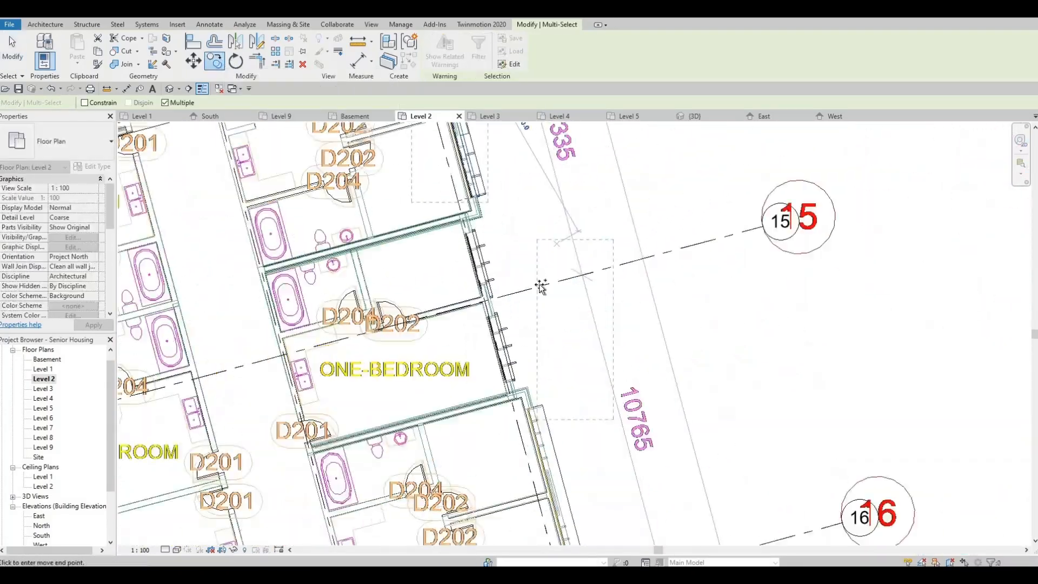
{"action": "left_click", "coordinate": [541, 286]}
{"action": "scroll", "coordinate": [540, 292], "scroll_direction": "up", "scroll_amount": 3}
{"action": "scroll", "coordinate": [535, 292], "scroll_direction": "down", "scroll_amount": 3}
{"action": "key", "text": "Escape"}
{"action": "key", "text": "Escape"}
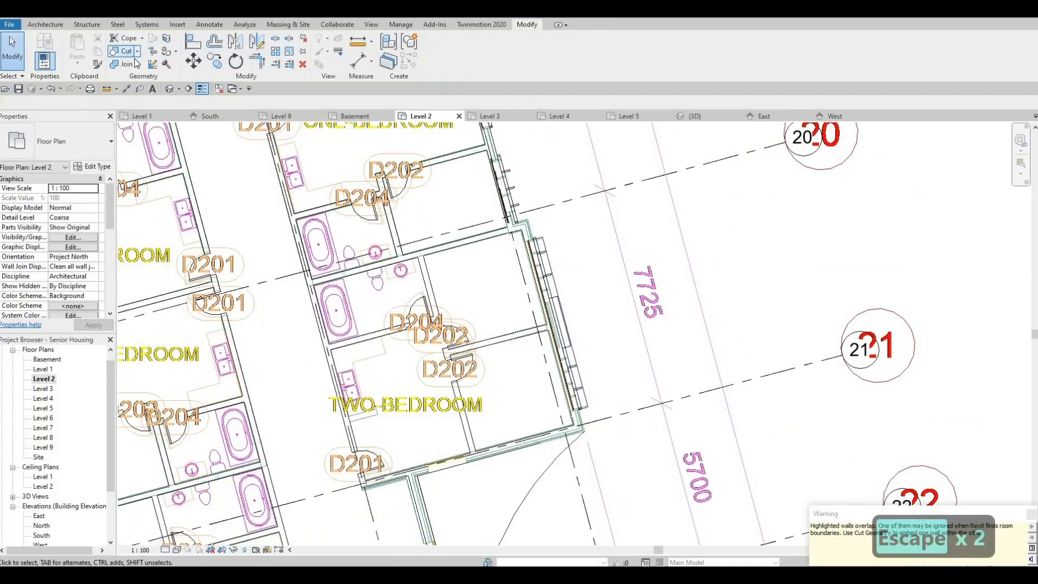
Cut the copied curtain walls out of the Level 2 exterior walls along the facade from grid 21 to grid 14
{"action": "left_click", "coordinate": [125, 50]}
{"action": "middle_click_drag", "start_coordinate": [540, 216], "coordinate": [558, 400]}
{"action": "middle_click_drag", "start_coordinate": [512, 319], "coordinate": [556, 503]}
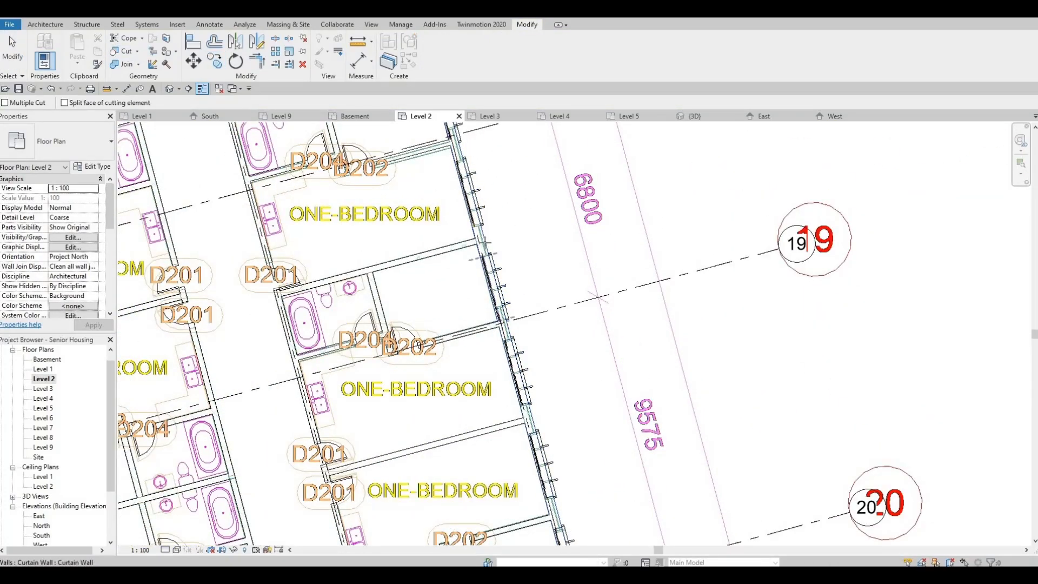
{"action": "middle_click_drag", "start_coordinate": [451, 142], "coordinate": [479, 385]}
{"action": "scroll", "coordinate": [479, 385], "scroll_direction": "down", "scroll_amount": 3}
{"action": "scroll", "coordinate": [443, 141], "scroll_direction": "up", "scroll_amount": 5}
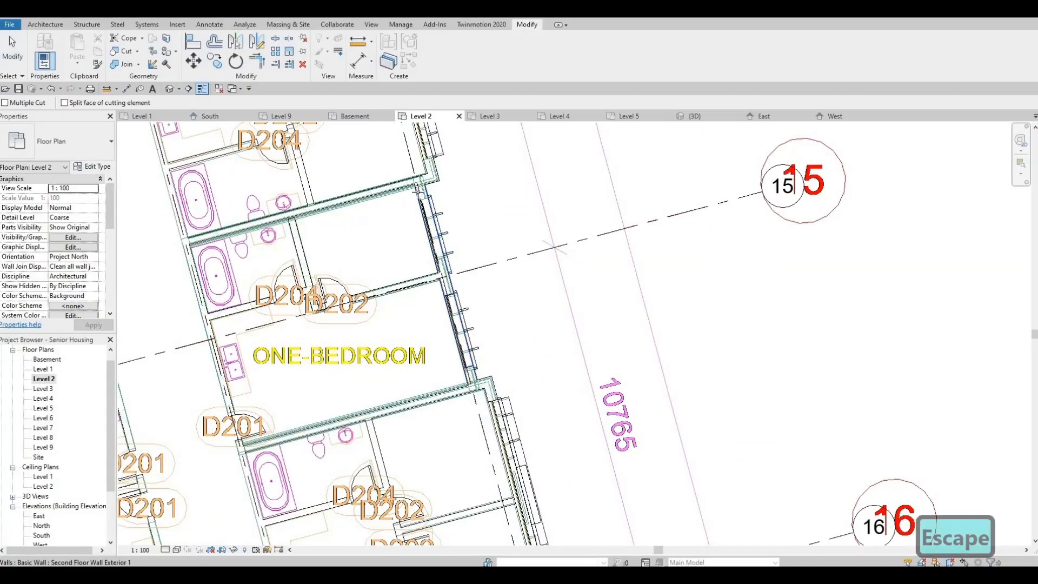
{"action": "scroll", "coordinate": [418, 192], "scroll_direction": "up", "scroll_amount": 2}
{"action": "middle_click_drag", "start_coordinate": [417, 192], "coordinate": [465, 487]}
{"action": "scroll", "coordinate": [440, 388], "scroll_direction": "down", "scroll_amount": 4}
{"action": "key", "text": "Escape"}
{"action": "key", "text": "Escape"}
Examine the curtain-wall windows on the facades of both wings in the 3D view and return to the Level 2 plan
{"action": "left_click", "coordinate": [170, 89]}
{"action": "middle_click_drag", "start_coordinate": [547, 403], "coordinate": [528, 366], "text": "shift"}
{"action": "scroll", "coordinate": [529, 366], "scroll_direction": "down", "scroll_amount": 5}
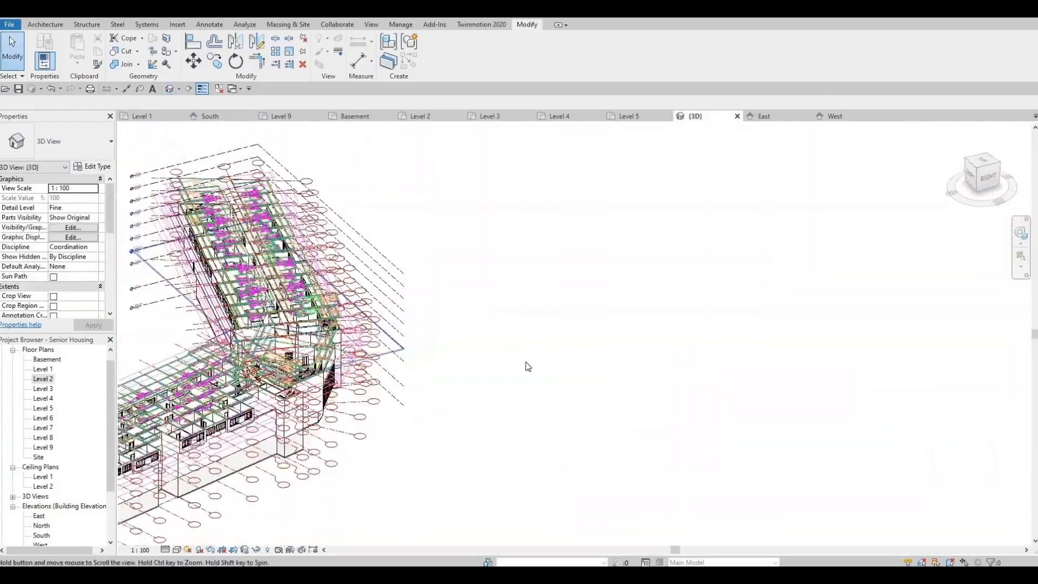
{"action": "scroll", "coordinate": [170, 387], "scroll_direction": "up", "scroll_amount": 5}
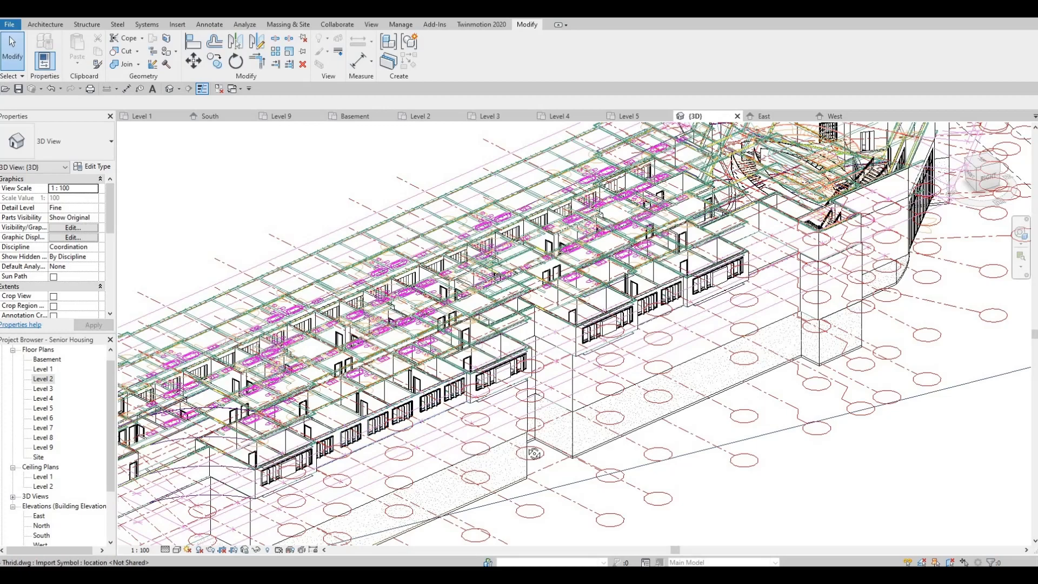
{"action": "middle_click_drag", "start_coordinate": [534, 453], "coordinate": [512, 366], "text": "shift"}
{"action": "middle_click_drag", "start_coordinate": [903, 144], "coordinate": [602, 267]}
{"action": "scroll", "coordinate": [591, 233], "scroll_direction": "up", "scroll_amount": 2}
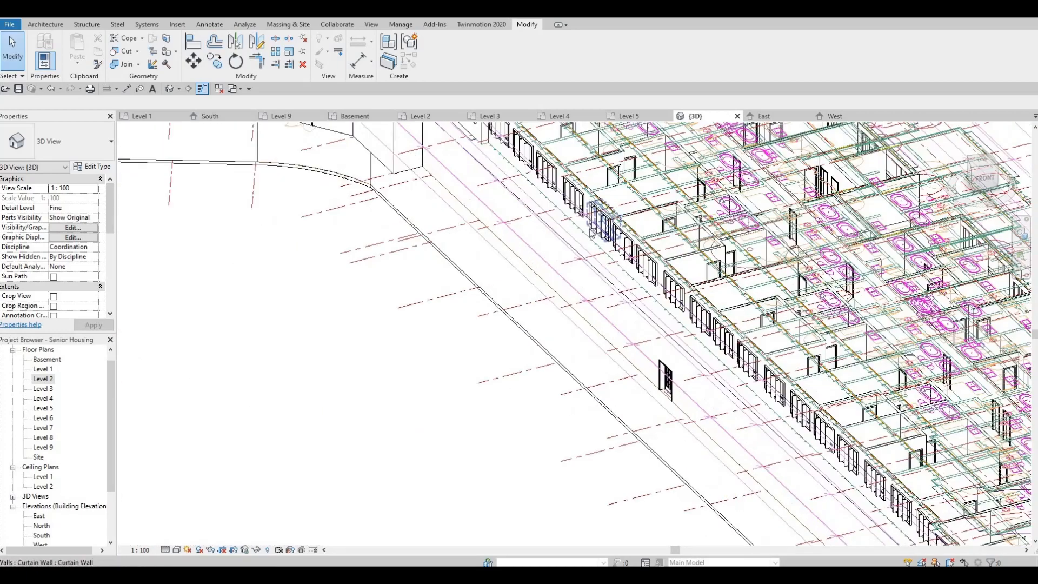
{"action": "middle_click_drag", "start_coordinate": [556, 297], "coordinate": [642, 288], "text": "shift"}
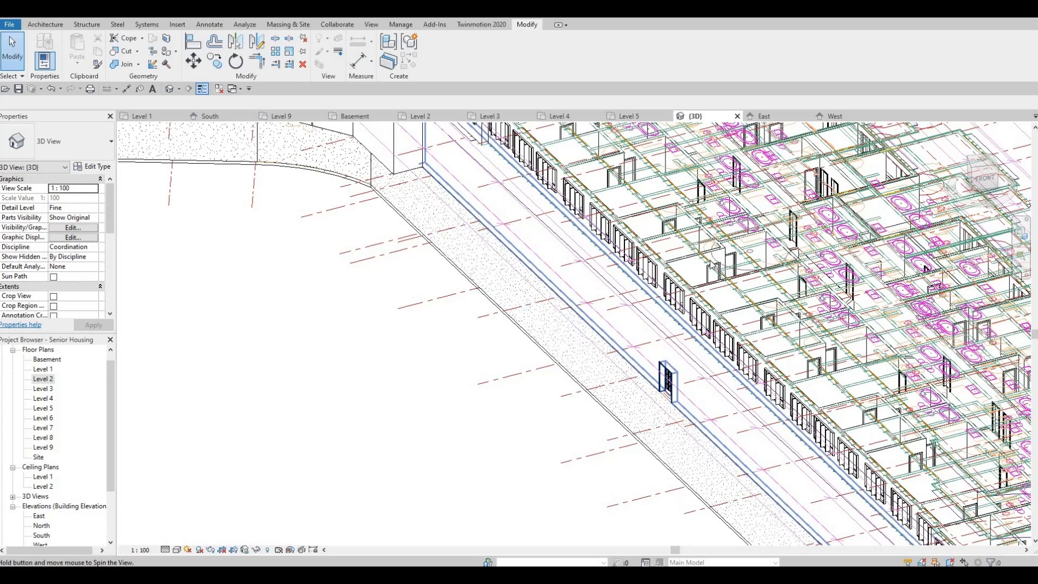
{"action": "middle_click_drag", "start_coordinate": [713, 265], "coordinate": [607, 361], "text": "shift"}
{"action": "middle_click_drag", "start_coordinate": [757, 207], "coordinate": [599, 347]}
{"action": "scroll", "coordinate": [593, 379], "scroll_direction": "down", "scroll_amount": 3}
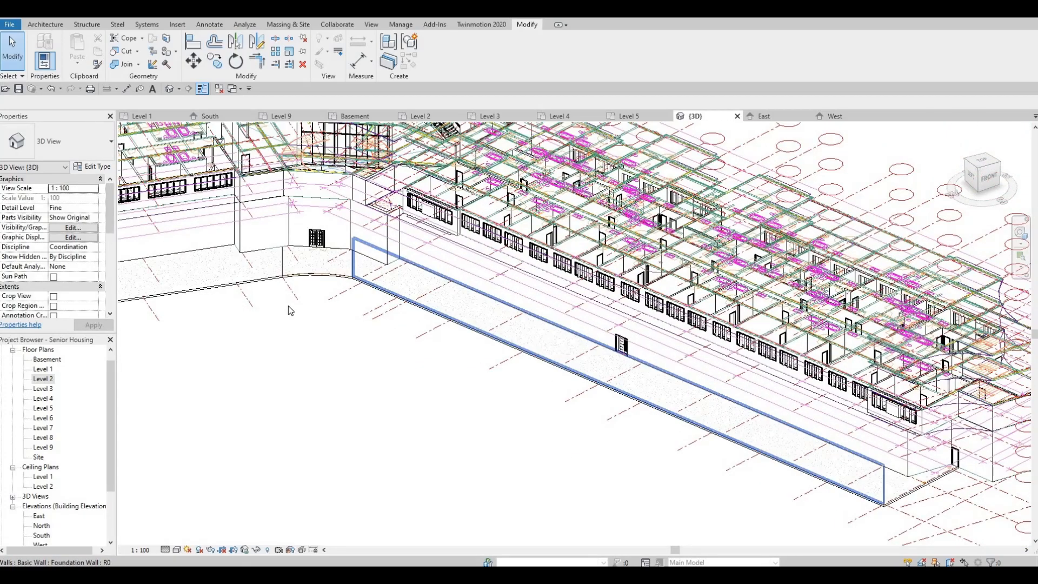
{"action": "middle_click_drag", "start_coordinate": [288, 306], "coordinate": [296, 332]}
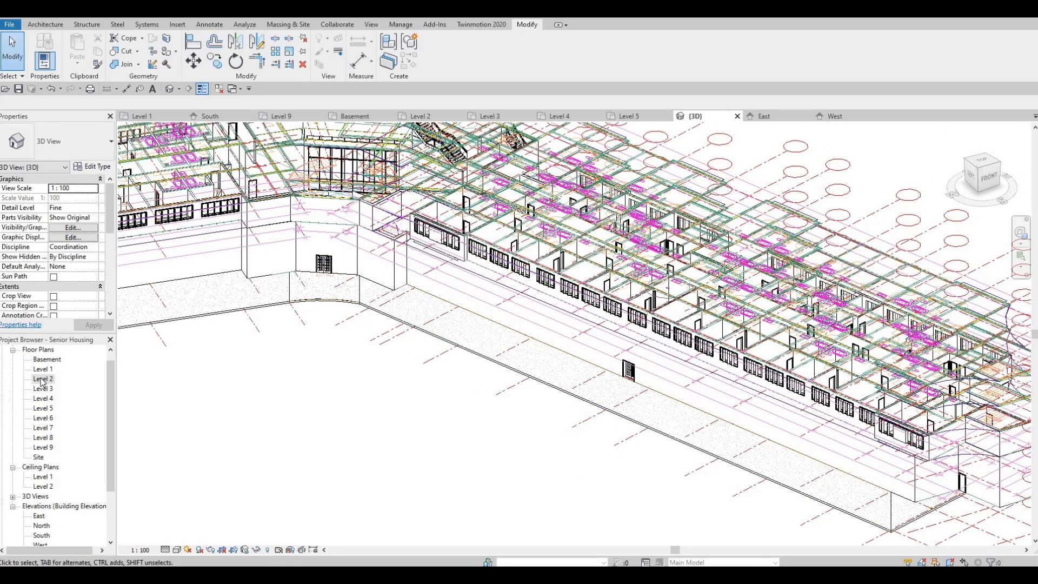
{"action": "double_click", "coordinate": [42, 379]}
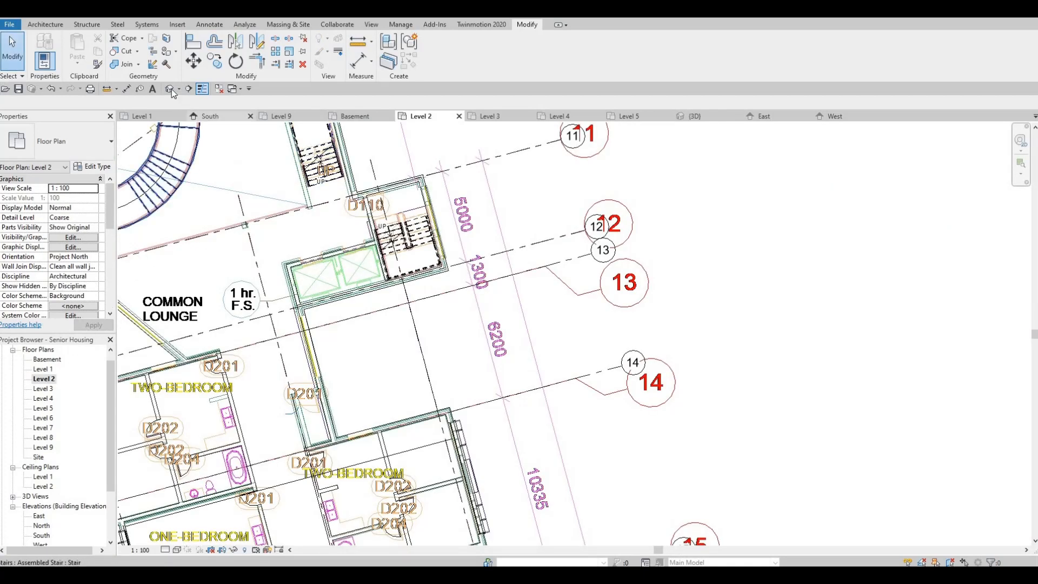
Examine in 3D the framed windows on both wings beside the central entrance
{"action": "scroll", "coordinate": [445, 237], "scroll_direction": "up", "scroll_amount": 5}
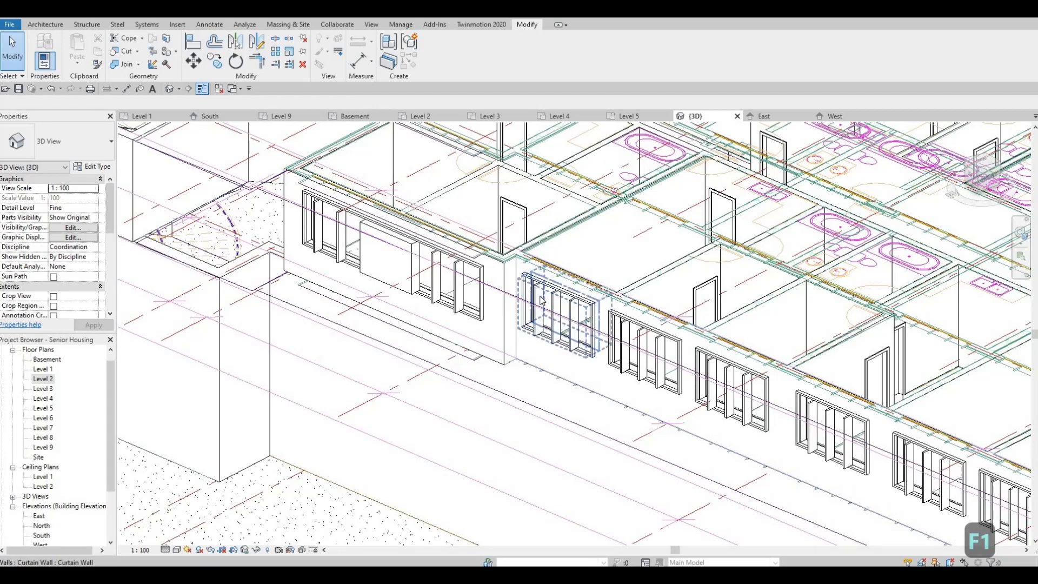
{"action": "scroll", "coordinate": [515, 368], "scroll_direction": "down", "scroll_amount": 3}
{"action": "middle_click_drag", "start_coordinate": [433, 378], "coordinate": [411, 332]}
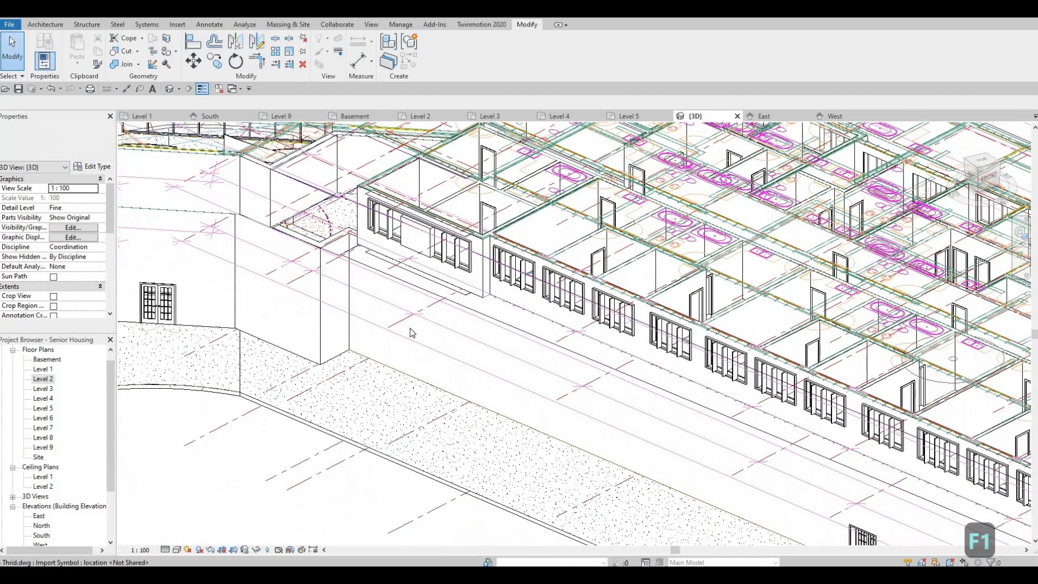
{"action": "mouse_move", "coordinate": [638, 319]}
{"action": "middle_mouse_down"}
{"action": "mouse_move", "coordinate": [457, 276]}
{"action": "mouse_move", "coordinate": [616, 310]}
{"action": "mouse_move", "coordinate": [782, 320]}
{"action": "middle_mouse_up"}
{"action": "scroll", "coordinate": [540, 298], "scroll_direction": "up", "scroll_amount": 1}
{"action": "scroll", "coordinate": [782, 320], "scroll_direction": "down", "scroll_amount": 1}
{"action": "middle_click_drag", "start_coordinate": [426, 260], "coordinate": [565, 260]}
{"action": "scroll", "coordinate": [412, 264], "scroll_direction": "up", "scroll_amount": 1}
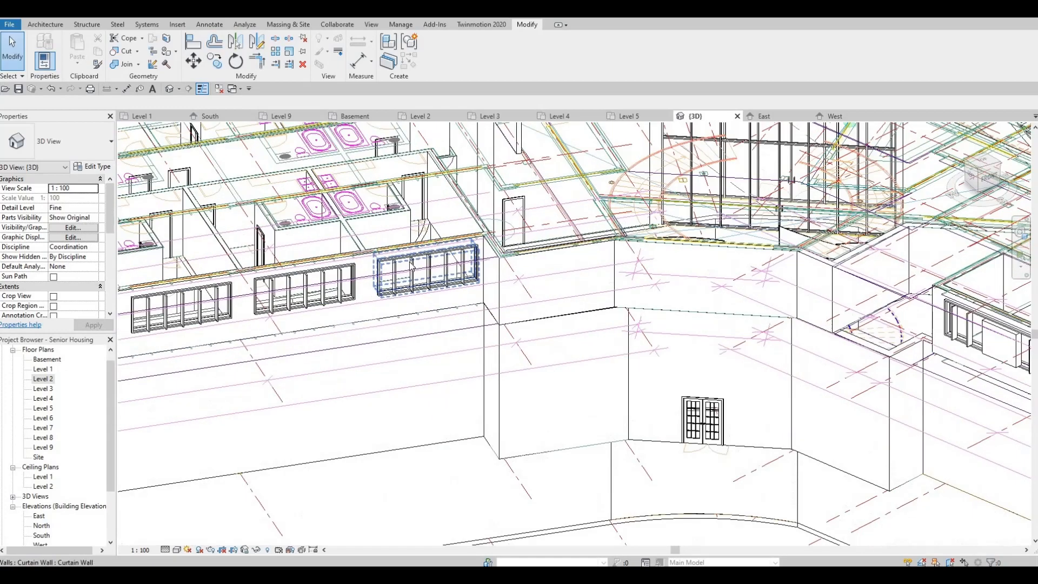
{"action": "scroll", "coordinate": [412, 264], "scroll_direction": "up", "scroll_amount": 3}
{"action": "scroll", "coordinate": [419, 262], "scroll_direction": "down", "scroll_amount": 2}
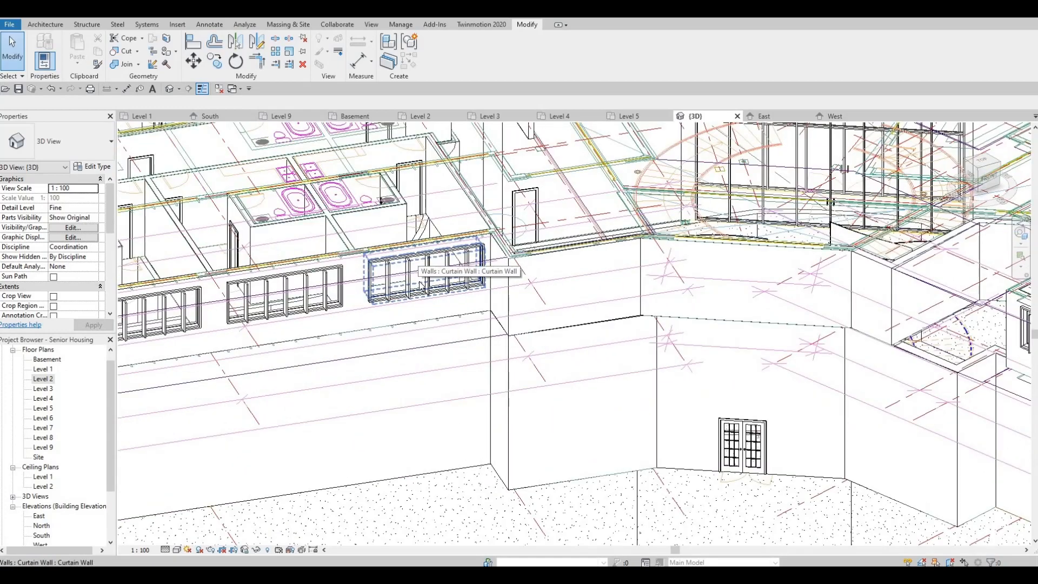
{"action": "middle_click_drag", "start_coordinate": [422, 285], "coordinate": [439, 314]}
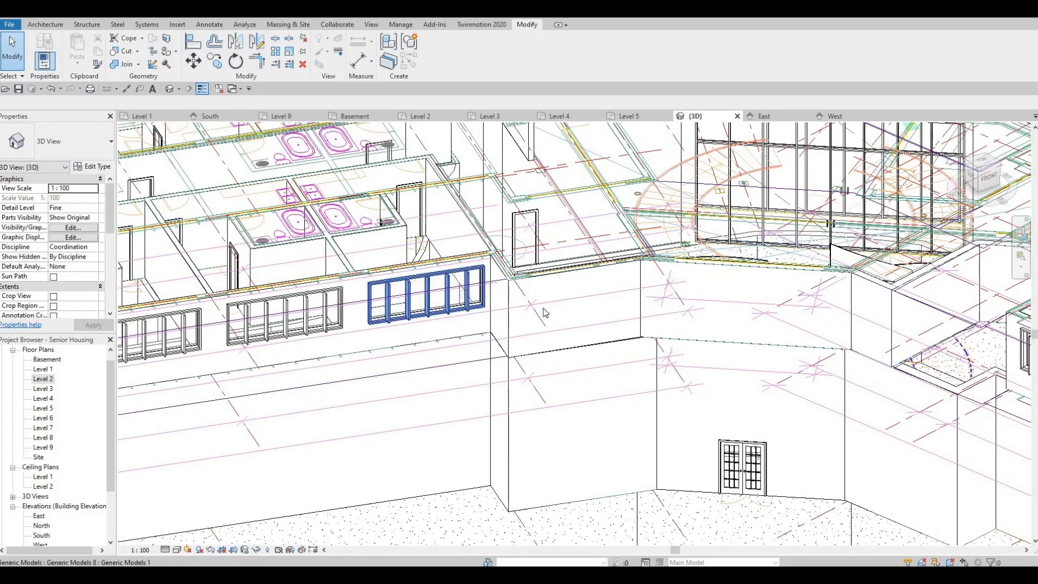
{"action": "scroll", "coordinate": [544, 314], "scroll_direction": "down", "scroll_amount": 1}
{"action": "middle_click_drag", "start_coordinate": [552, 316], "coordinate": [517, 317]}
{"action": "scroll", "coordinate": [514, 317], "scroll_direction": "down", "scroll_amount": 1}
{"action": "middle_click_drag", "start_coordinate": [749, 305], "coordinate": [576, 300]}
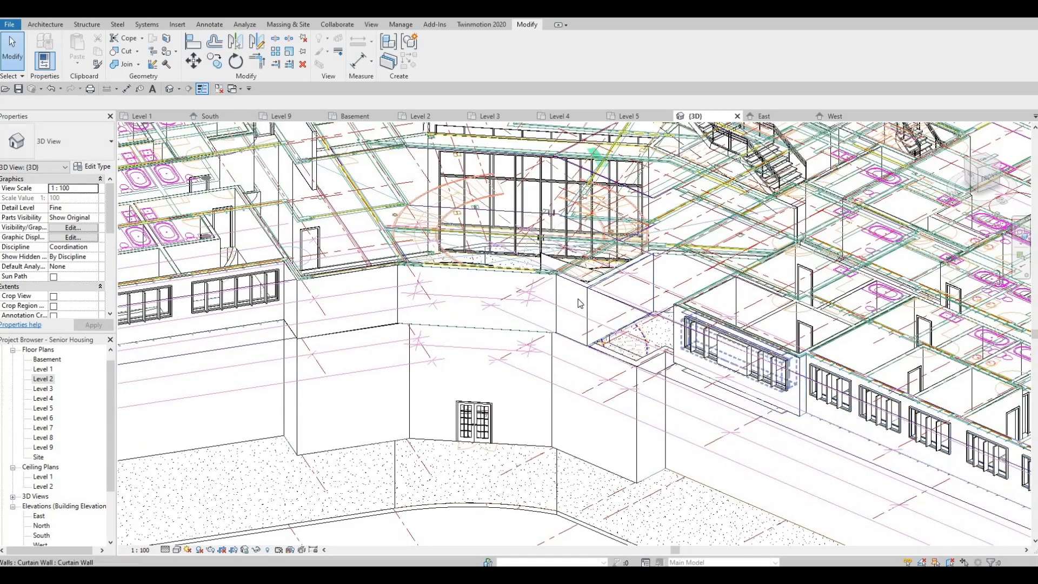
Compare in 3D the Two-Bedroom window with its solid middle panel against the window frames on the other wing
{"action": "scroll", "coordinate": [576, 300], "scroll_direction": "up", "scroll_amount": 5}
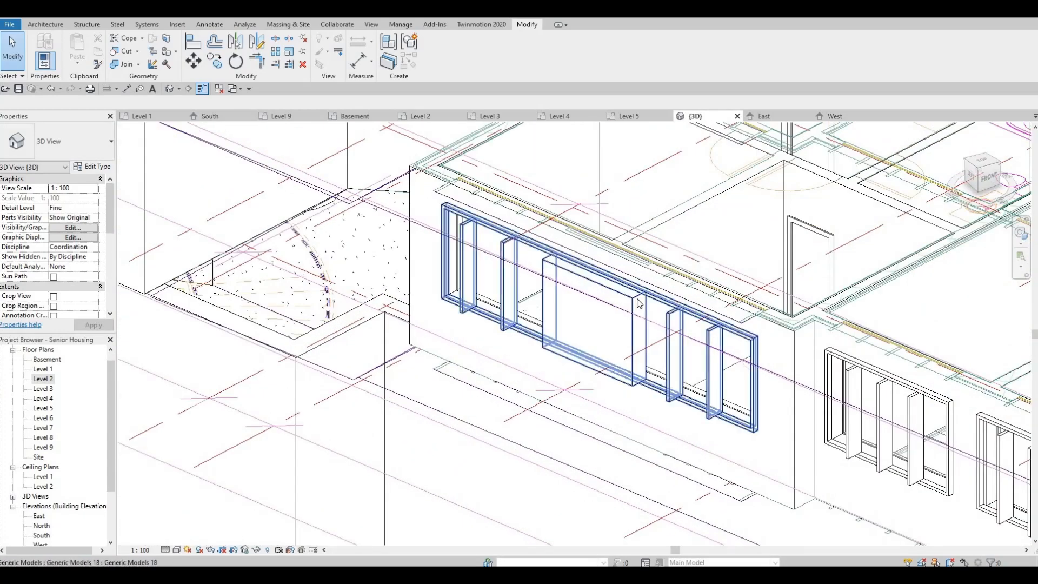
{"action": "scroll", "coordinate": [656, 298], "scroll_direction": "down", "scroll_amount": 2}
{"action": "middle_click_drag", "start_coordinate": [798, 374], "coordinate": [684, 344]}
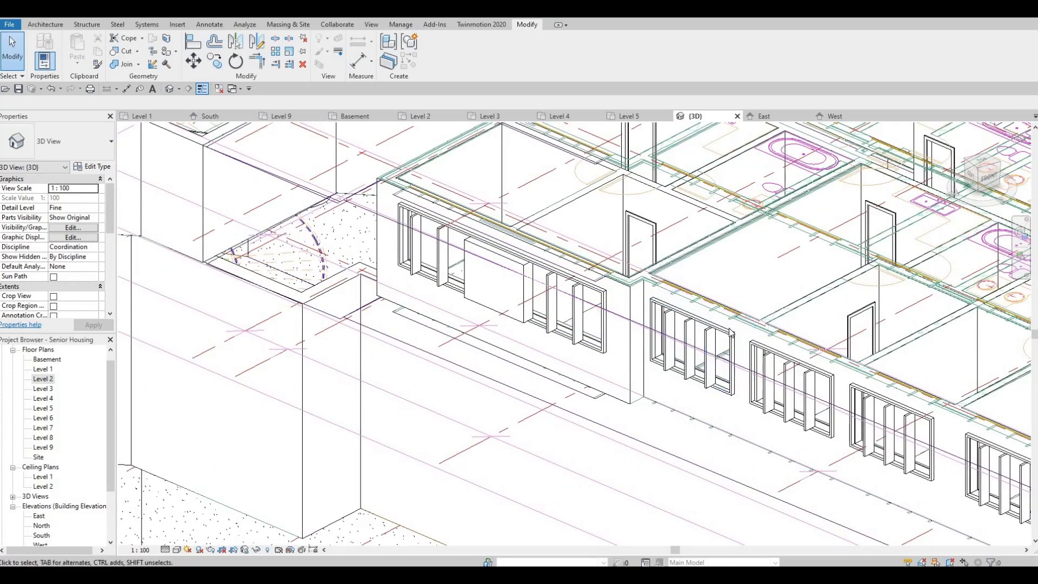
{"action": "scroll", "coordinate": [781, 318], "scroll_direction": "down", "scroll_amount": 3}
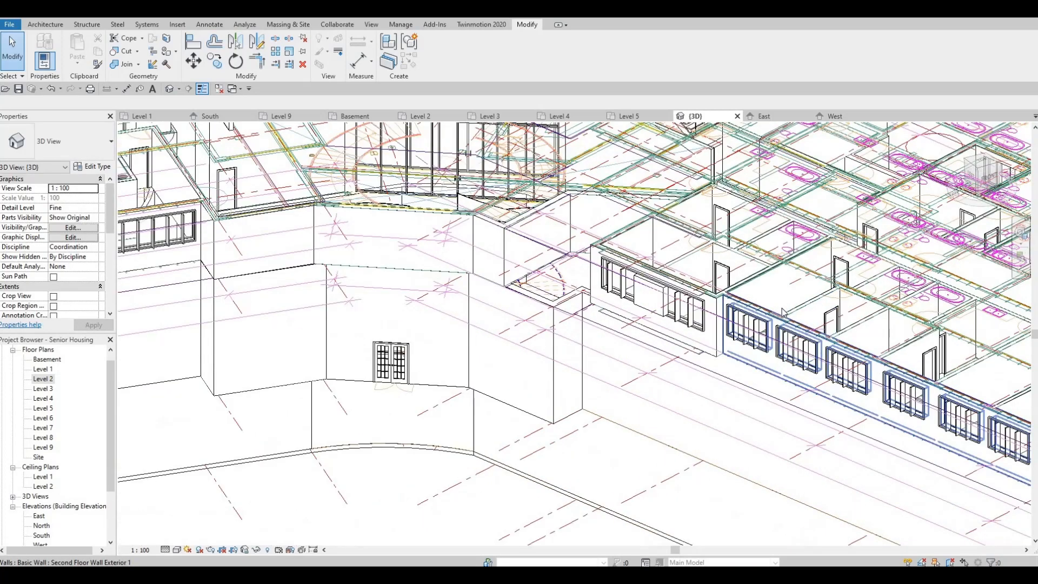
{"action": "middle_click_drag", "start_coordinate": [762, 334], "coordinate": [422, 263], "text": "shift"}
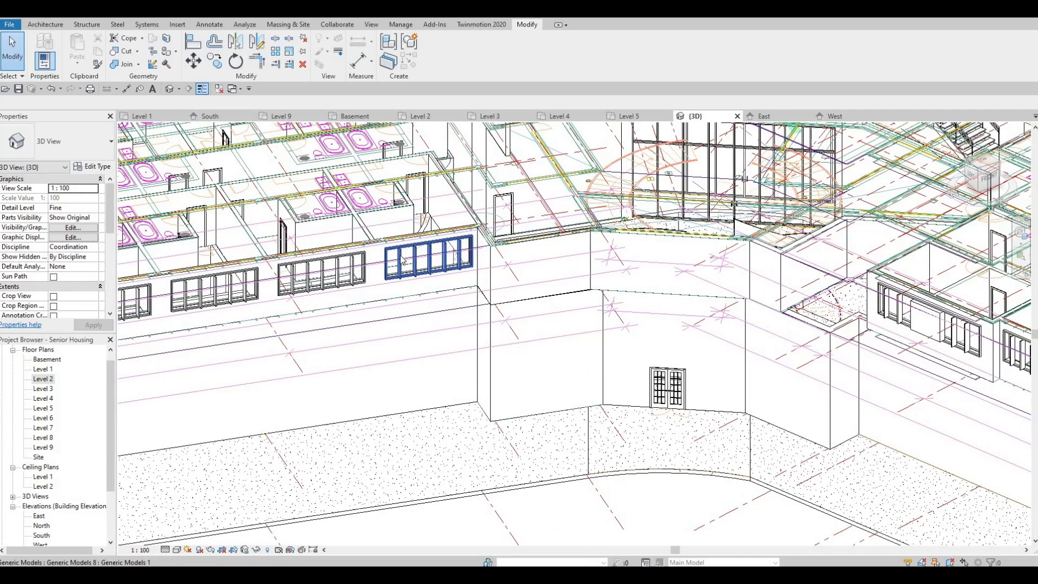
{"action": "scroll", "coordinate": [411, 257], "scroll_direction": "up", "scroll_amount": 6}
{"action": "scroll", "coordinate": [494, 253], "scroll_direction": "down", "scroll_amount": 3}
{"action": "middle_click_drag", "start_coordinate": [427, 310], "coordinate": [426, 310]}
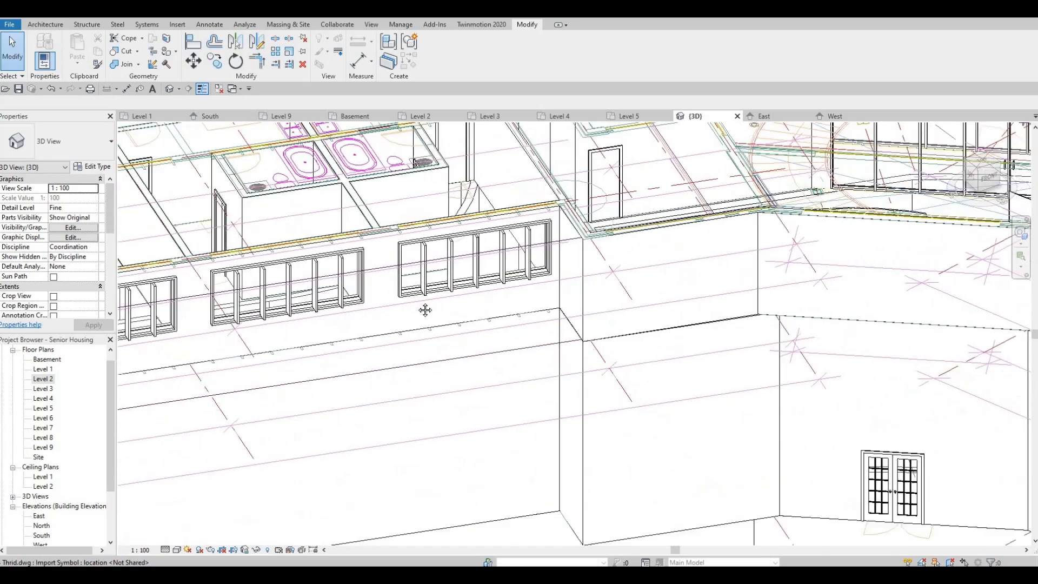
{"action": "scroll", "coordinate": [648, 354], "scroll_direction": "down", "scroll_amount": 2}
{"action": "middle_click_drag", "start_coordinate": [649, 354], "coordinate": [704, 401], "text": "shift"}
{"action": "scroll", "coordinate": [705, 401], "scroll_direction": "down", "scroll_amount": 2}
{"action": "middle_click_drag", "start_coordinate": [681, 440], "coordinate": [686, 410]}
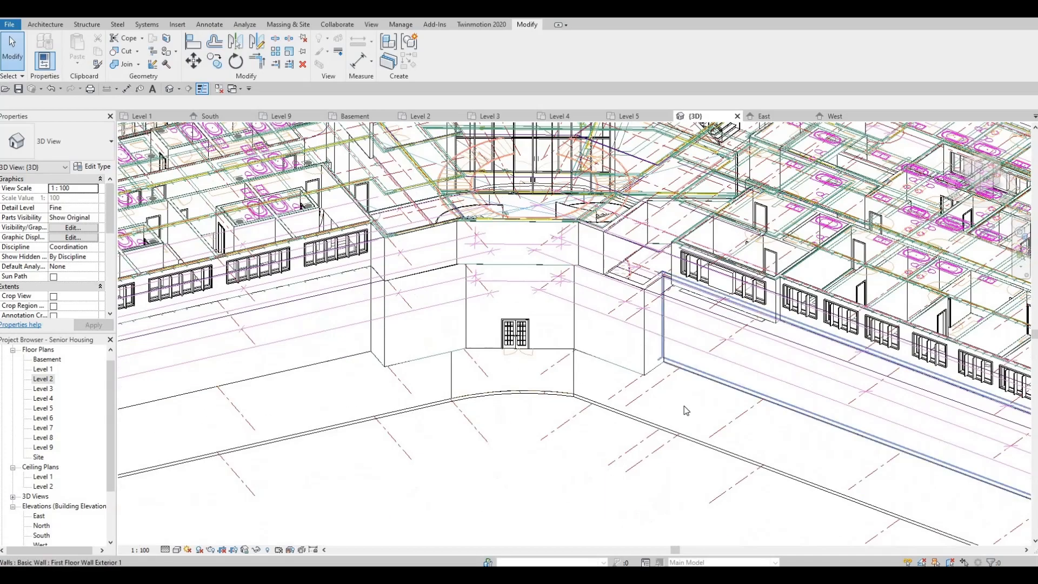
{"action": "scroll", "coordinate": [685, 410], "scroll_direction": "down", "scroll_amount": 1}
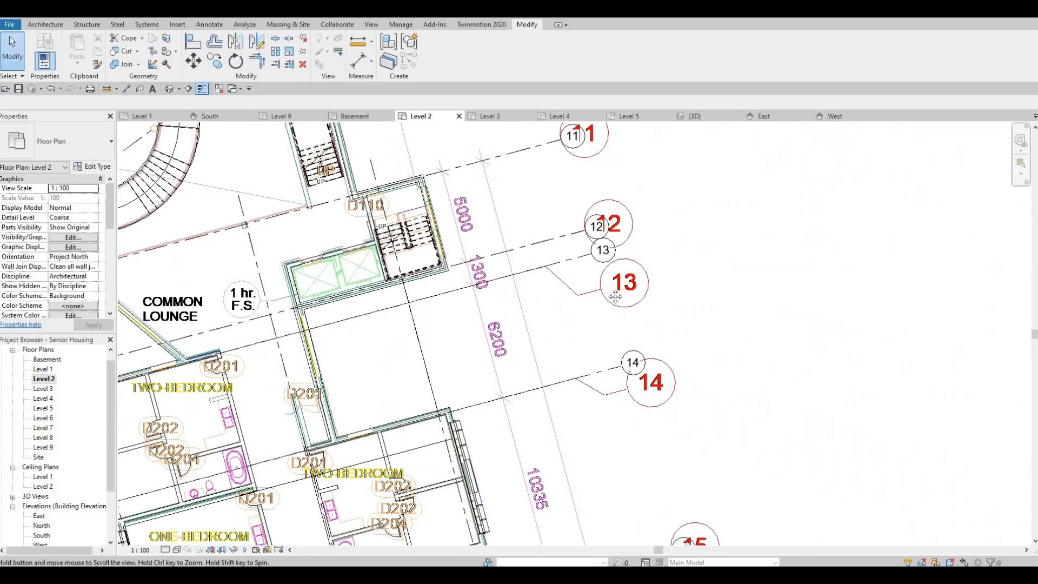
Review the overall Level 2 plan across both wings and the central curved stairs
{"action": "scroll", "coordinate": [652, 285], "scroll_direction": "down", "scroll_amount": 3}
{"action": "middle_click_drag", "start_coordinate": [616, 296], "coordinate": [740, 315]}
{"action": "scroll", "coordinate": [676, 289], "scroll_direction": "down", "scroll_amount": 2}
{"action": "scroll", "coordinate": [738, 382], "scroll_direction": "down", "scroll_amount": 2}
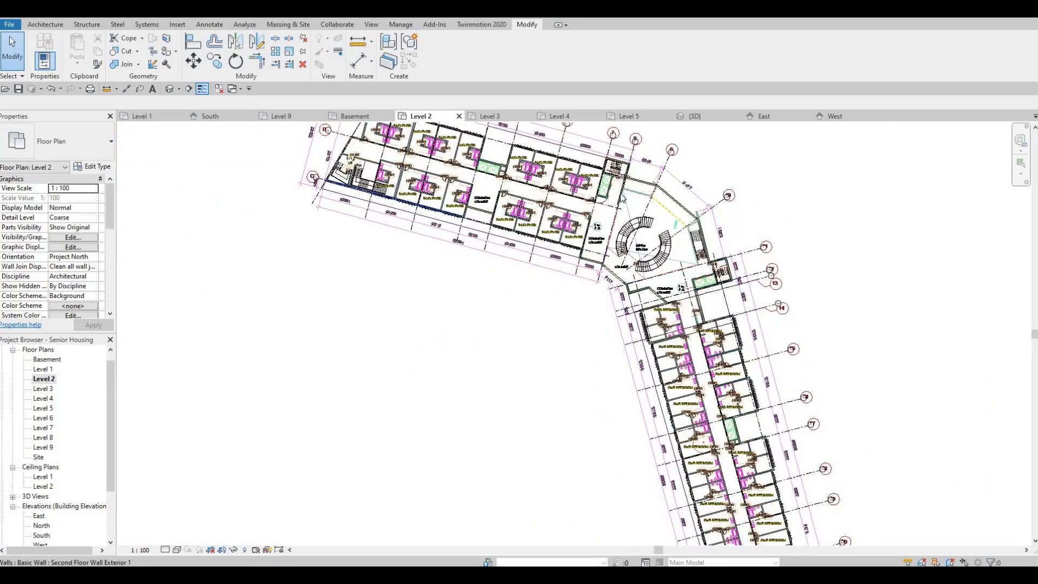
{"action": "scroll", "coordinate": [546, 232], "scroll_direction": "down", "scroll_amount": 1}
{"action": "middle_click_drag", "start_coordinate": [546, 233], "coordinate": [541, 279]}
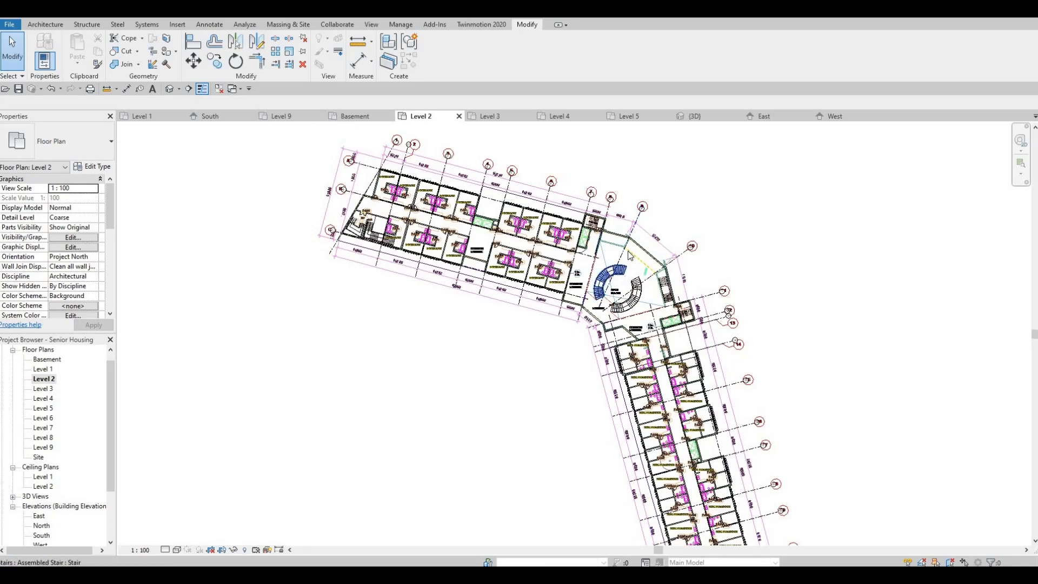
{"action": "scroll", "coordinate": [630, 255], "scroll_direction": "up", "scroll_amount": 2}
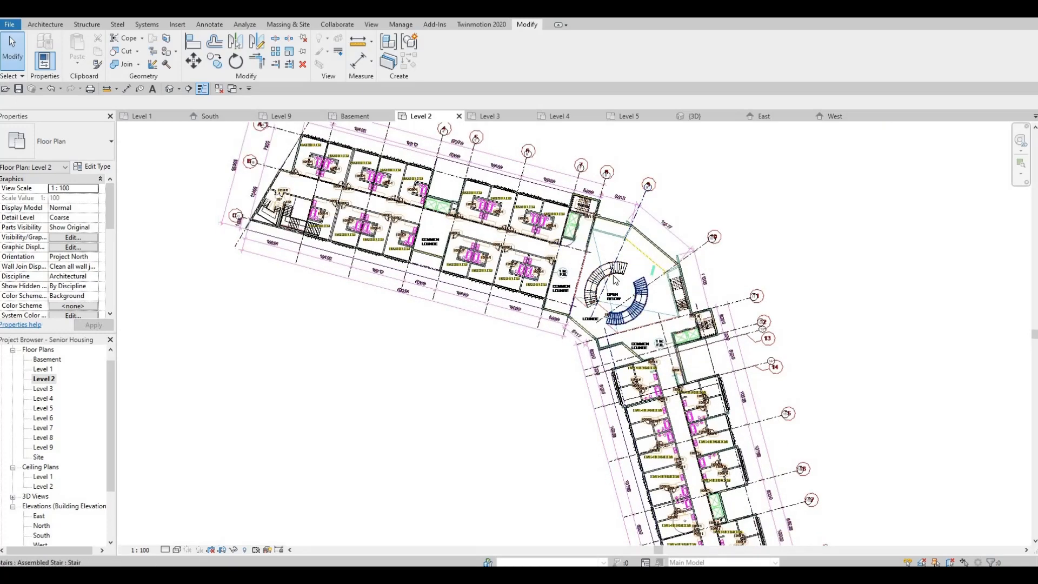